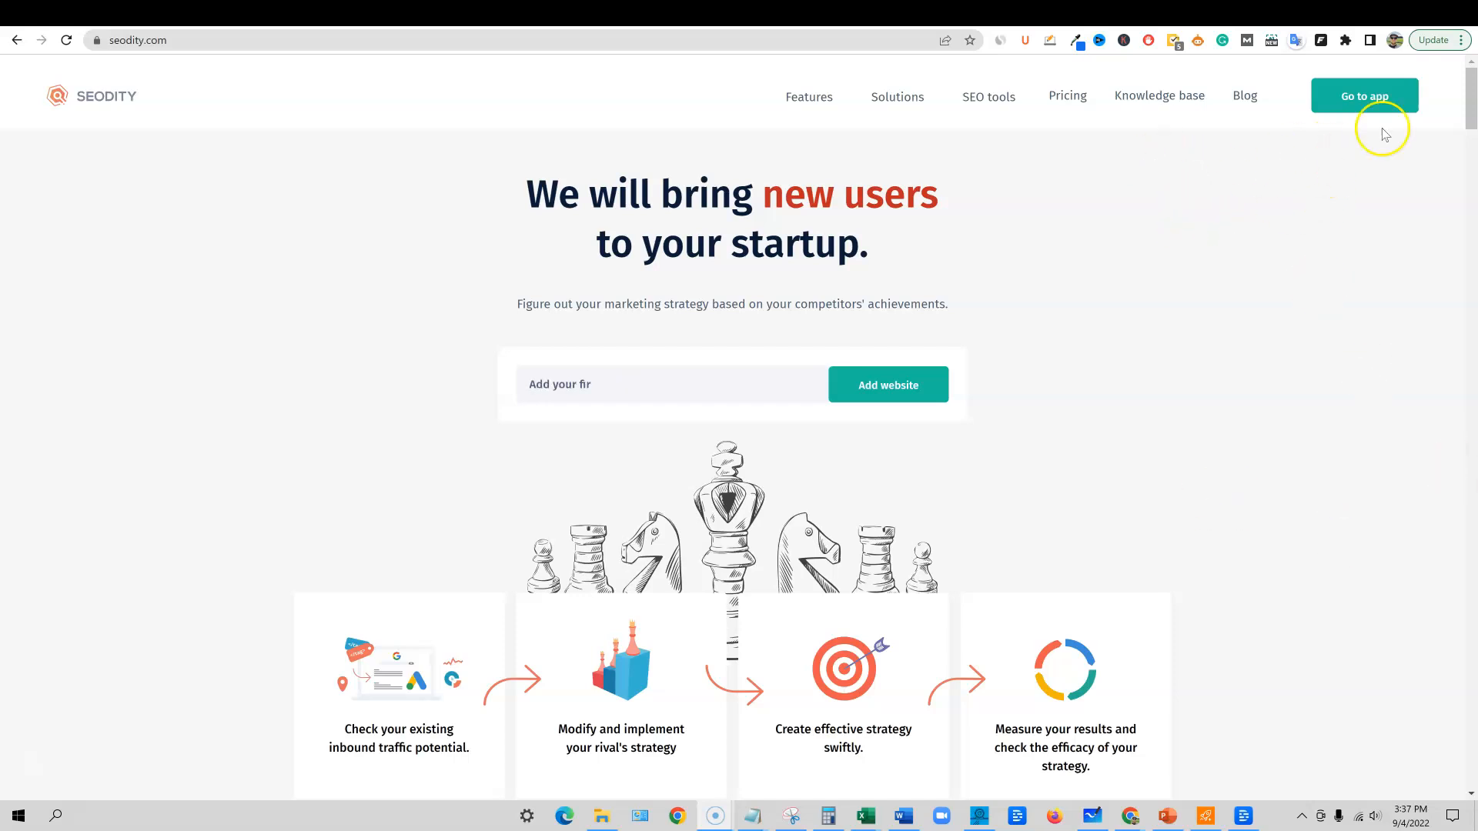
# Enter the Seodity app and open keyword research for the realisticpay.com project
pyautogui.click(1366, 98)
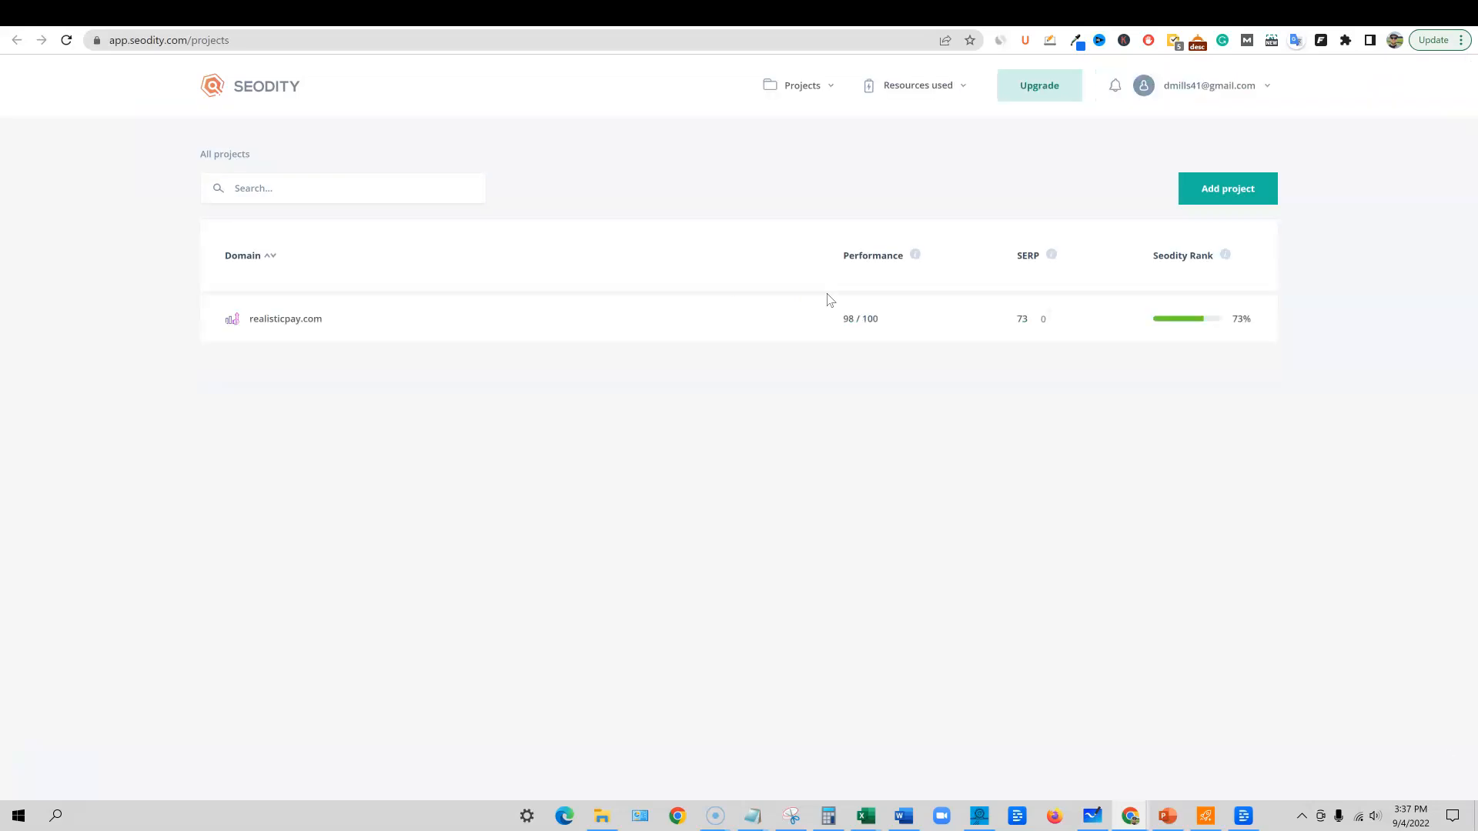
pyautogui.click(278, 319)
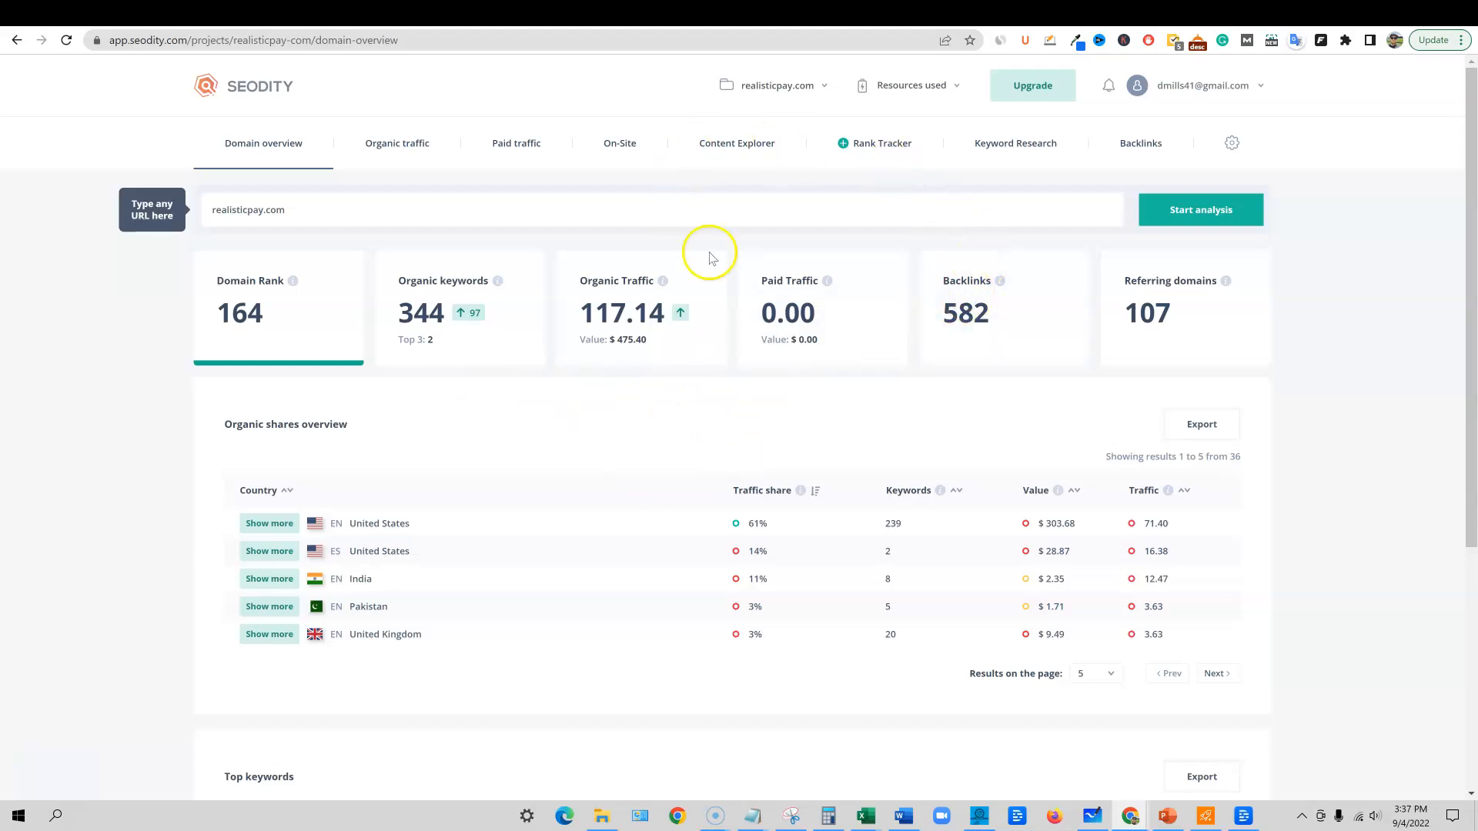
pyautogui.click(1001, 144)
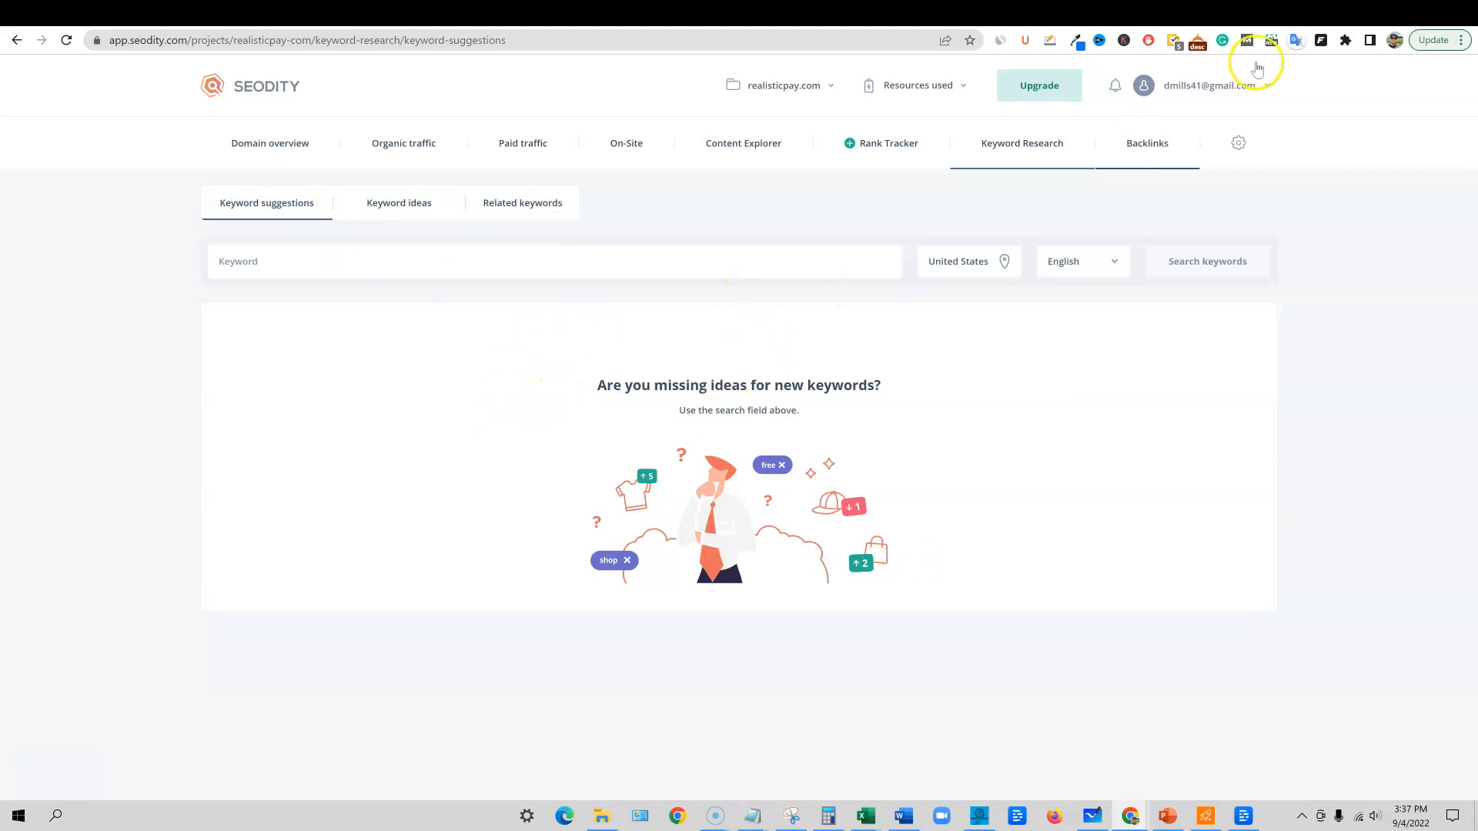
# Switch to RankIQ's Keyword Research Library and filter it to the "Arts/Crafts: woodwork" niche
pyautogui.click(1266, 12)
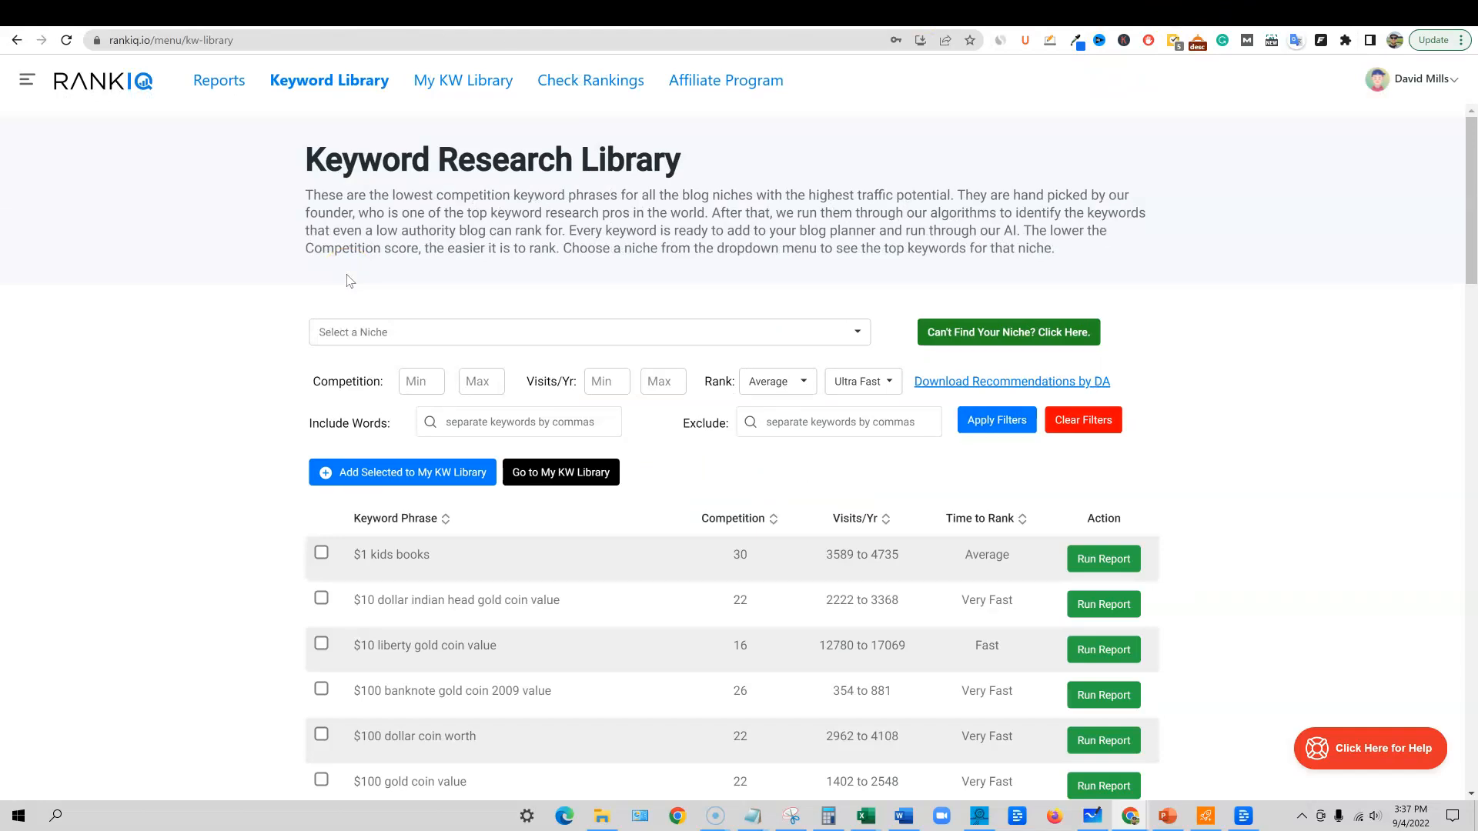
pyautogui.click(858, 331)
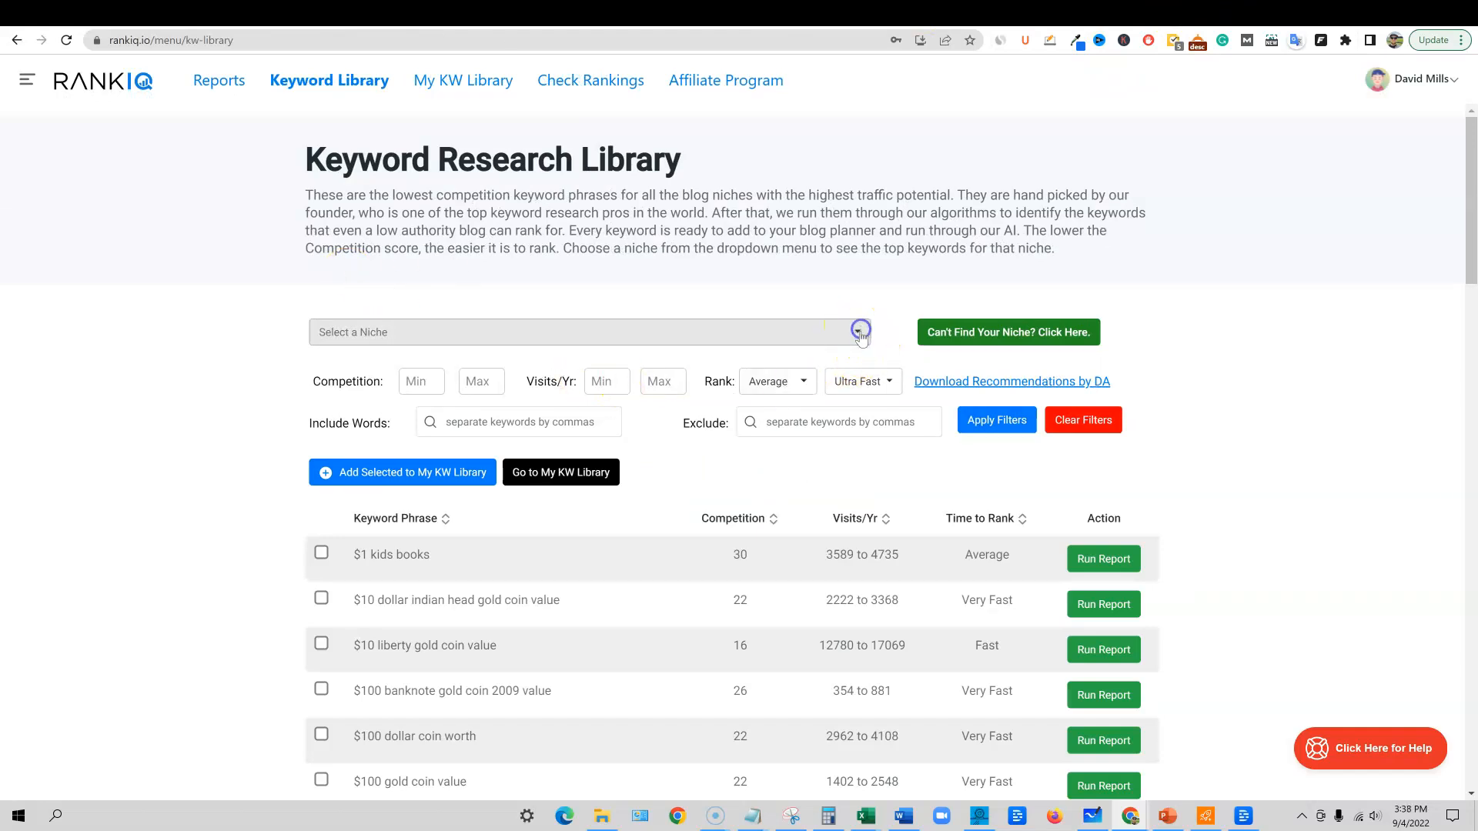
pyautogui.scroll(-6, 654, 495)
pyautogui.scroll(-3, 656, 525)
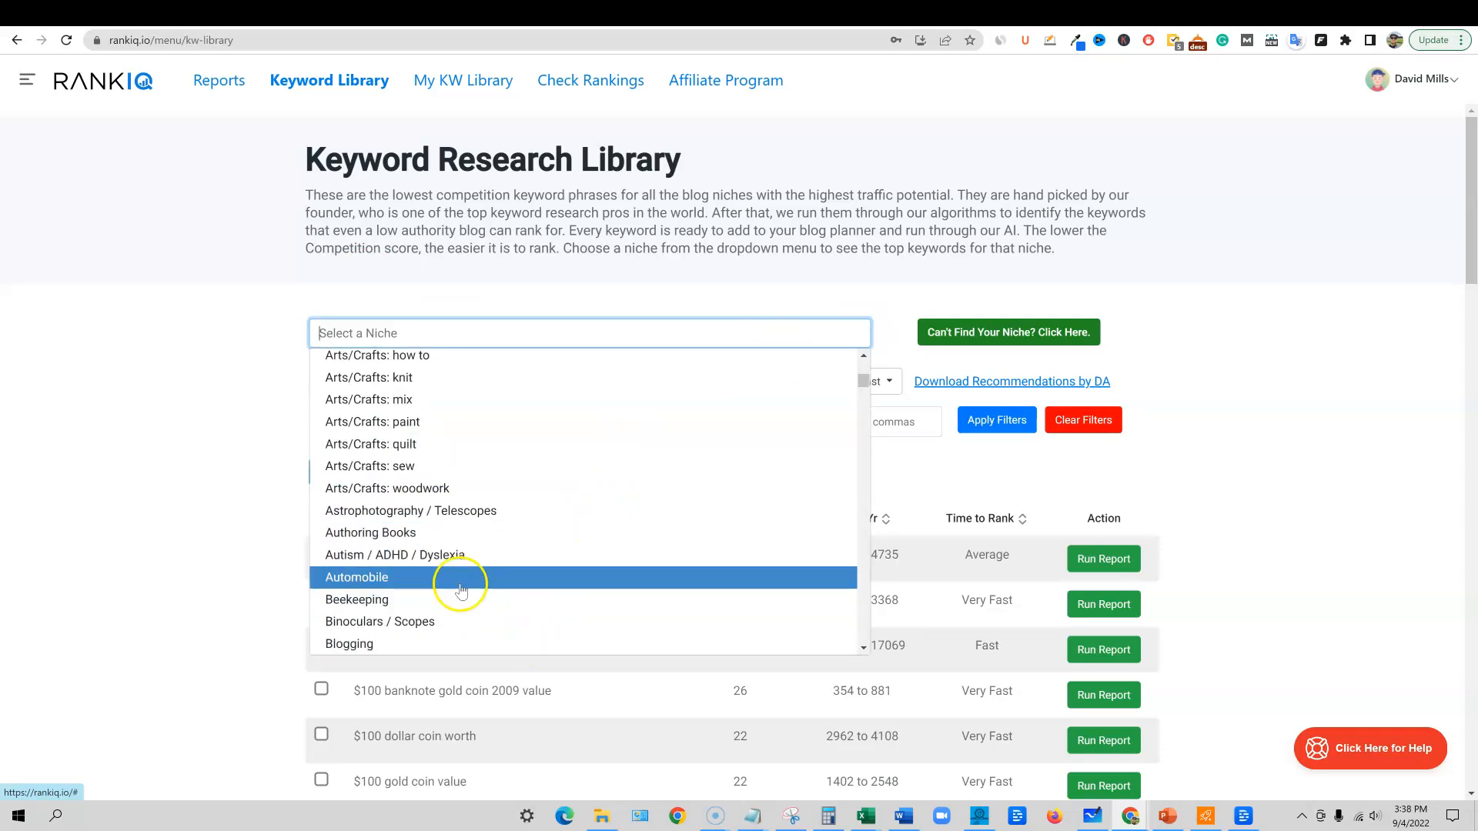
pyautogui.click(462, 489)
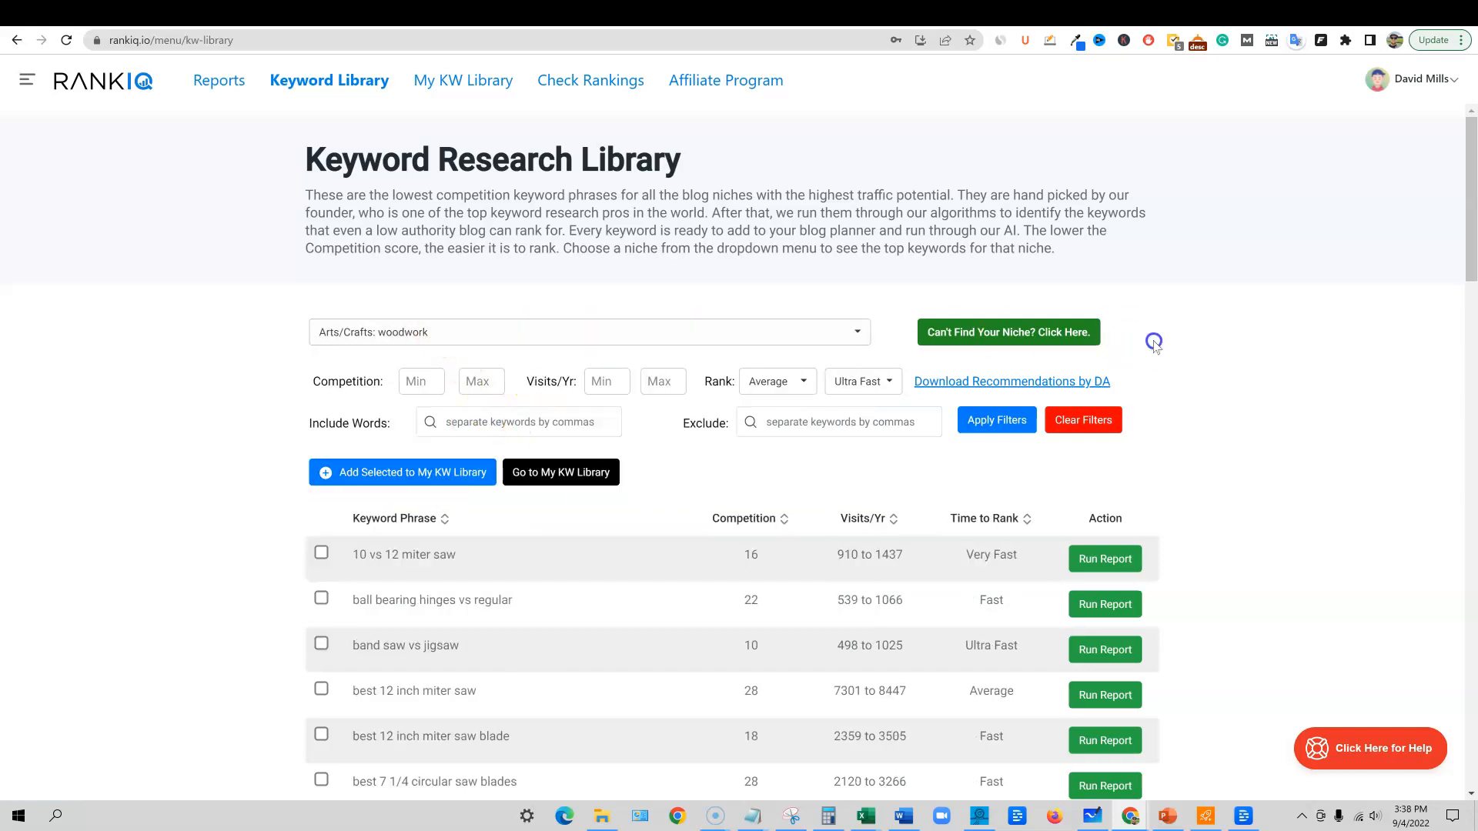
# Examine the woodwork keyword phrases with their competition, yearly visits and time to rank
pyautogui.moveTo(1222, 330); pyautogui.dragTo(1238, 329)
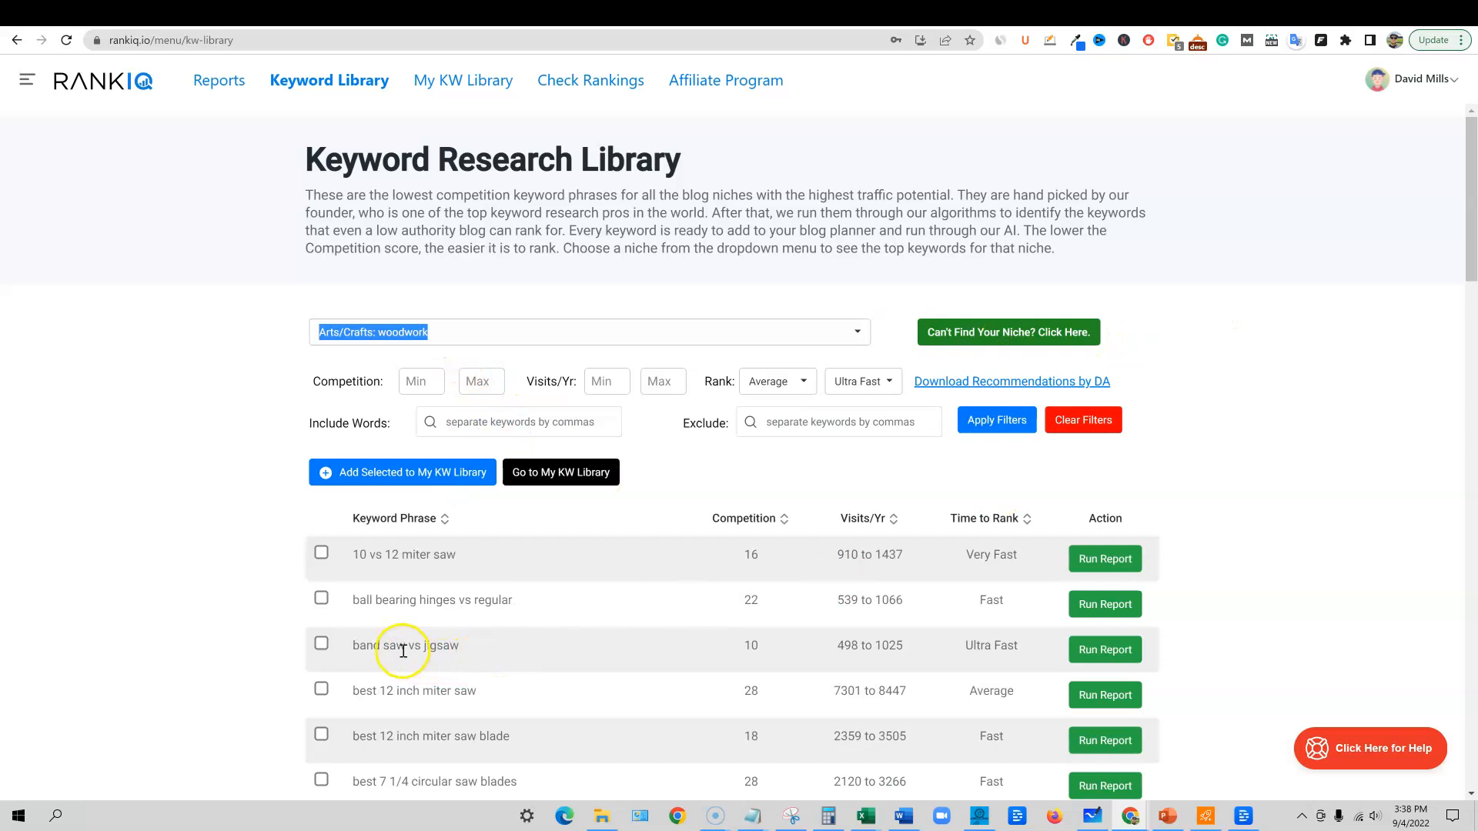
pyautogui.scroll(-3, 485, 693)
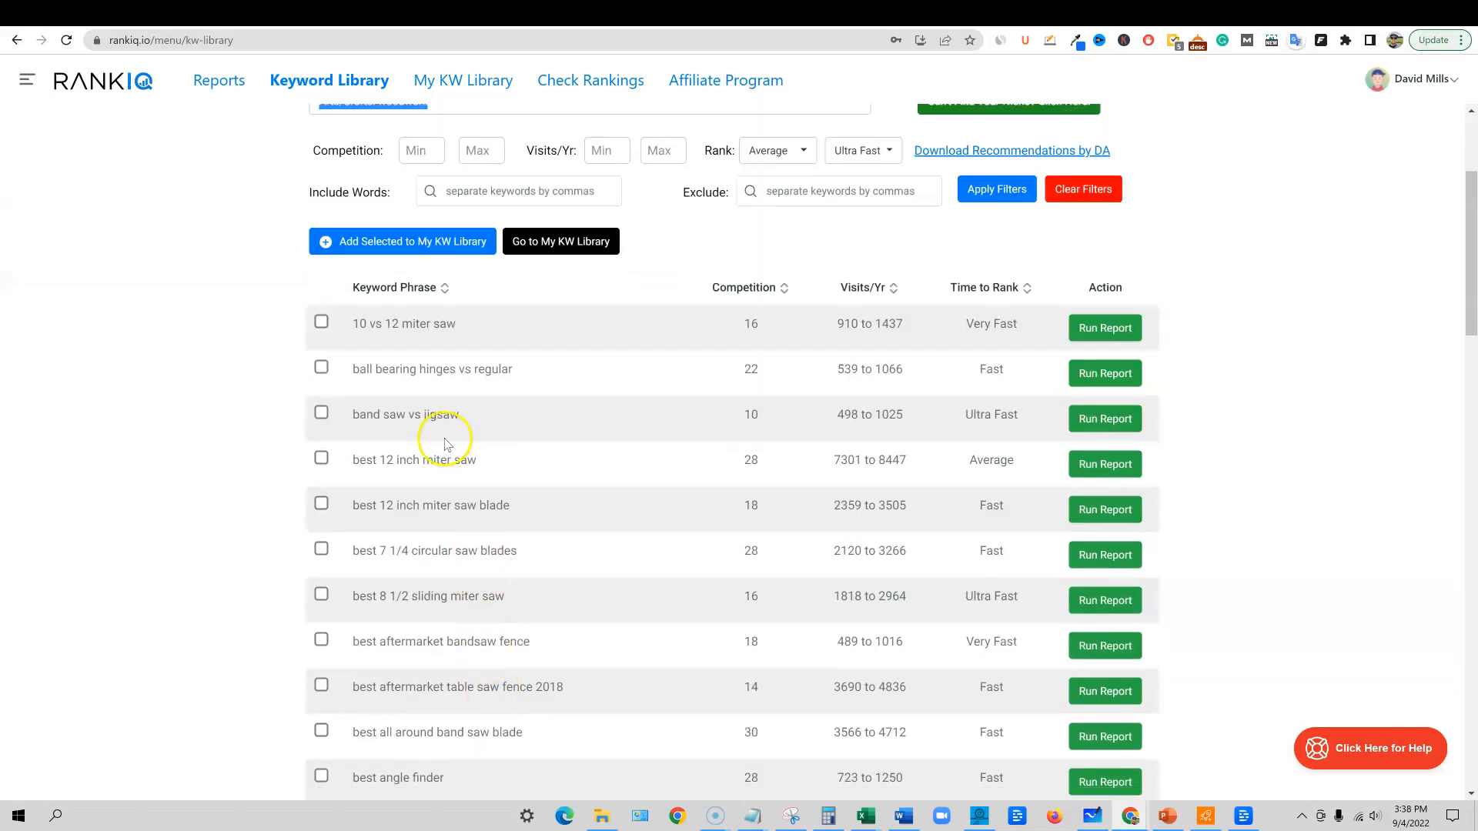
pyautogui.scroll(3, 492, 624)
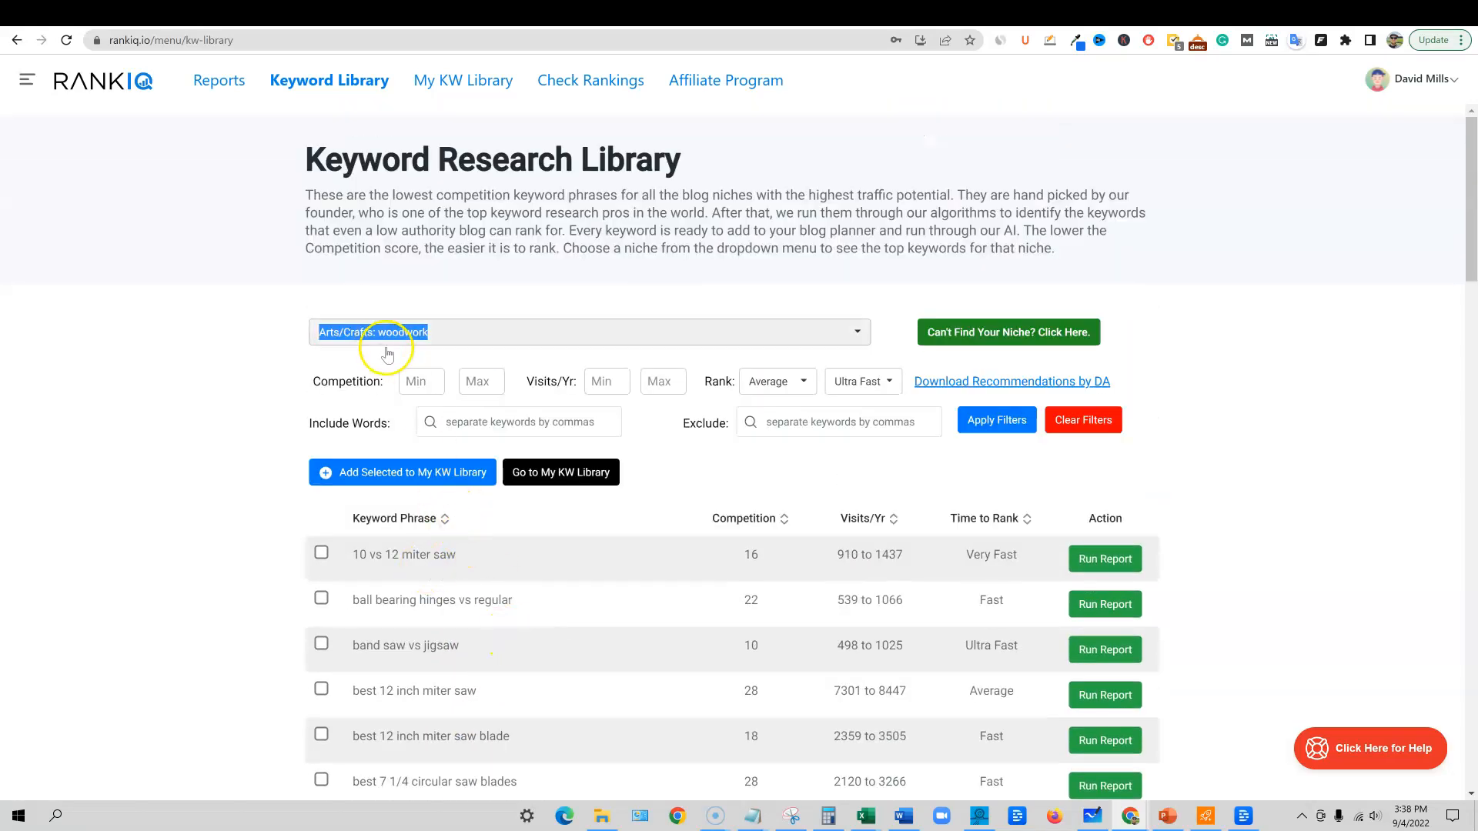
pyautogui.scroll(-5, 670, 688)
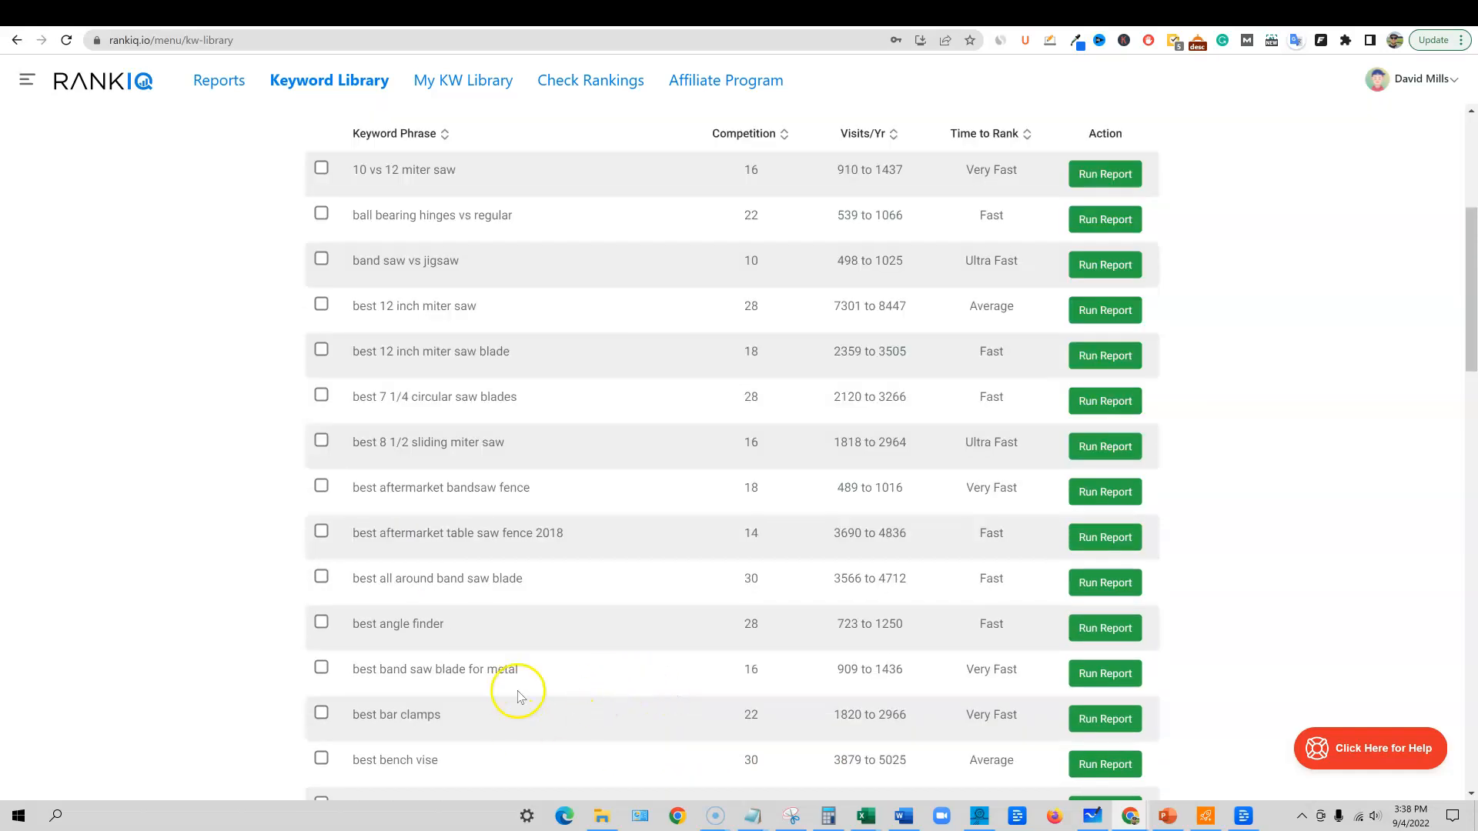
pyautogui.scroll(5, 589, 685)
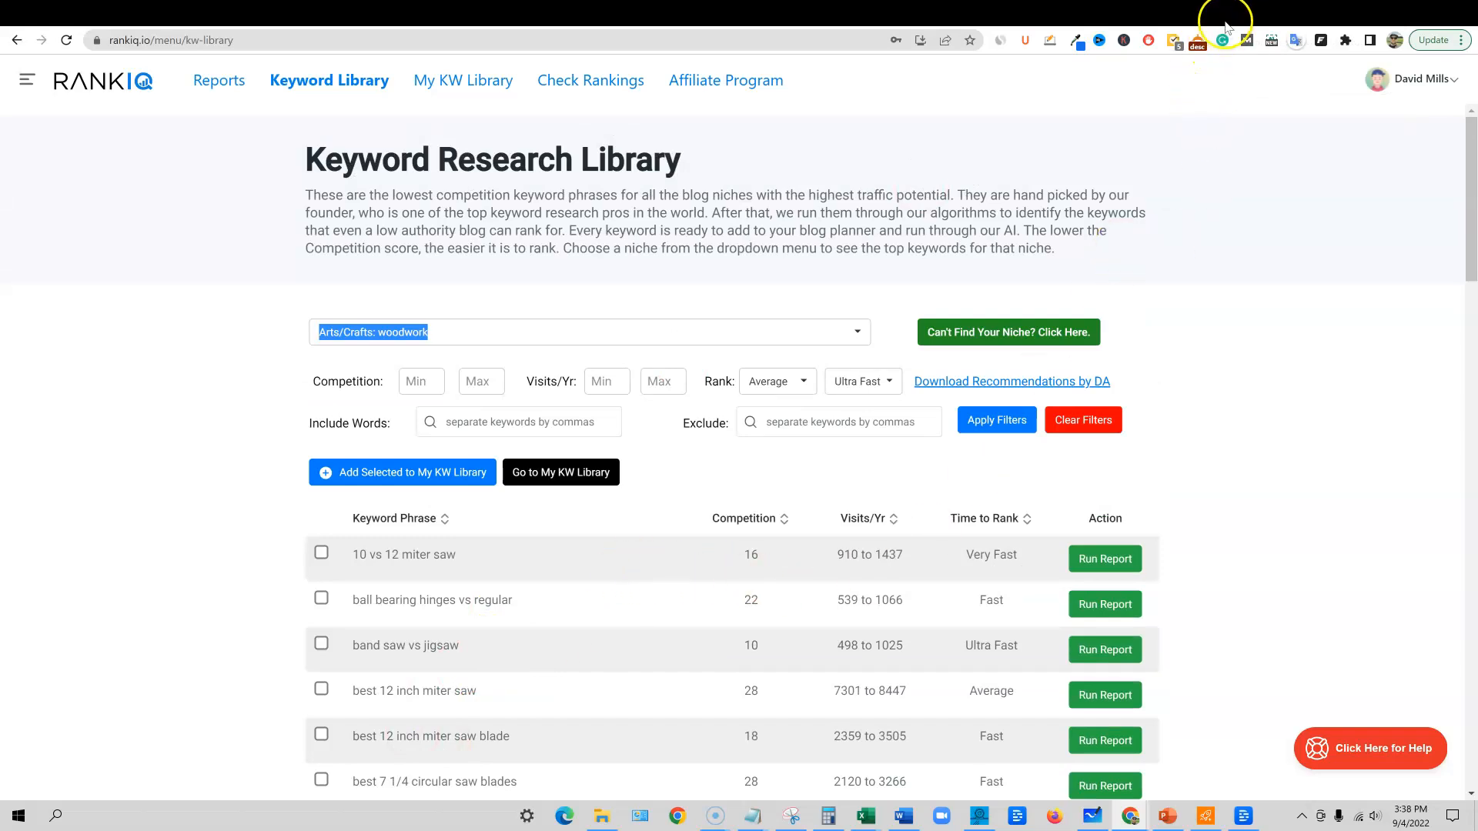
# Switch back to Seodity and search keyword suggestions for "saw blade" in the United States, in English
pyautogui.click(1253, 21)
pyautogui.click(299, 266)
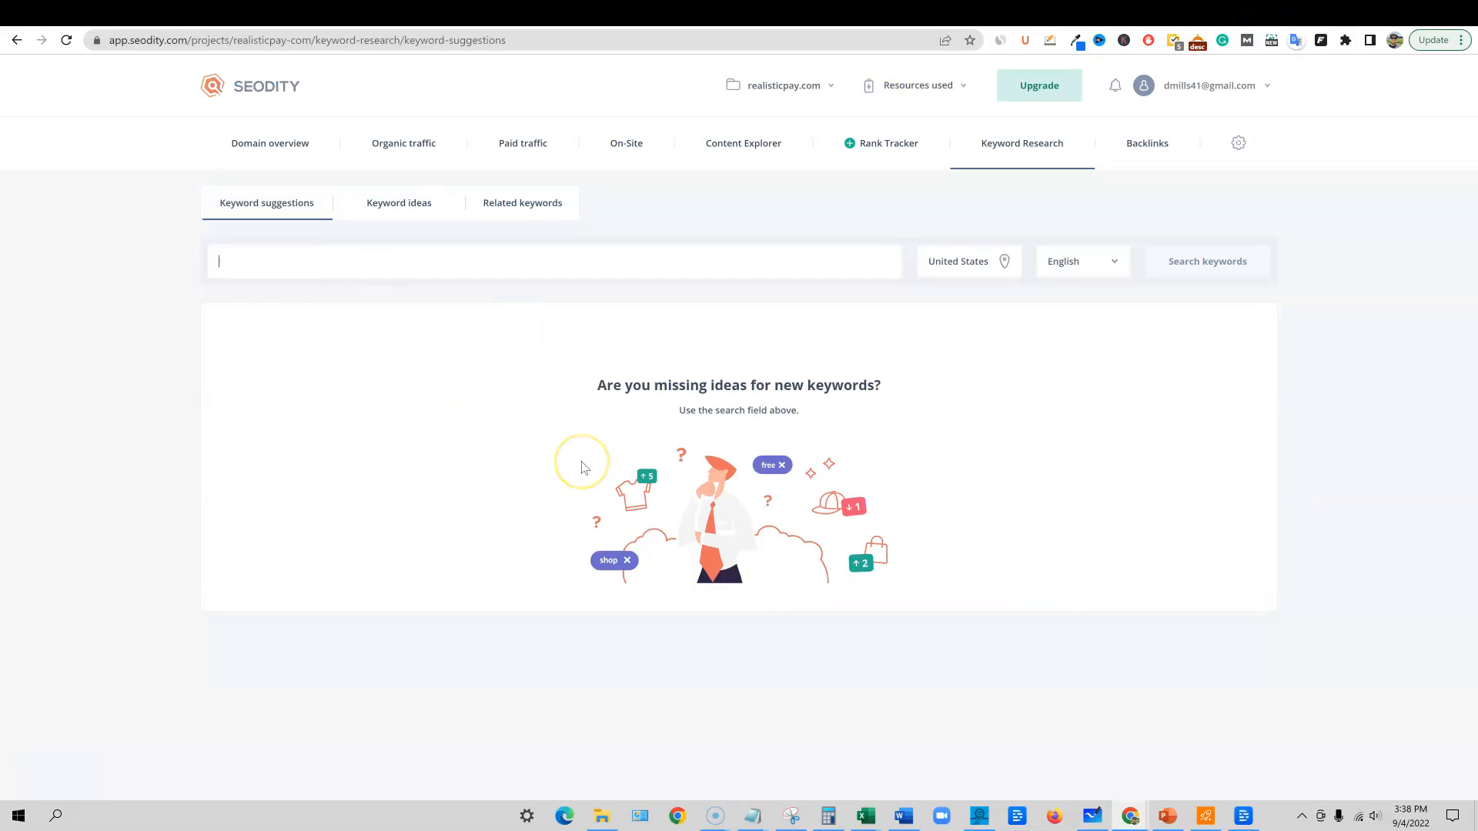
pyautogui.write('saw blade')
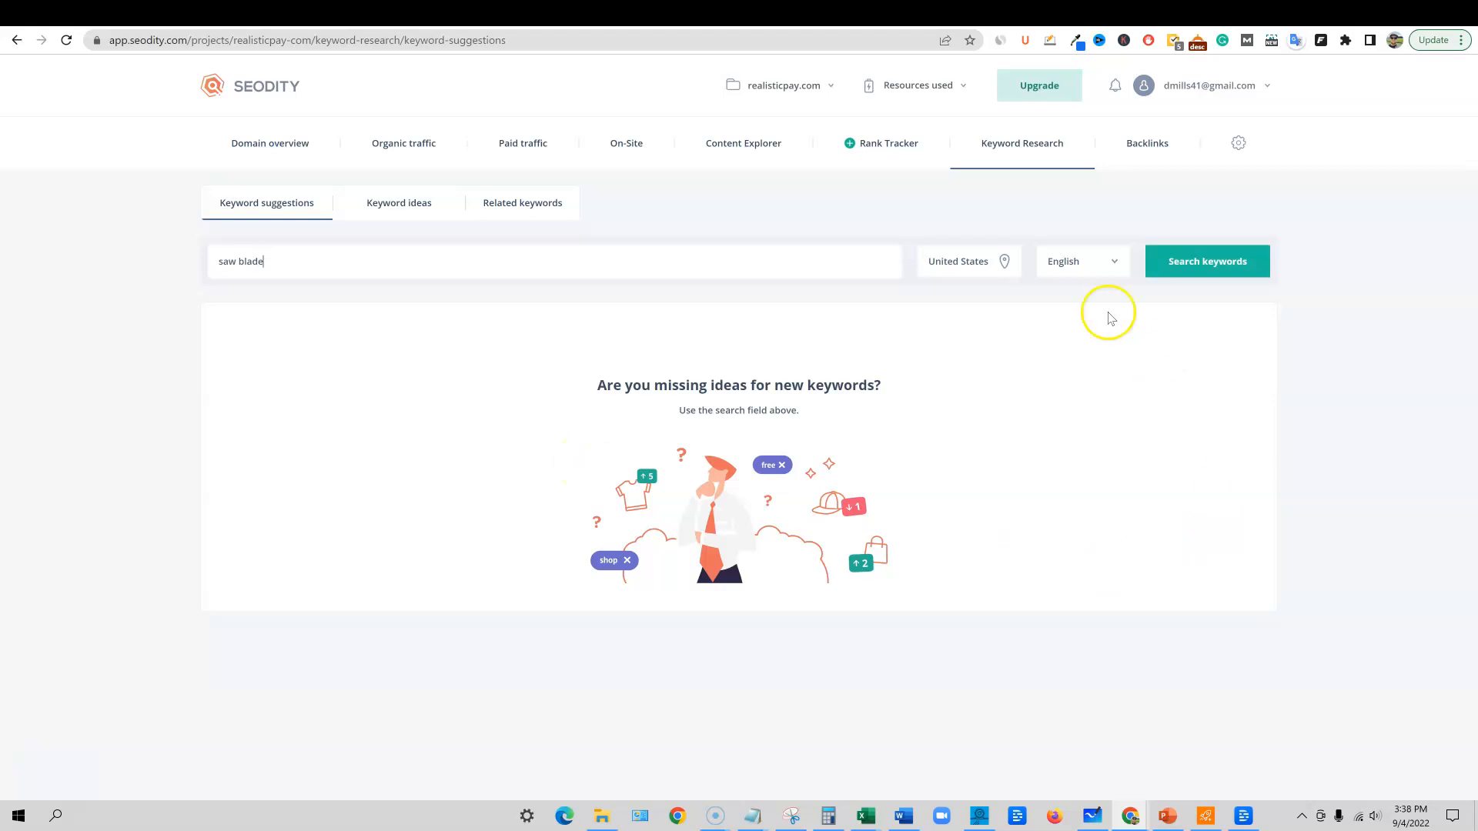
pyautogui.click(1174, 271)
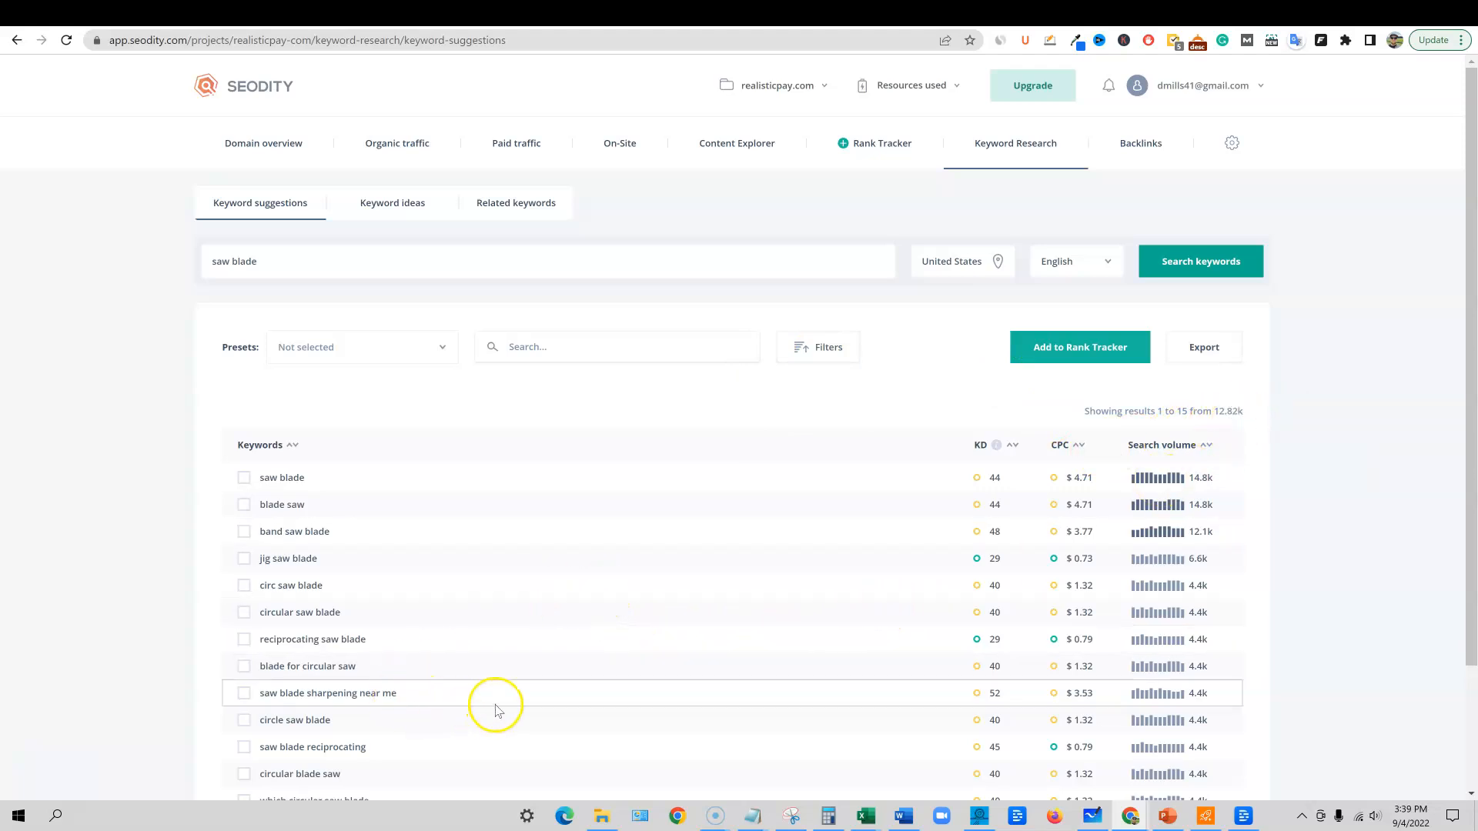
# Look through the keyword suggestions, keyword ideas and related keywords for "saw blade", and check the available presets
pyautogui.scroll(-2, 488, 699)
pyautogui.scroll(2, 590, 692)
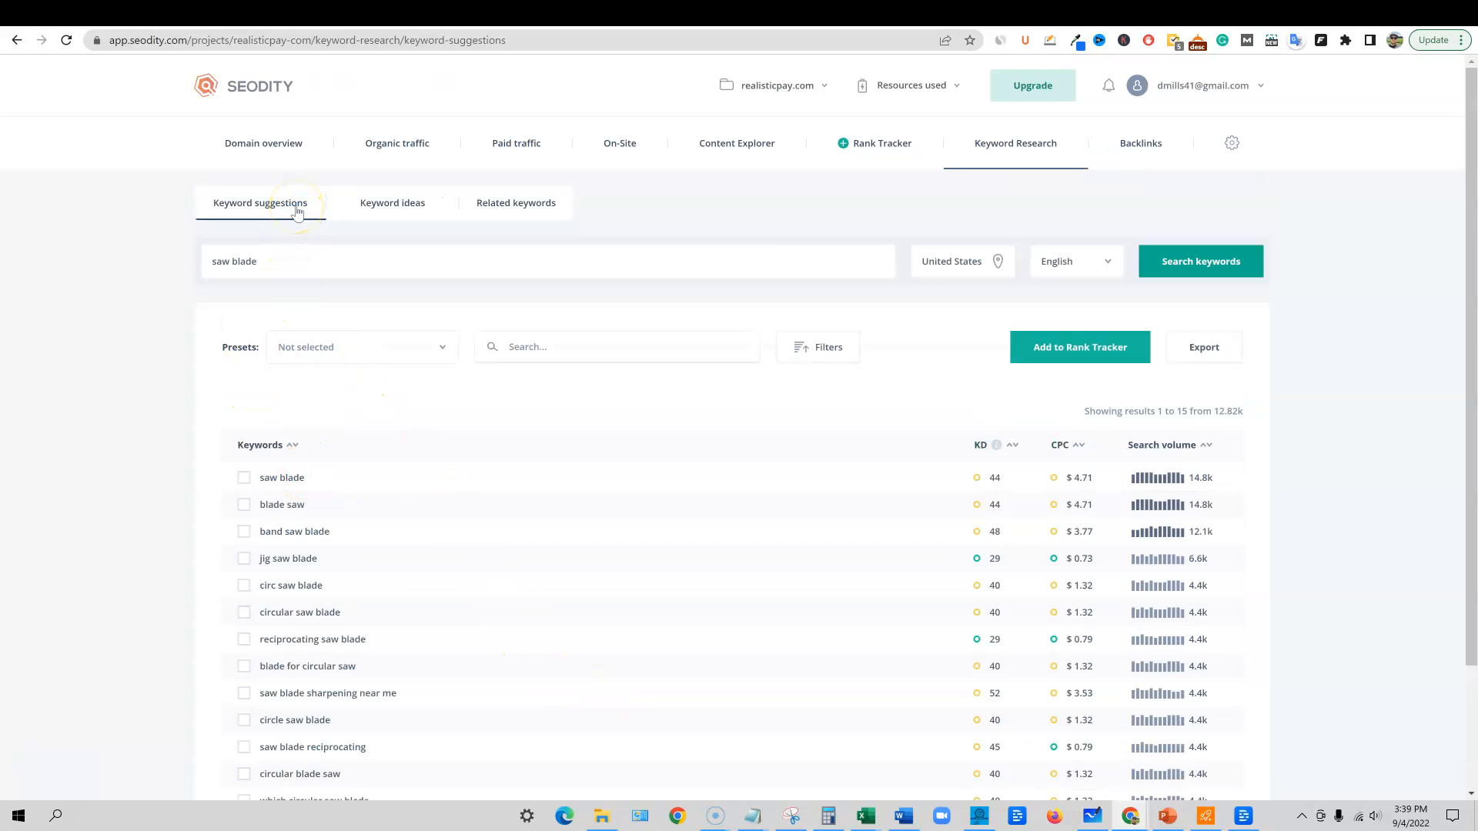
pyautogui.click(422, 208)
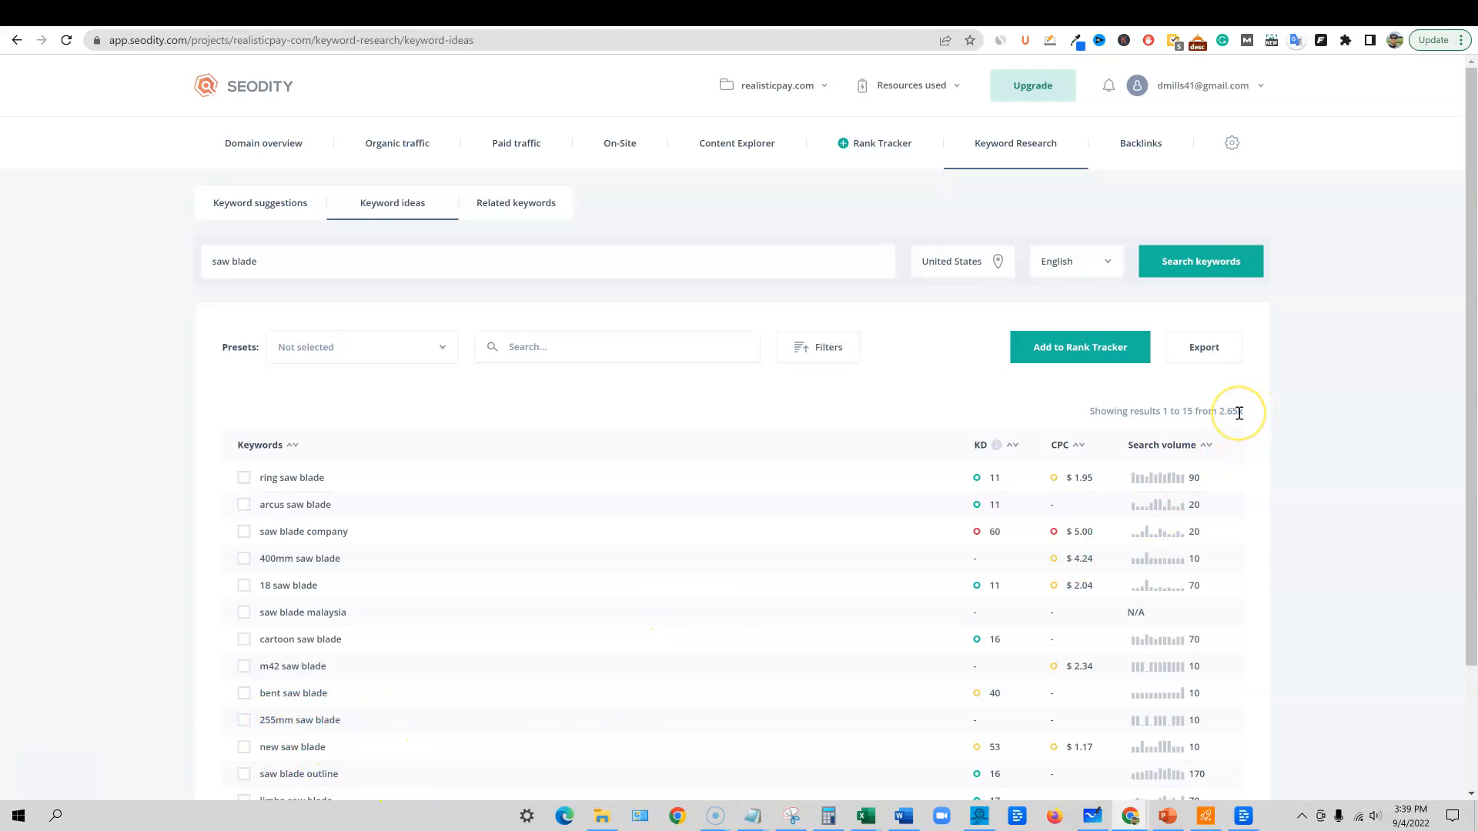
pyautogui.click(520, 204)
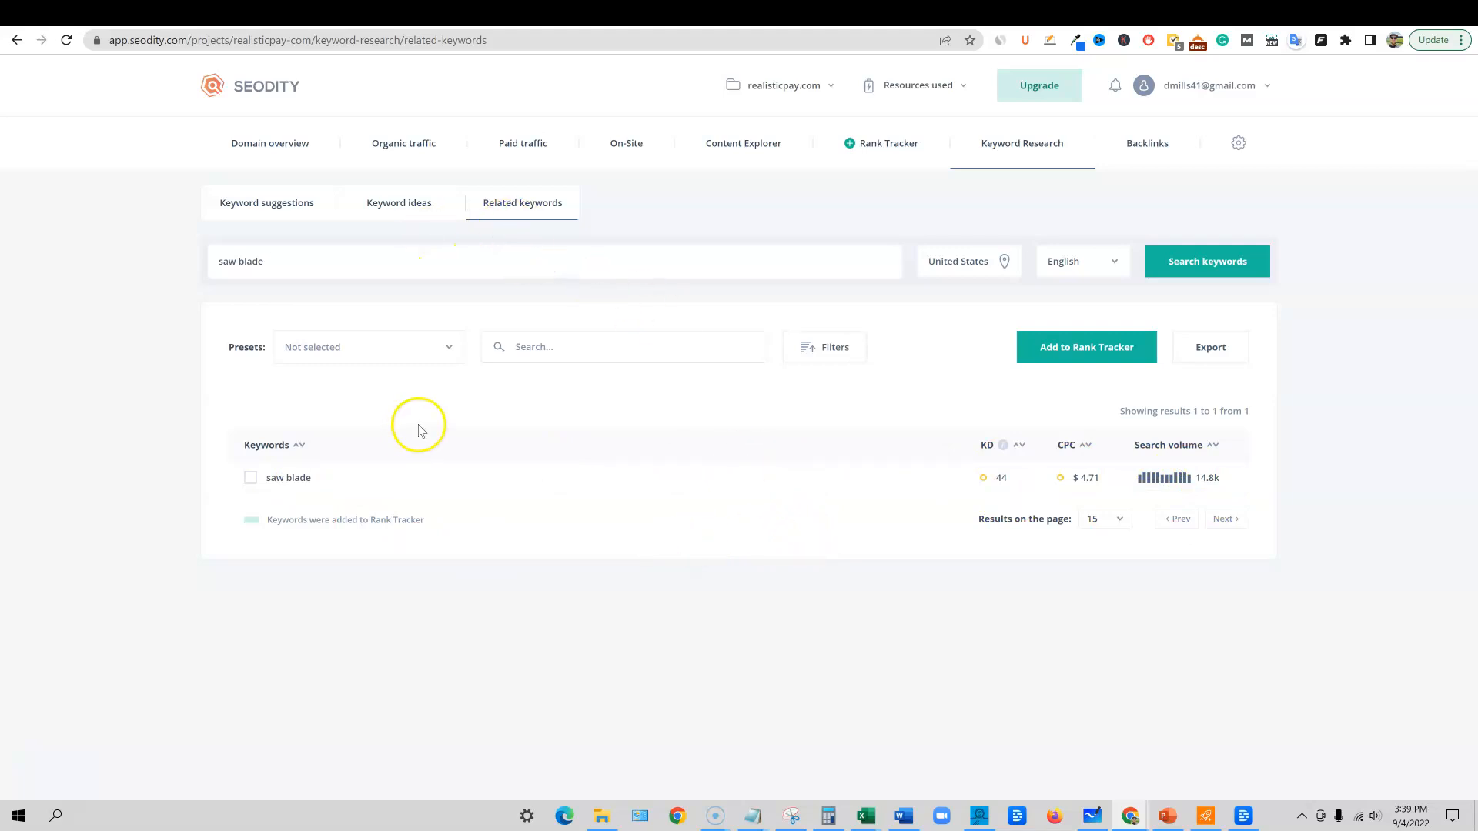
pyautogui.click(449, 348)
pyautogui.click(451, 349)
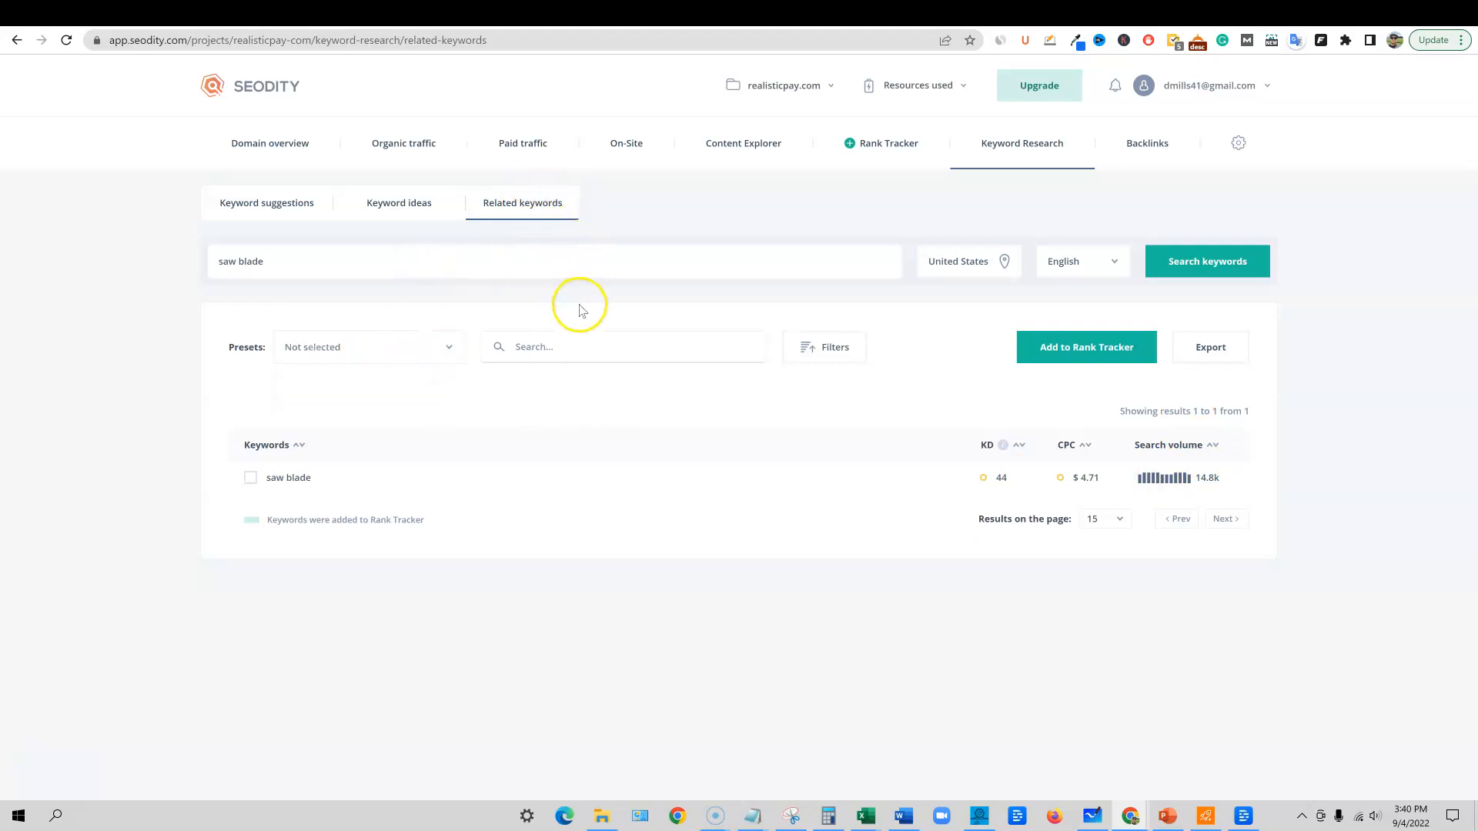
# Select the "saw blade" related keyword, then clear its selection back in the keyword suggestions
pyautogui.click(252, 479)
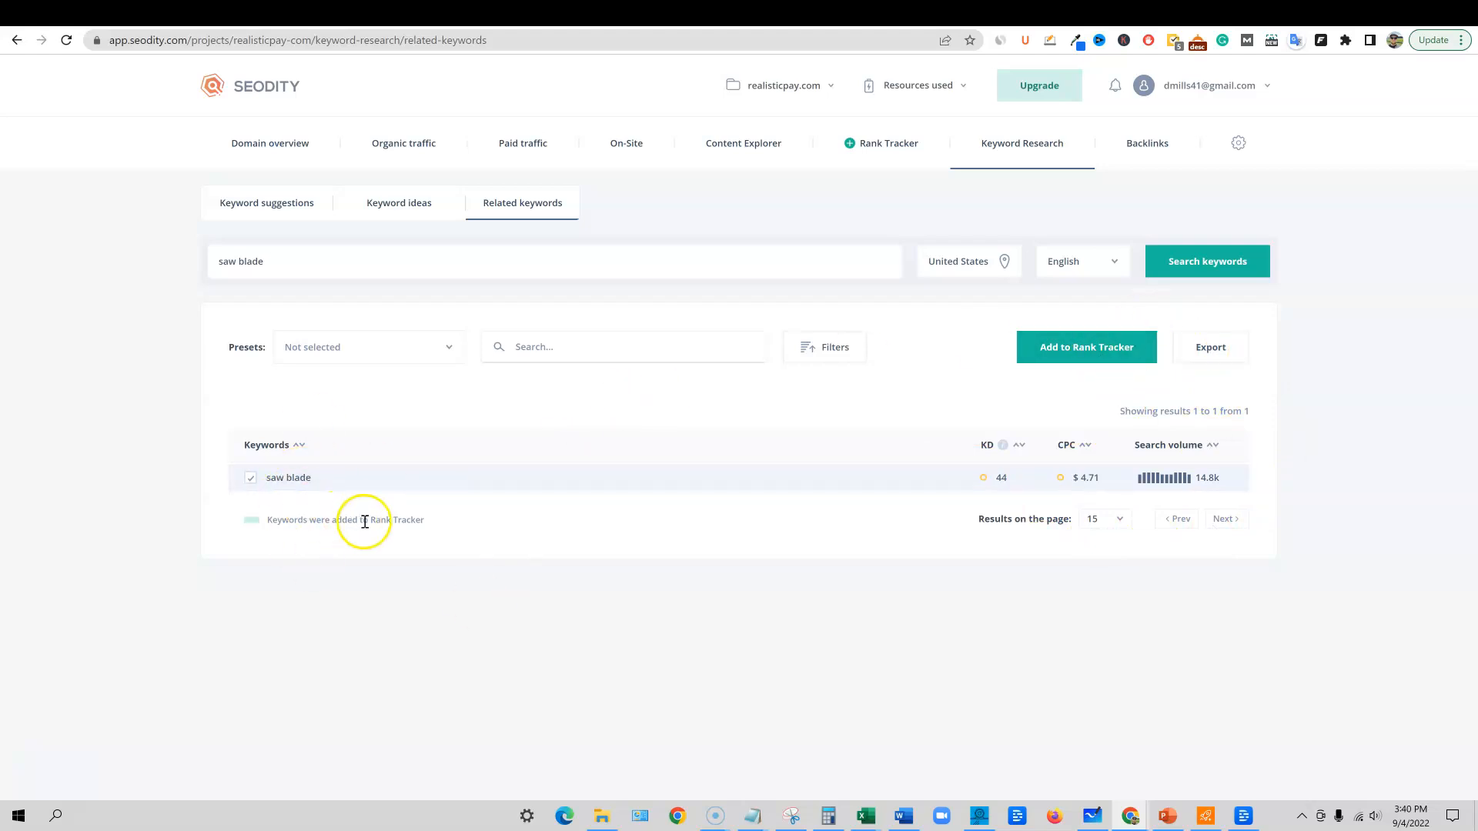
pyautogui.click(396, 209)
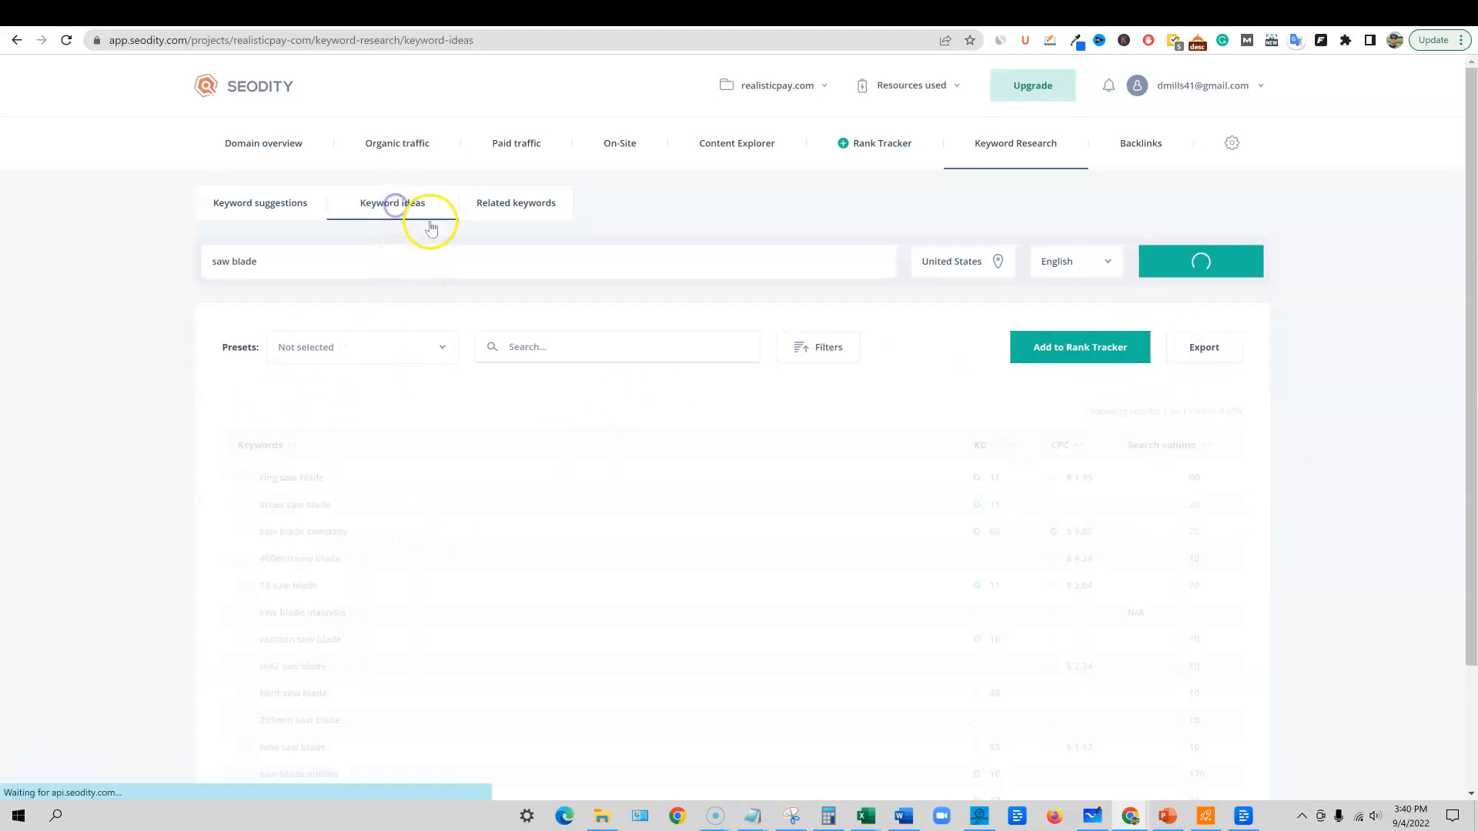
pyautogui.click(279, 205)
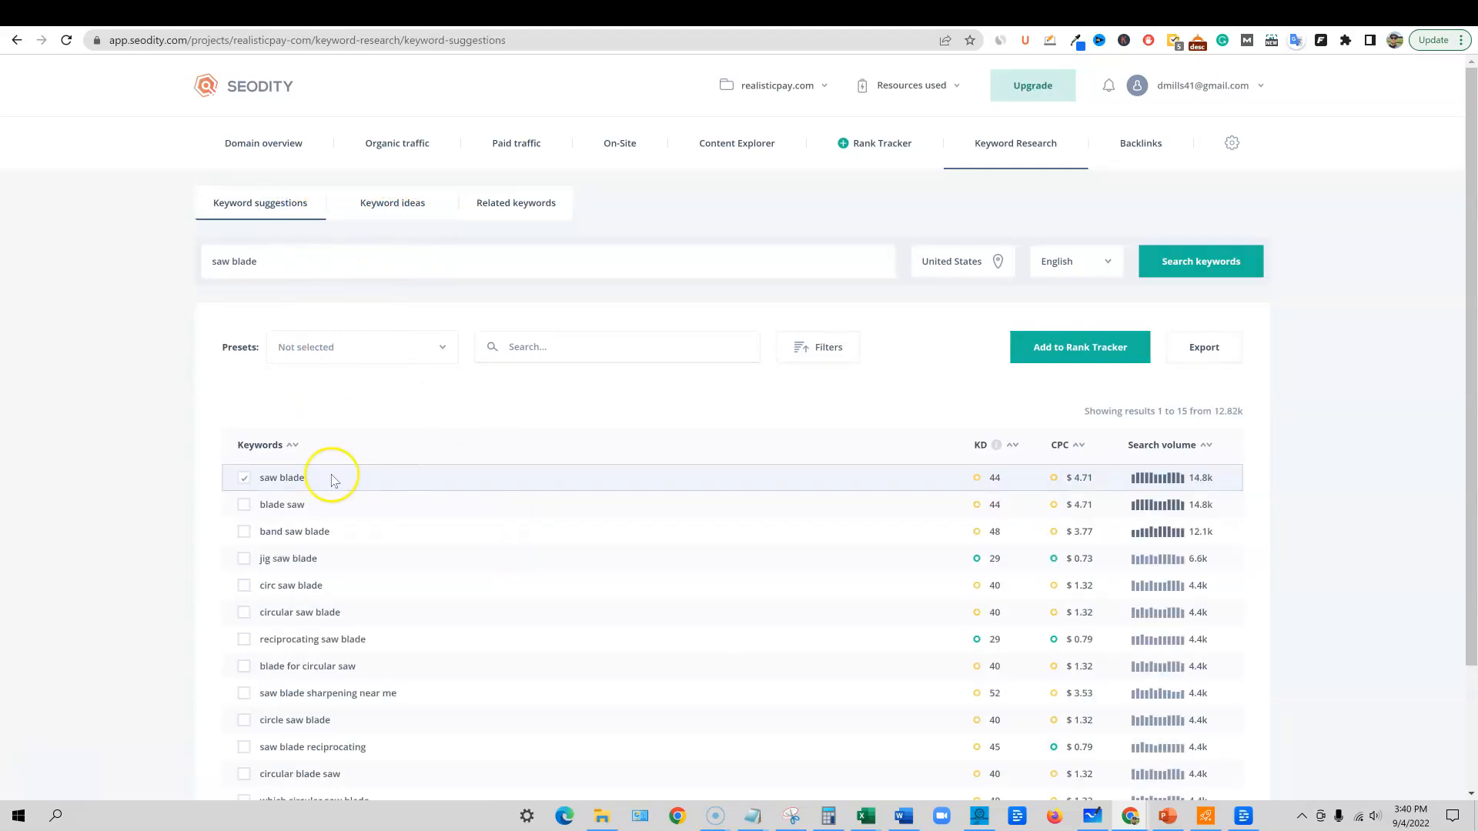
pyautogui.click(243, 478)
# Apply the "Keyword Difficulty minimum 50%" preset to the saw blade suggestions and review the filtered keywords
pyautogui.click(443, 346)
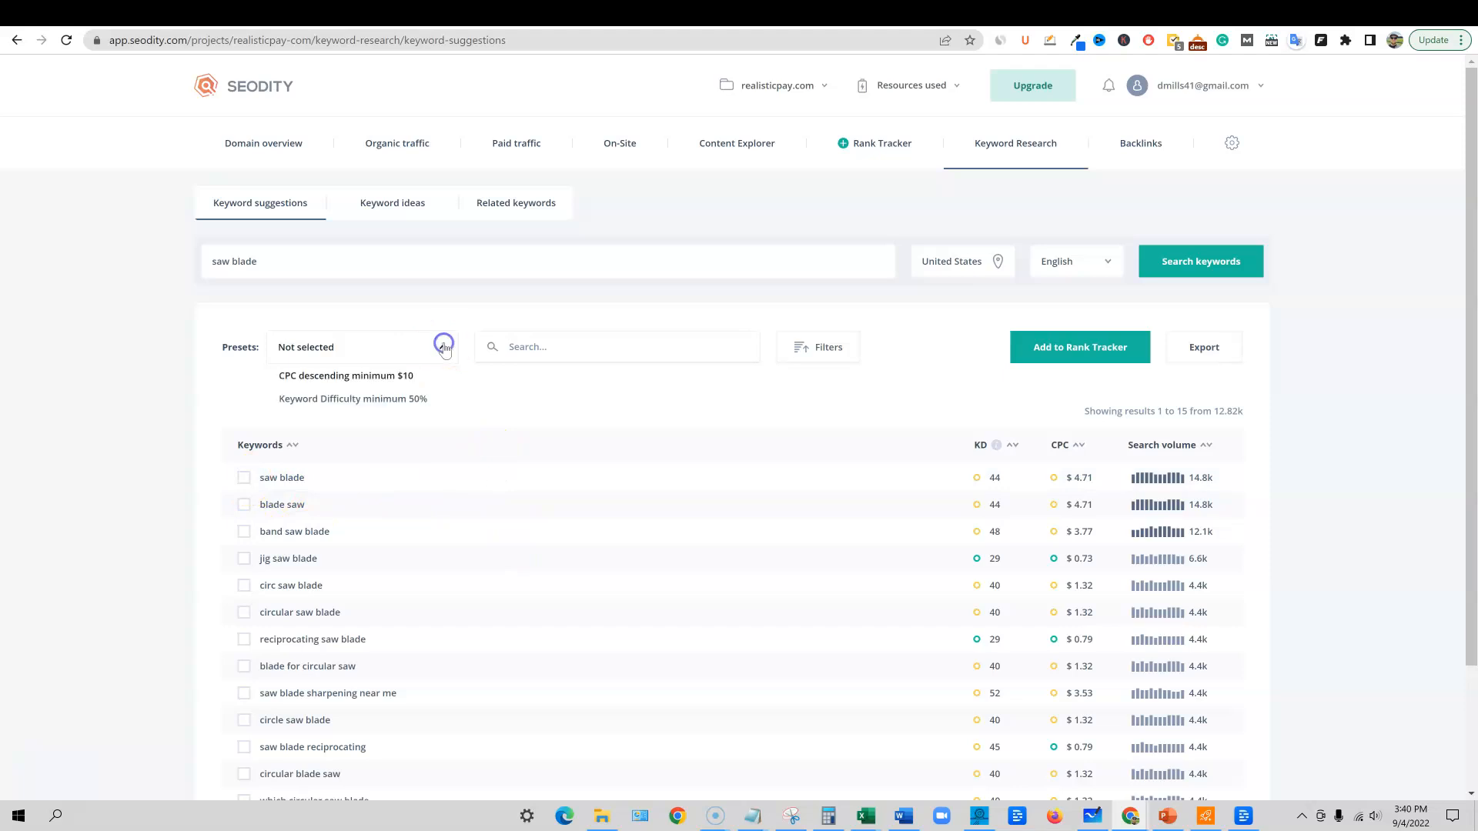
pyautogui.click(381, 401)
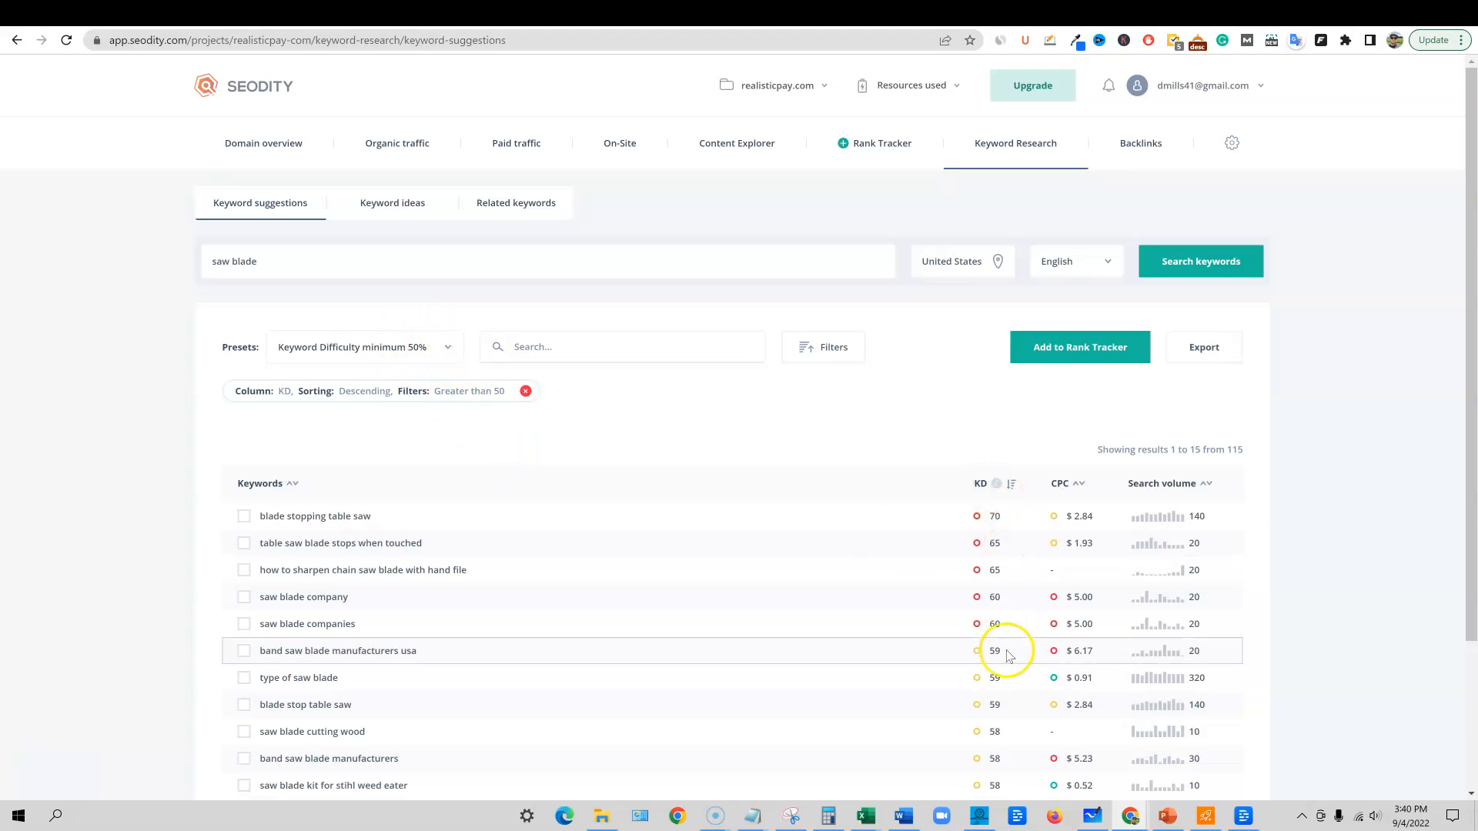
pyautogui.scroll(-3, 996, 554)
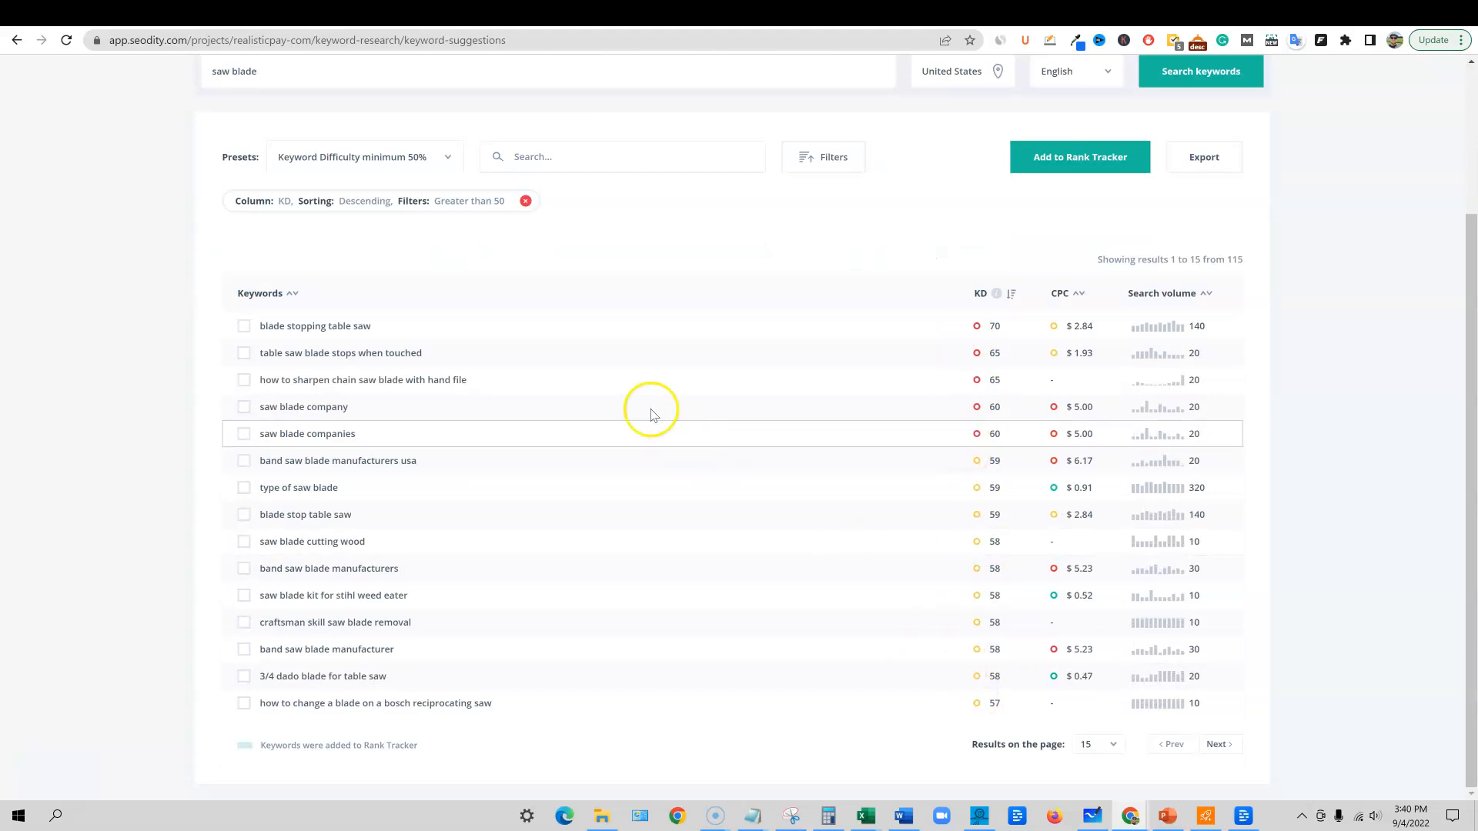
pyautogui.scroll(3, 650, 408)
# Recheck the preset options and the filtered keywords' difficulty, then remove the keyword difficulty filter
pyautogui.click(447, 347)
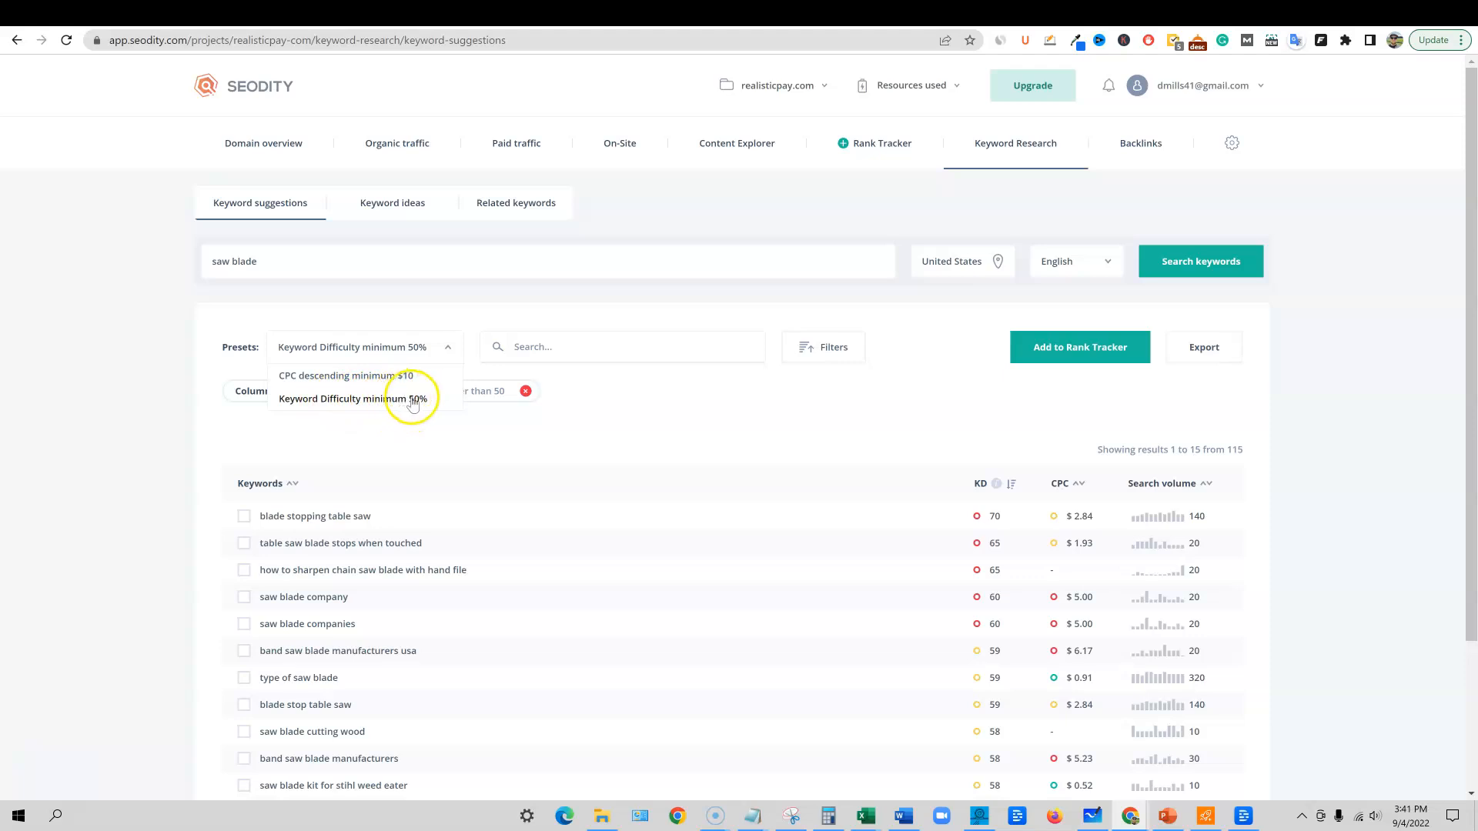
pyautogui.click(479, 310)
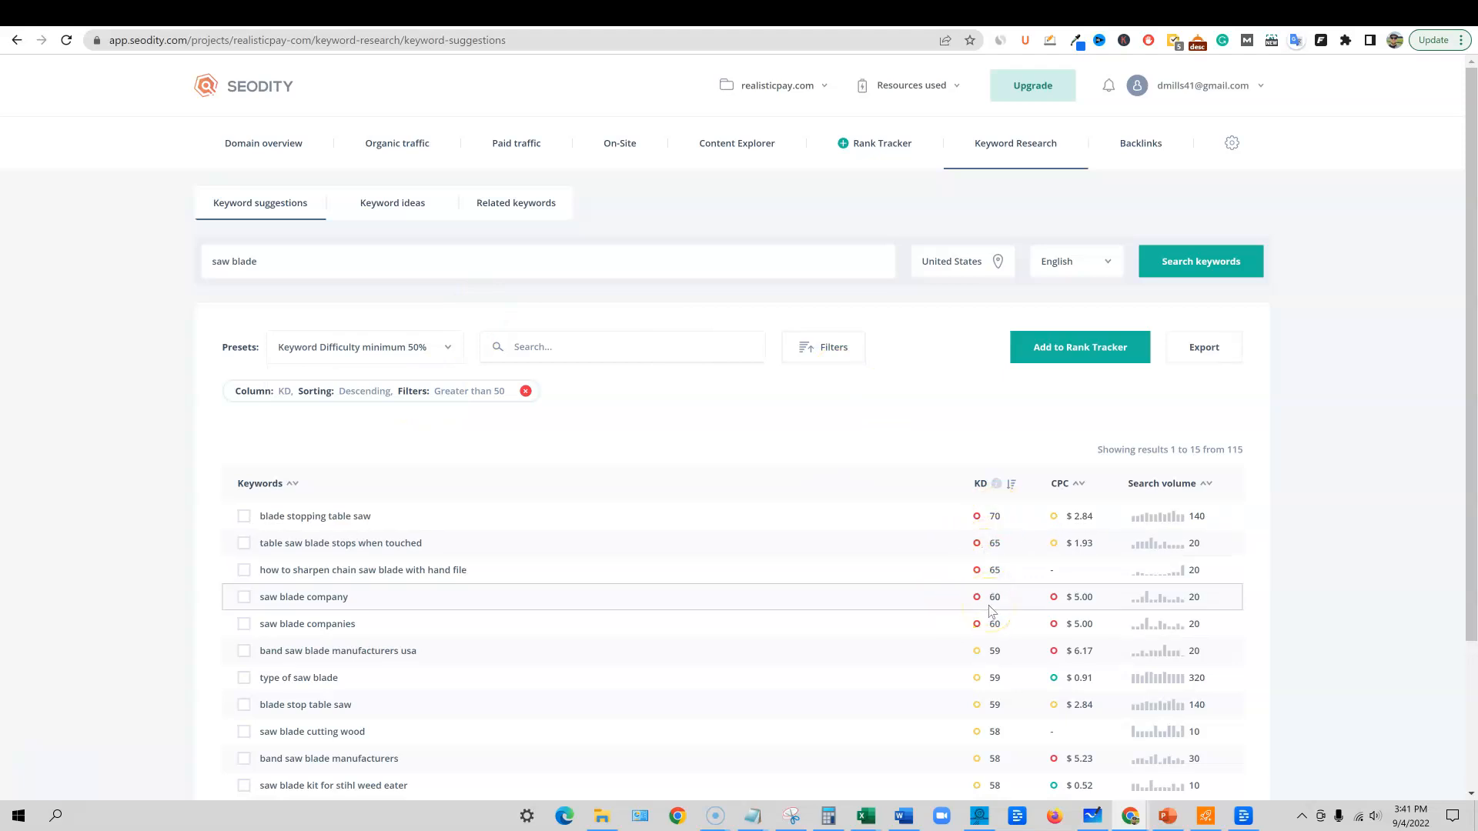
pyautogui.scroll(-3, 985, 604)
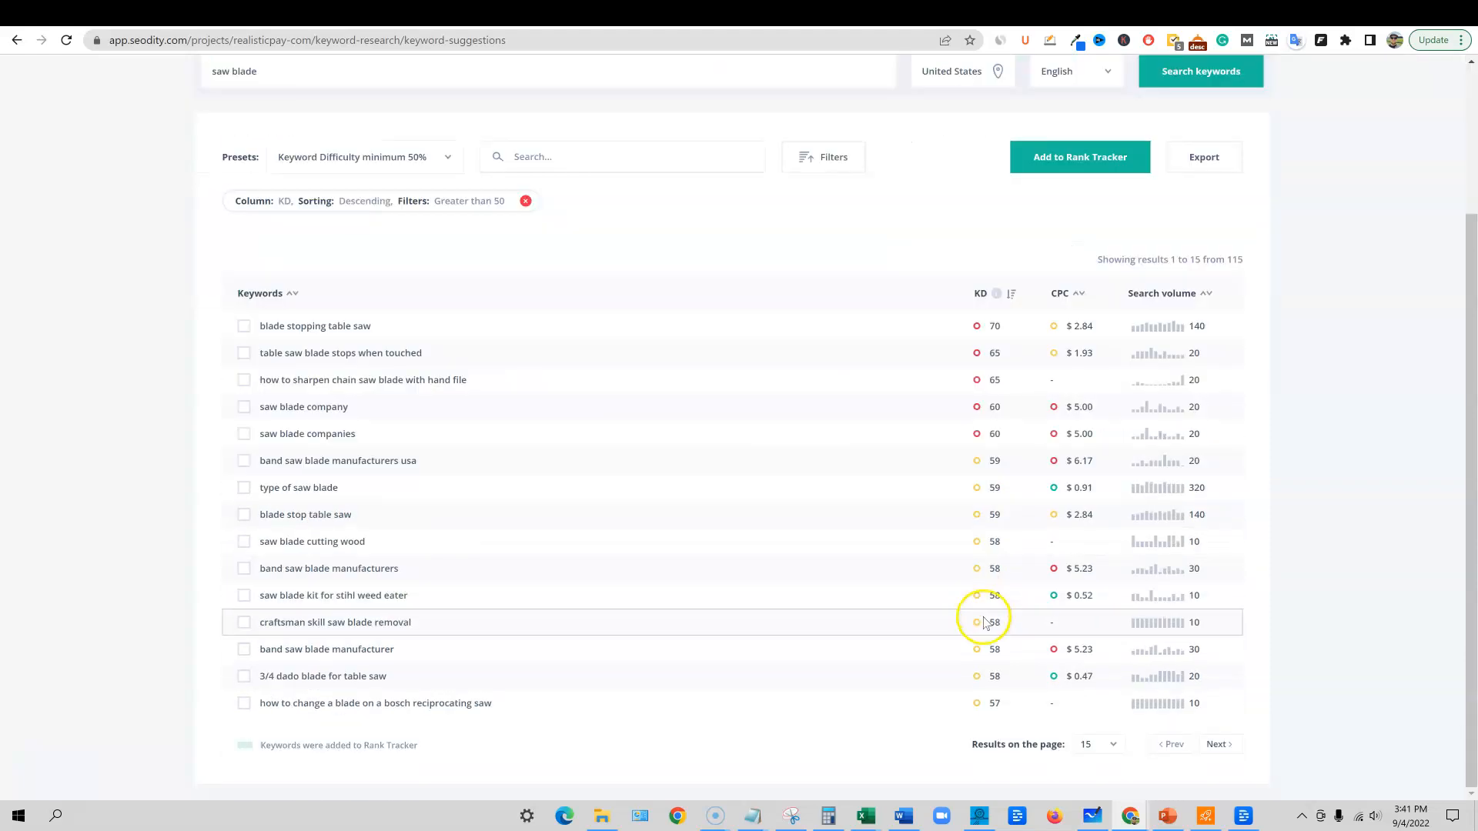
pyautogui.scroll(3, 983, 614)
pyautogui.click(448, 347)
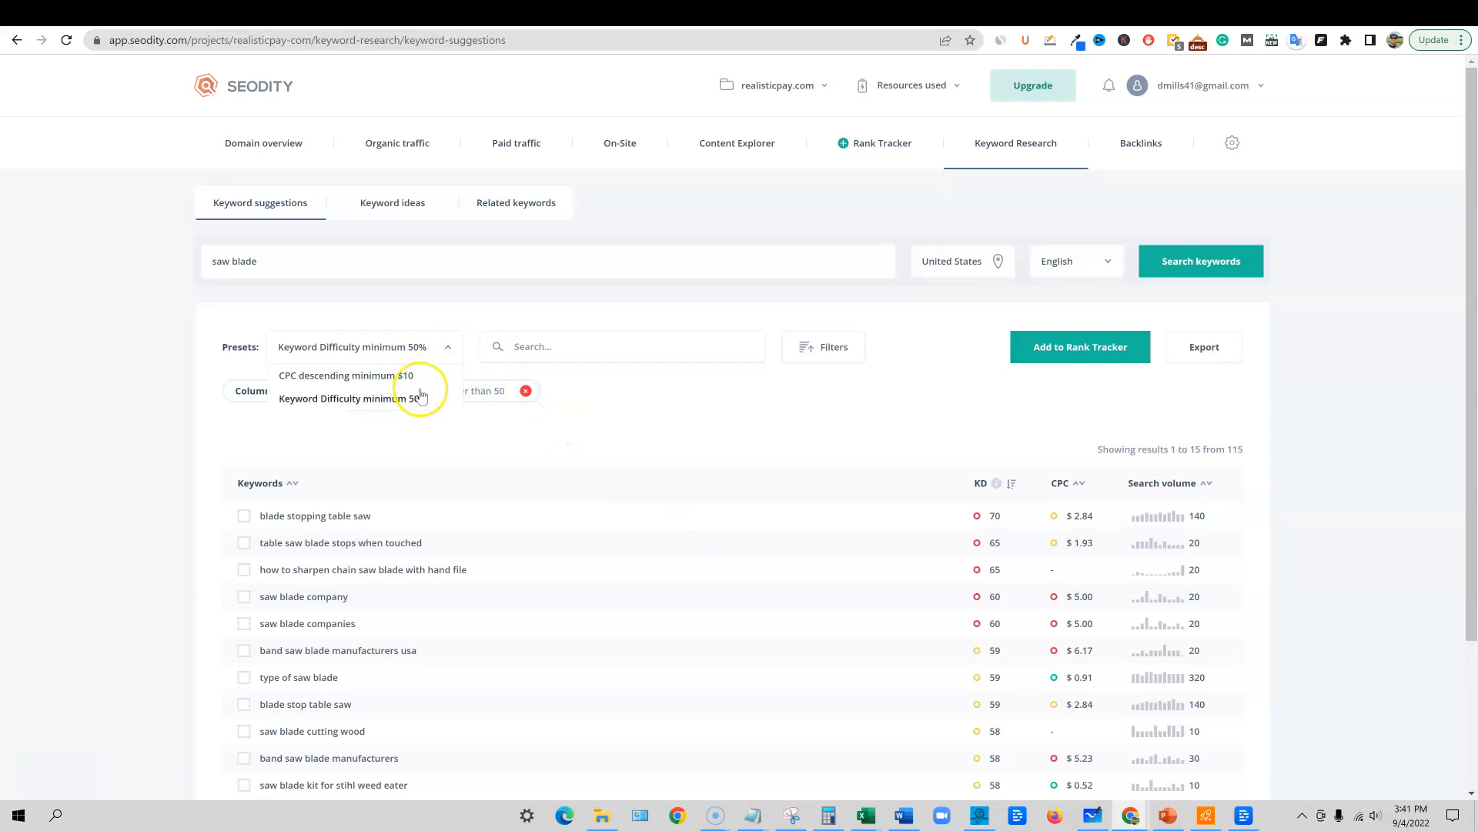
pyautogui.click(448, 347)
pyautogui.click(526, 391)
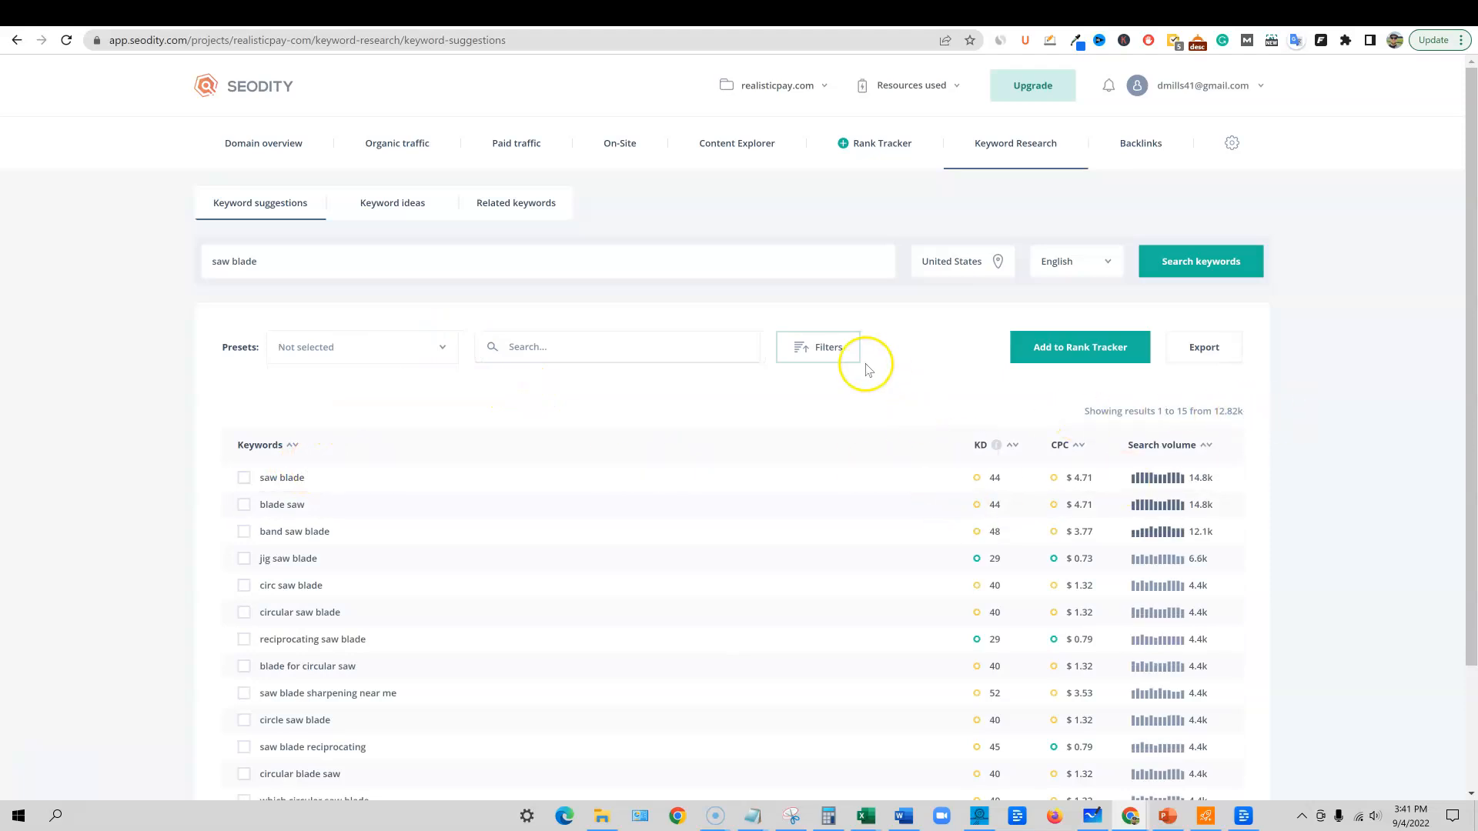
pyautogui.click(810, 345)
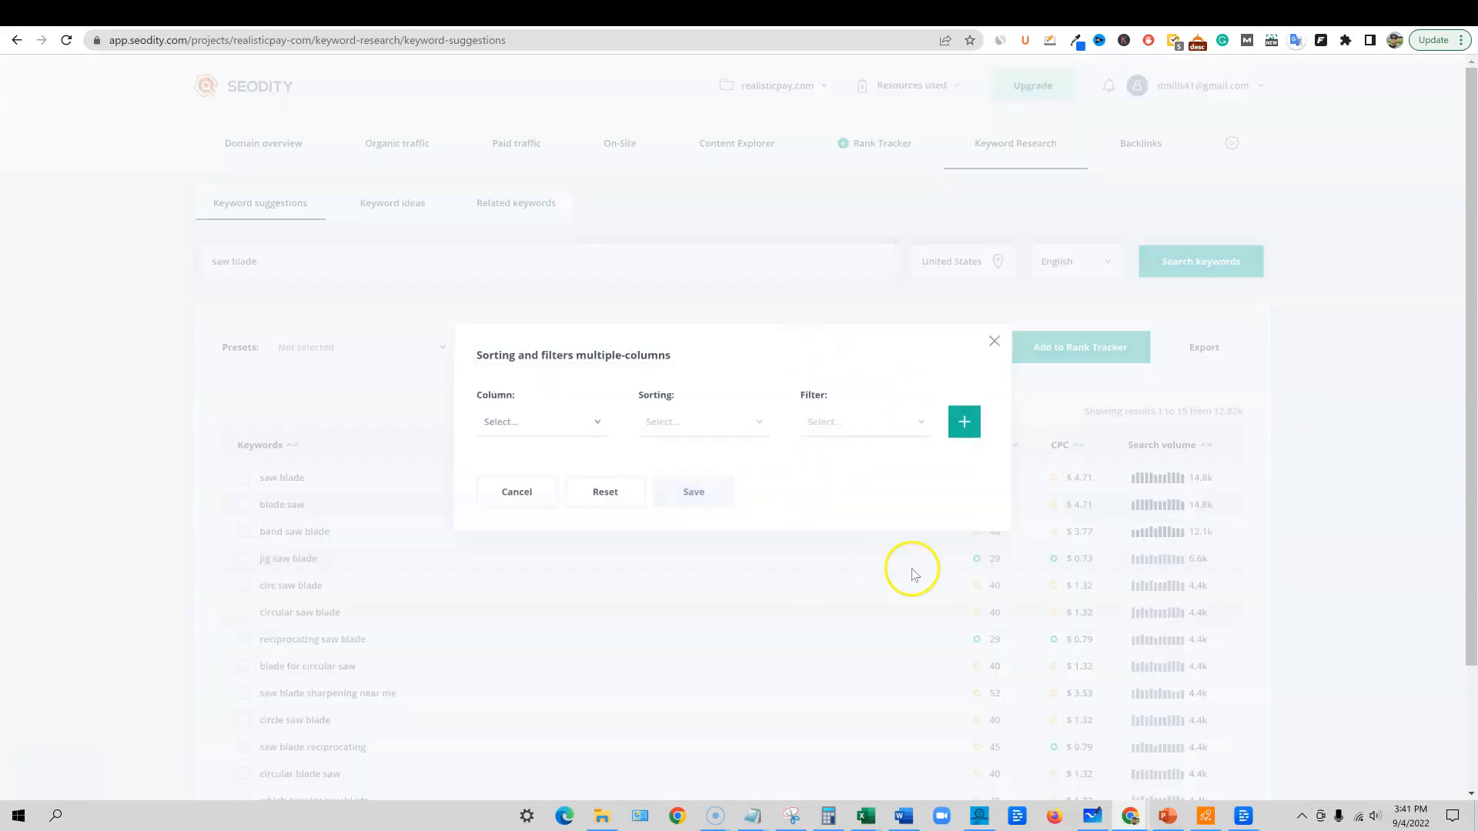
pyautogui.click(599, 425)
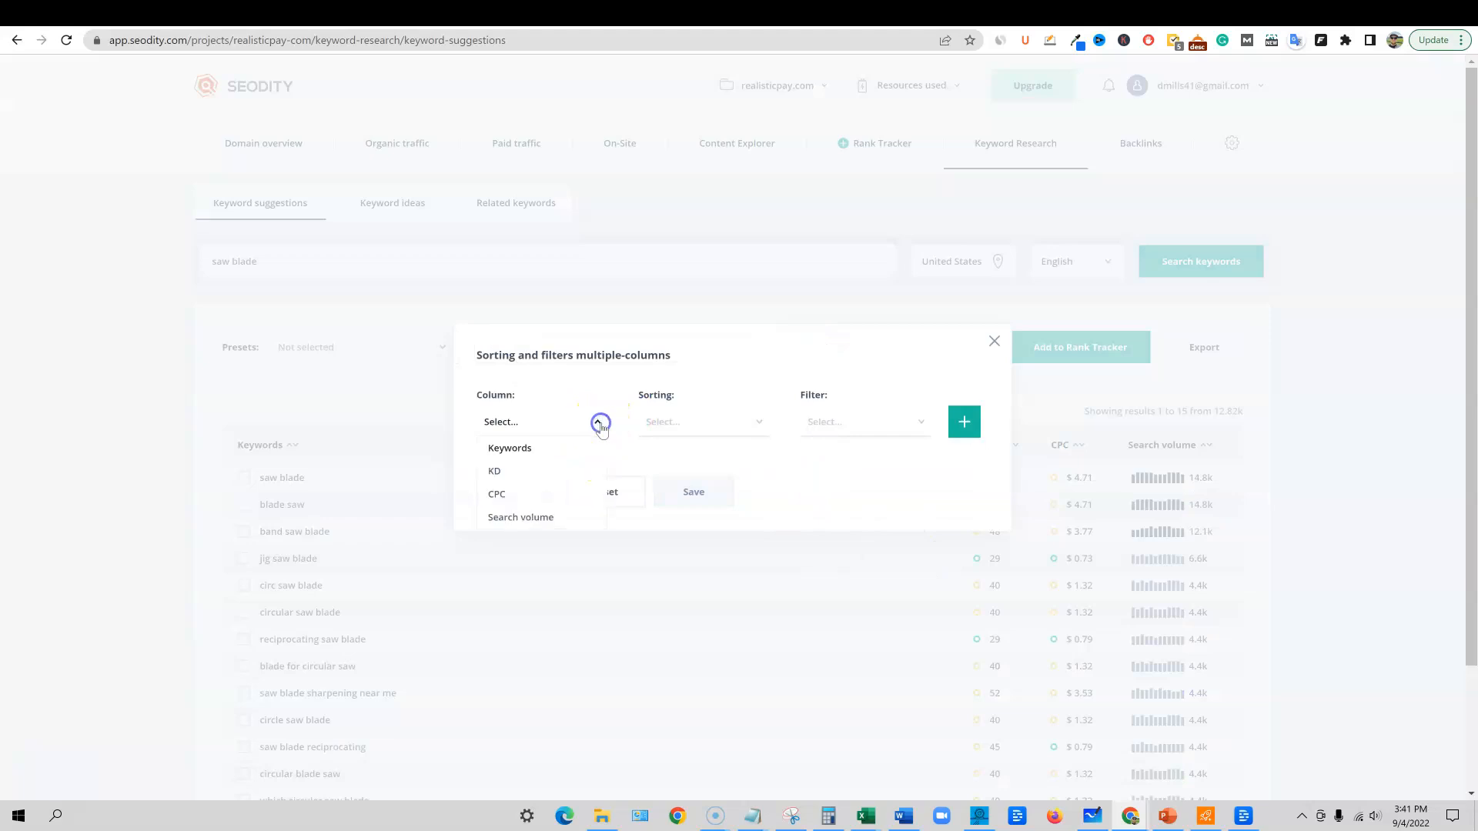
pyautogui.click(601, 423)
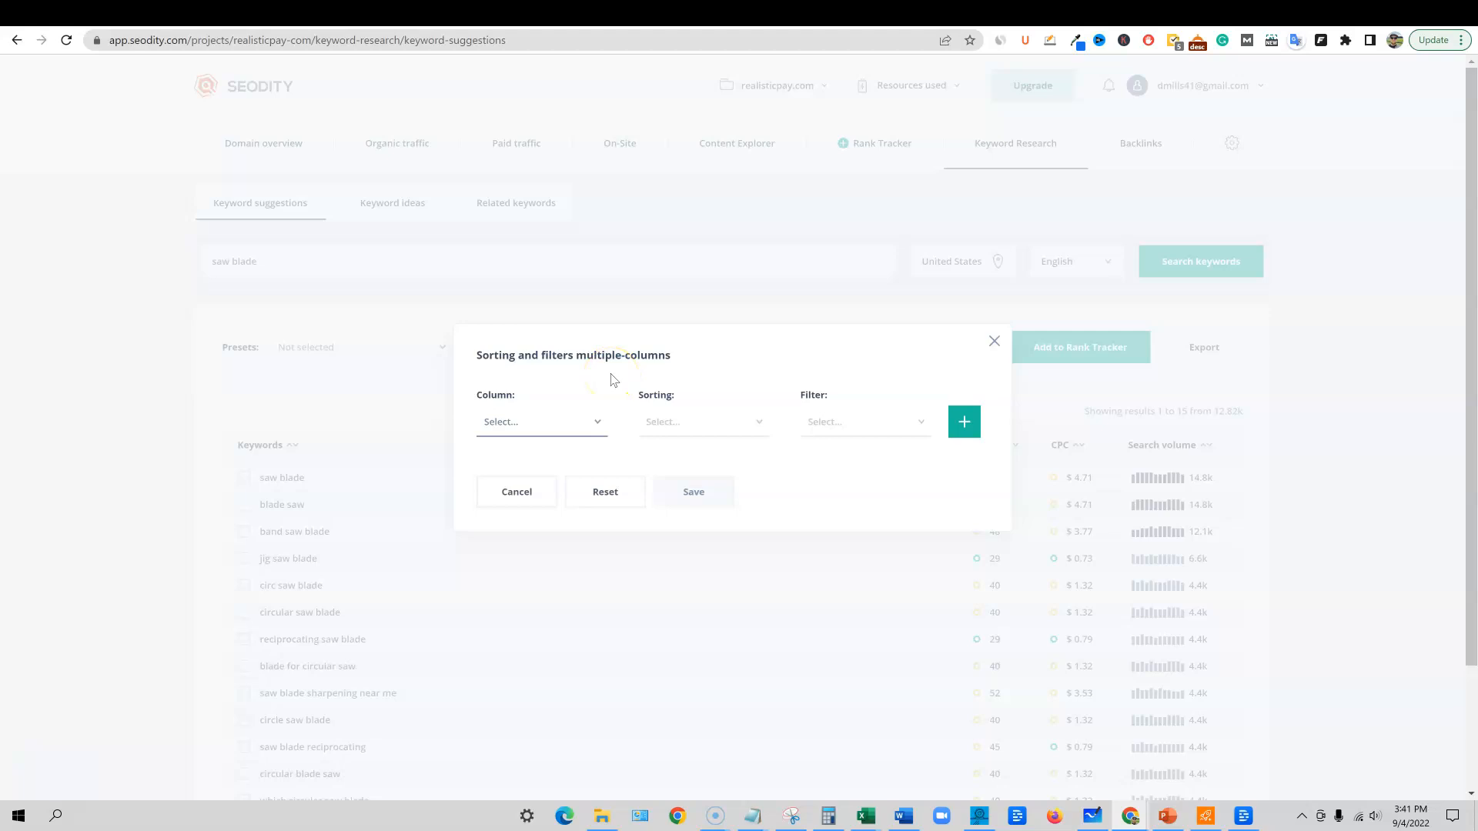
pyautogui.click(994, 341)
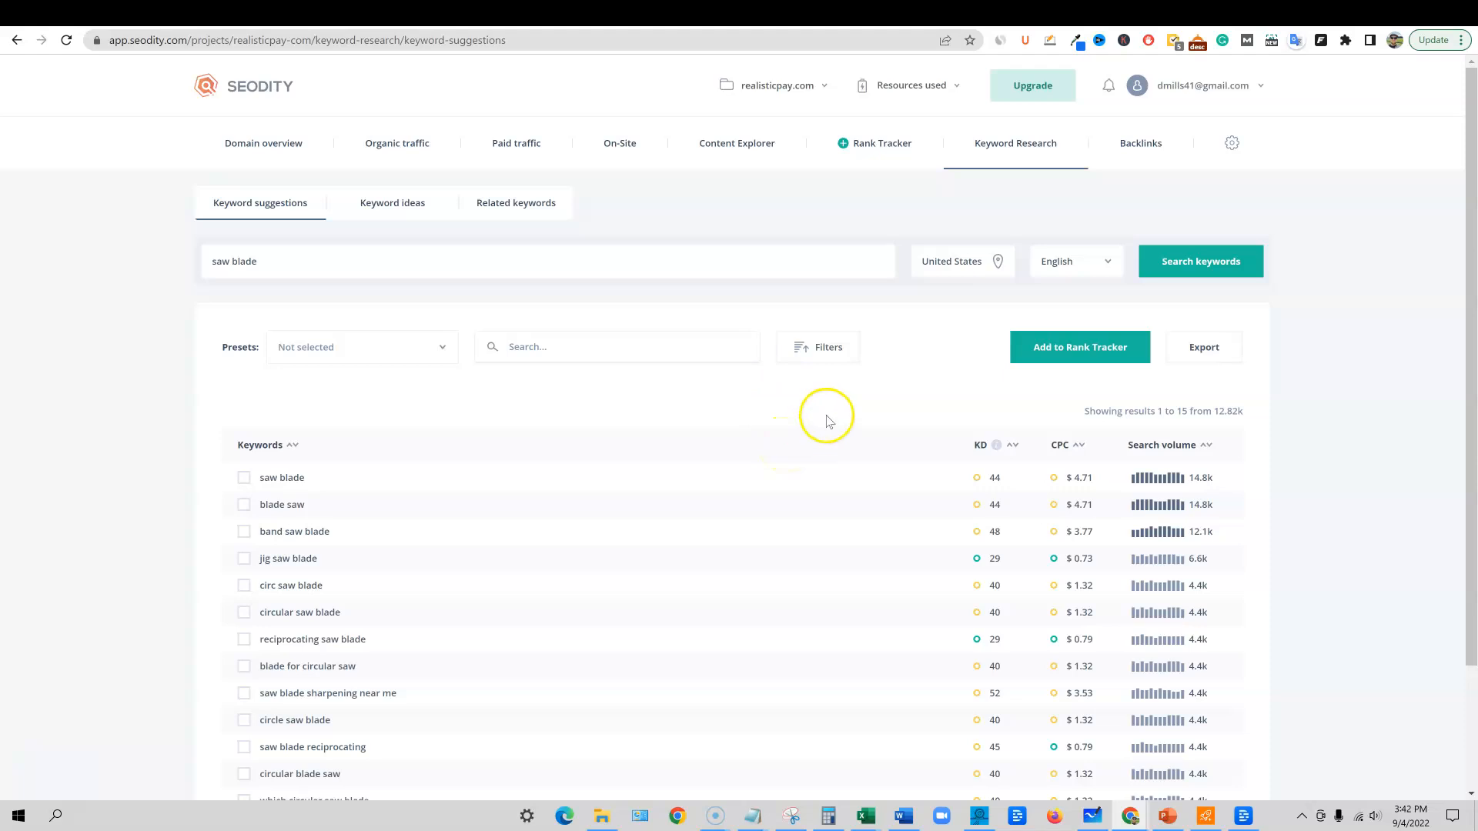
# Set the saw blade keyword suggestions to sort by the KD column in ascending order
pyautogui.click(808, 347)
pyautogui.click(596, 421)
pyautogui.click(496, 472)
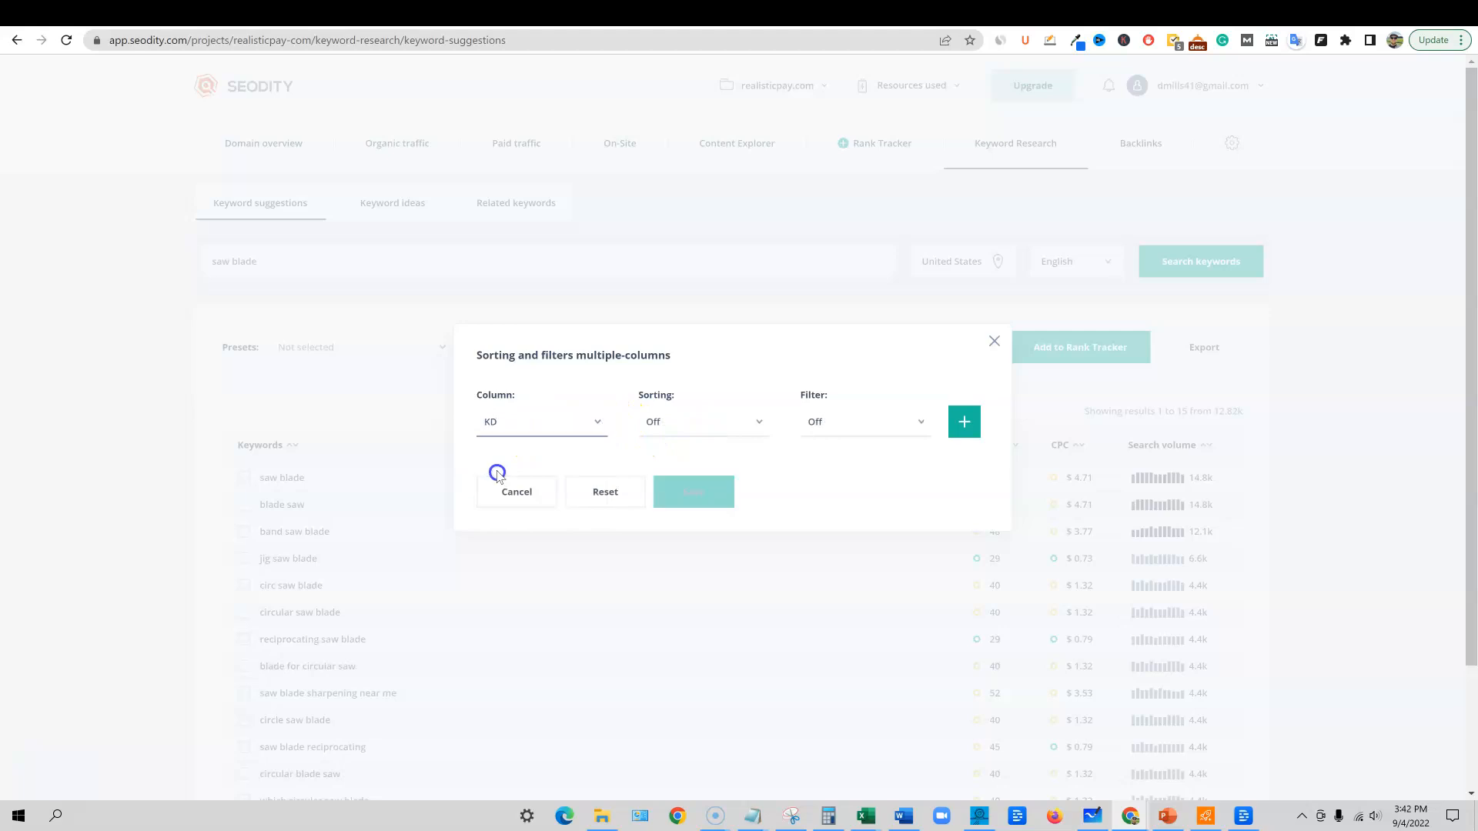
pyautogui.click(758, 422)
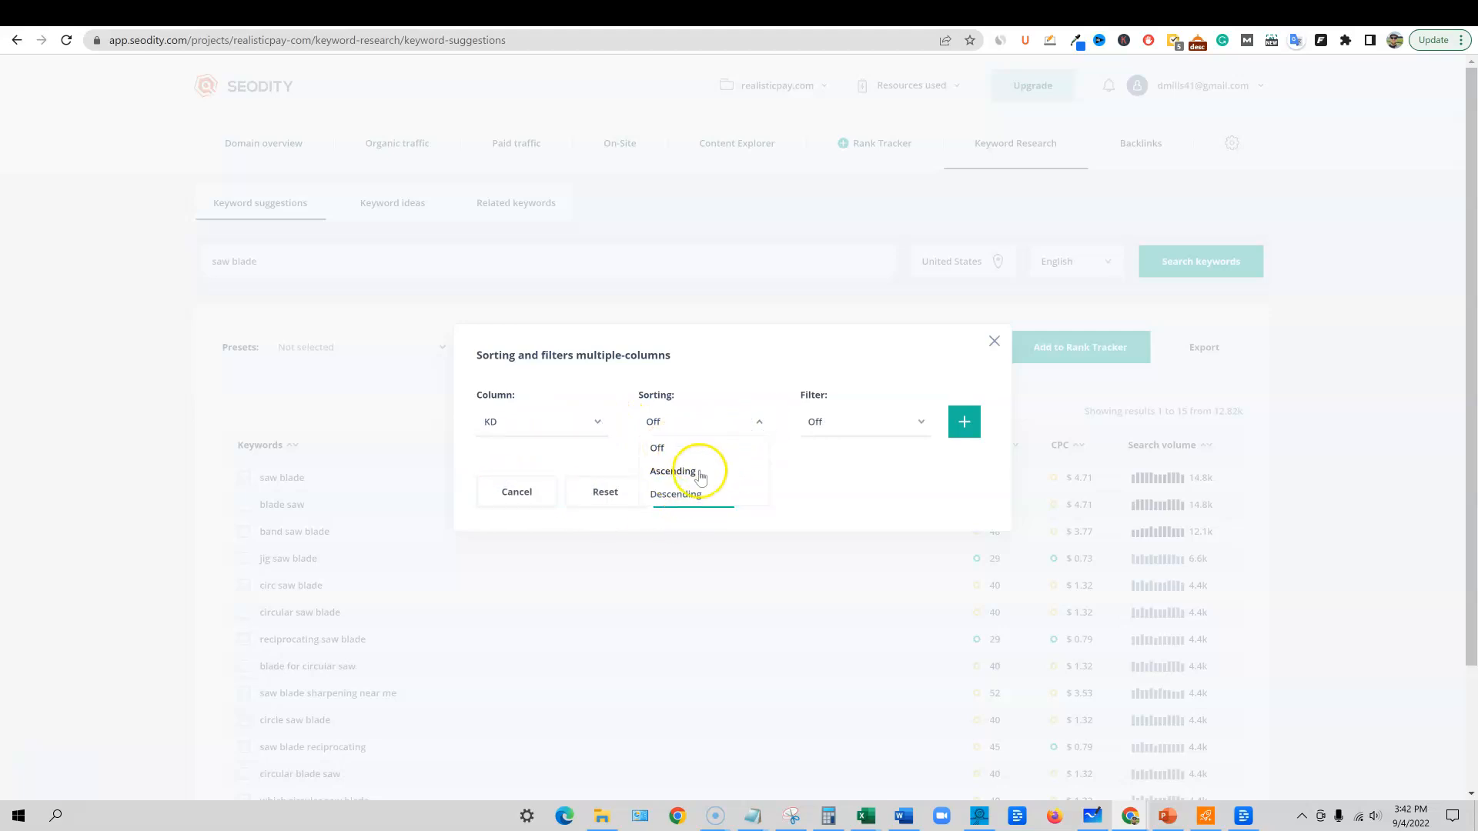
pyautogui.click(675, 471)
# Turn on a KD filter of less than 50 and apply it to the keyword suggestions
pyautogui.click(921, 422)
pyautogui.click(820, 471)
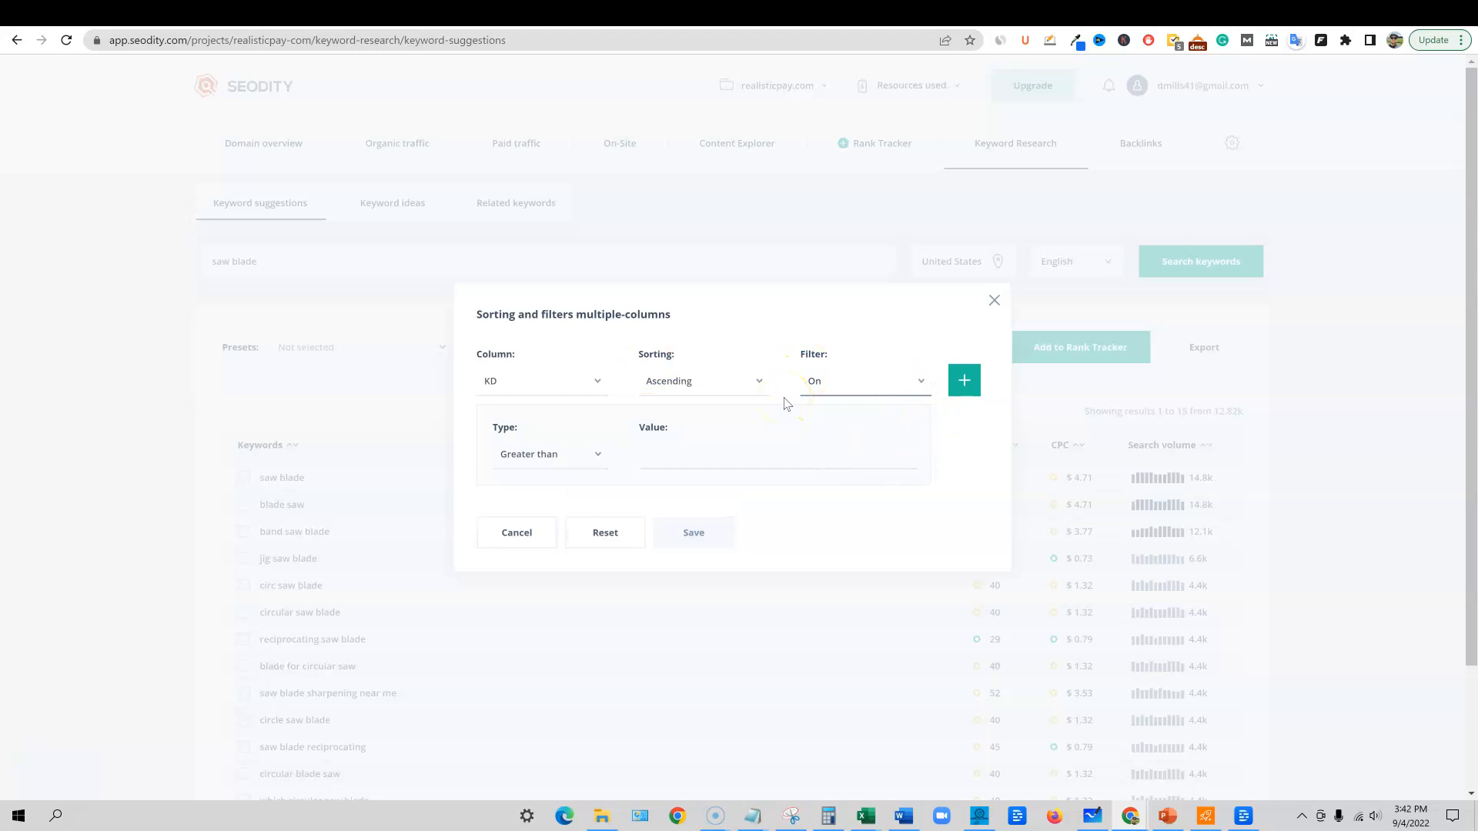
pyautogui.click(595, 454)
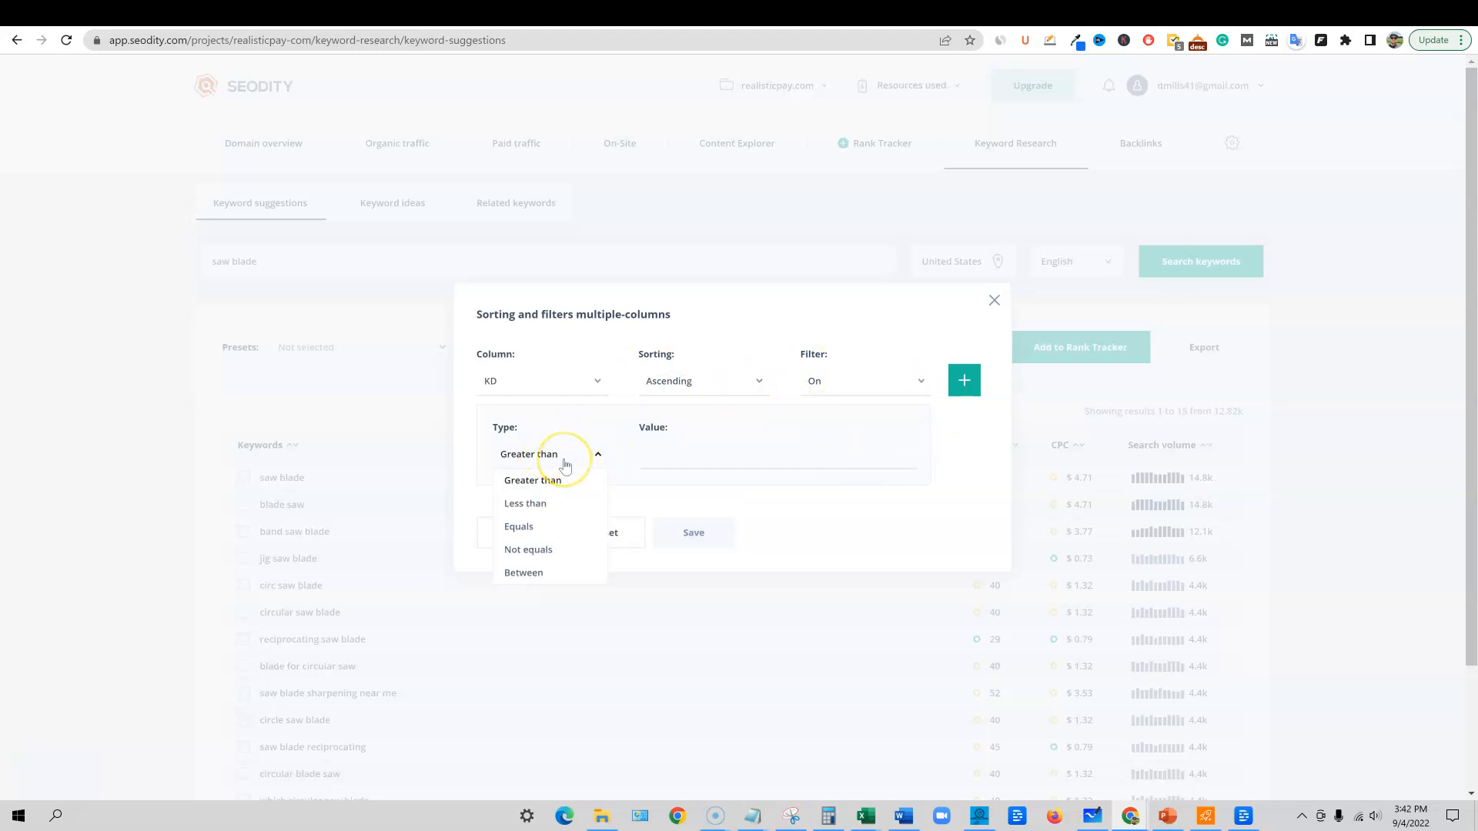
pyautogui.click(539, 511)
pyautogui.click(690, 455)
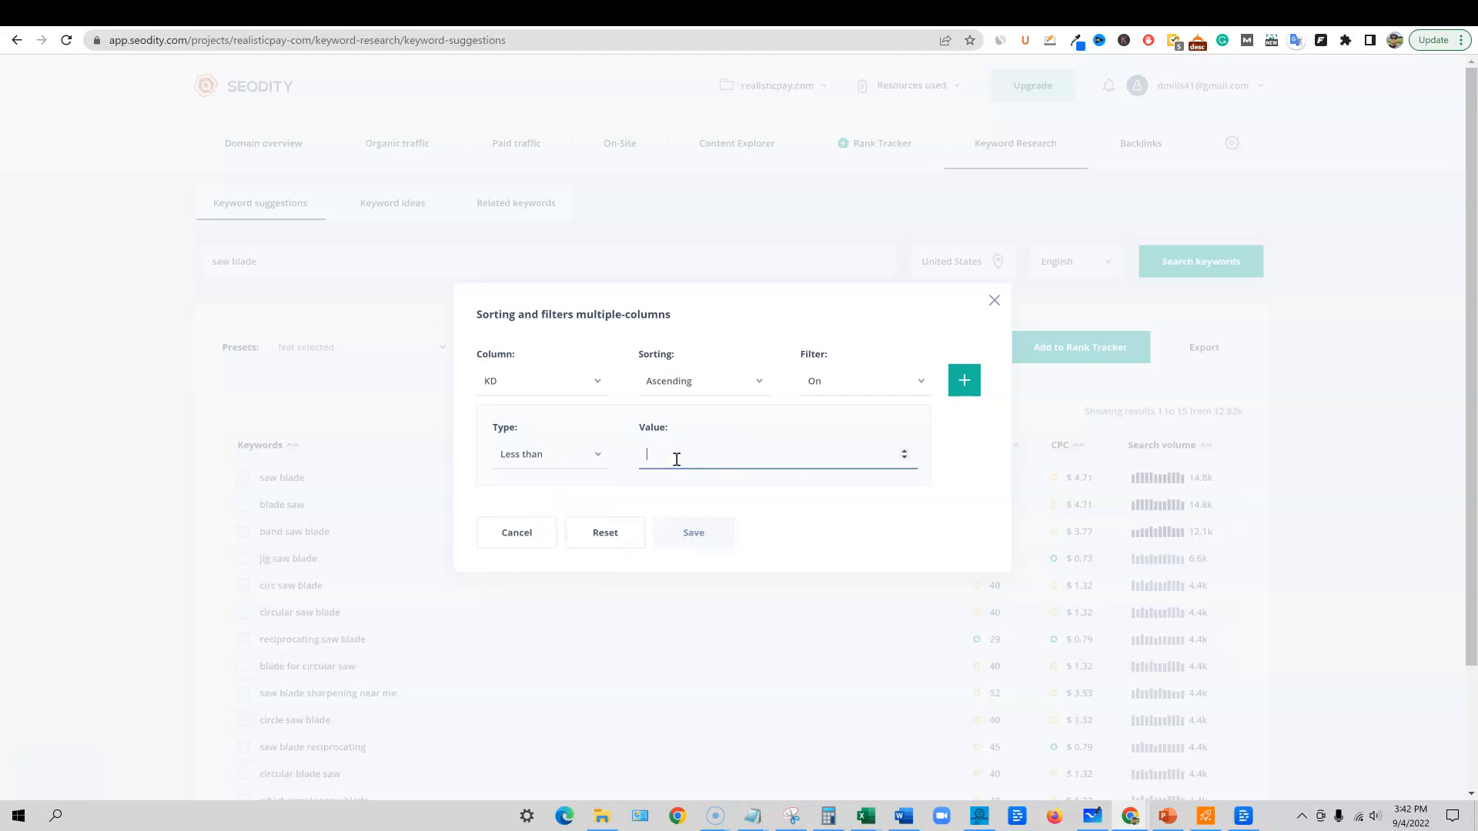
pyautogui.write('50')
pyautogui.click(692, 531)
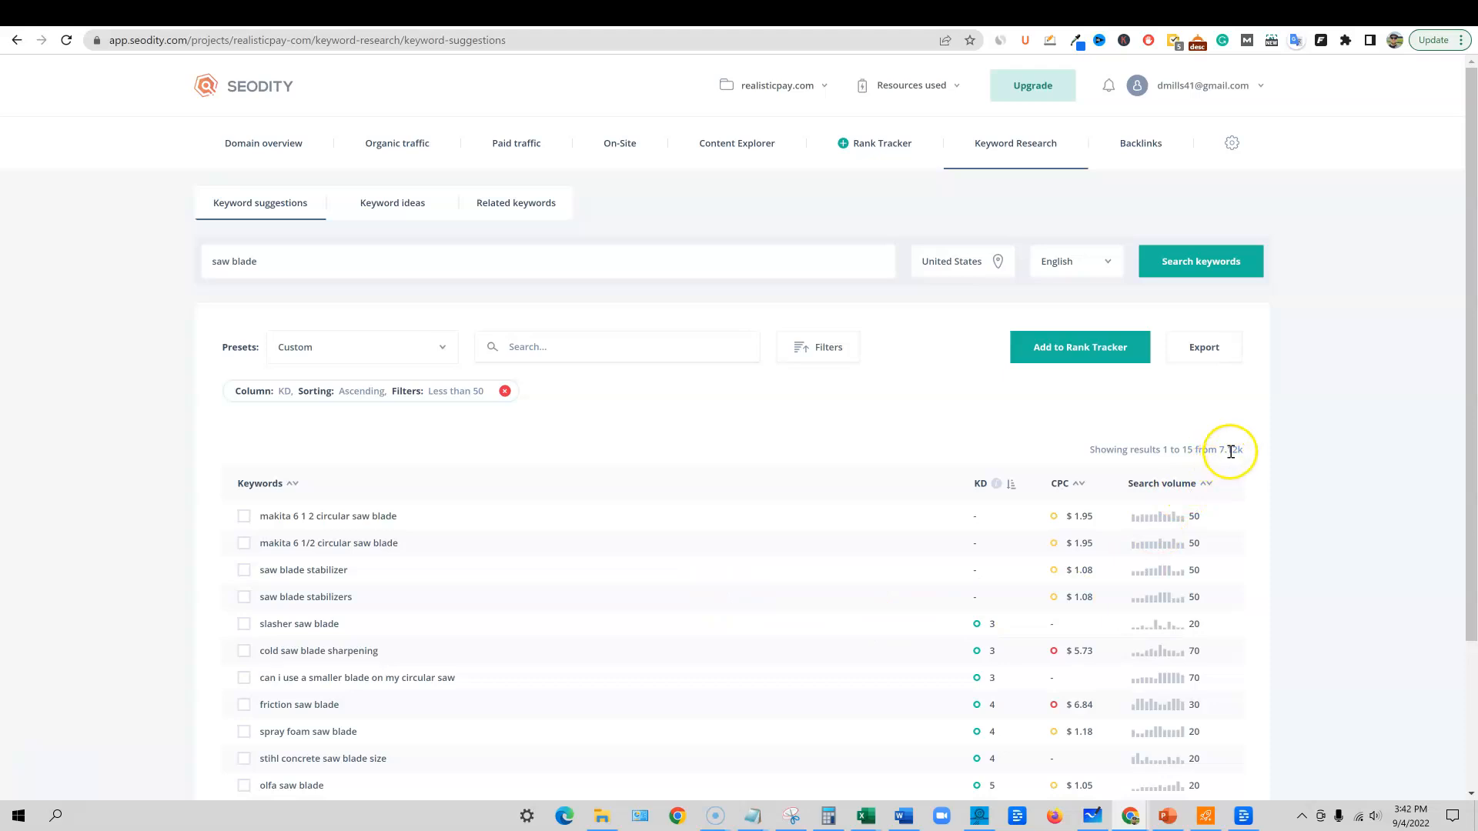
# Review the filtered saw blade suggestions, checking the result count and the low keyword difficulty values
pyautogui.moveTo(1250, 453); pyautogui.dragTo(1090, 450)
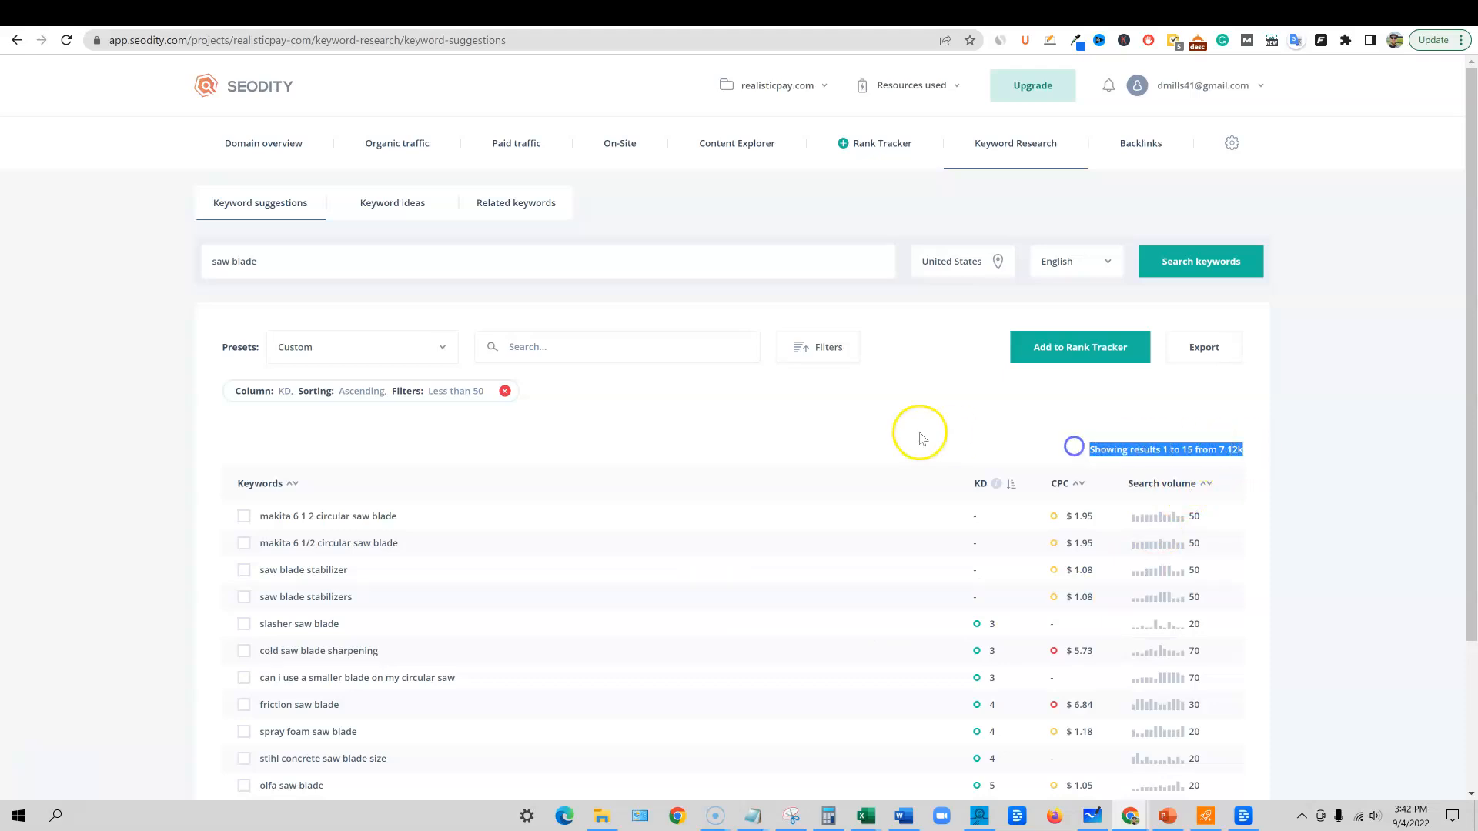
pyautogui.click(877, 427)
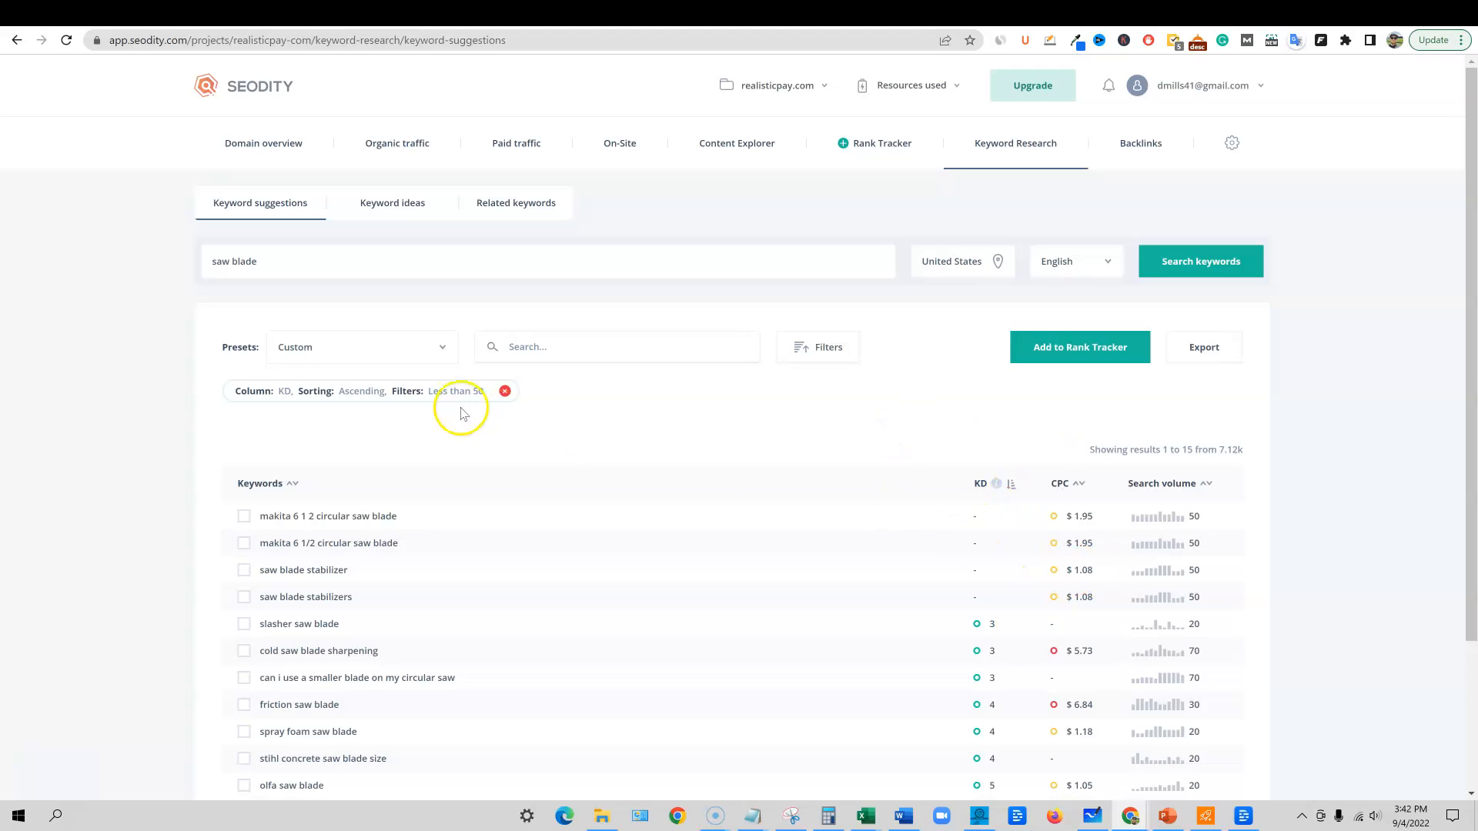
pyautogui.scroll(-3, 931, 656)
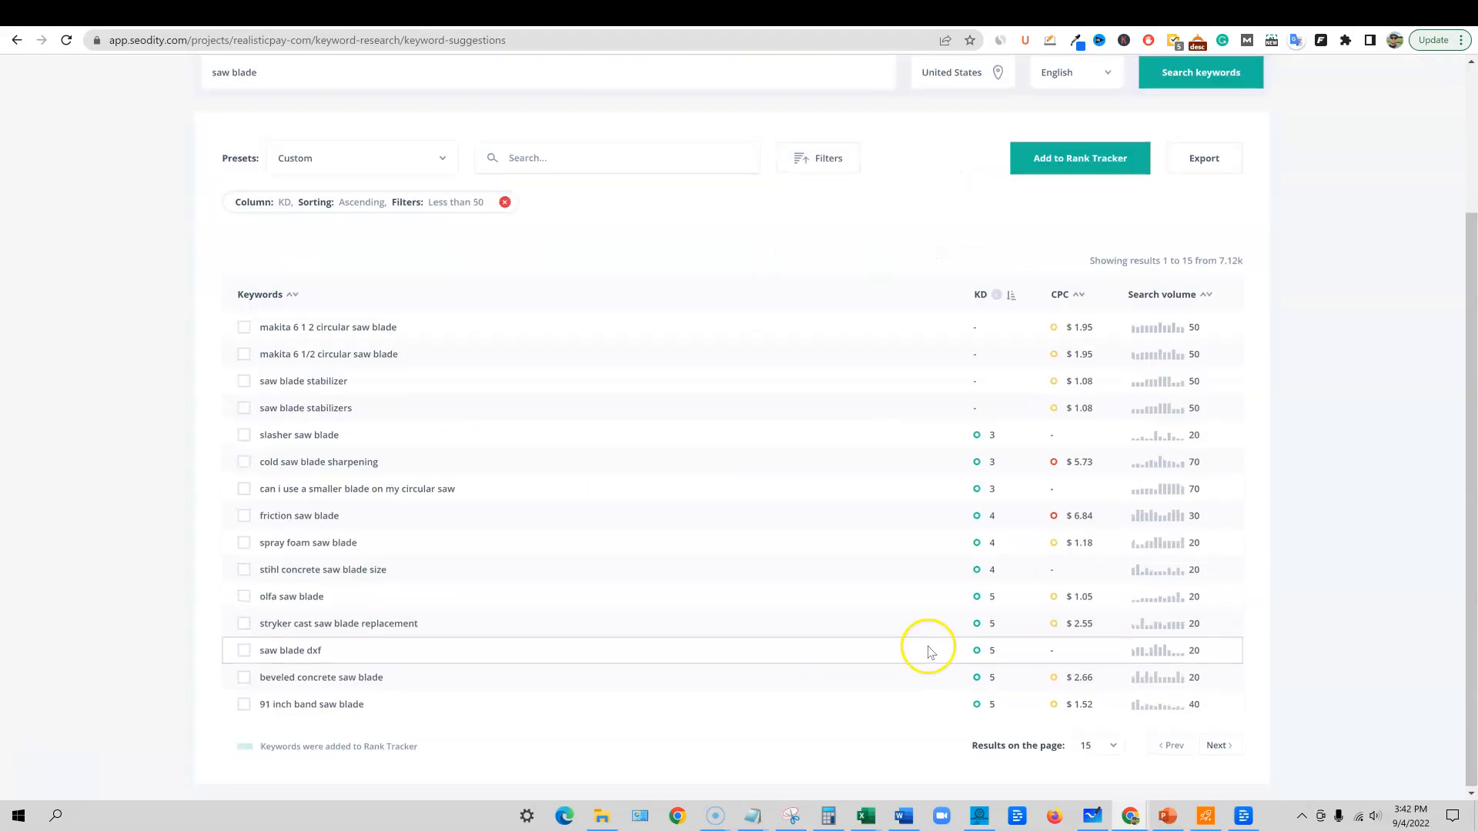
pyautogui.scroll(3, 932, 651)
pyautogui.scroll(-3, 1000, 462)
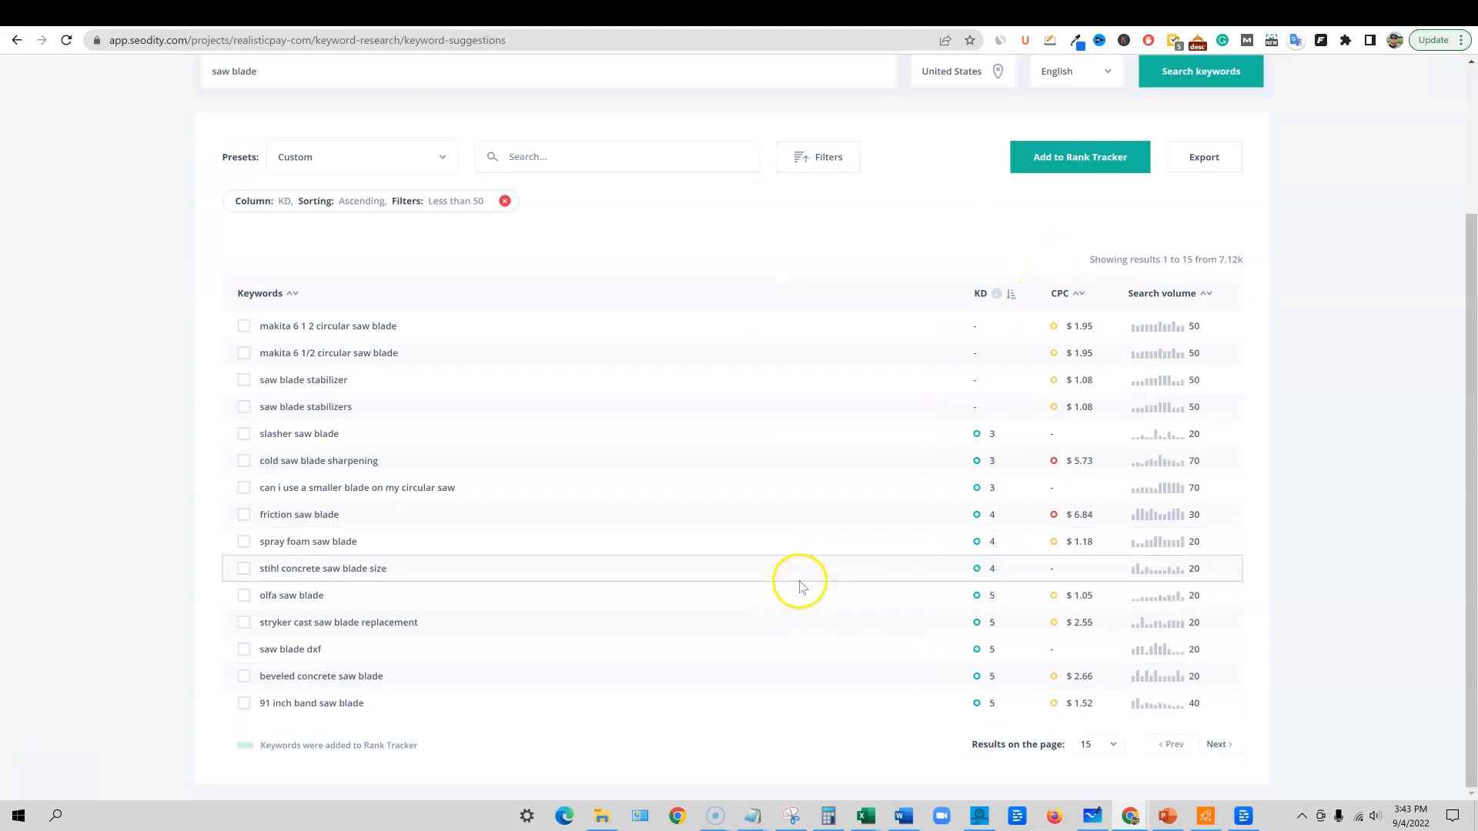
pyautogui.scroll(2, 793, 577)
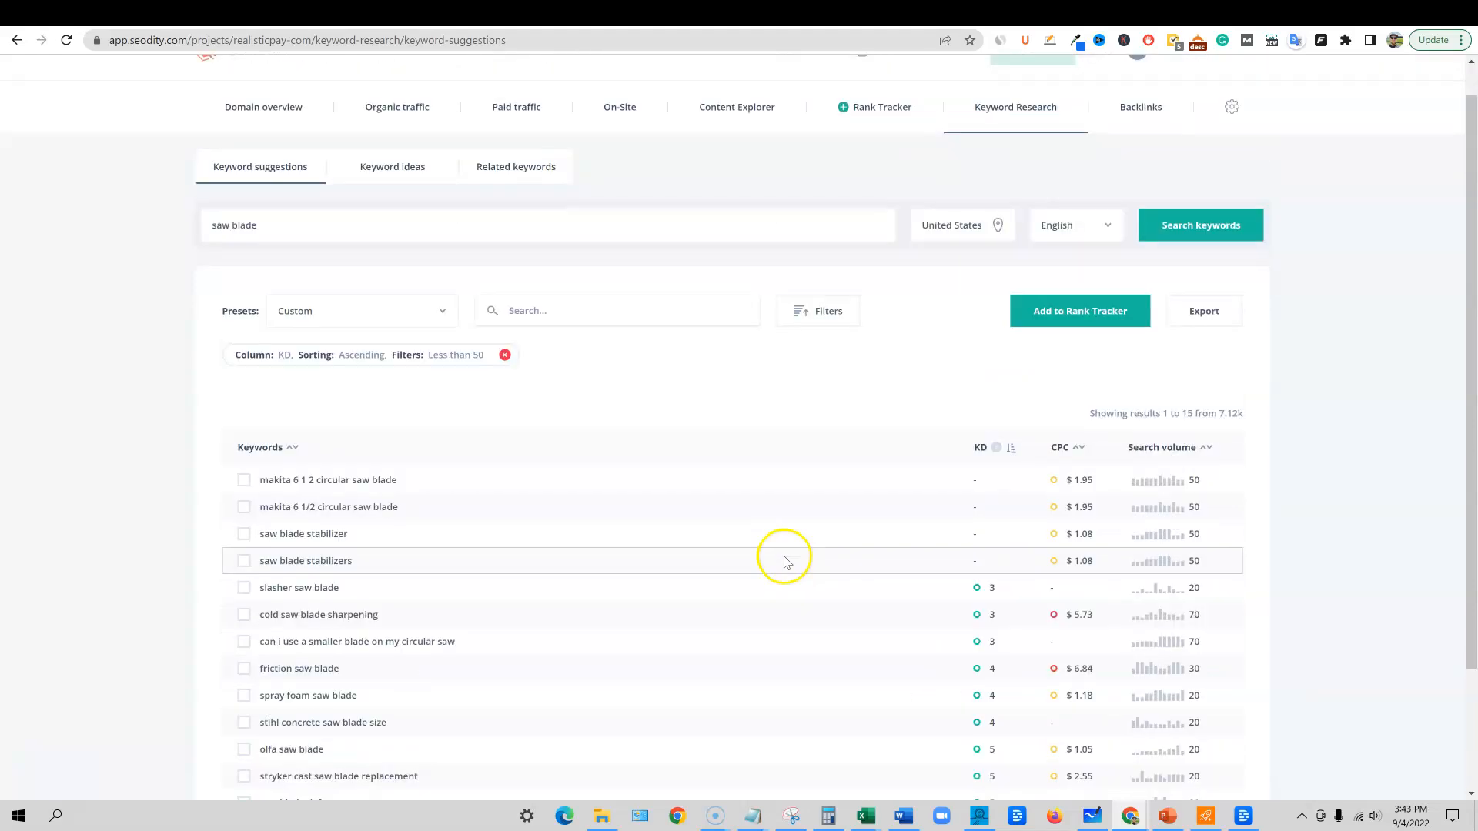
pyautogui.scroll(-1, 508, 503)
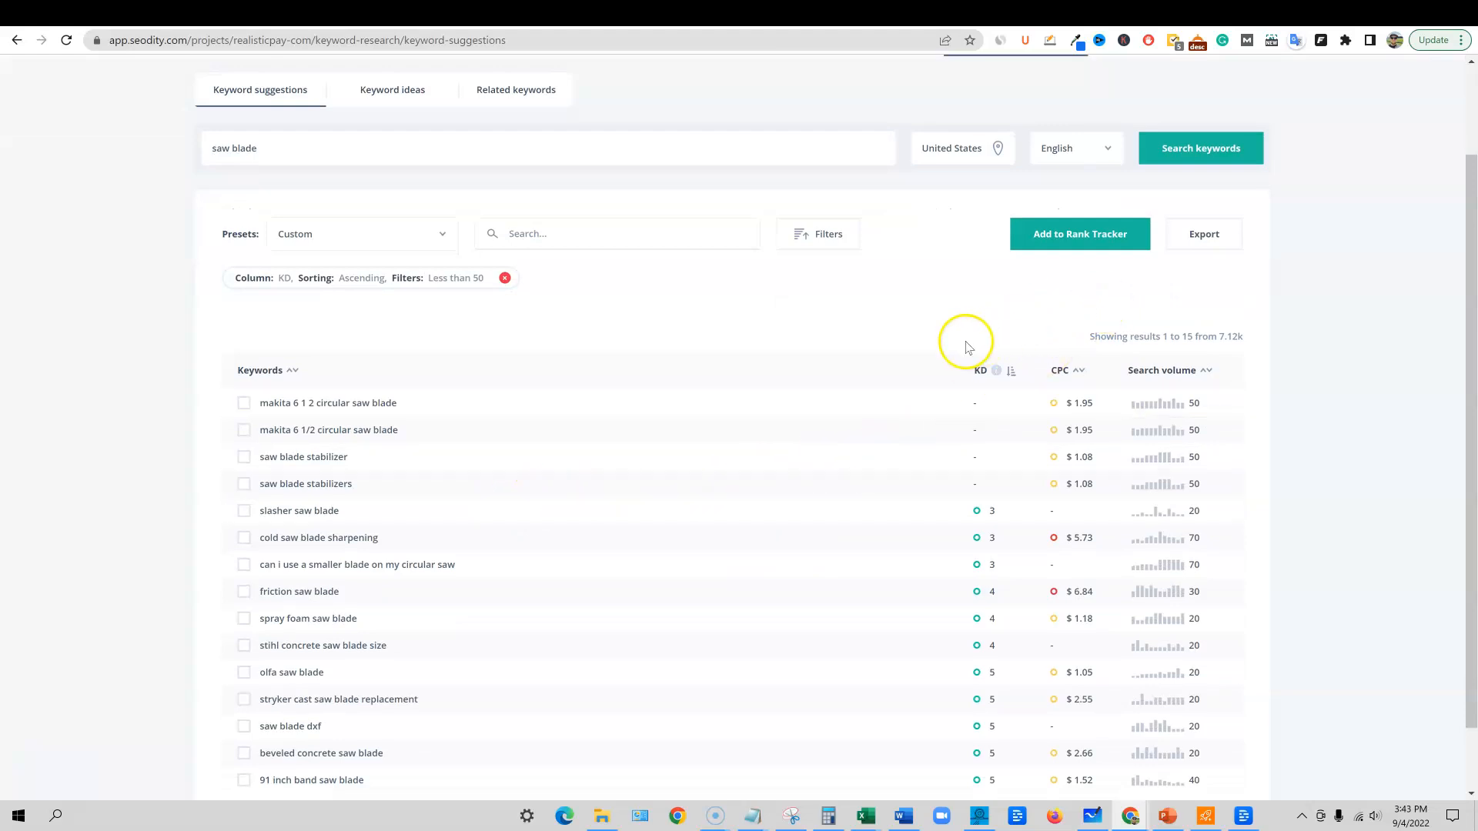
pyautogui.scroll(2, 958, 342)
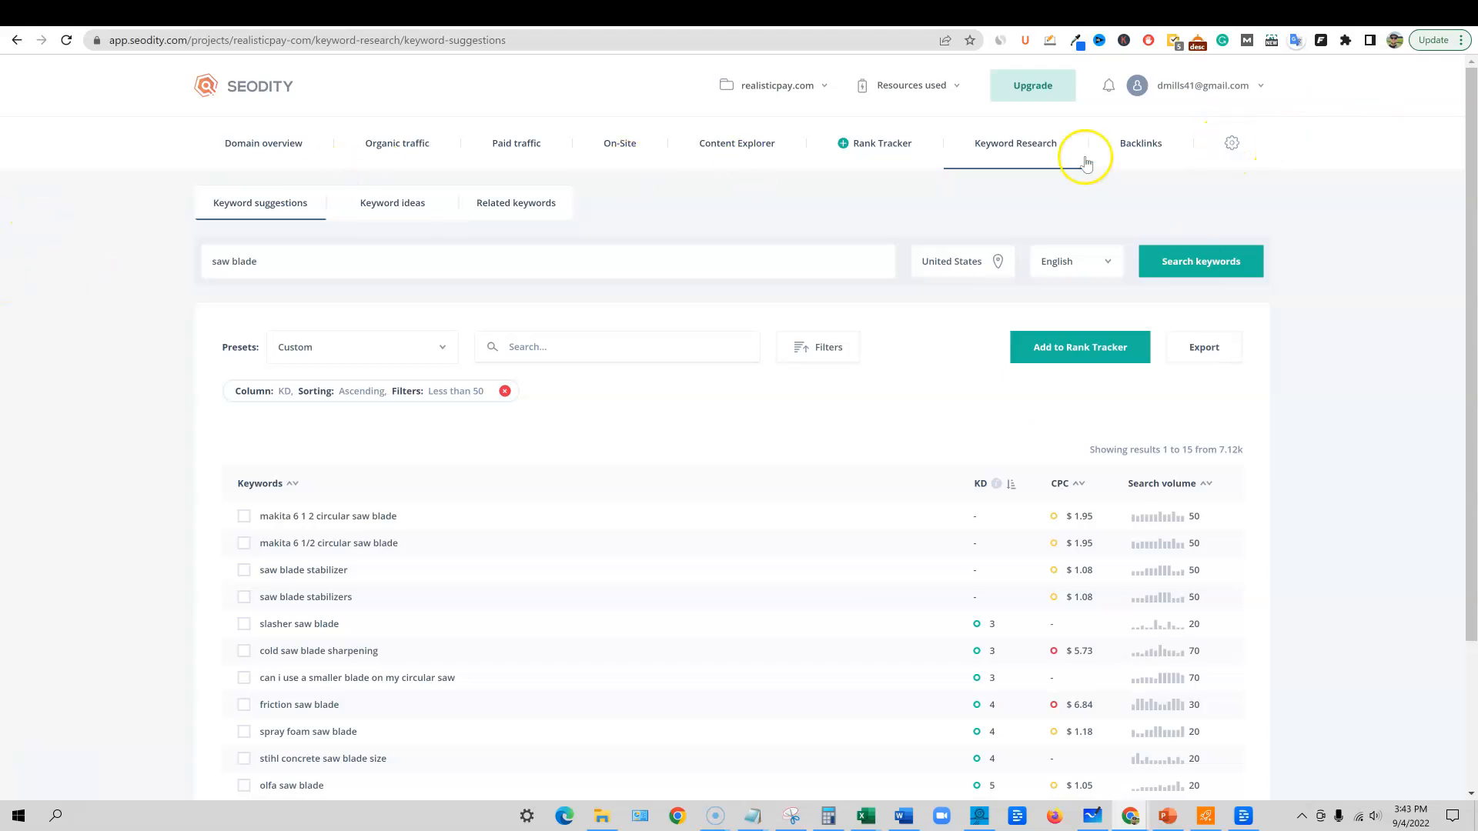
# Select the keywords from "saw blade stabilizers" through "91 inch band saw blade" in the filtered list
pyautogui.click(243, 598)
pyautogui.click(243, 623)
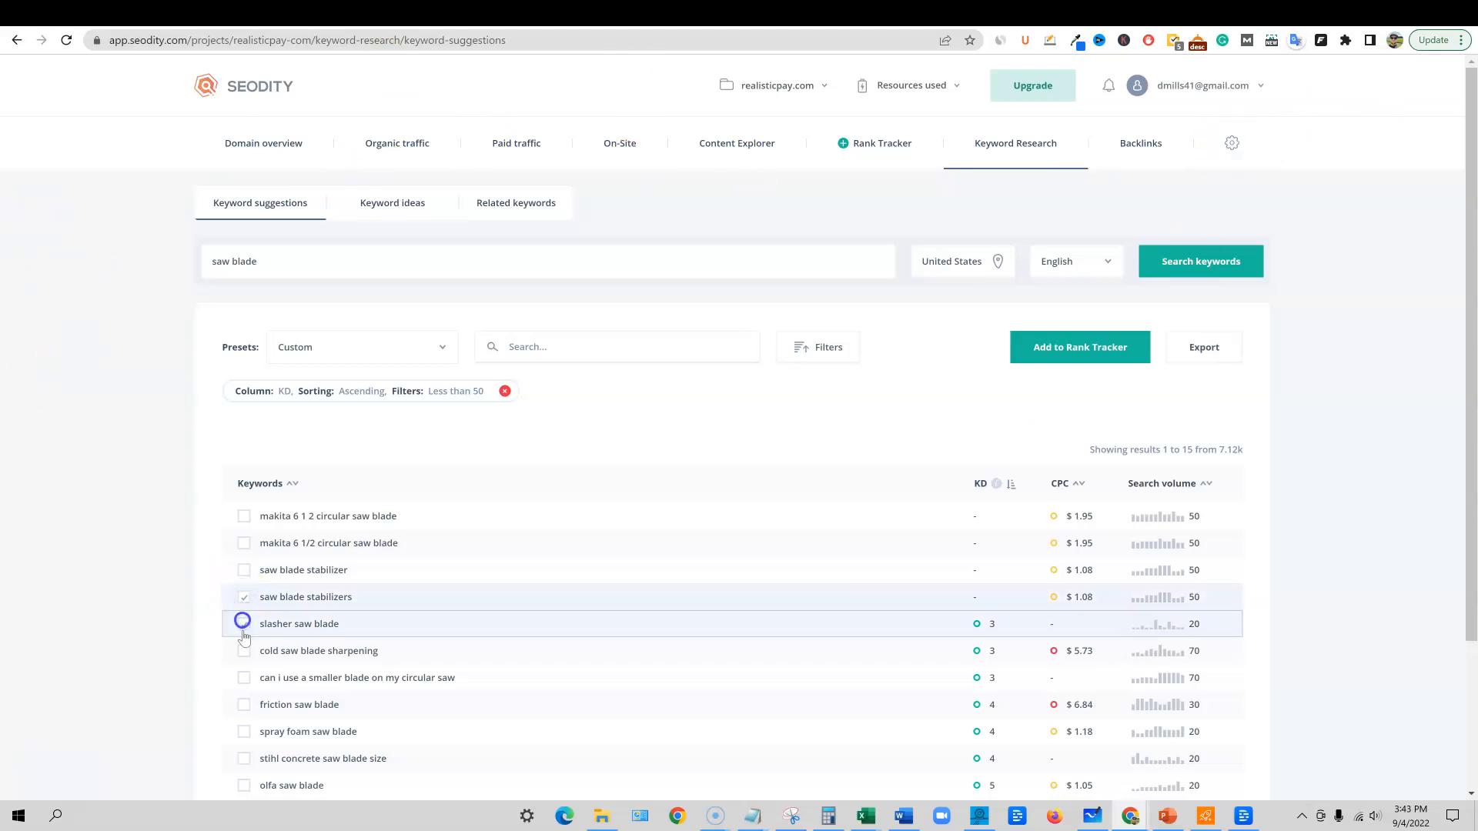
pyautogui.click(244, 651)
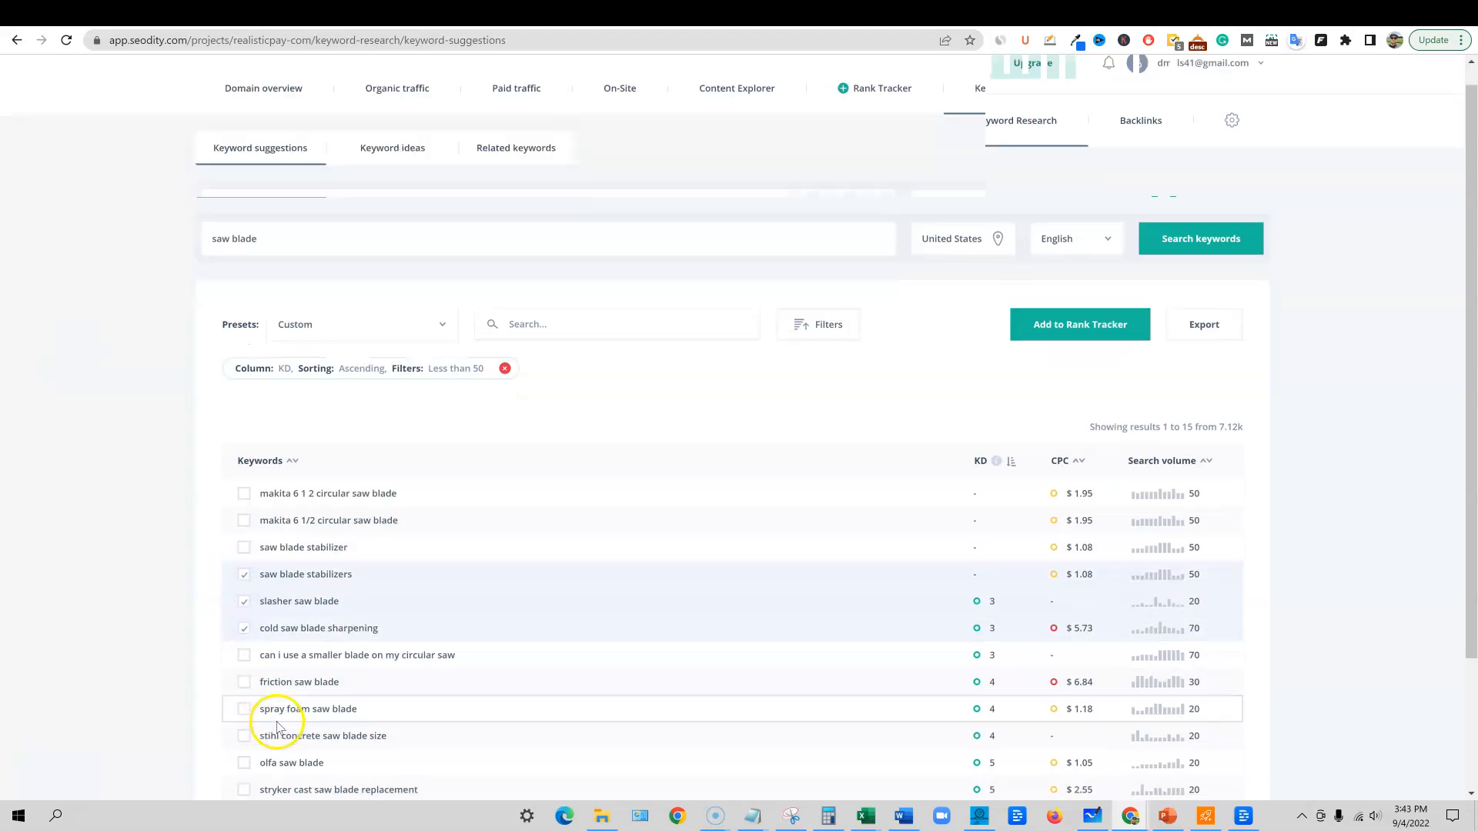
pyautogui.scroll(-2, 262, 723)
pyautogui.click(244, 523)
pyautogui.click(244, 550)
pyautogui.scroll(-1, 542, 675)
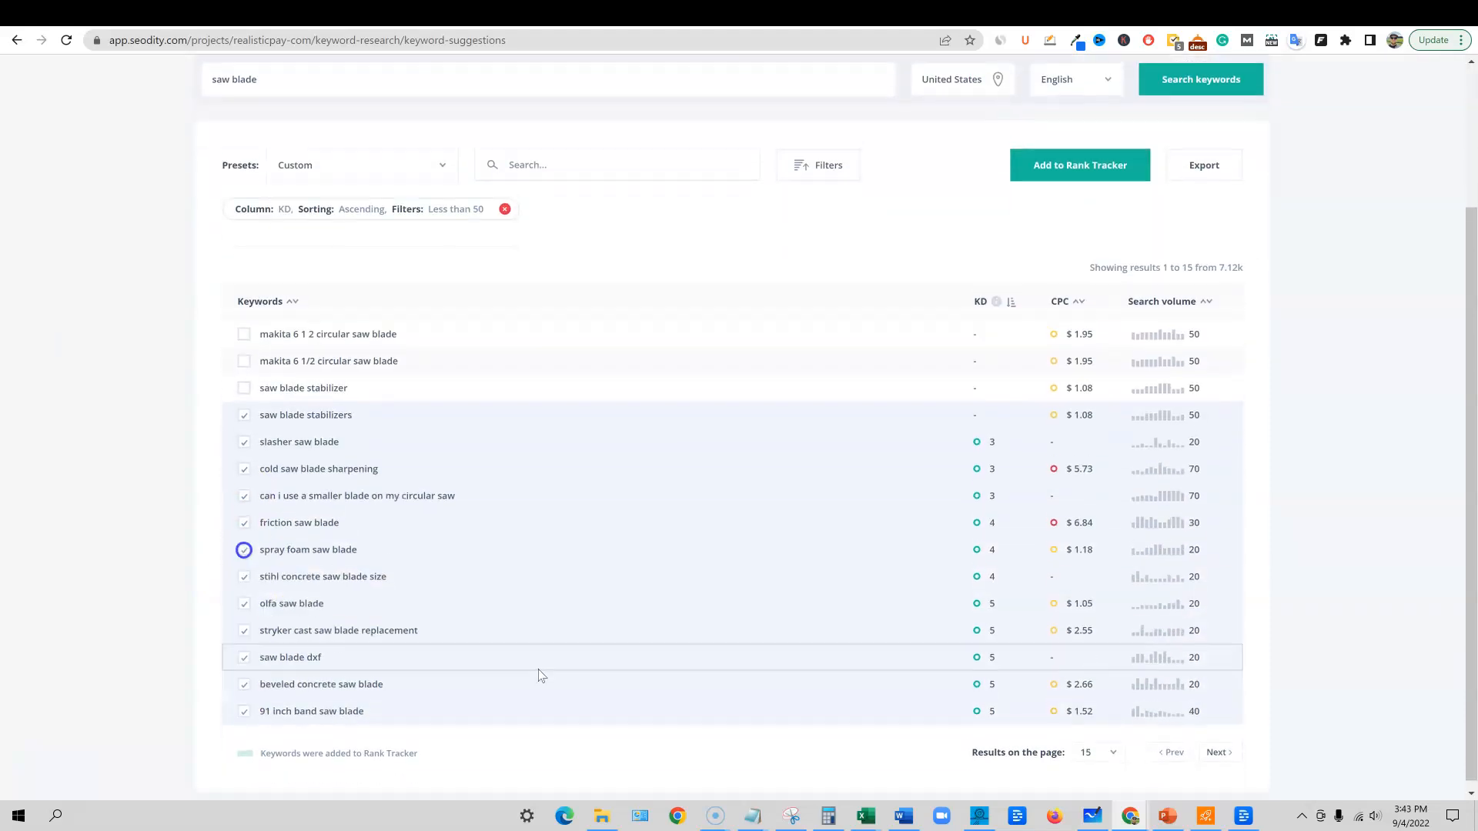
pyautogui.scroll(3, 778, 603)
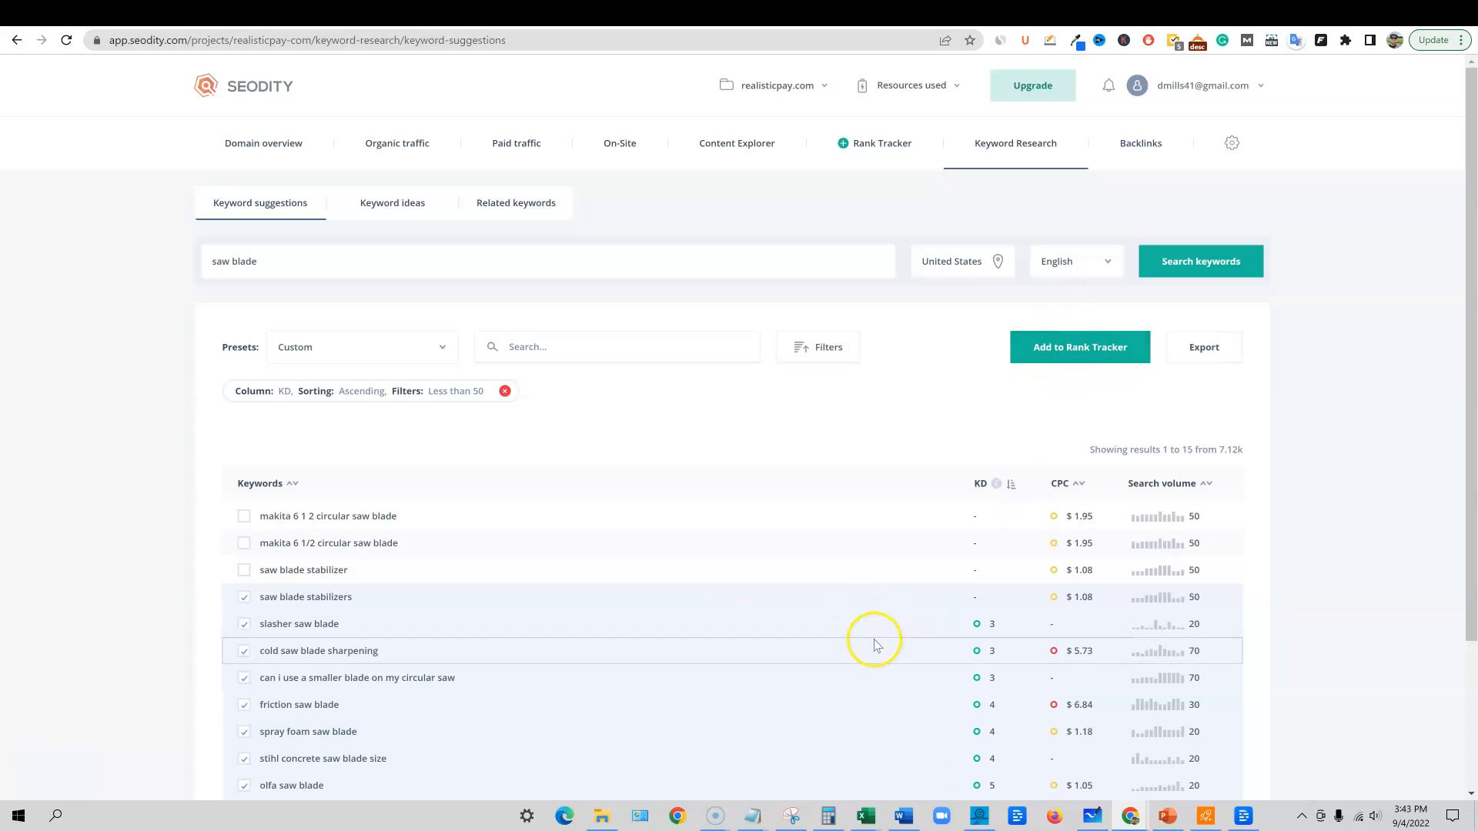
pyautogui.scroll(-3, 262, 716)
pyautogui.scroll(3, 248, 670)
# Export the keyword suggestions in CSV format and download the generated file
pyautogui.click(1214, 348)
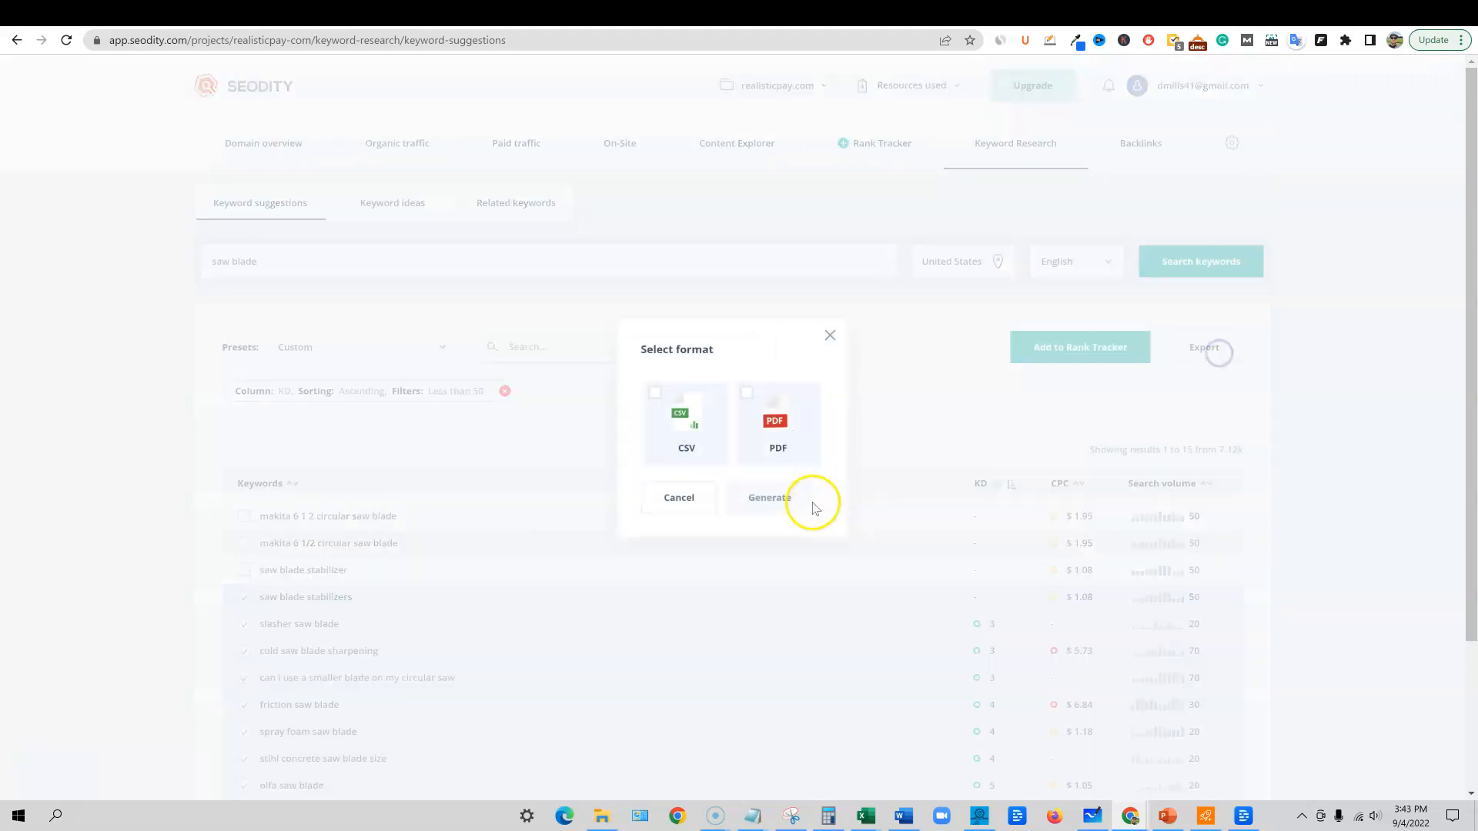
pyautogui.click(687, 425)
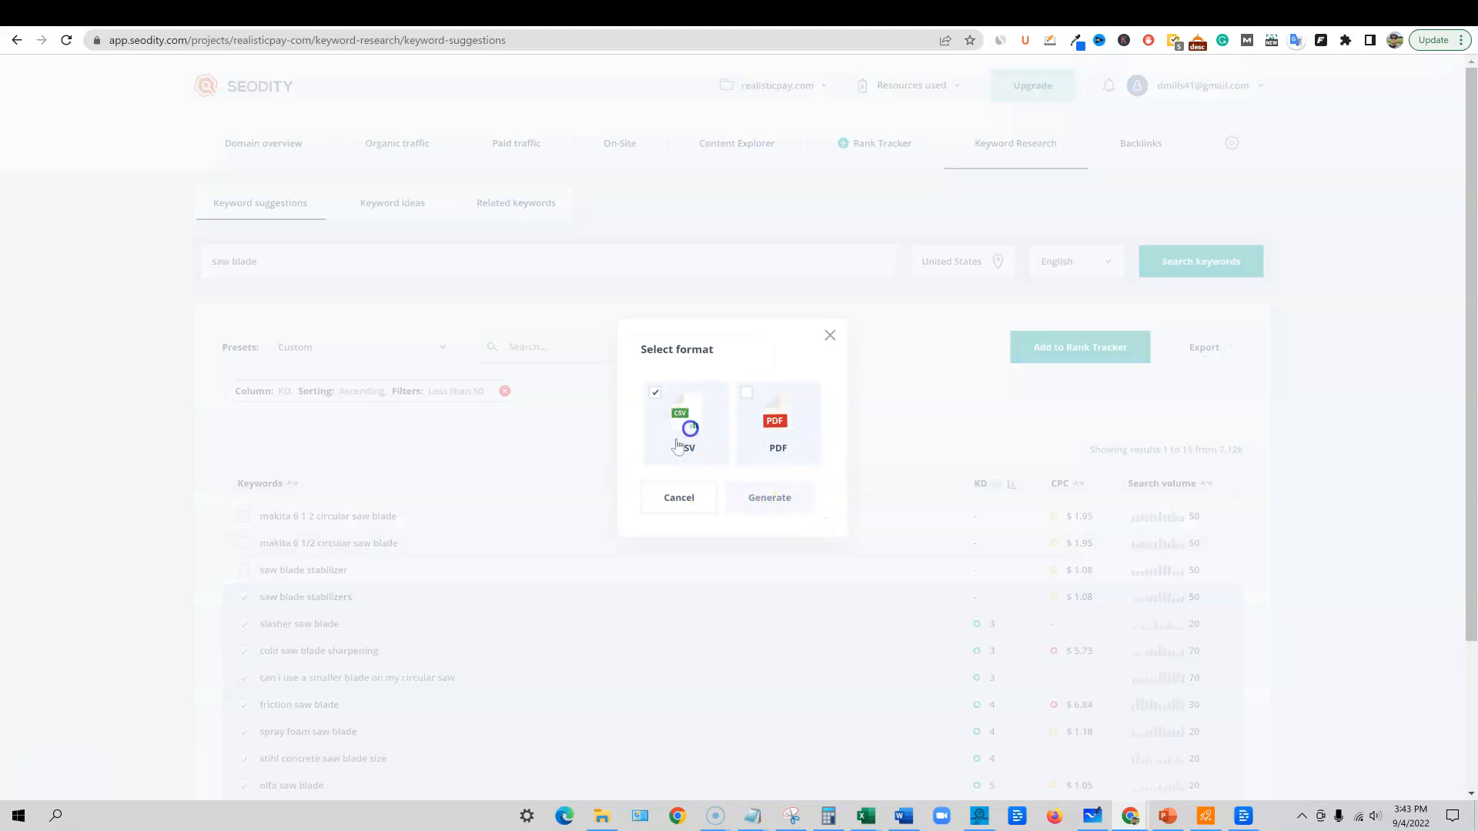
pyautogui.click(773, 499)
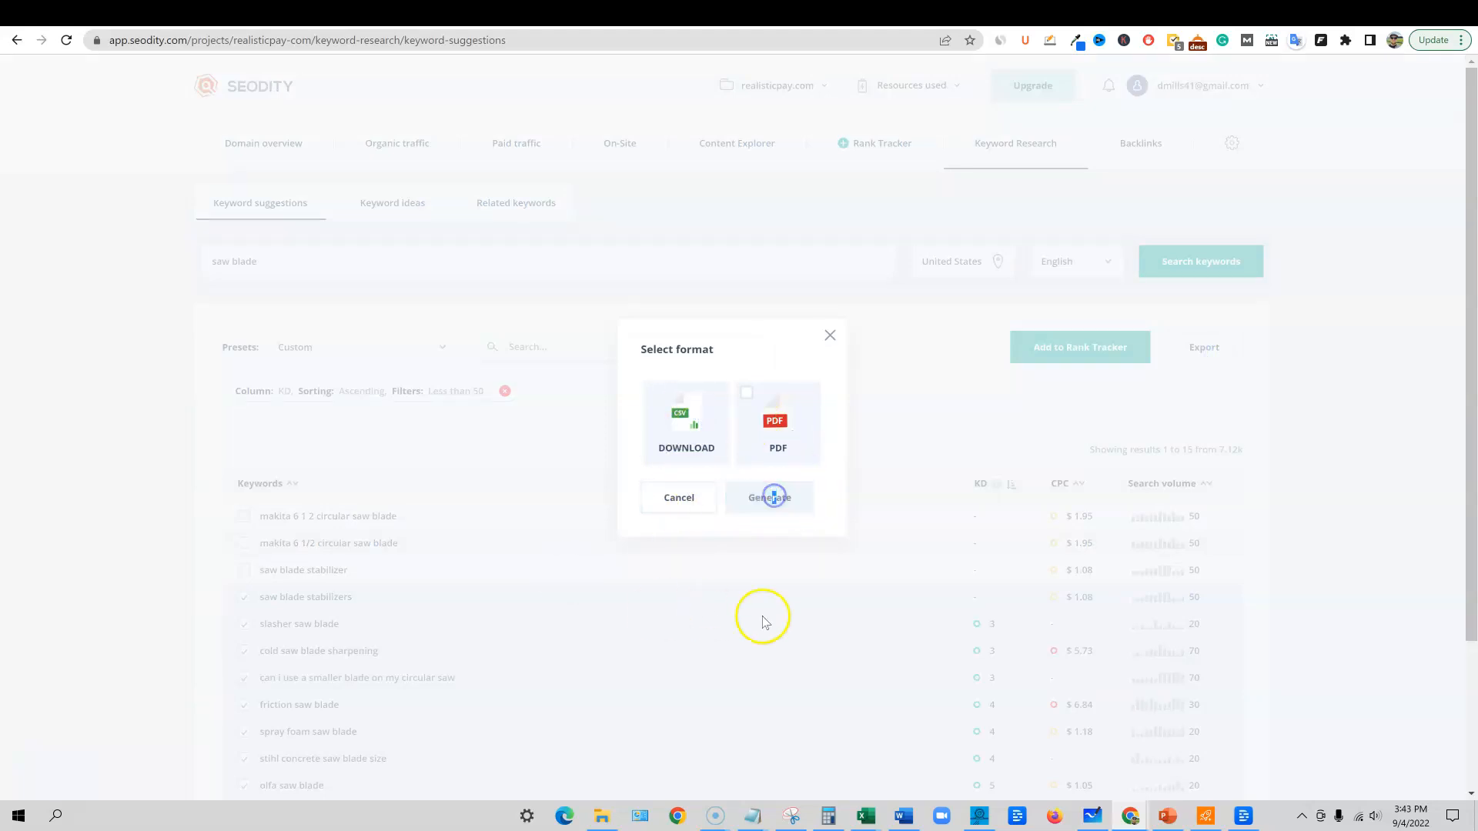
pyautogui.scroll(-1, 630, 660)
pyautogui.scroll(-2, 629, 661)
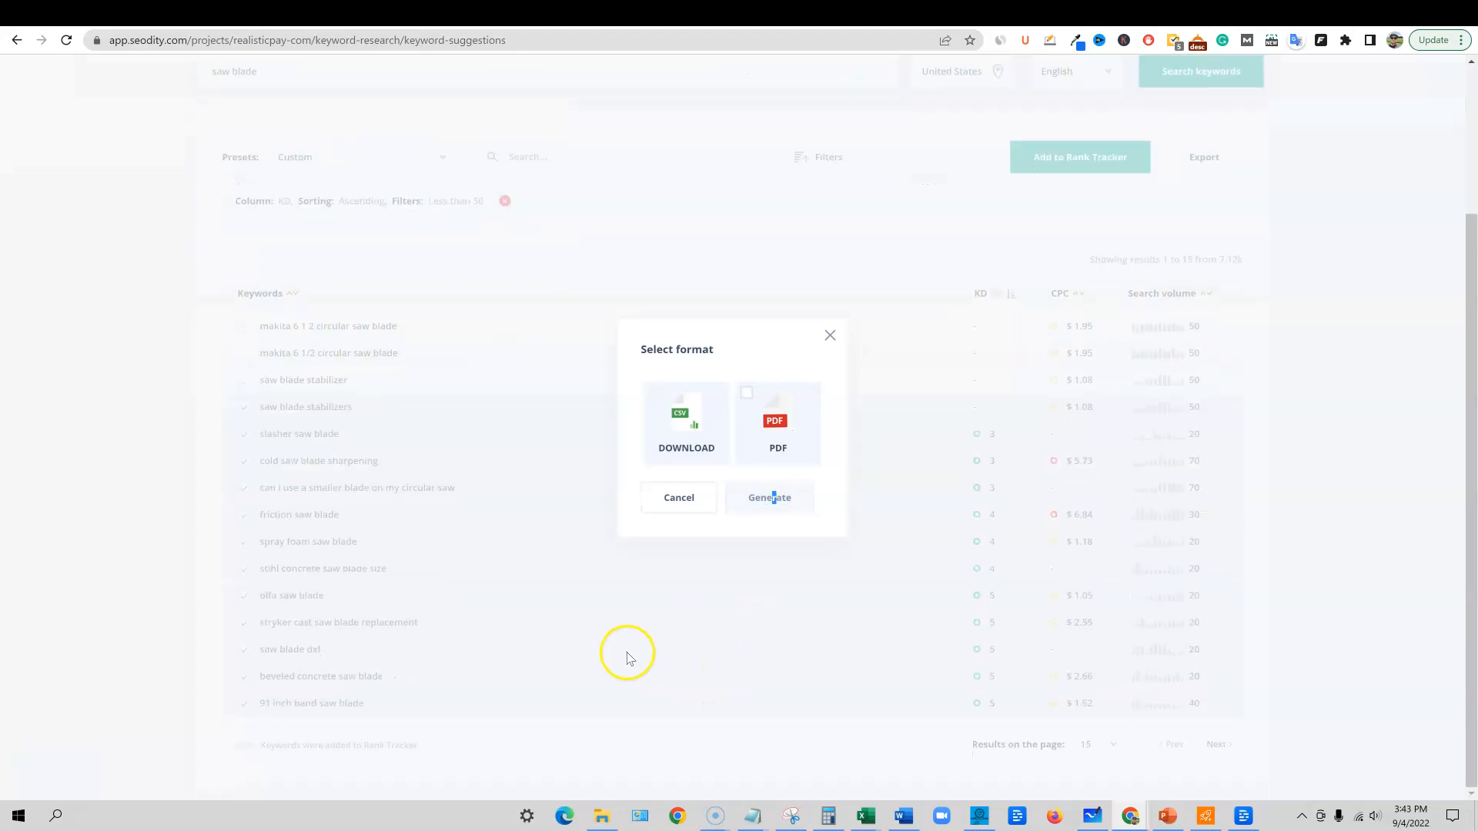
pyautogui.click(691, 428)
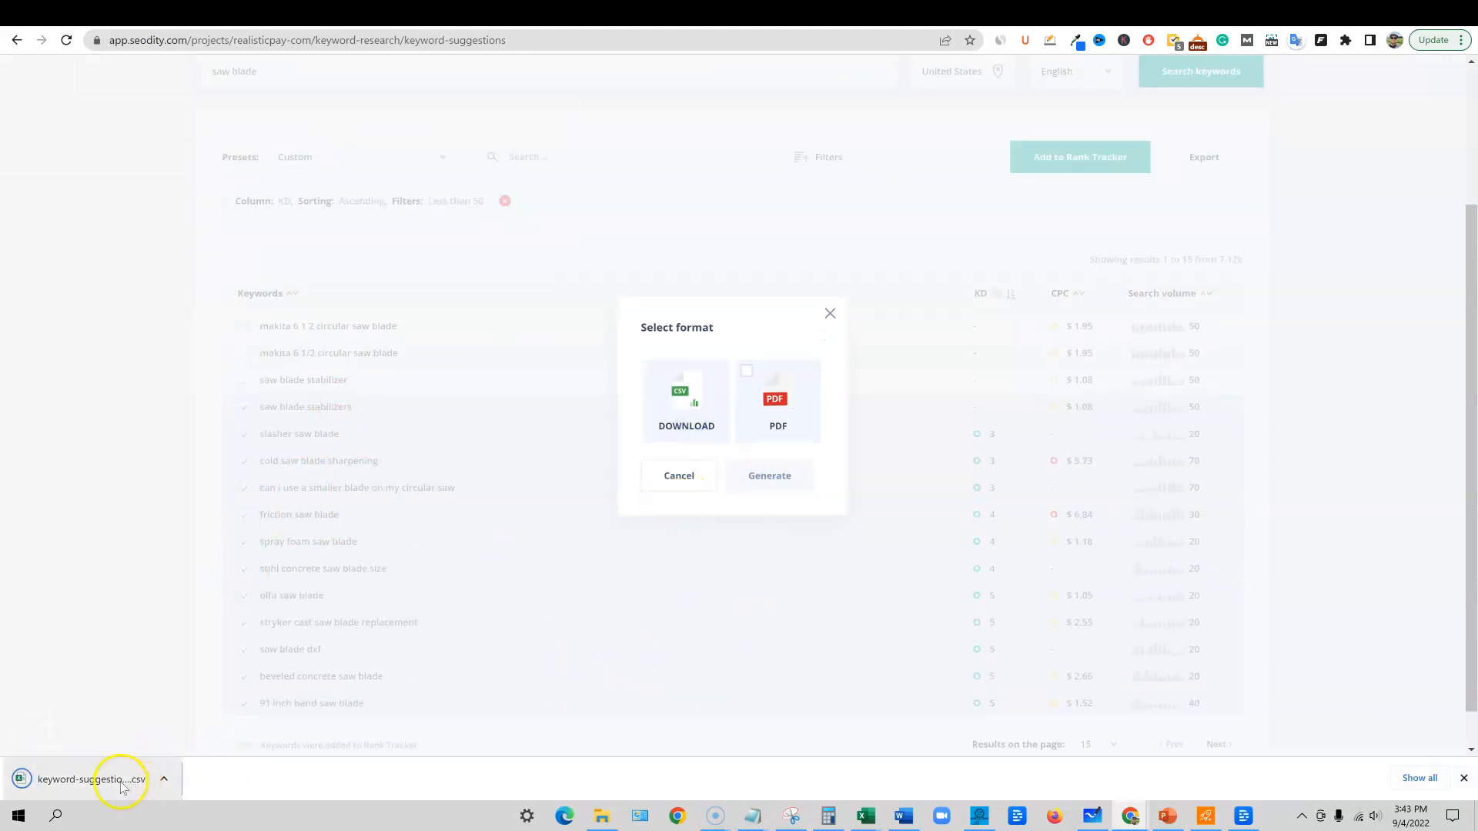
# Open the downloaded keyword suggestions CSV in Excel and widen column A to fit the keyword rows
pyautogui.click(116, 785)
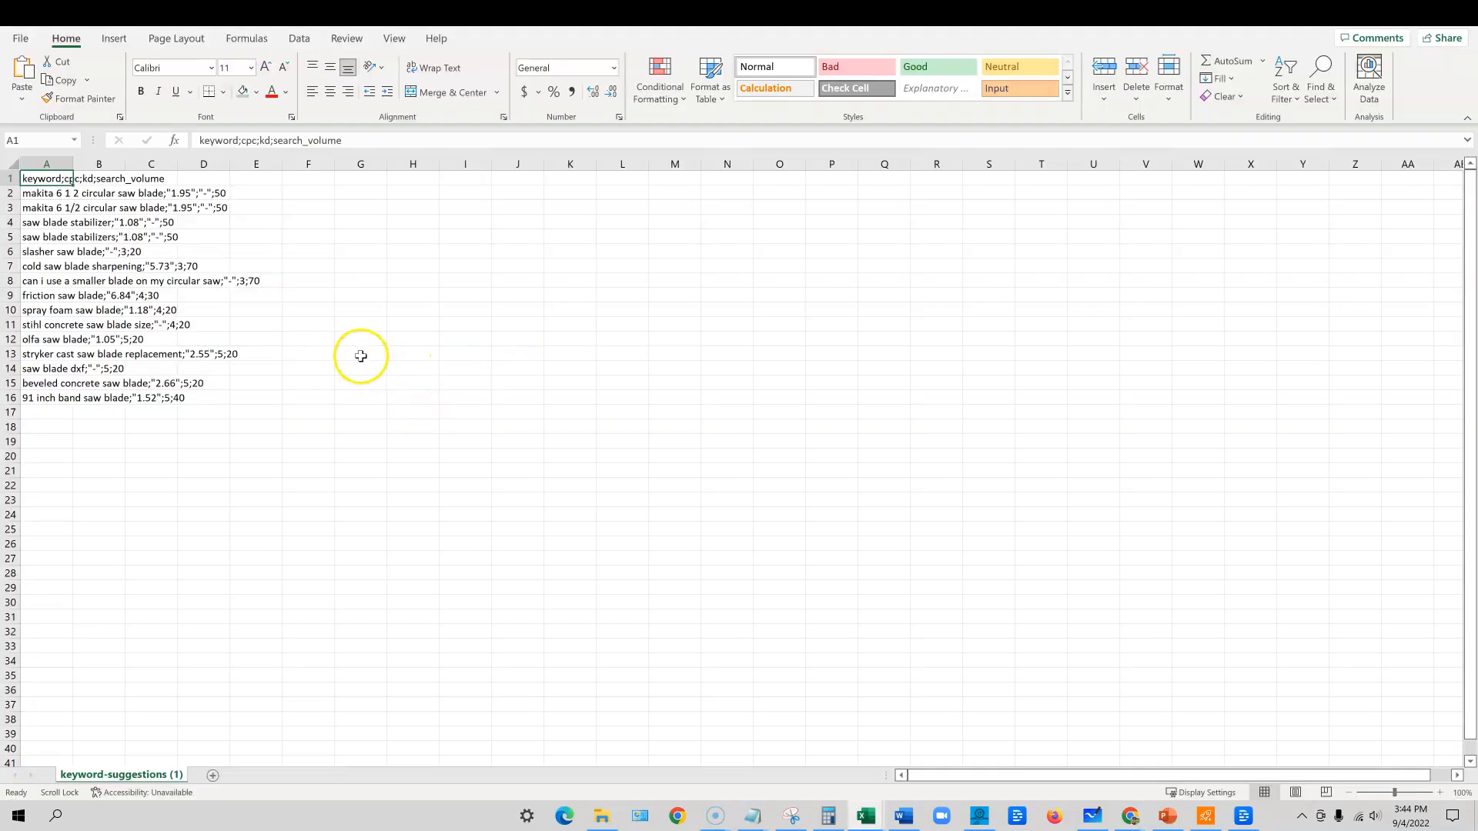
pyautogui.click(360, 354)
pyautogui.moveTo(76, 163); pyautogui.dragTo(292, 184)
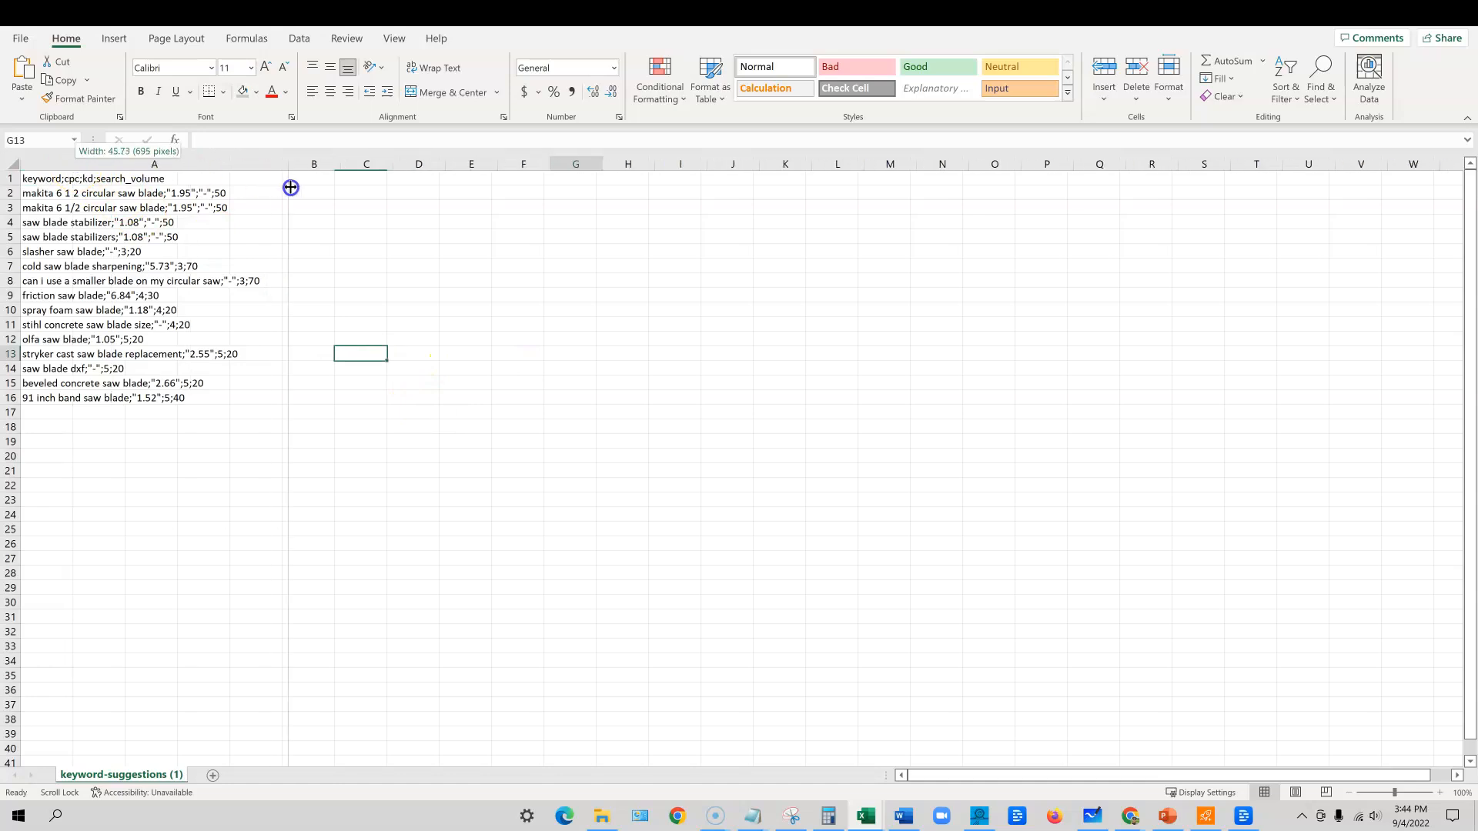
pyautogui.click(437, 476)
pyautogui.scroll(-8, 413, 630)
pyautogui.scroll(8, 413, 633)
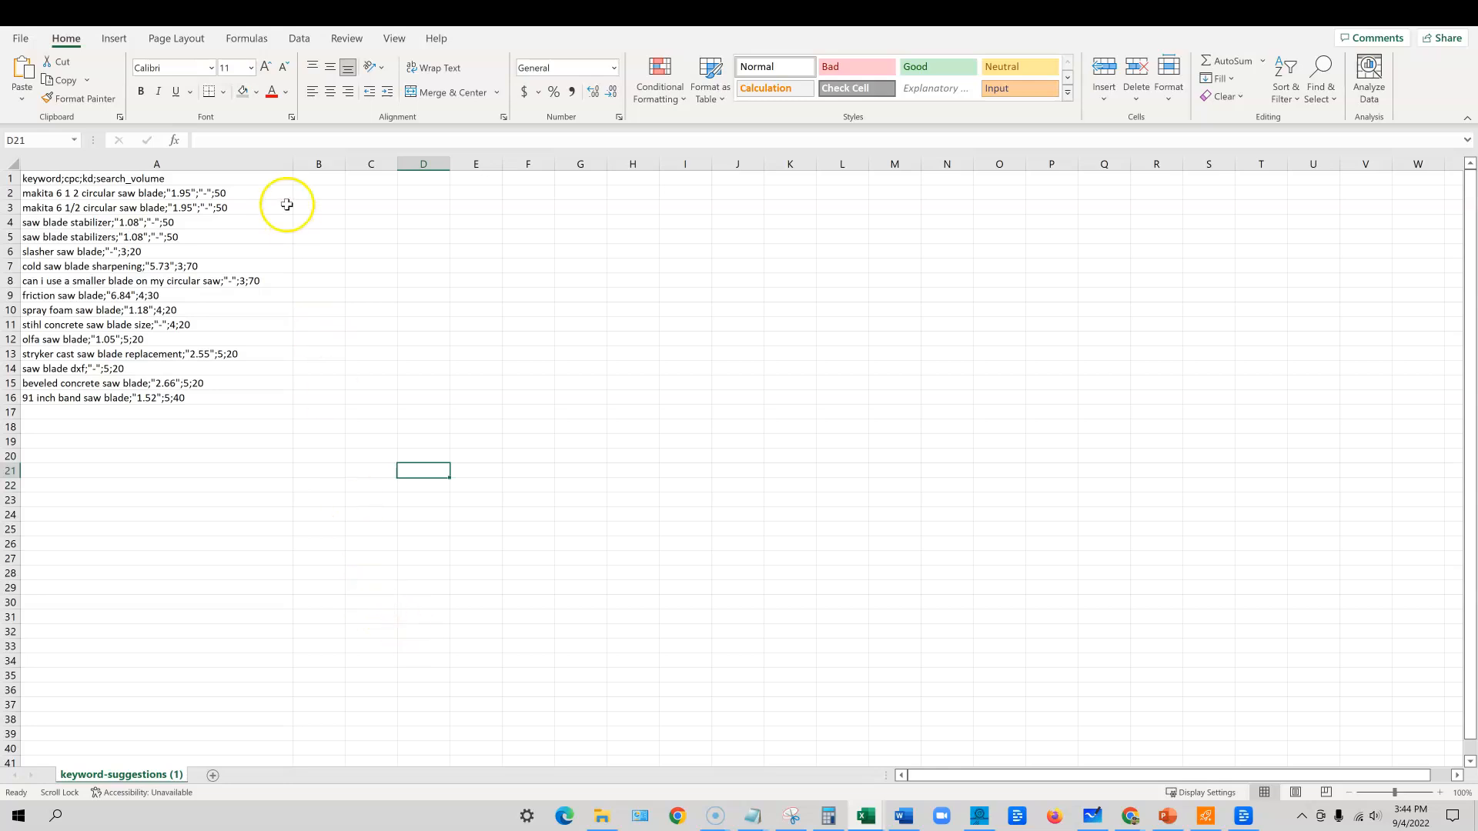
pyautogui.moveTo(294, 165)
pyautogui.mouseDown()
pyautogui.moveTo(260, 165)
pyautogui.moveTo(295, 166)
pyautogui.moveTo(282, 165)
pyautogui.mouseUp()
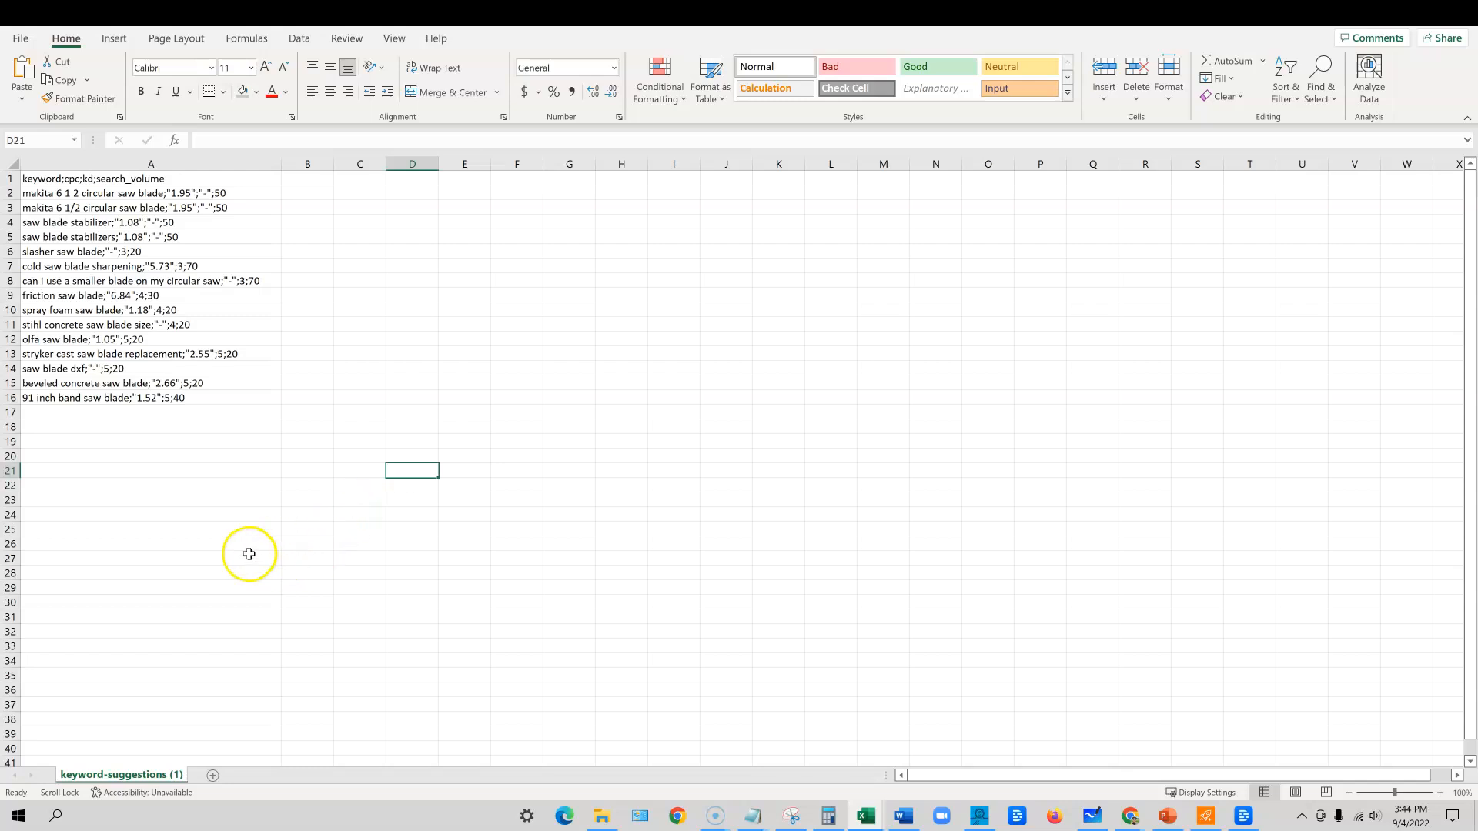
# Split the data in A1:A16 into separate columns with Text to Columns, using ";" as the custom delimiter
pyautogui.moveTo(188, 176); pyautogui.dragTo(180, 401)
pyautogui.click(770, 94)
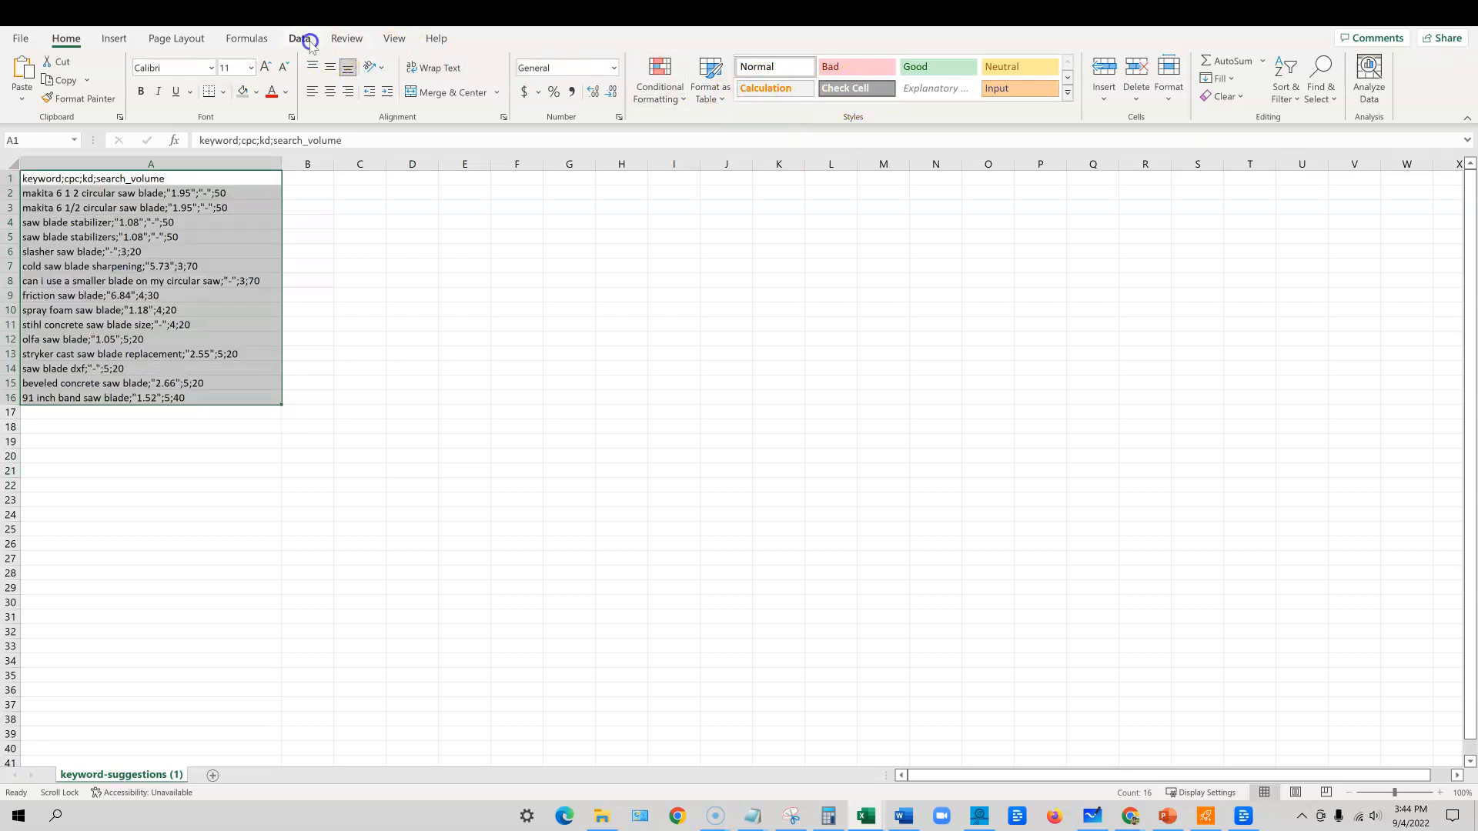
pyautogui.click(299, 38)
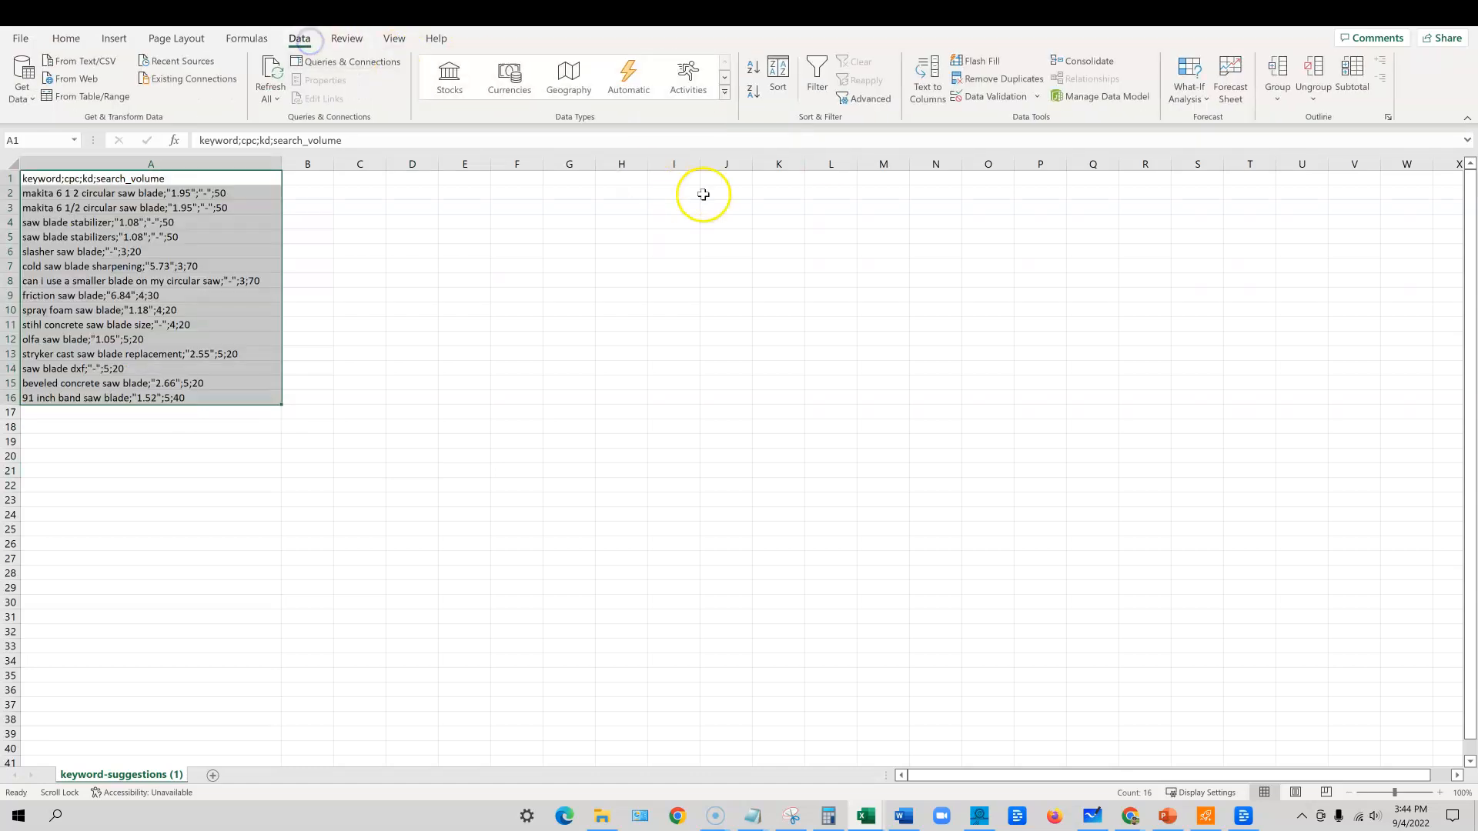
pyautogui.click(916, 97)
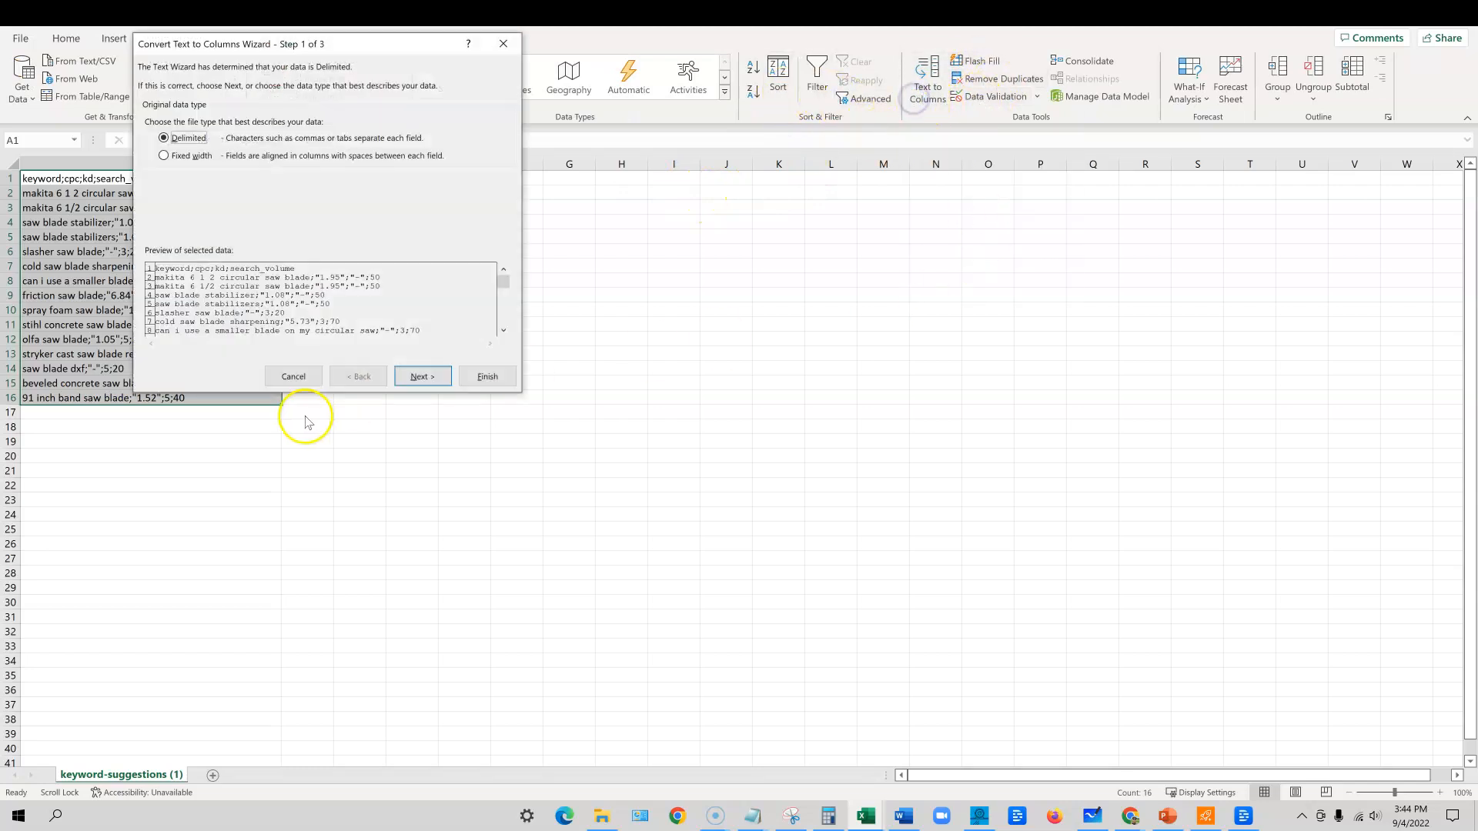
pyautogui.click(431, 378)
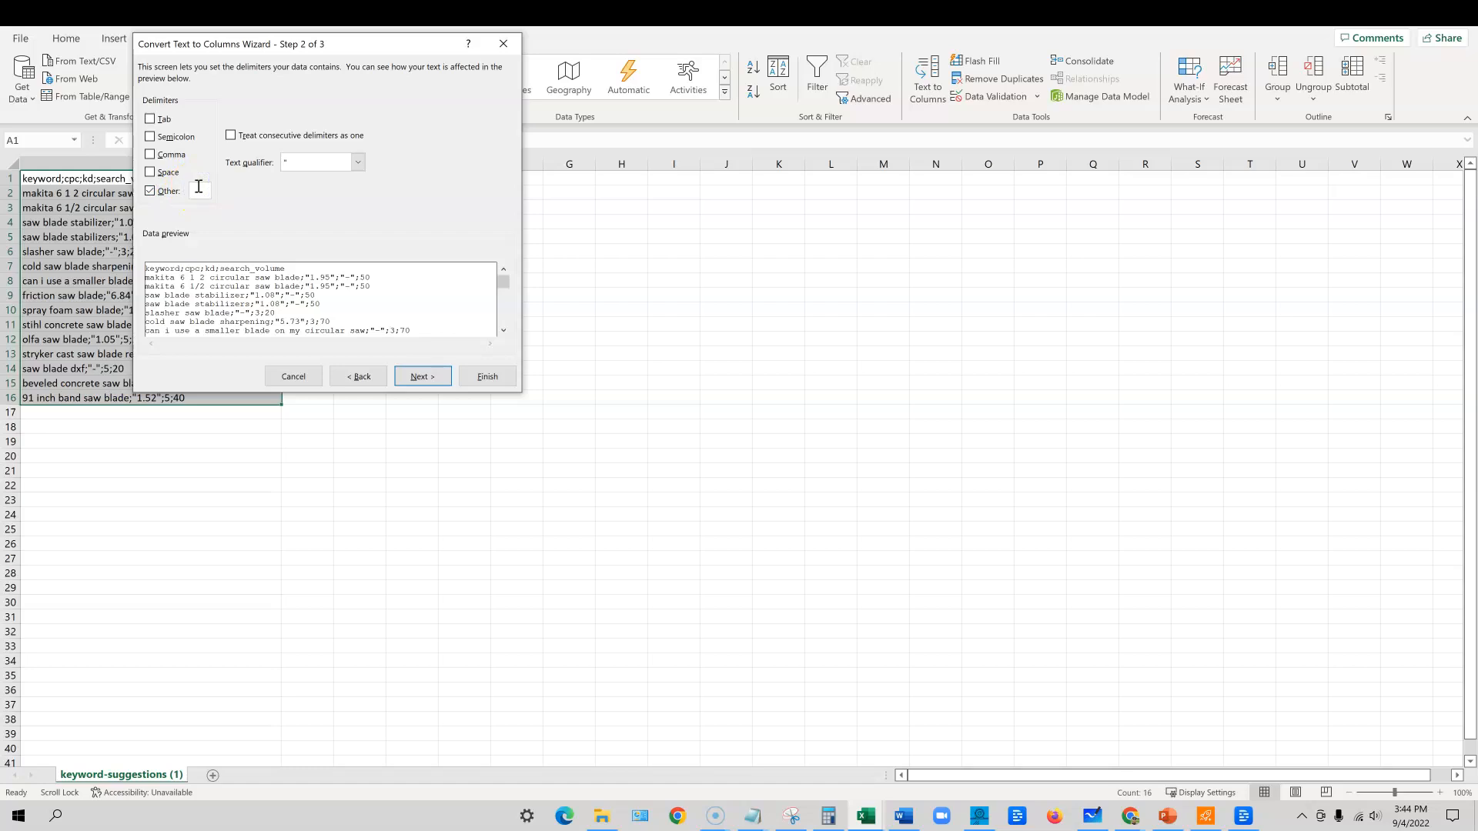
pyautogui.write(';')
pyautogui.click(423, 376)
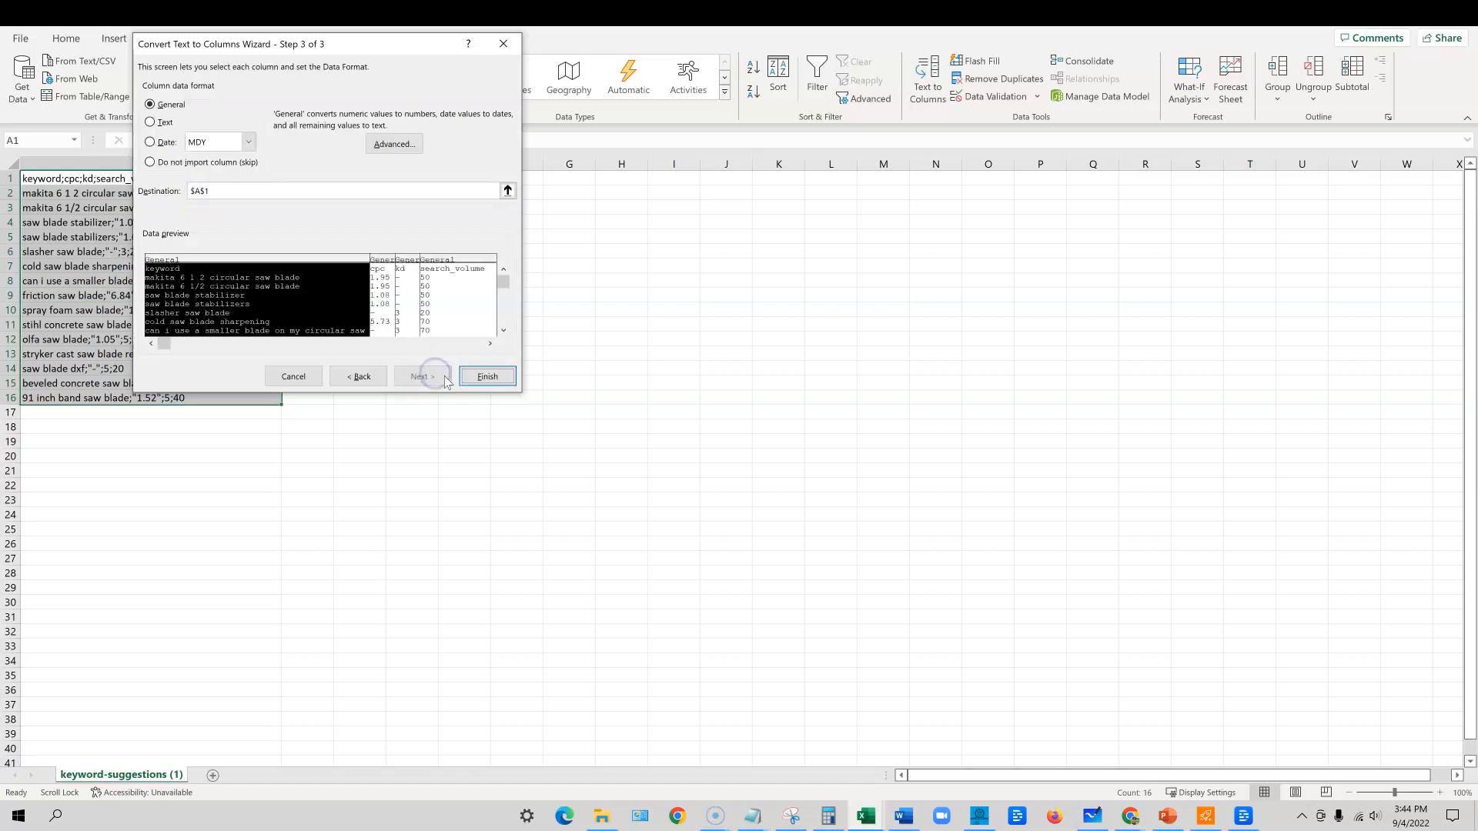
pyautogui.click(485, 376)
pyautogui.click(689, 309)
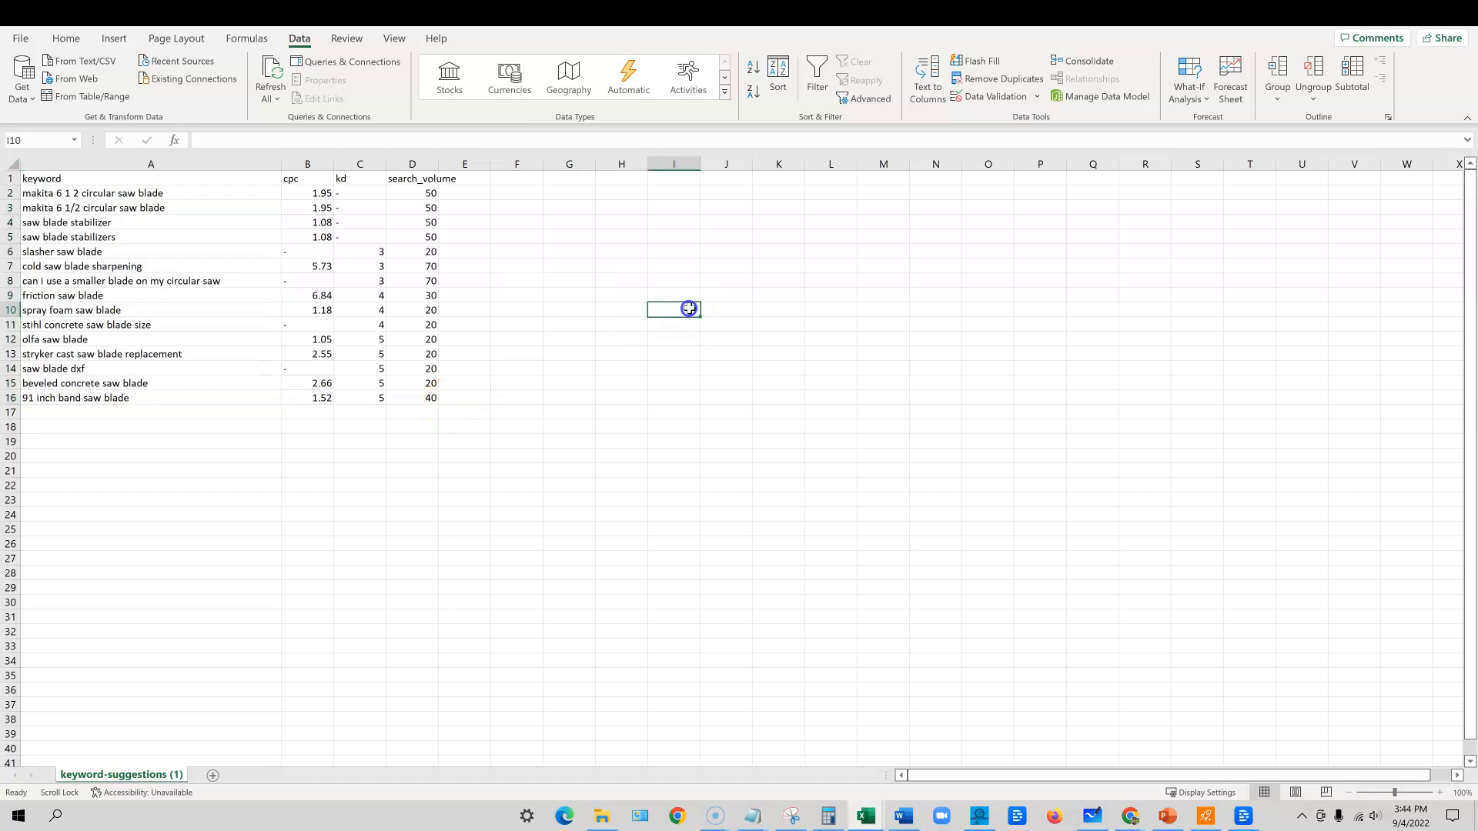
# Fit column D to its search_volume heading, look over the keyword list, and return to Seodity's keyword suggestions
pyautogui.moveTo(81, 179); pyautogui.dragTo(468, 472)
pyautogui.click(738, 400)
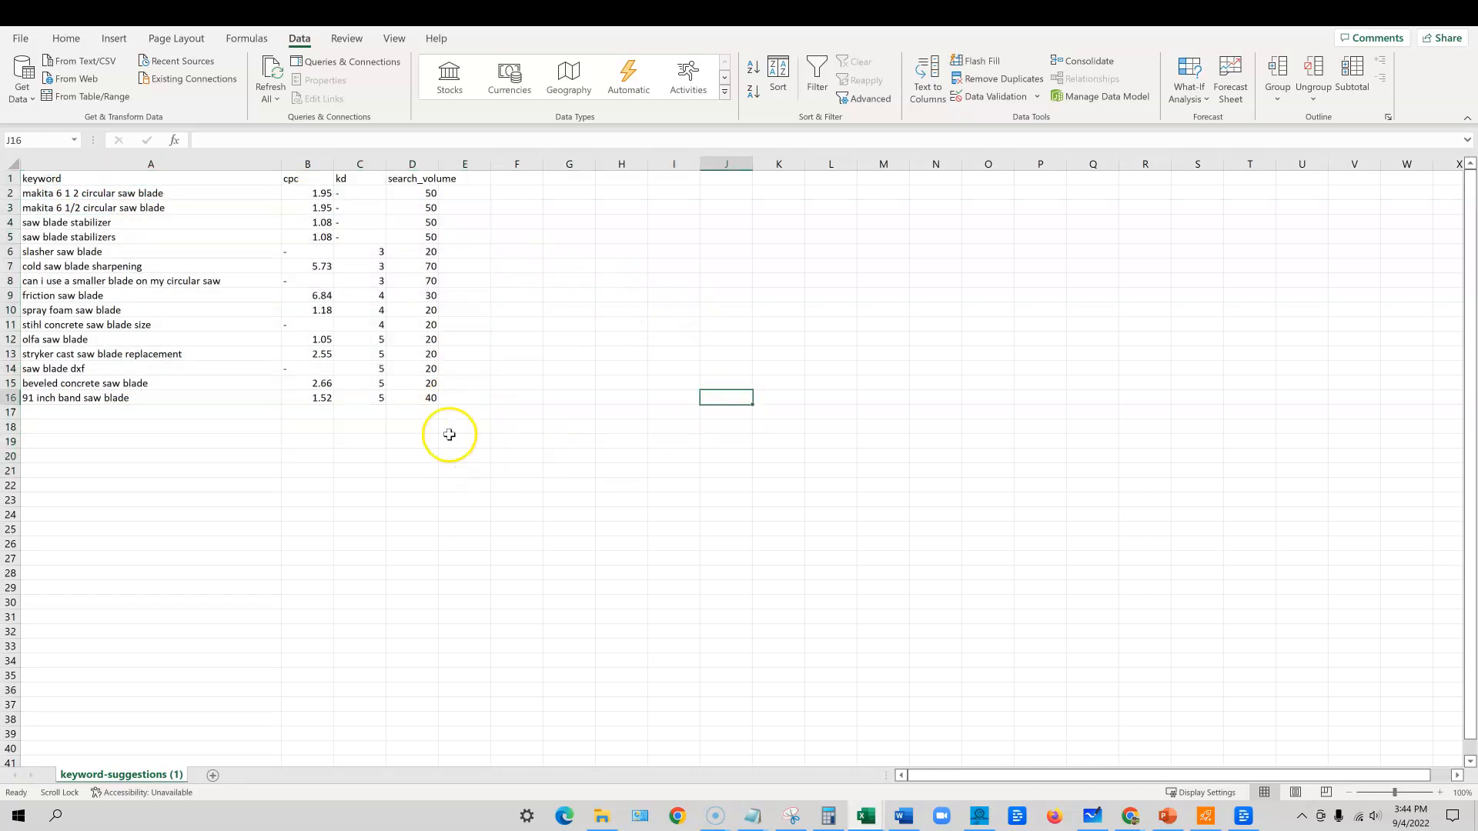
pyautogui.doubleClick(439, 165)
pyautogui.moveTo(218, 194); pyautogui.dragTo(218, 396)
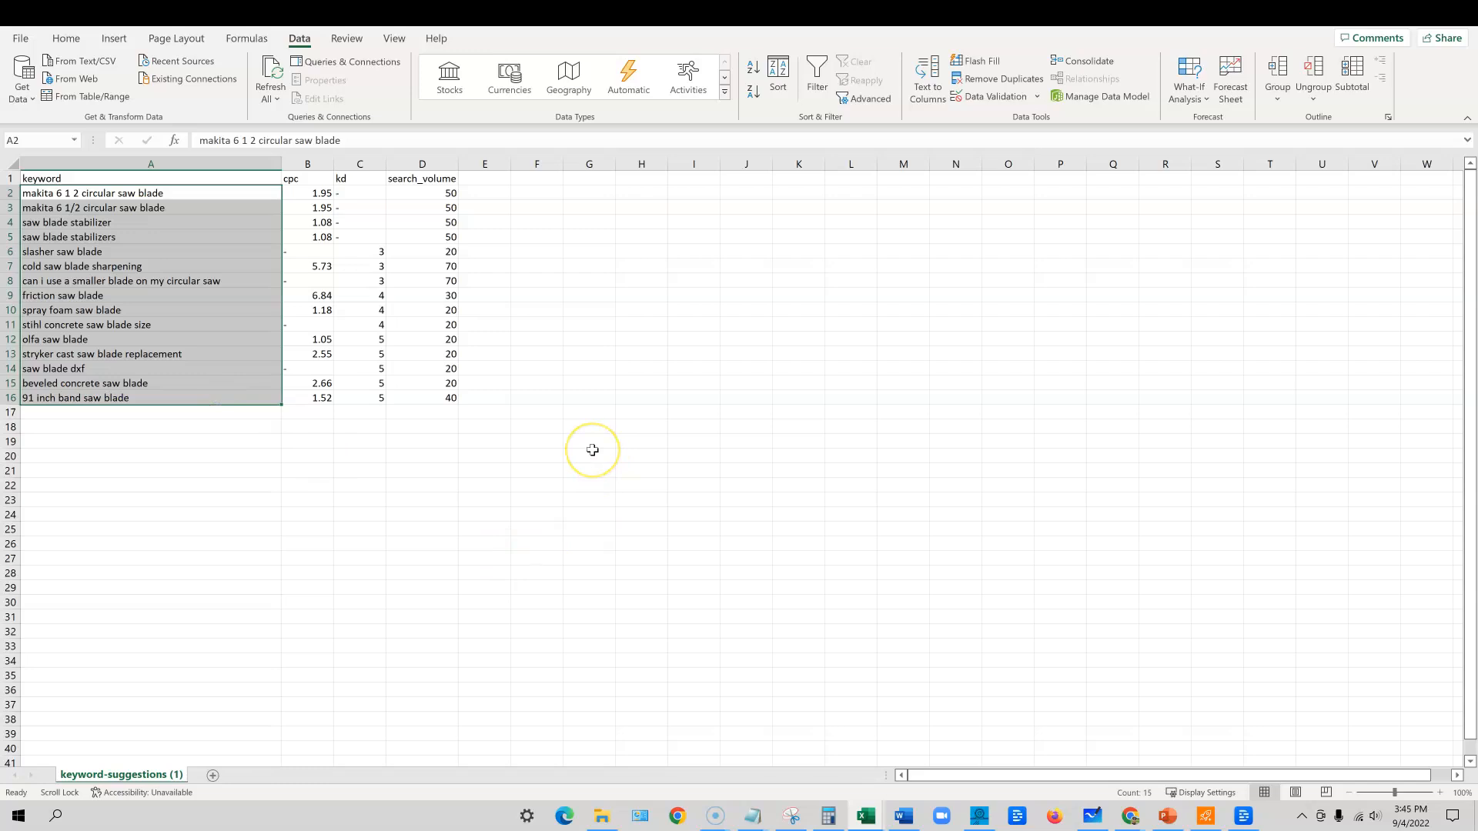
pyautogui.click(491, 376)
pyautogui.click(1400, 10)
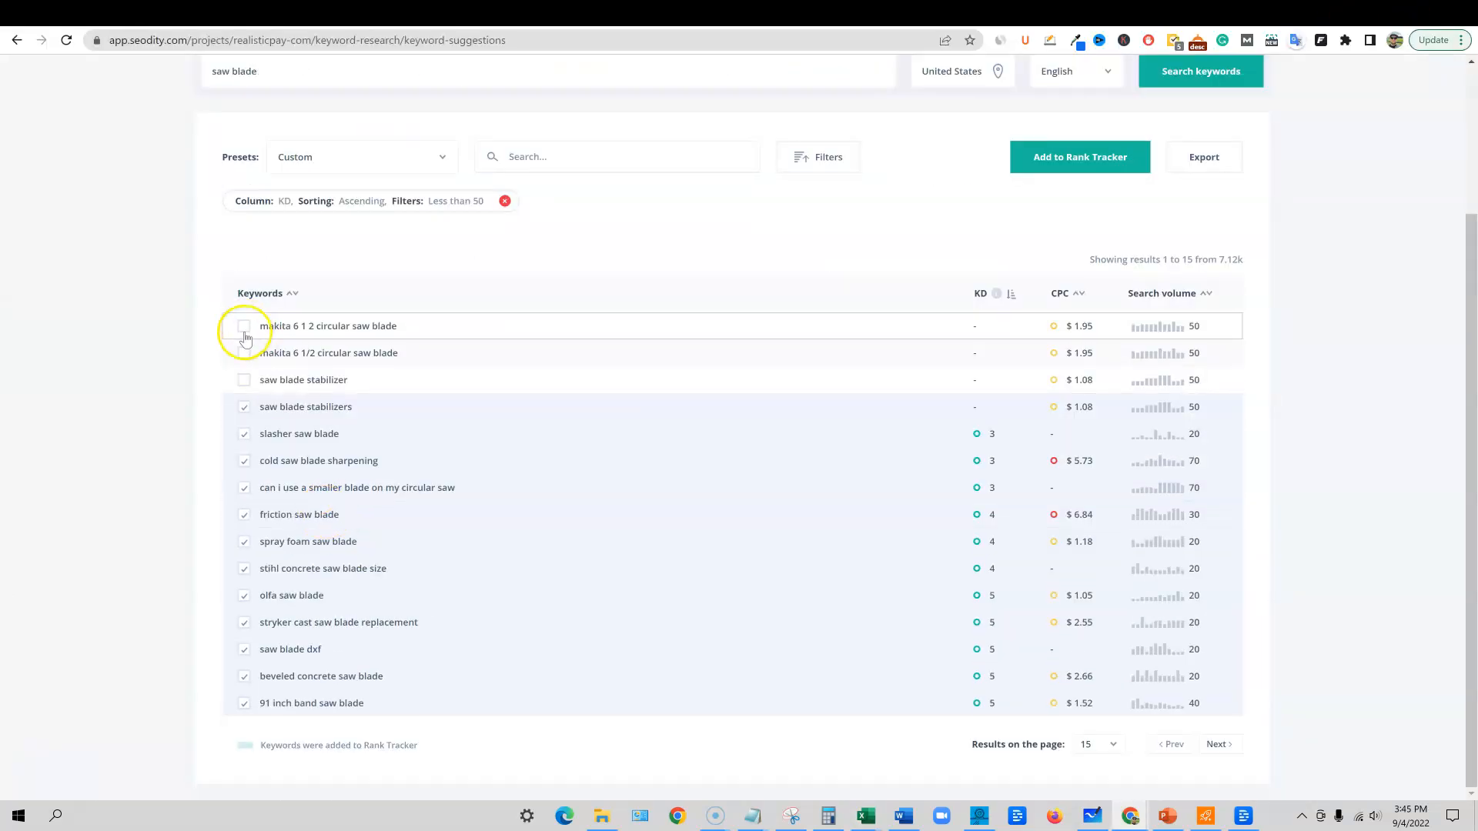
# Switch to Excel, look over the exported keywords in column A, and return to Seodity's keyword suggestions
pyautogui.click(244, 408)
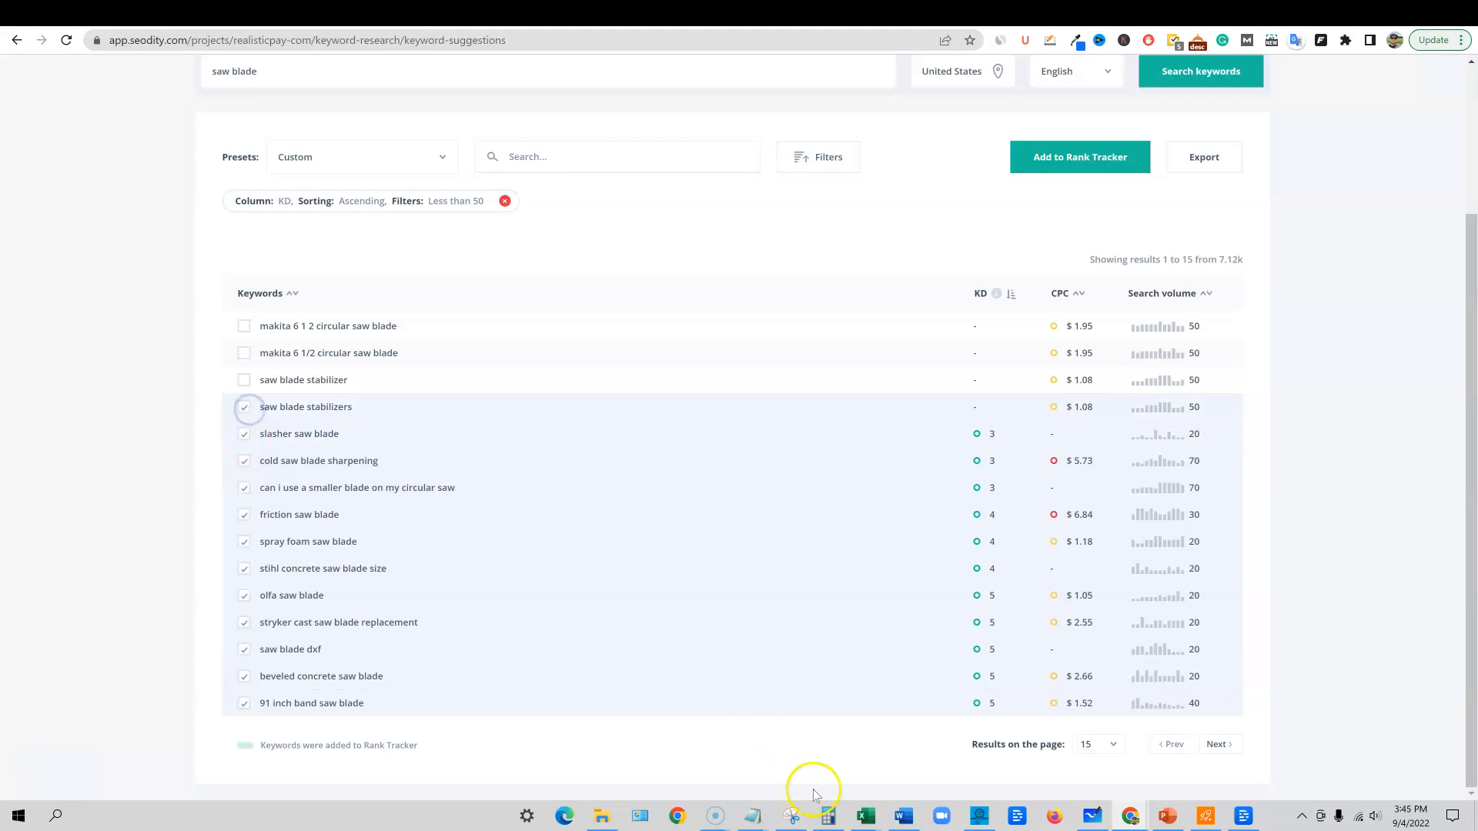
pyautogui.click(865, 816)
pyautogui.click(198, 470)
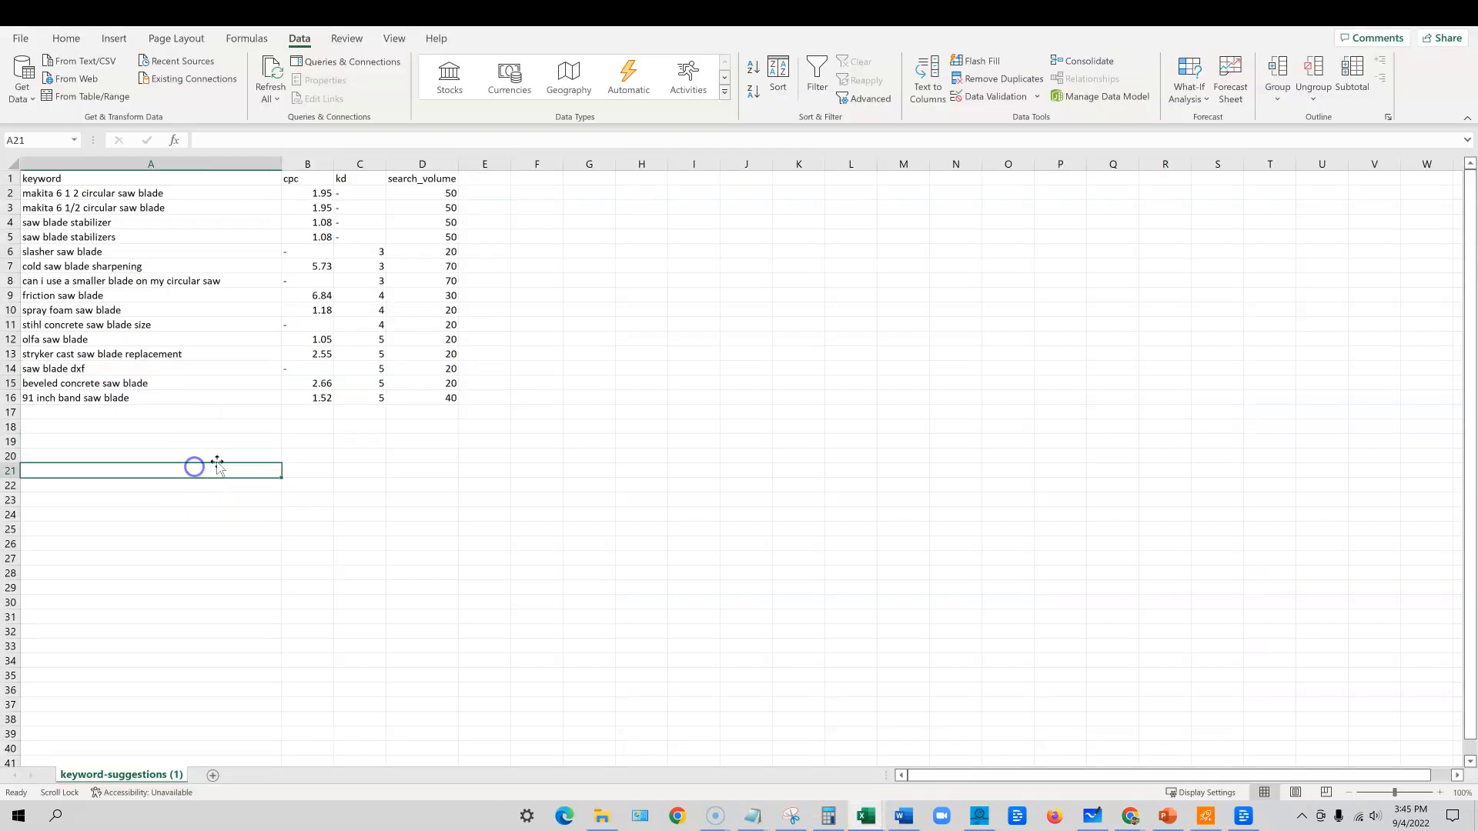
pyautogui.moveTo(144, 193); pyautogui.dragTo(148, 415)
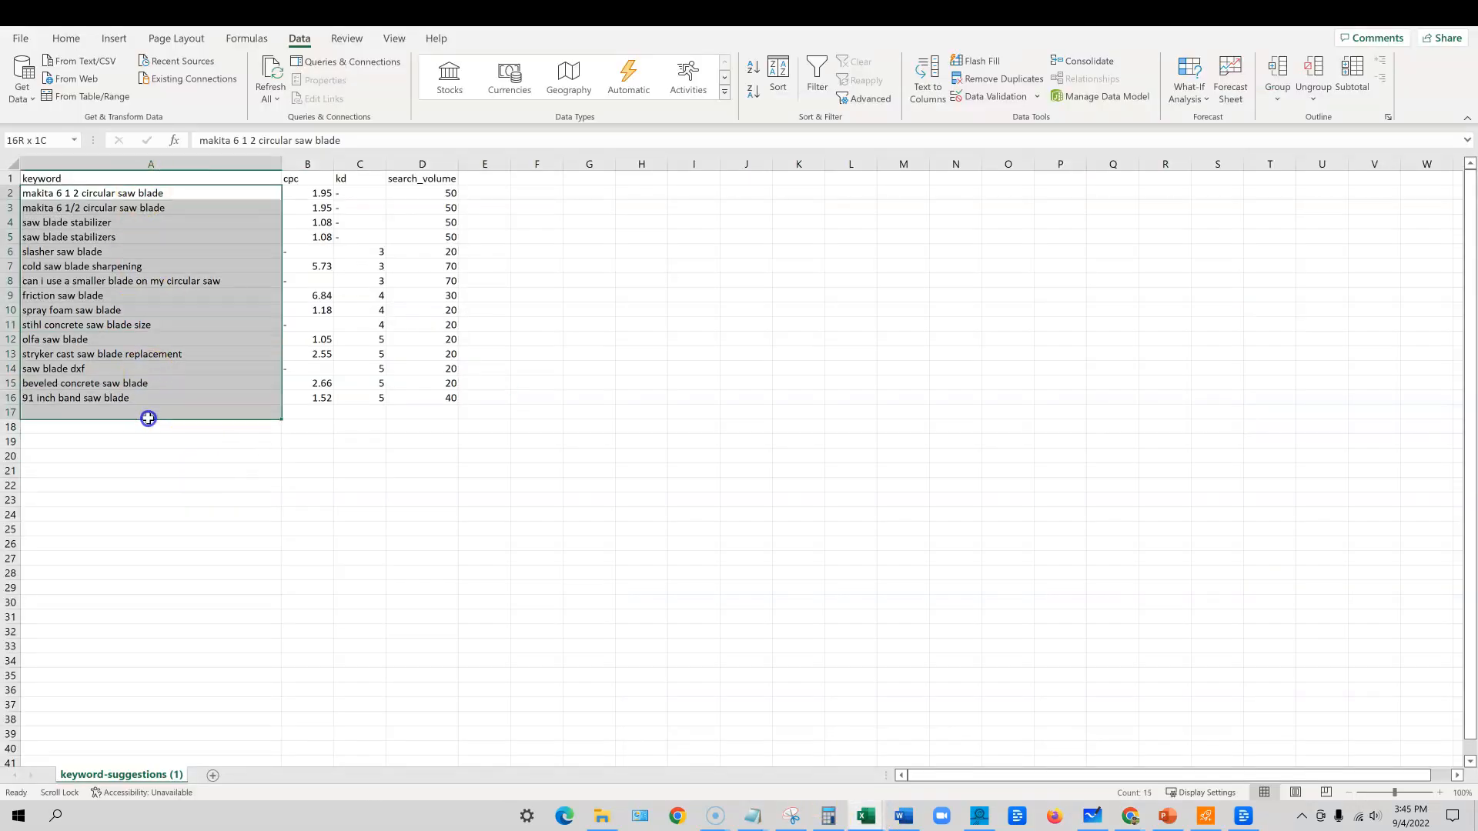
pyautogui.click(547, 395)
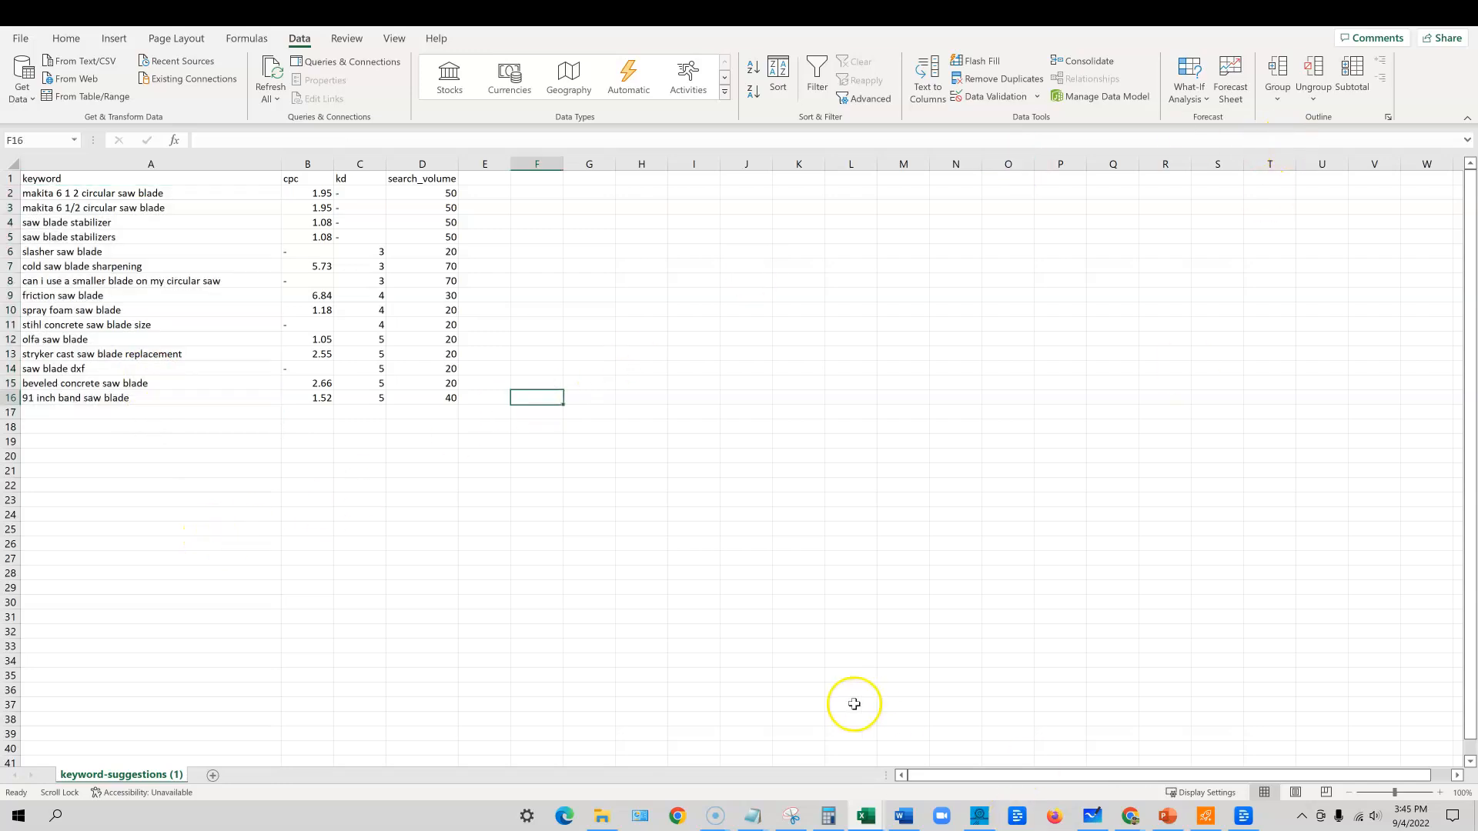
pyautogui.click(1130, 816)
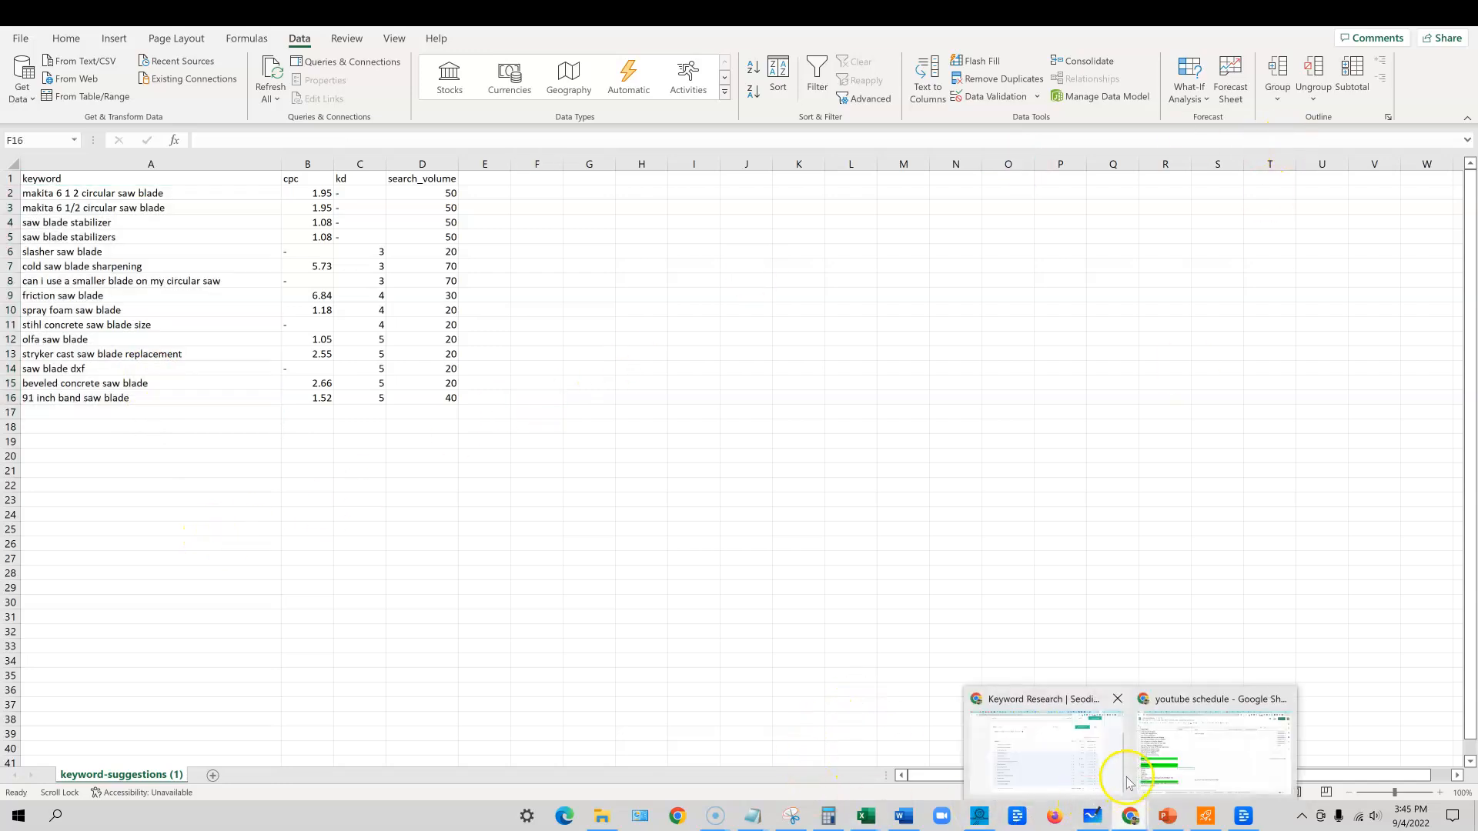
pyautogui.click(1048, 751)
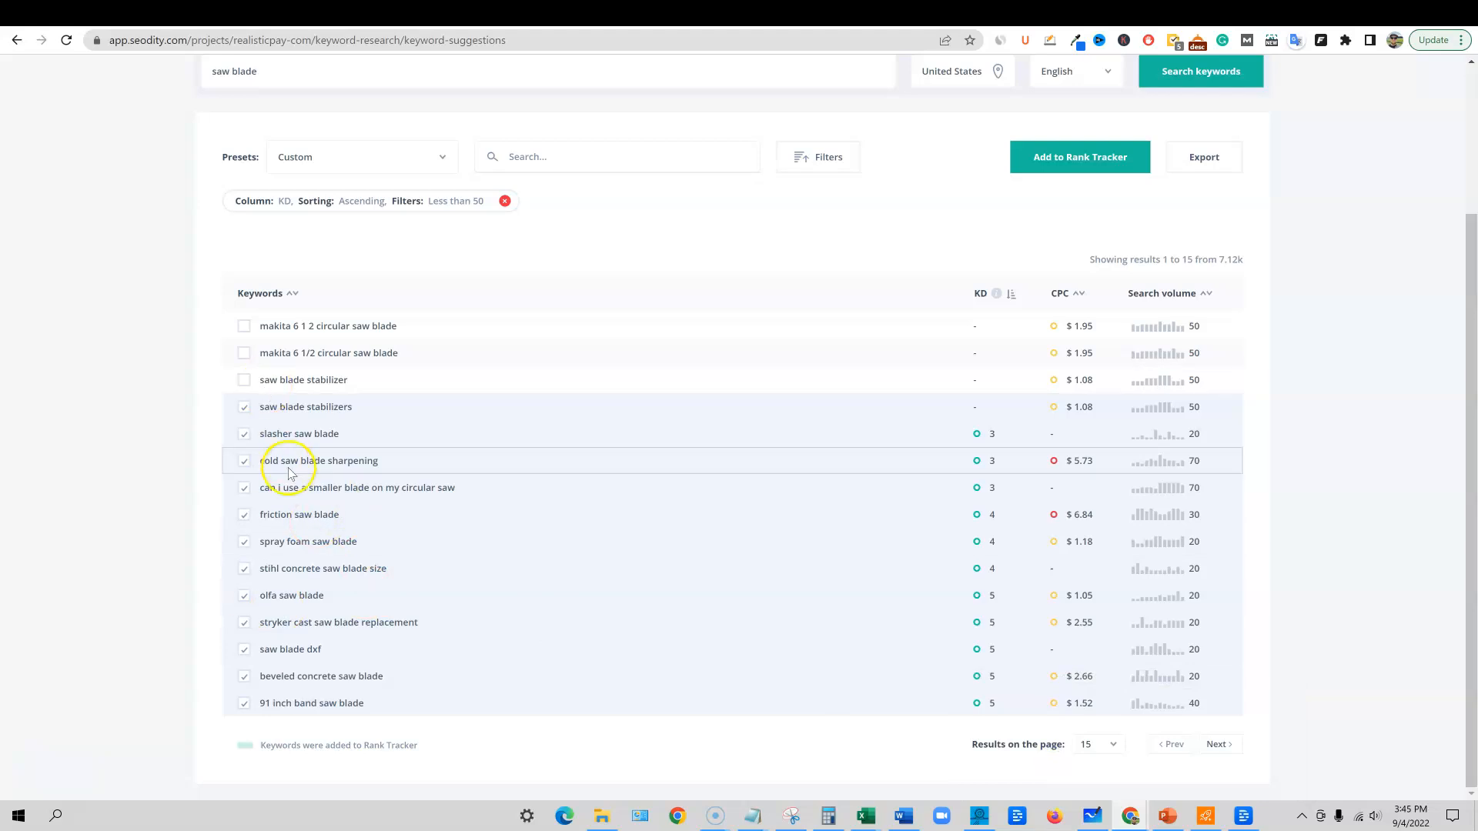
# Deselect all the checked keywords, from "saw blade stabilizers" down to "91 inch band saw blade"
pyautogui.click(245, 407)
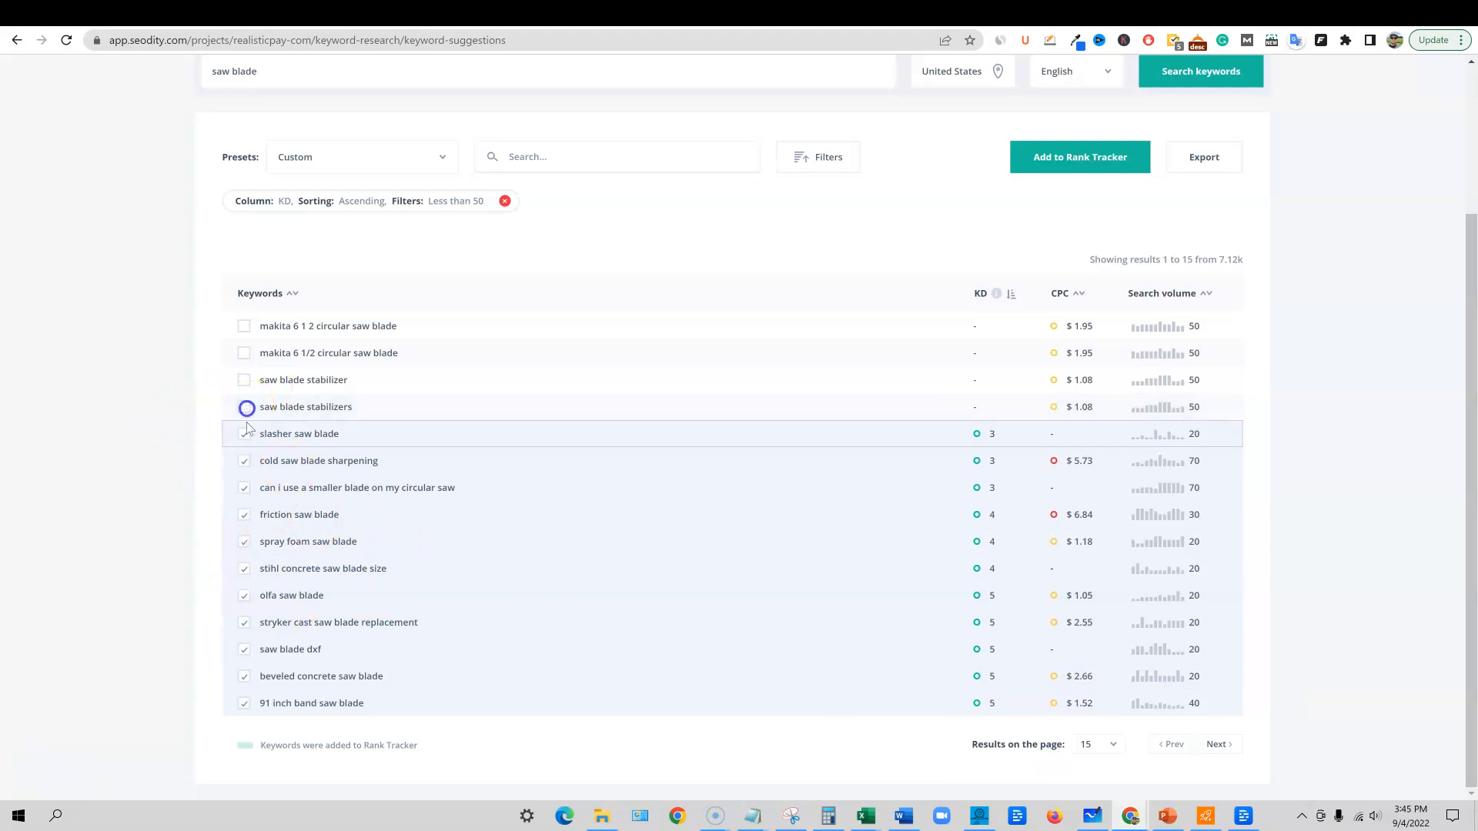
pyautogui.click(244, 433)
pyautogui.click(244, 487)
pyautogui.click(244, 514)
pyautogui.click(244, 541)
pyautogui.click(244, 568)
pyautogui.click(244, 595)
pyautogui.click(244, 622)
pyautogui.click(244, 649)
pyautogui.click(245, 676)
pyautogui.click(244, 702)
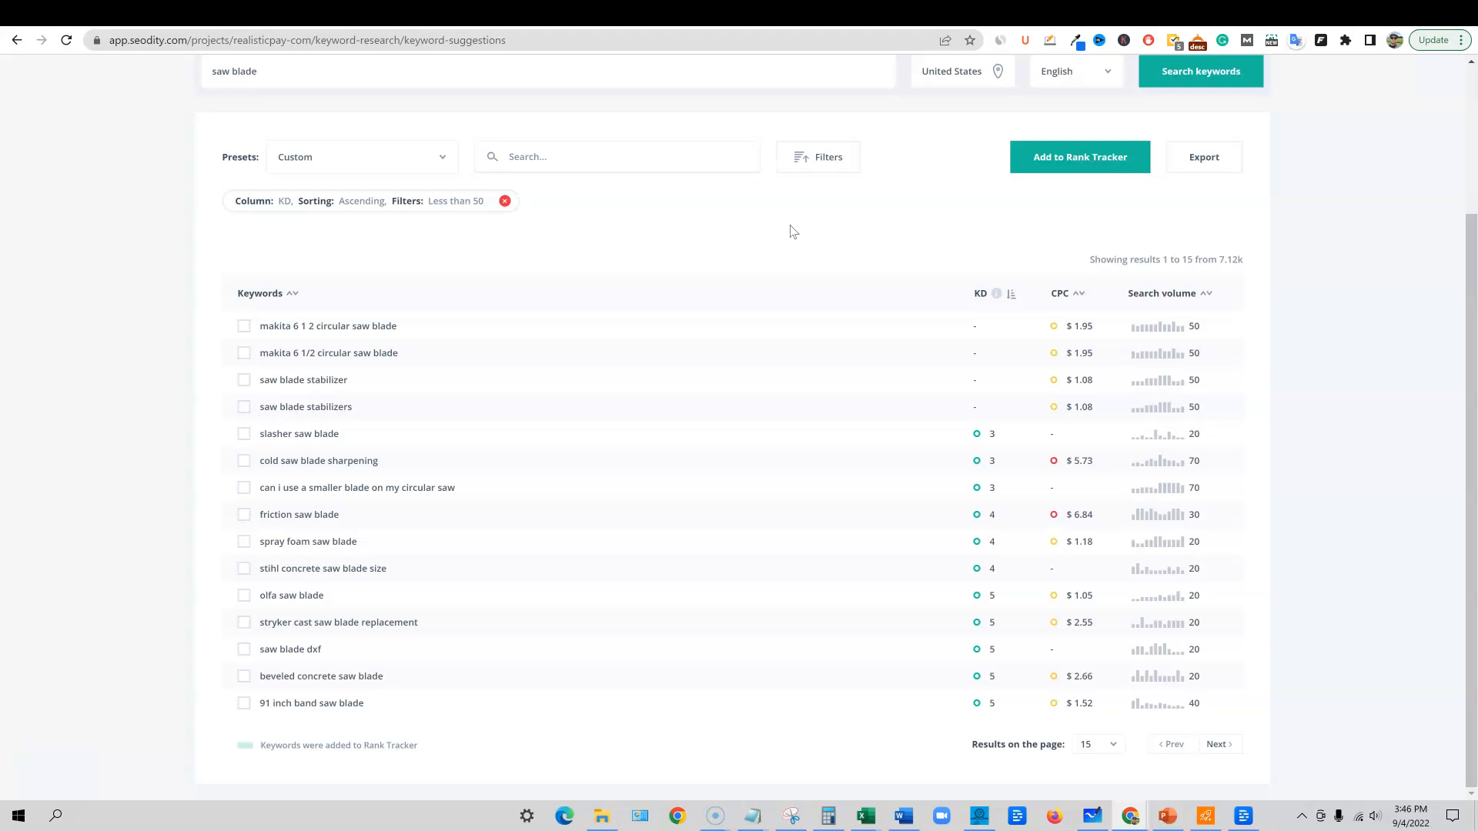
# Set the keyword suggestions to show 200 results on the page
pyautogui.click(1108, 747)
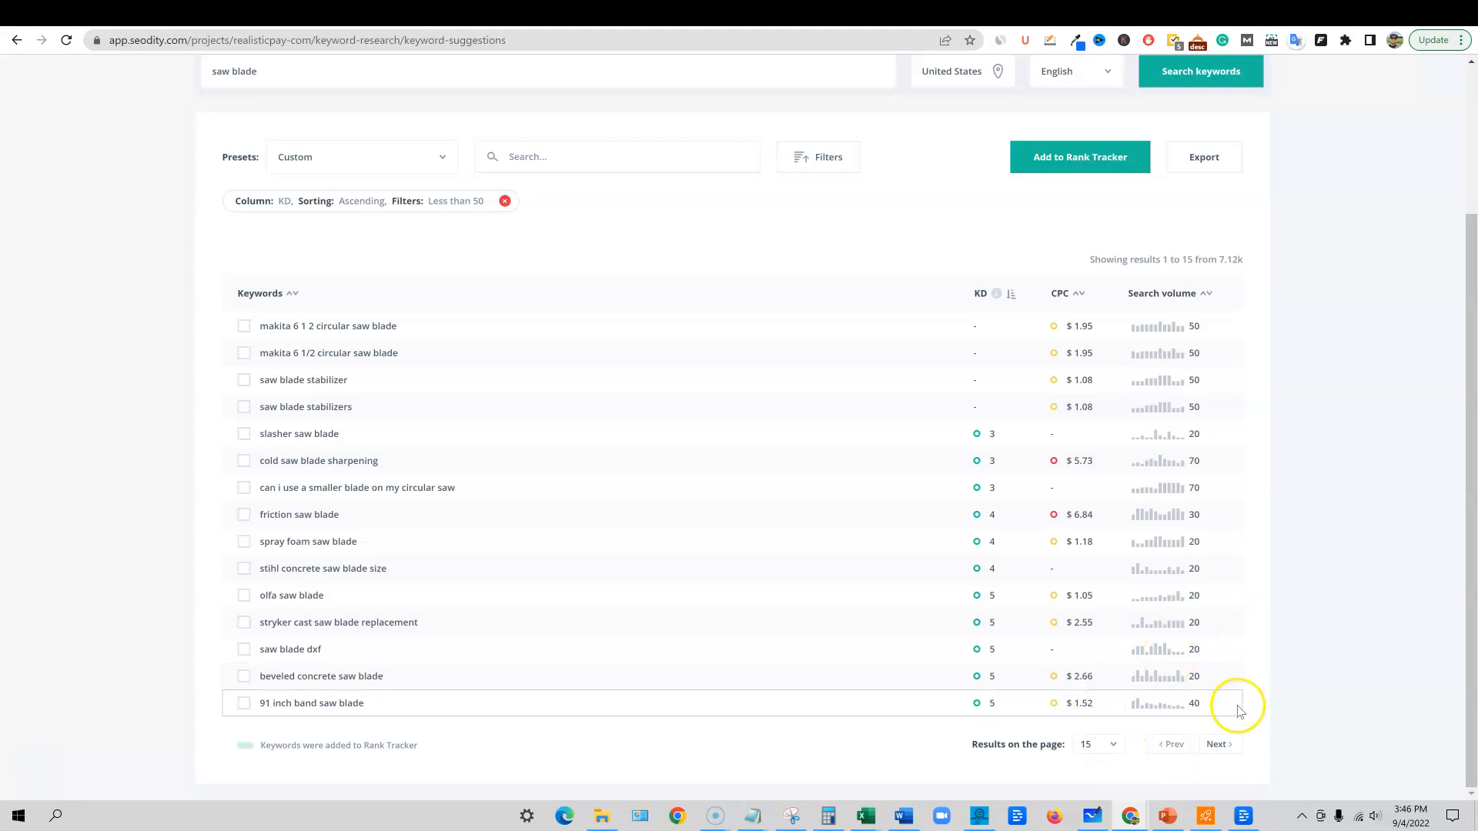
pyautogui.click(1136, 783)
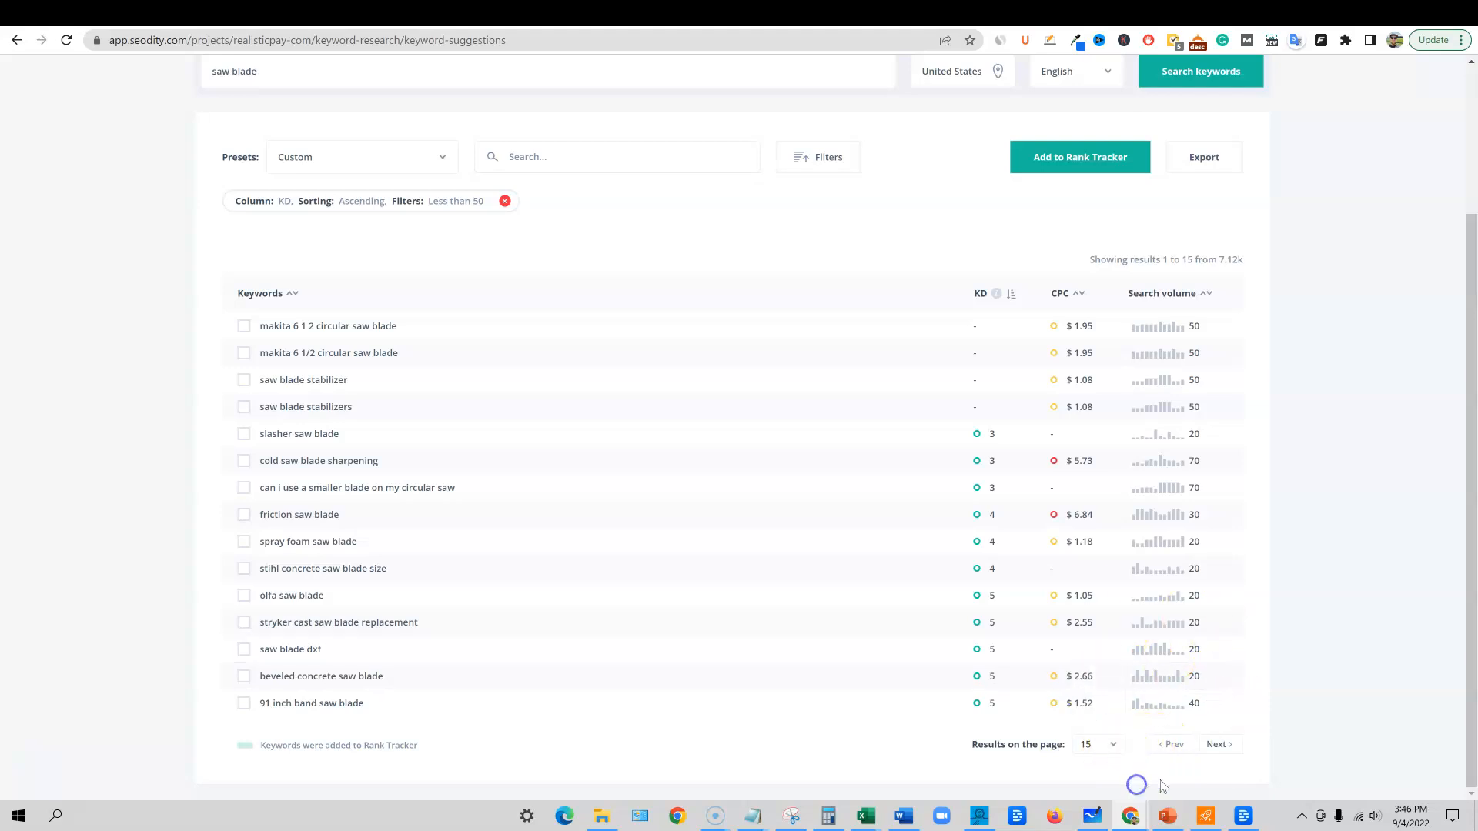
pyautogui.click(1114, 749)
pyautogui.click(1094, 717)
pyautogui.click(1113, 747)
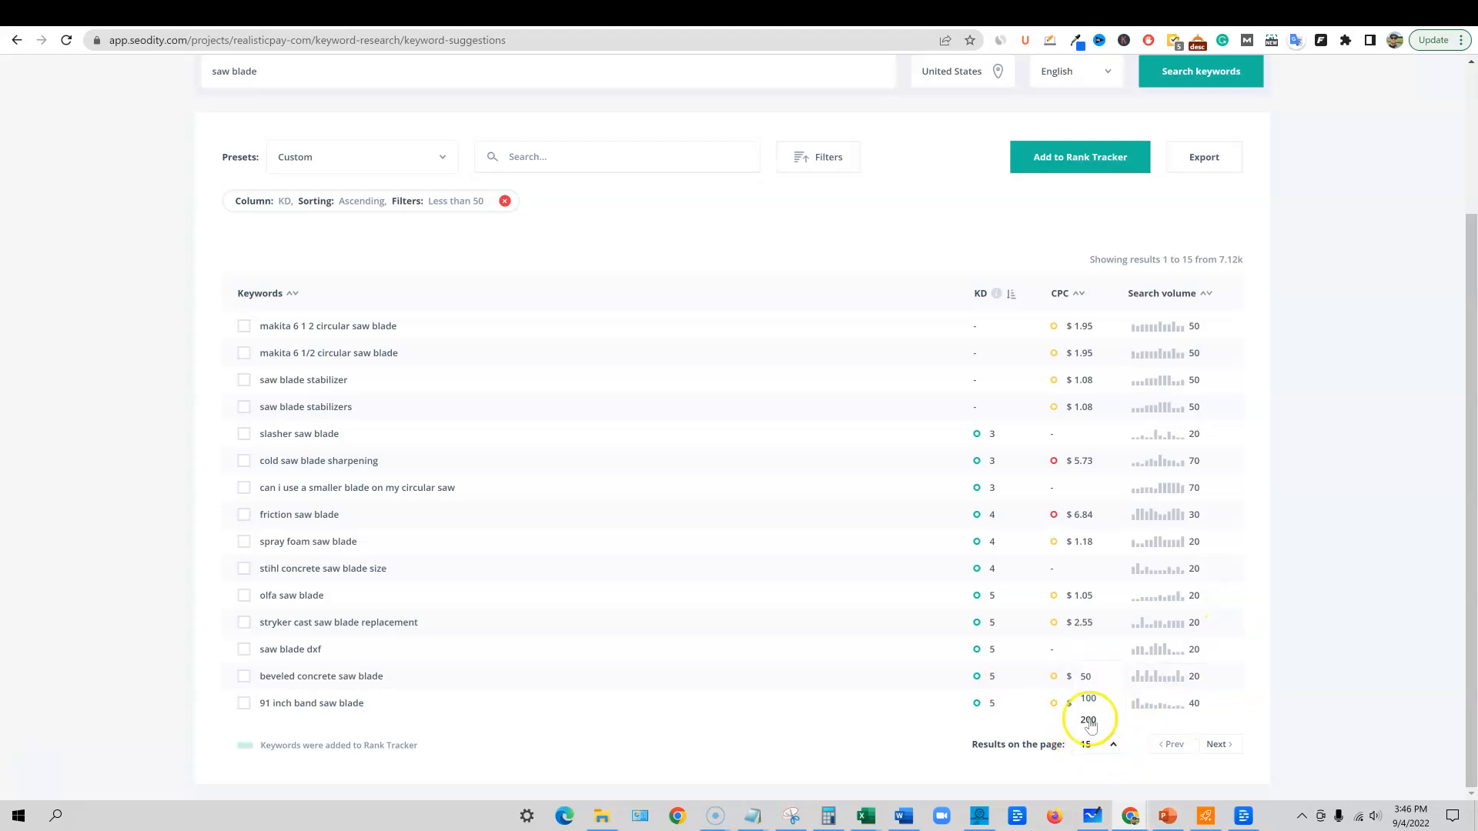
pyautogui.click(1088, 720)
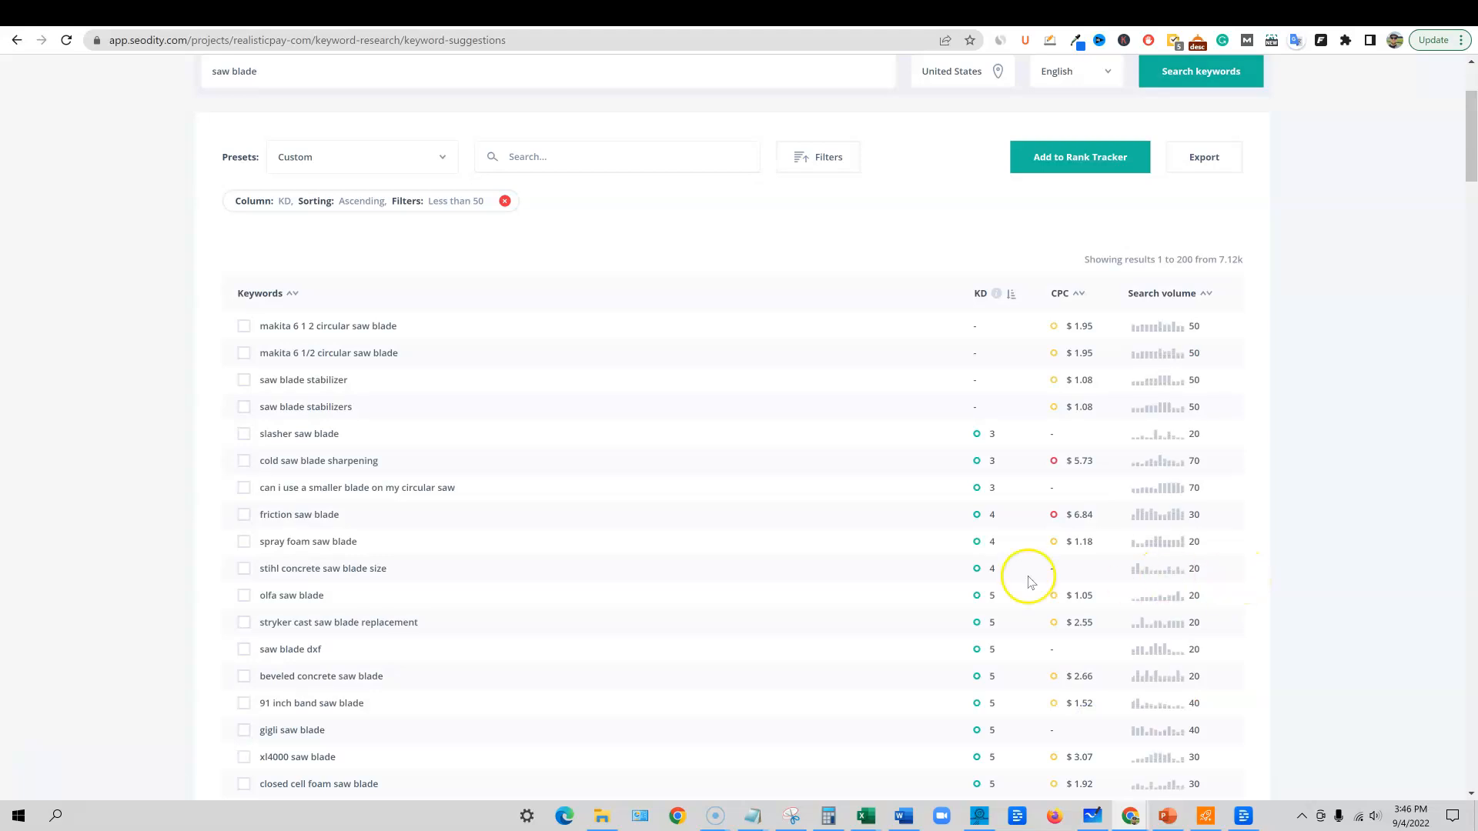
# Look through the longer keyword list, export it in CSV format, download the file and open it in Excel
pyautogui.scroll(-20, 1030, 581)
pyautogui.moveTo(1471, 350); pyautogui.dragTo(1397, 770)
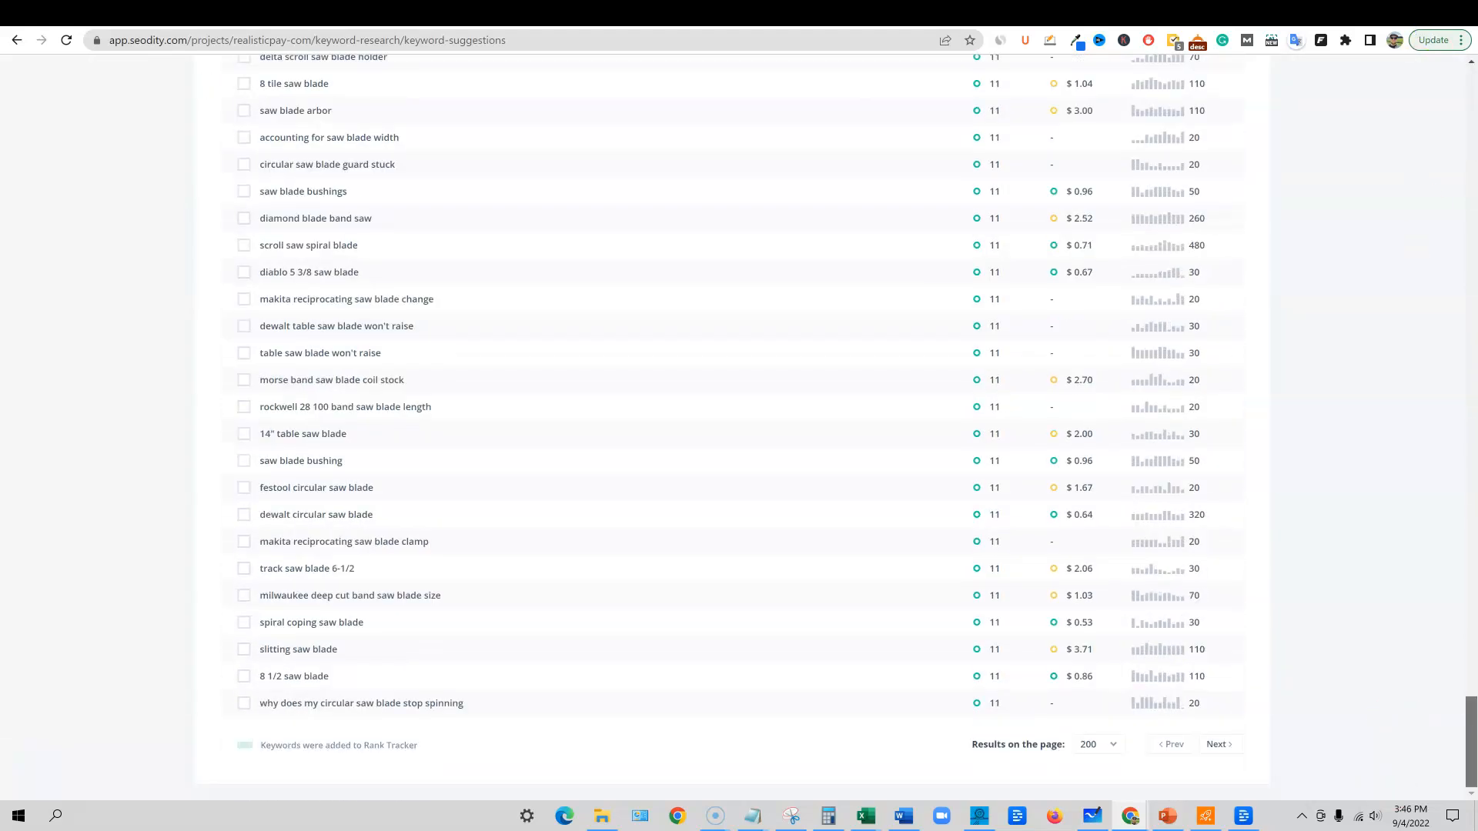
pyautogui.scroll(15, 485, 603)
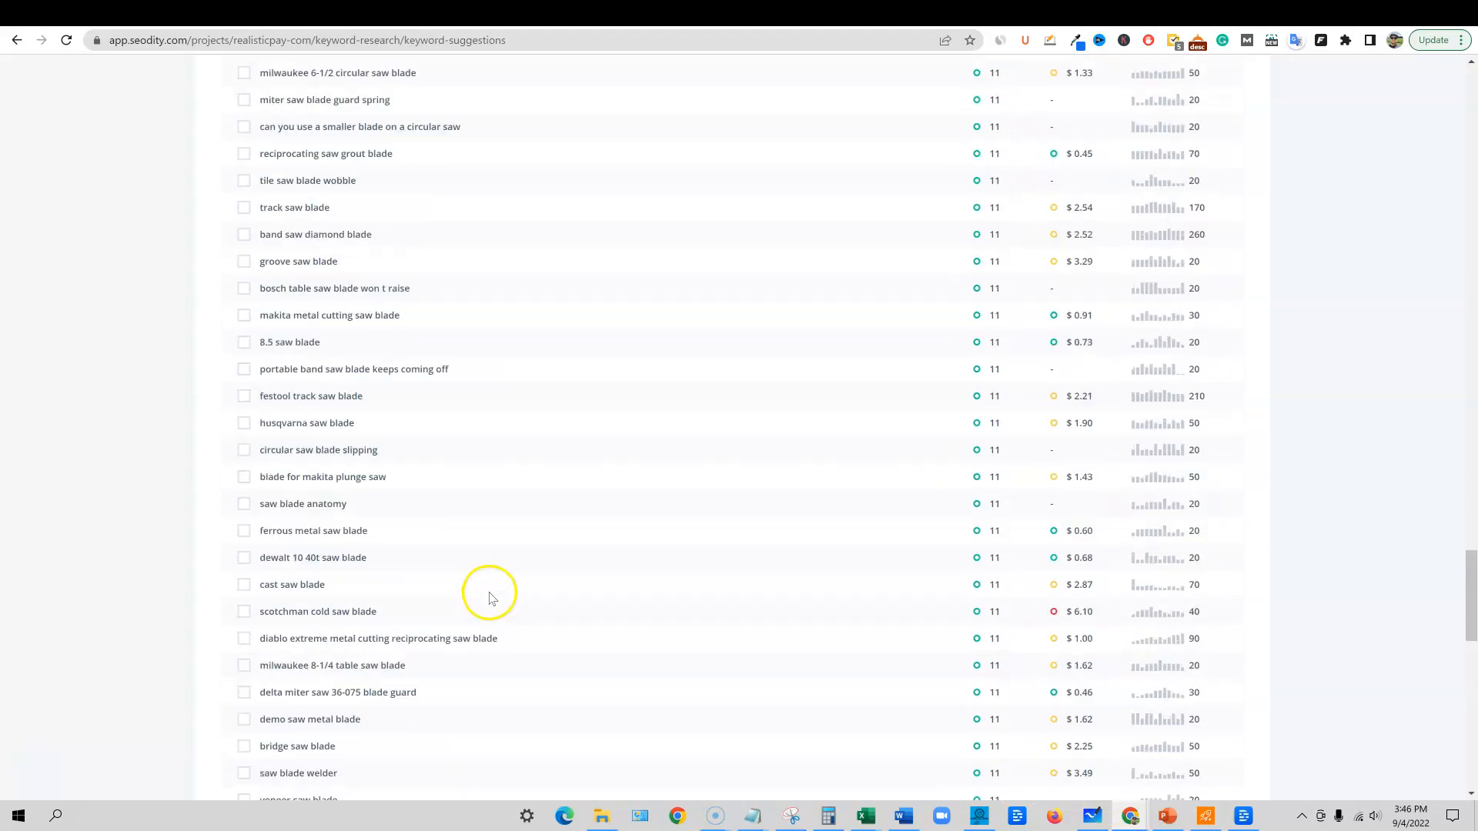
pyautogui.scroll(20, 492, 592)
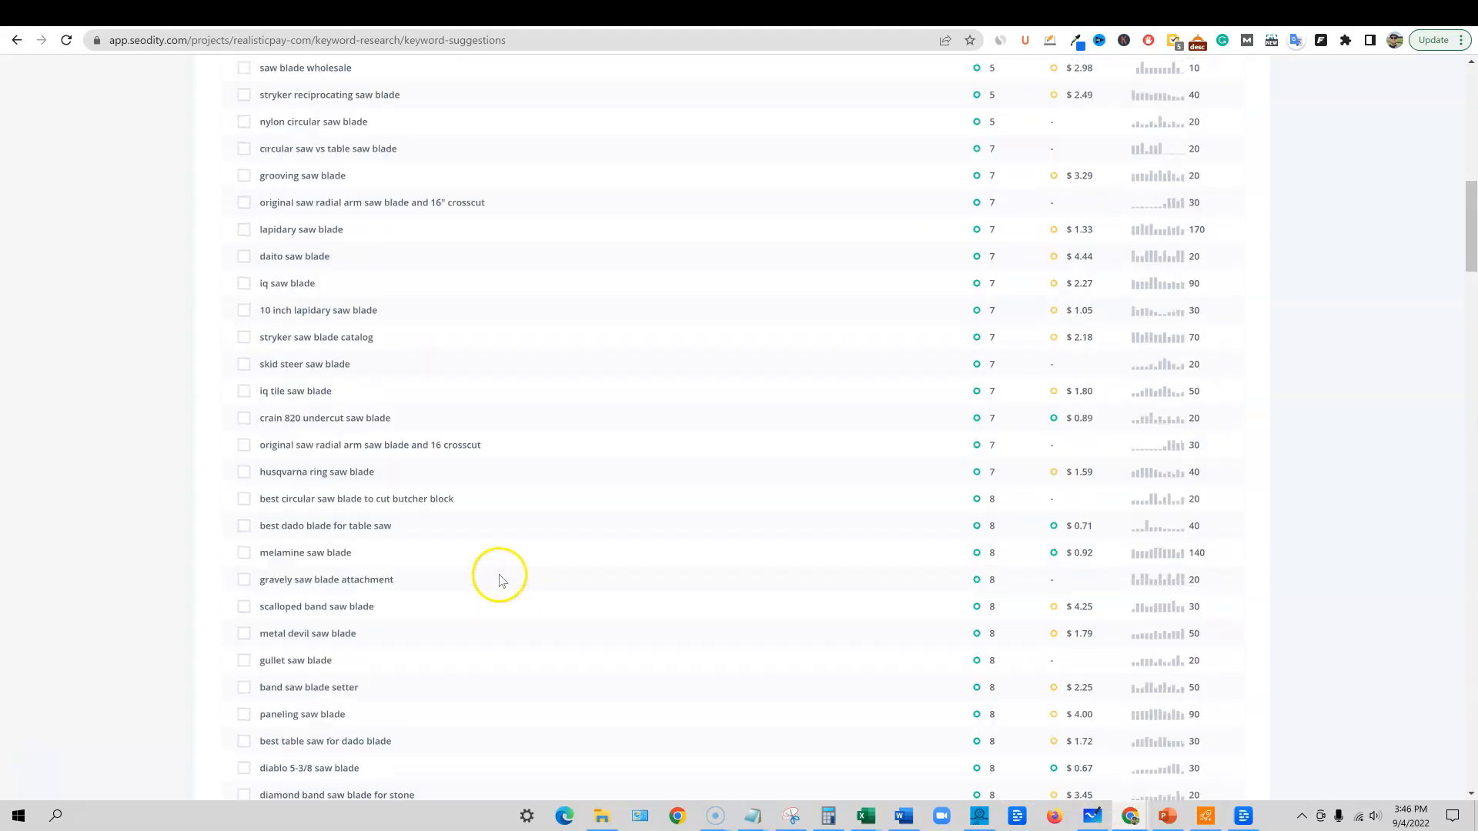
pyautogui.scroll(5, 501, 579)
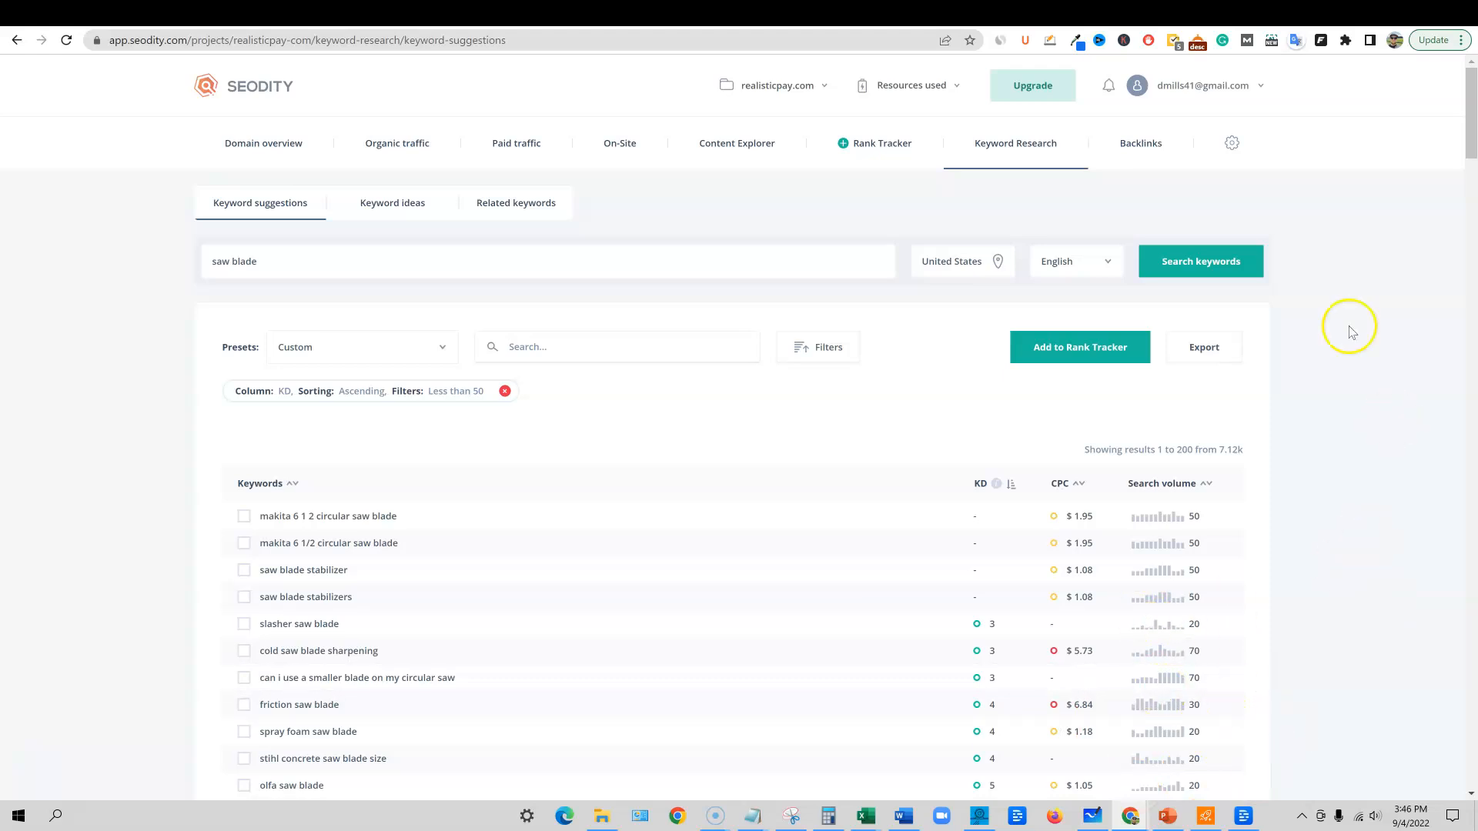
pyautogui.click(1204, 348)
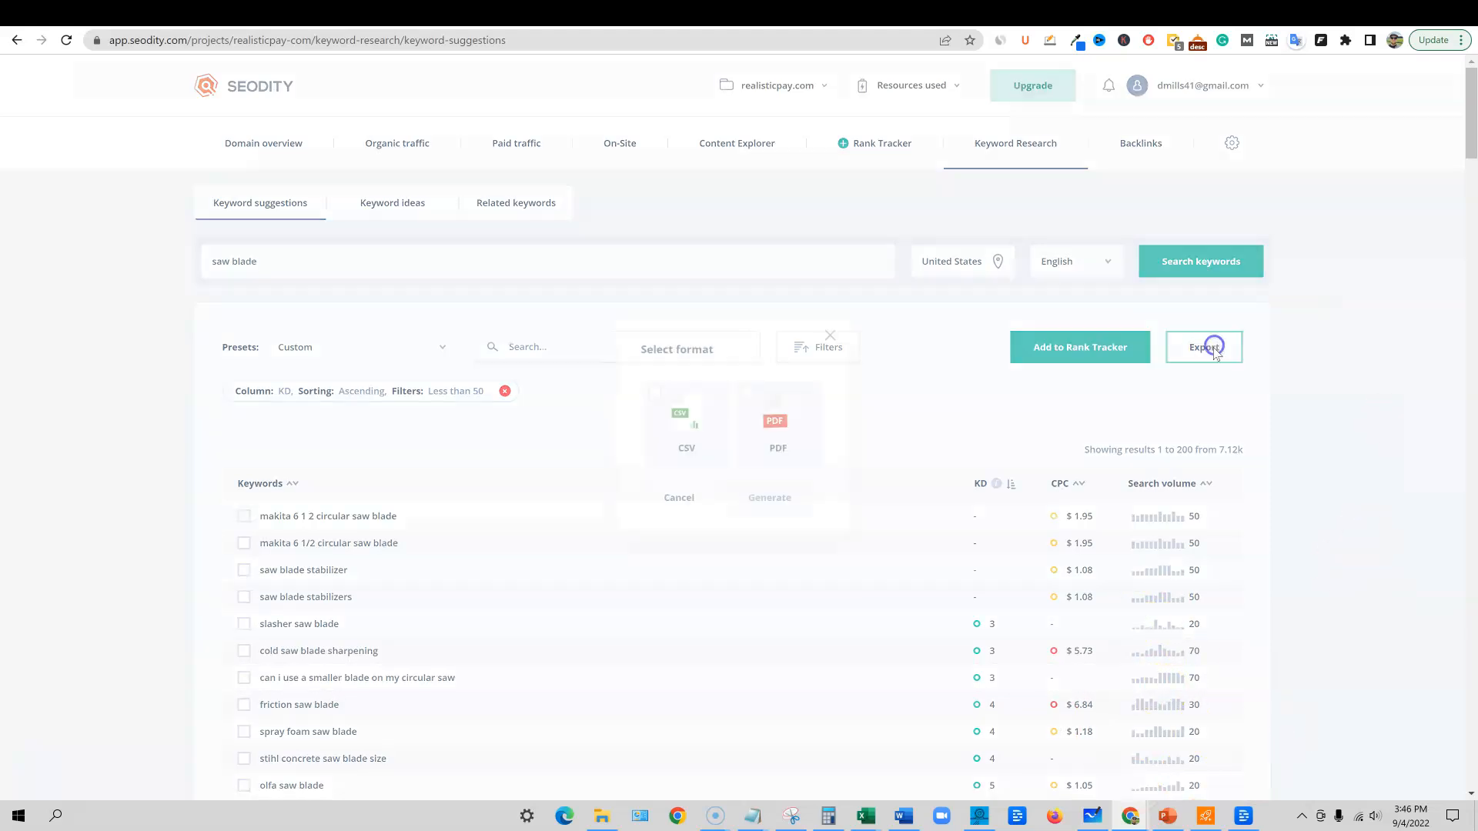
pyautogui.click(660, 394)
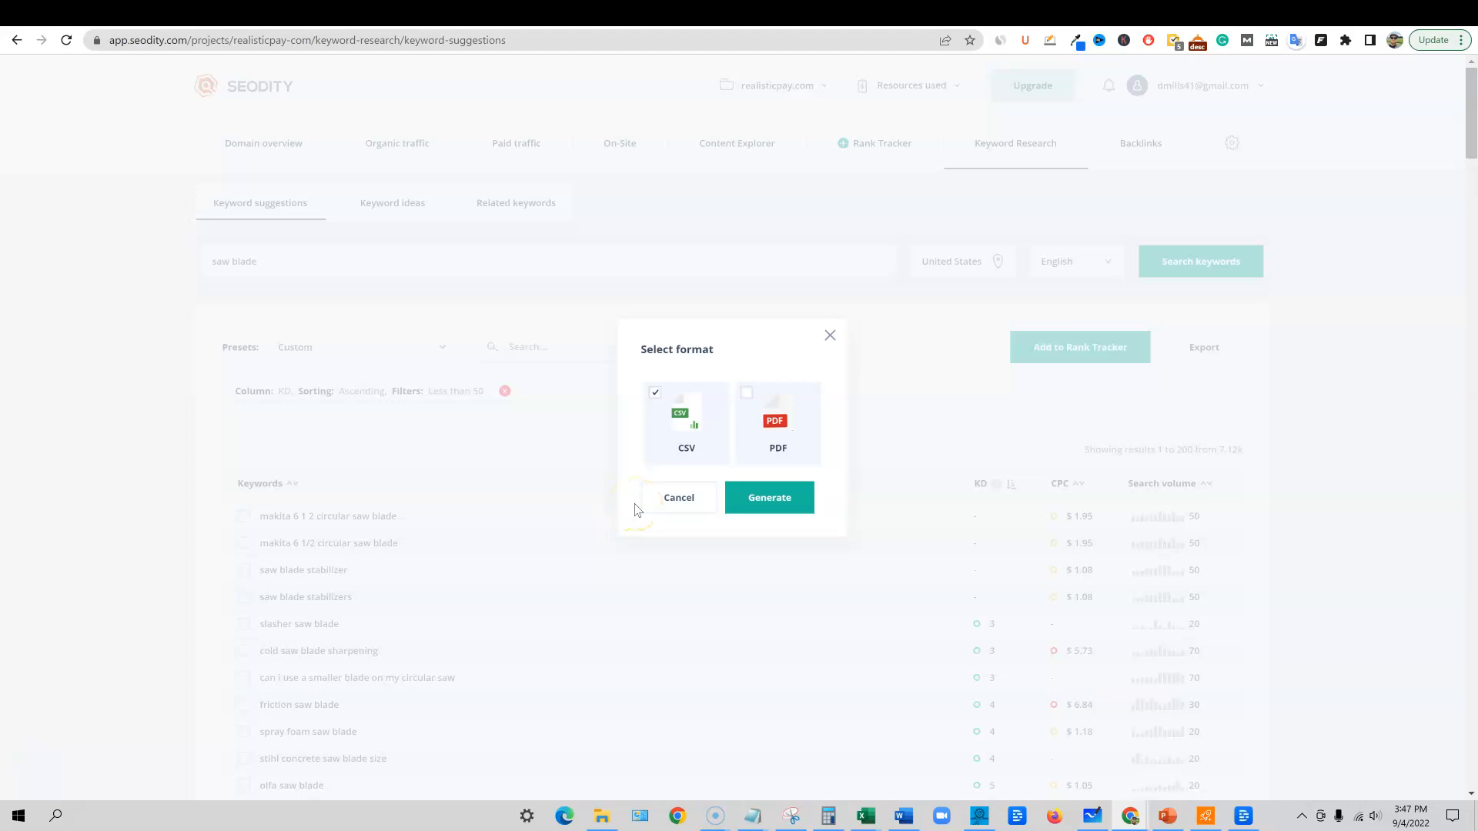
pyautogui.click(769, 497)
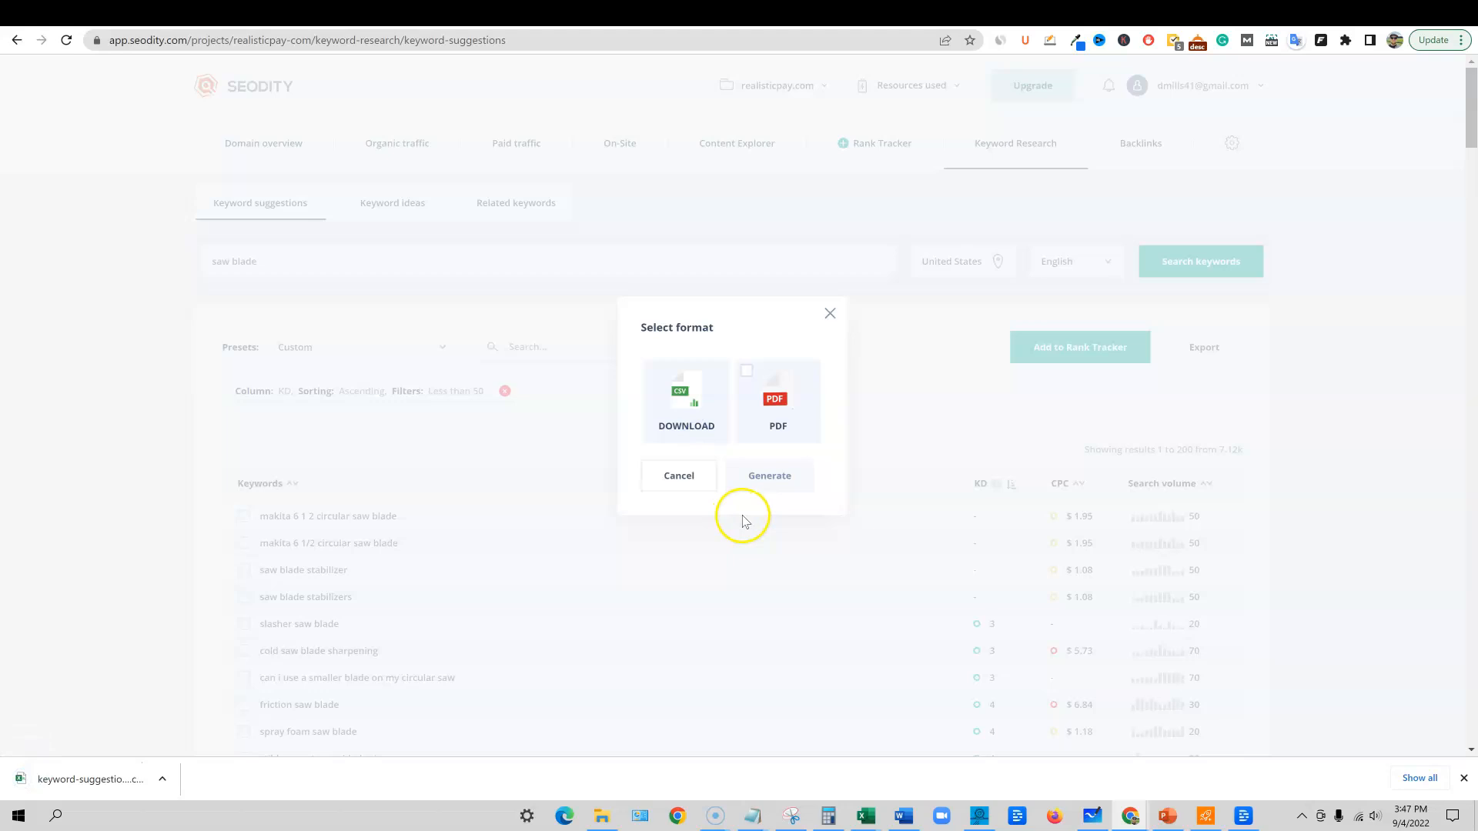
pyautogui.click(111, 780)
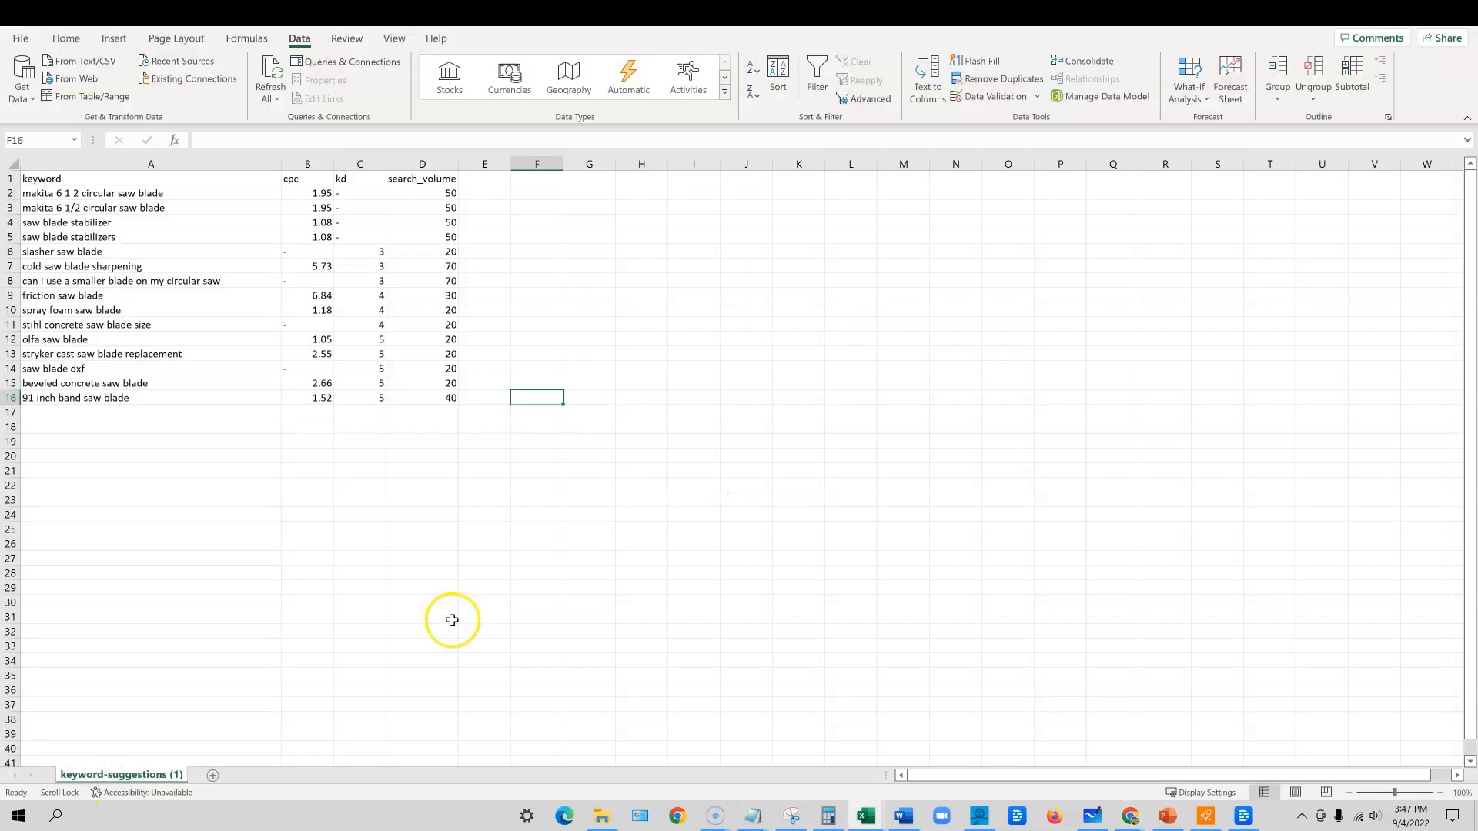
# Try to split the data of the whole selected sheet with Text to Columns
pyautogui.click(46, 164)
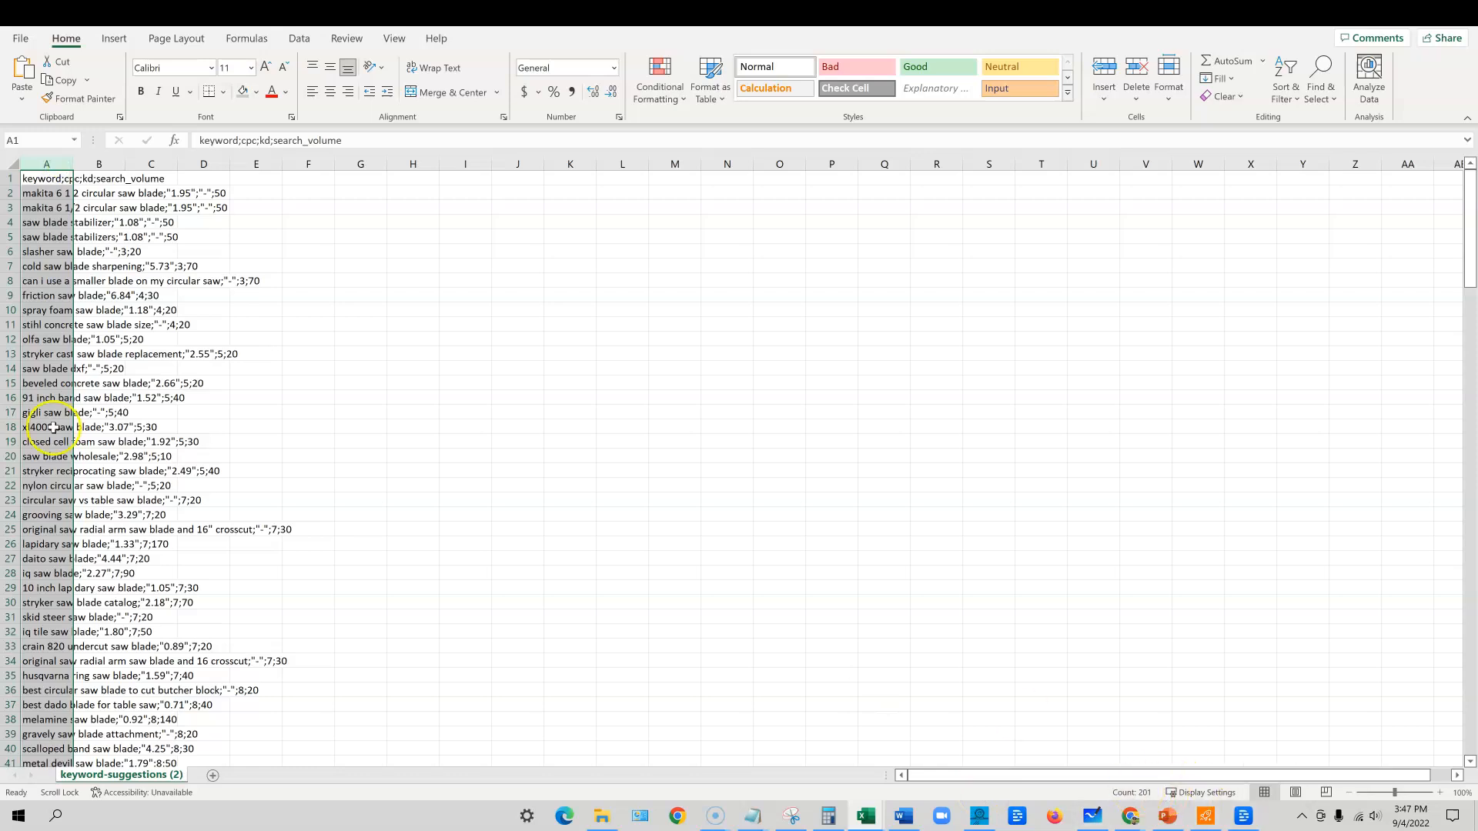
pyautogui.click(16, 165)
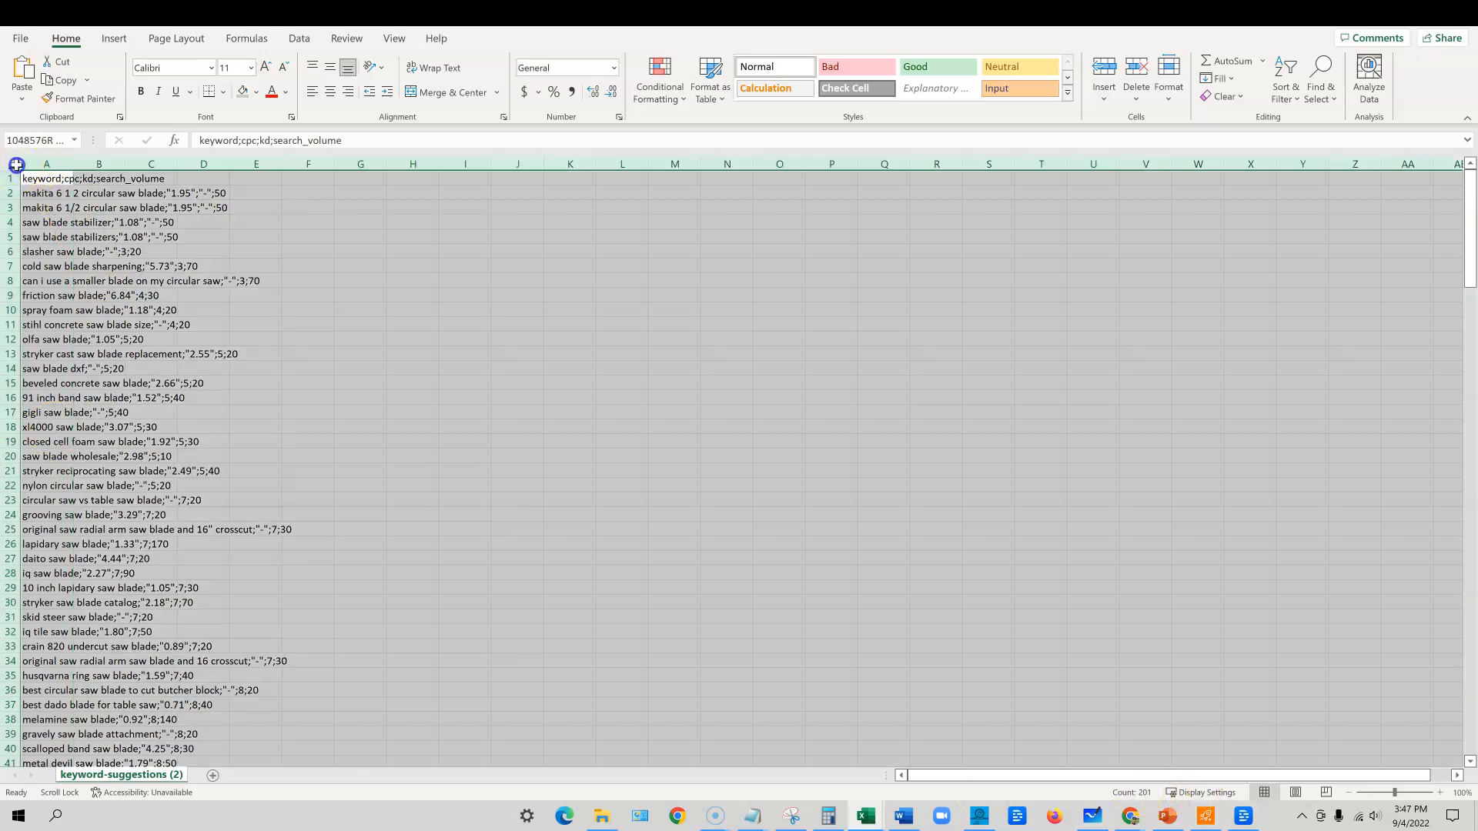
pyautogui.click(299, 38)
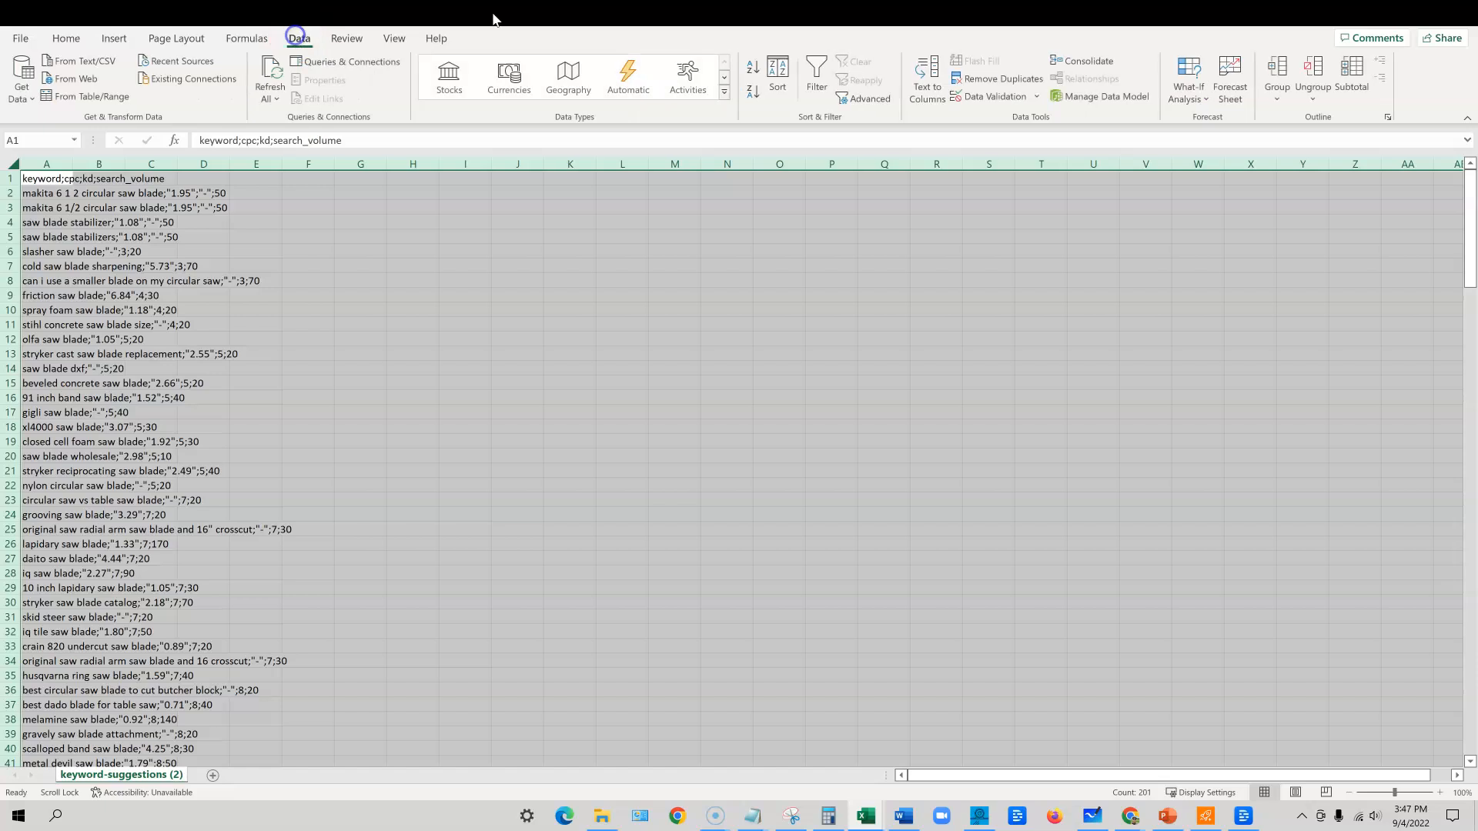
pyautogui.click(937, 106)
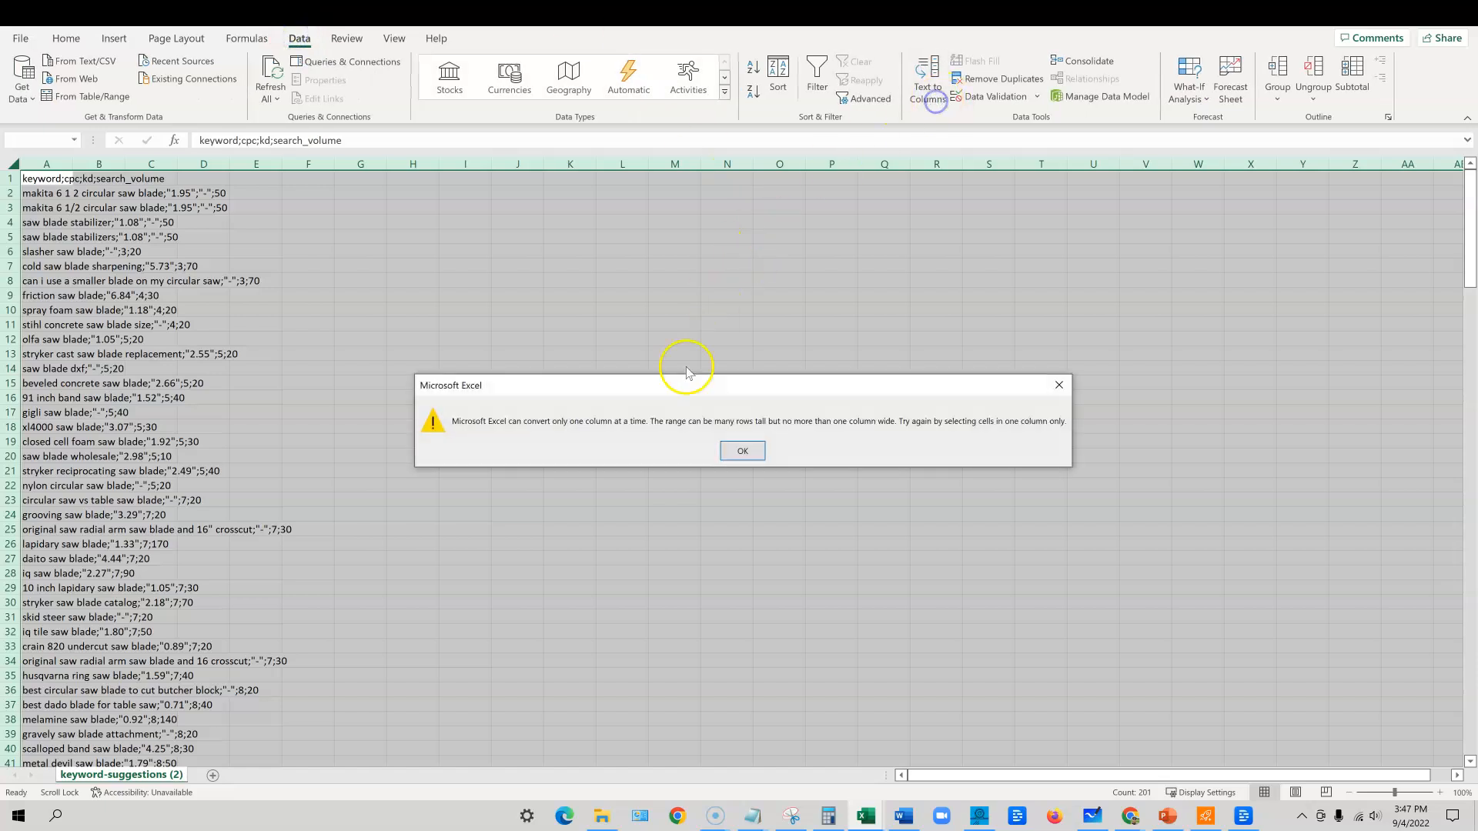
pyautogui.click(739, 449)
pyautogui.click(218, 286)
# Split the data in column A into separate columns with Text to Columns, using ";" as the custom delimiter
pyautogui.click(61, 161)
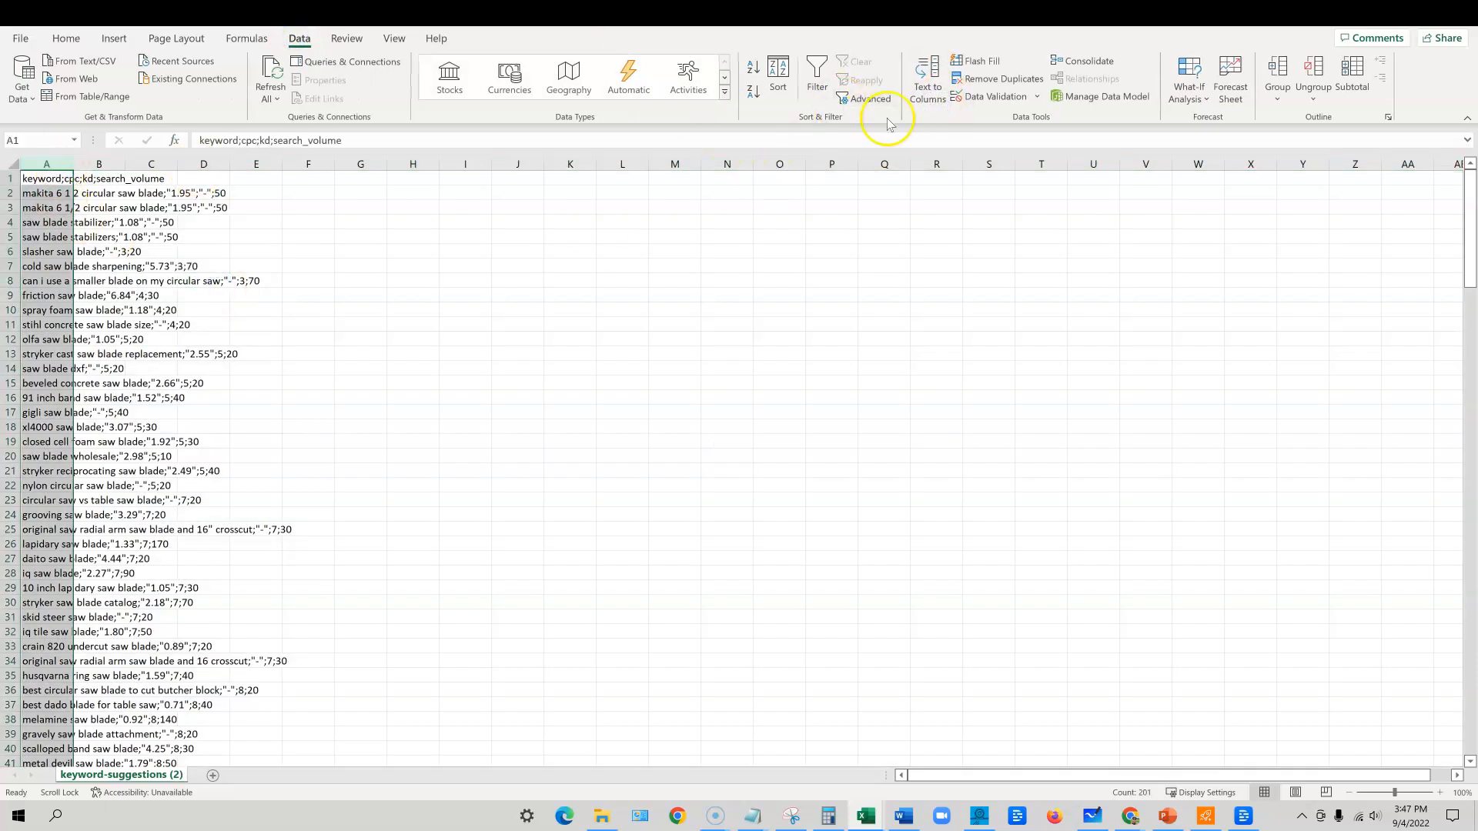
pyautogui.click(930, 96)
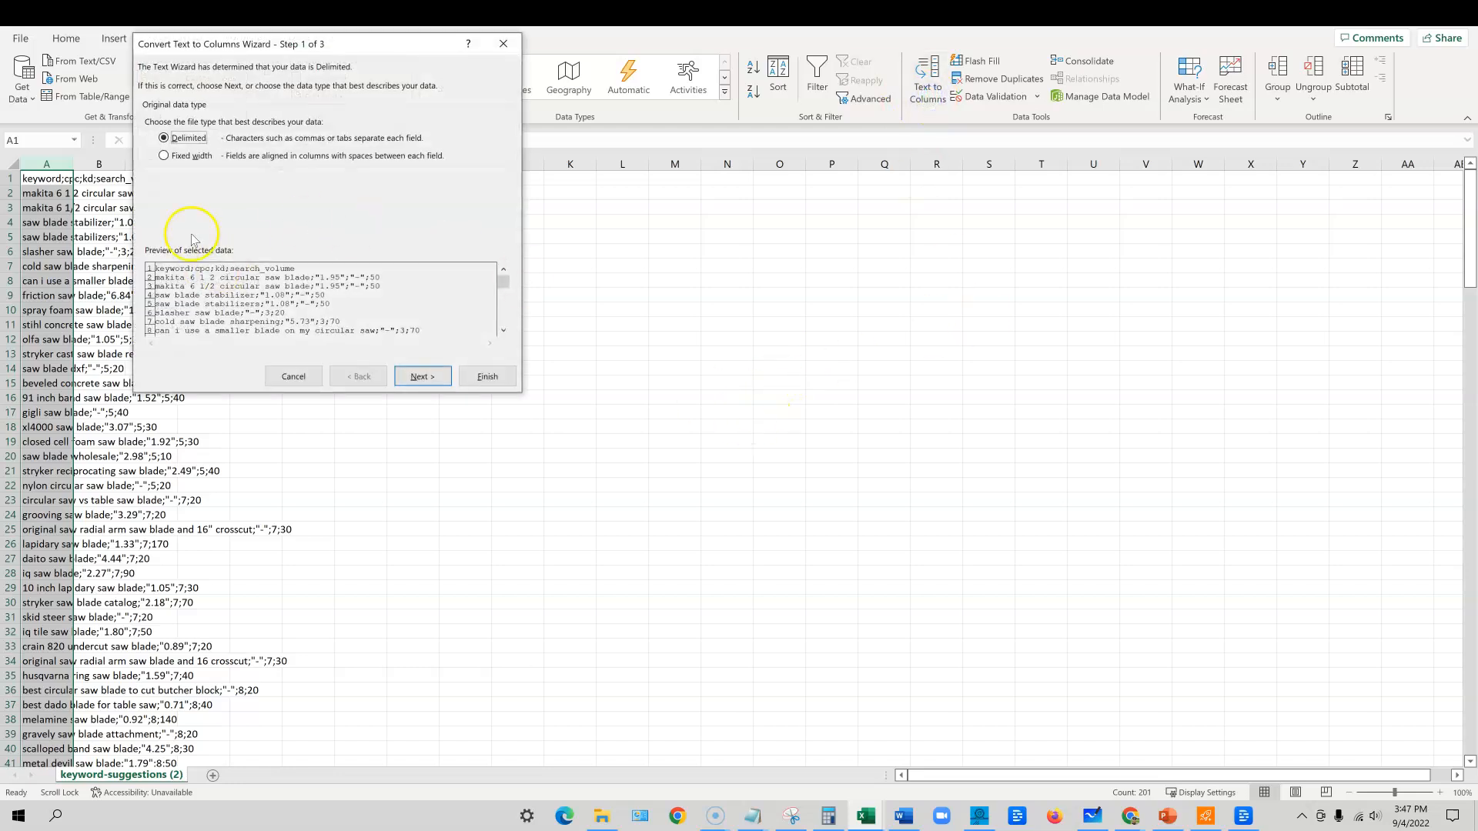
pyautogui.click(422, 373)
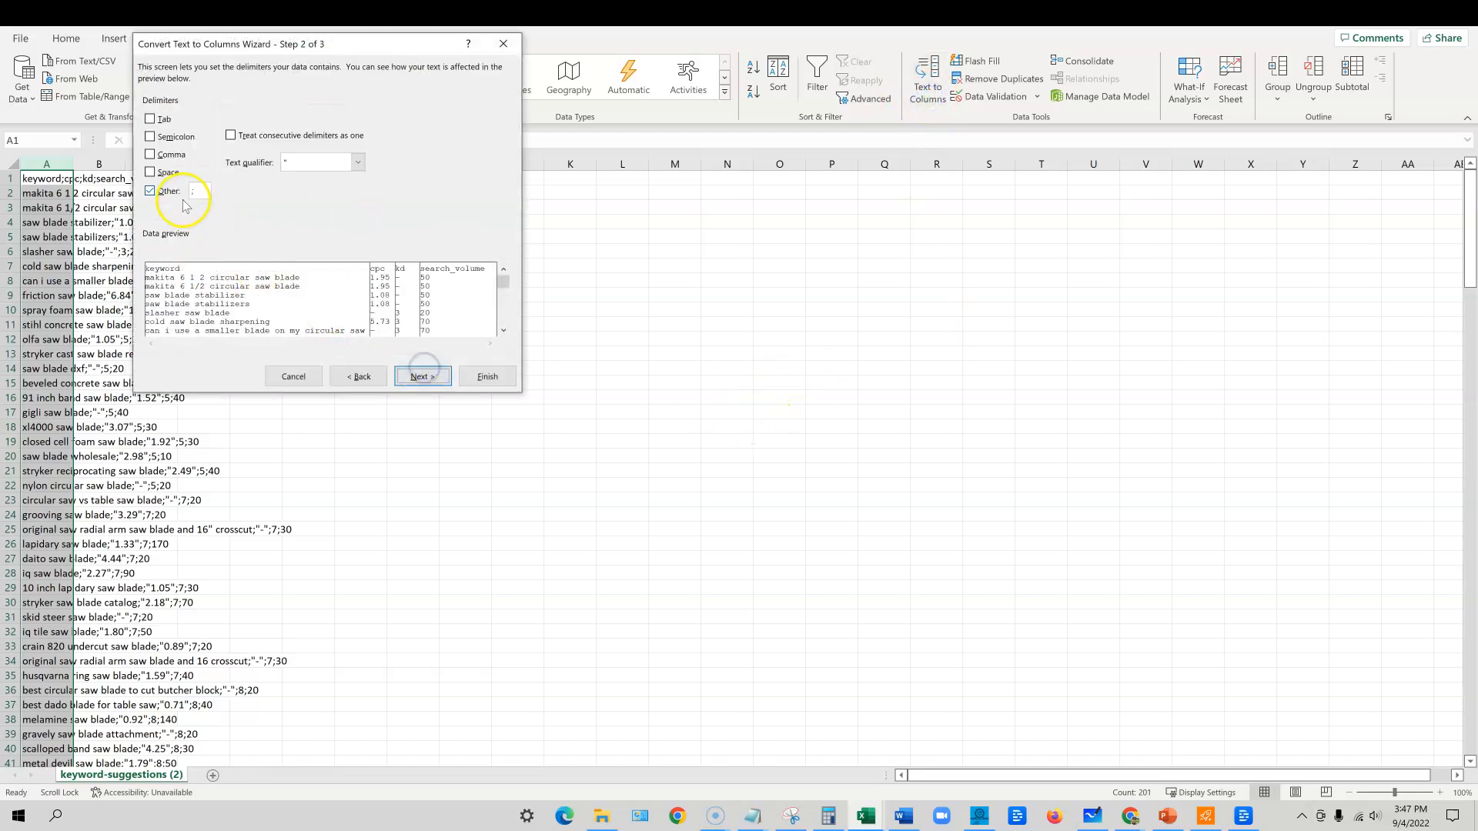
pyautogui.click(479, 374)
pyautogui.click(309, 295)
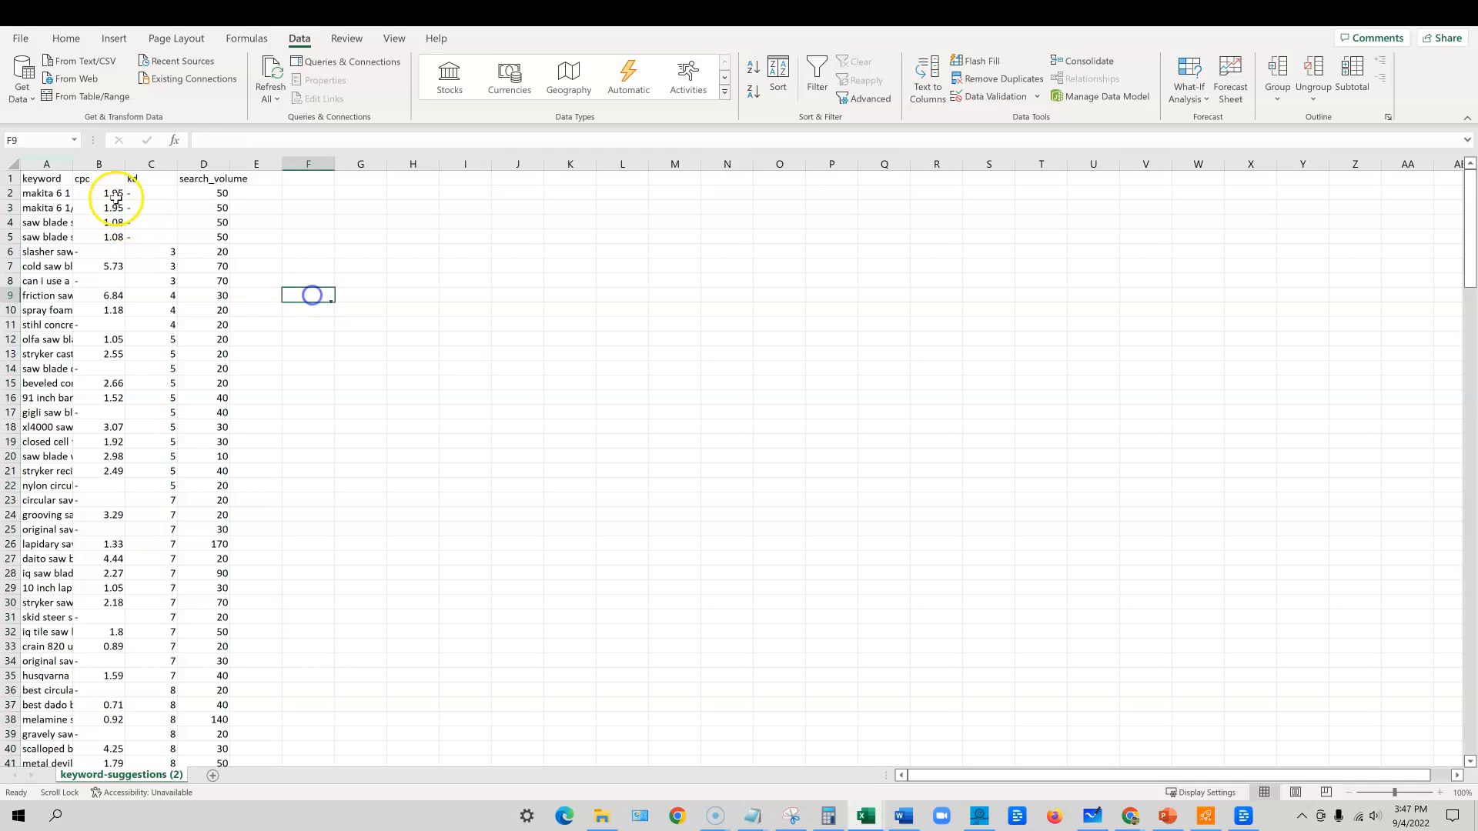
# Fit column A's width to the keywords and look over the split list
pyautogui.doubleClick(74, 163)
pyautogui.scroll(-5, 241, 593)
pyautogui.scroll(5, 208, 353)
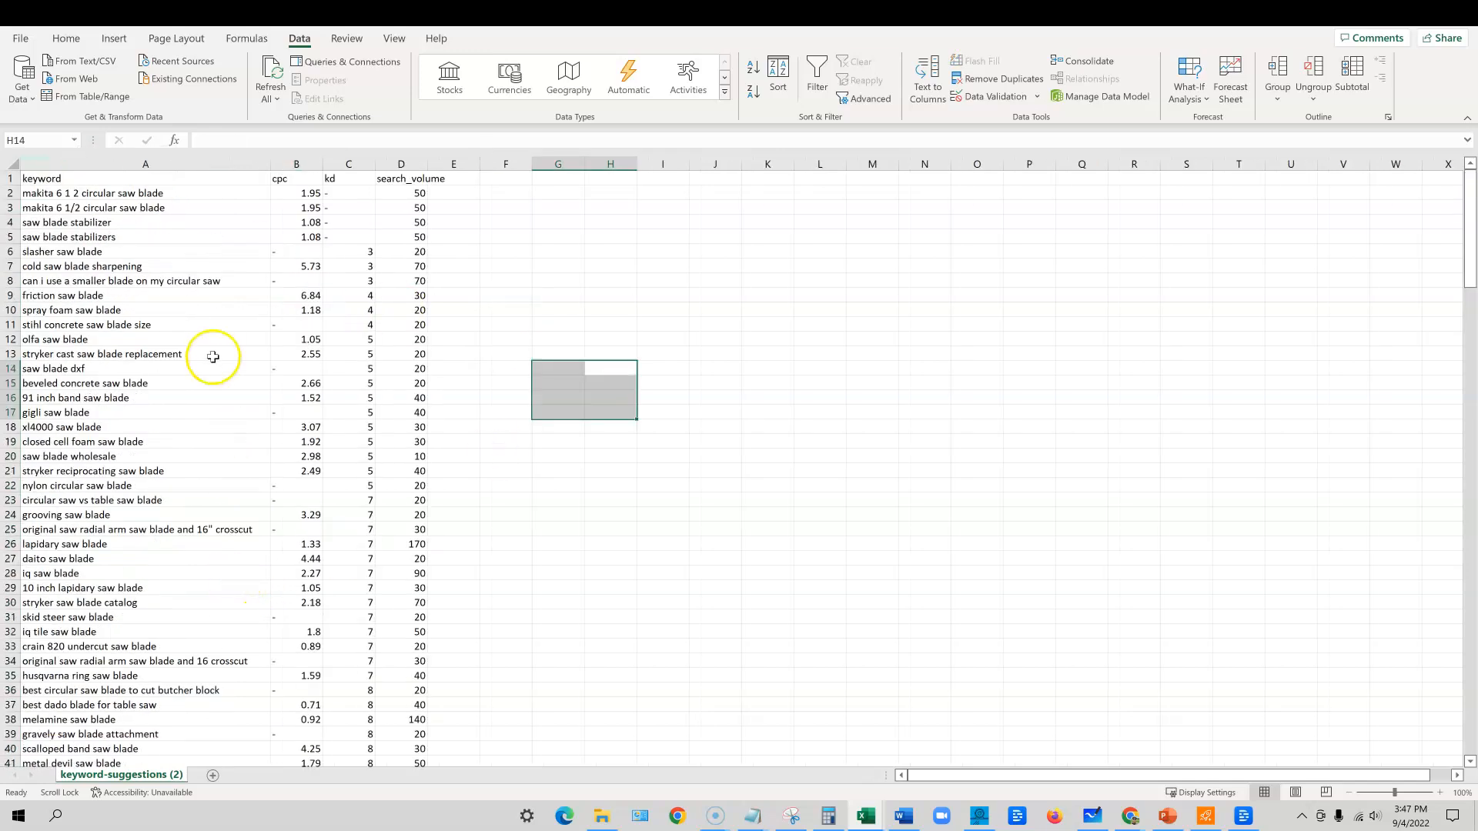
pyautogui.click(225, 163)
pyautogui.click(885, 339)
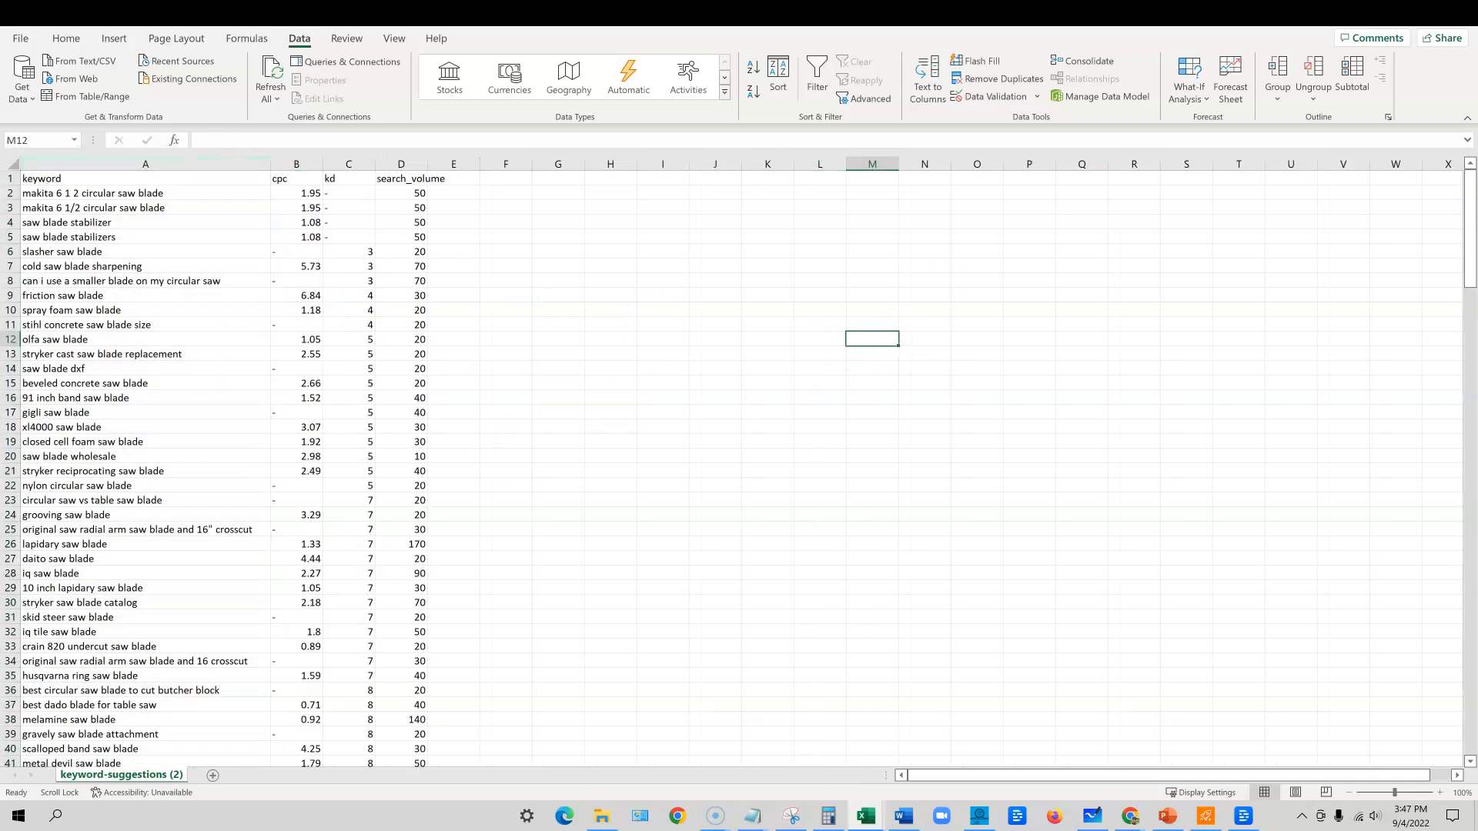
# Leave the spreadsheet, return to Seodity's keyword suggestions and close the export format dialog
pyautogui.click(1404, 13)
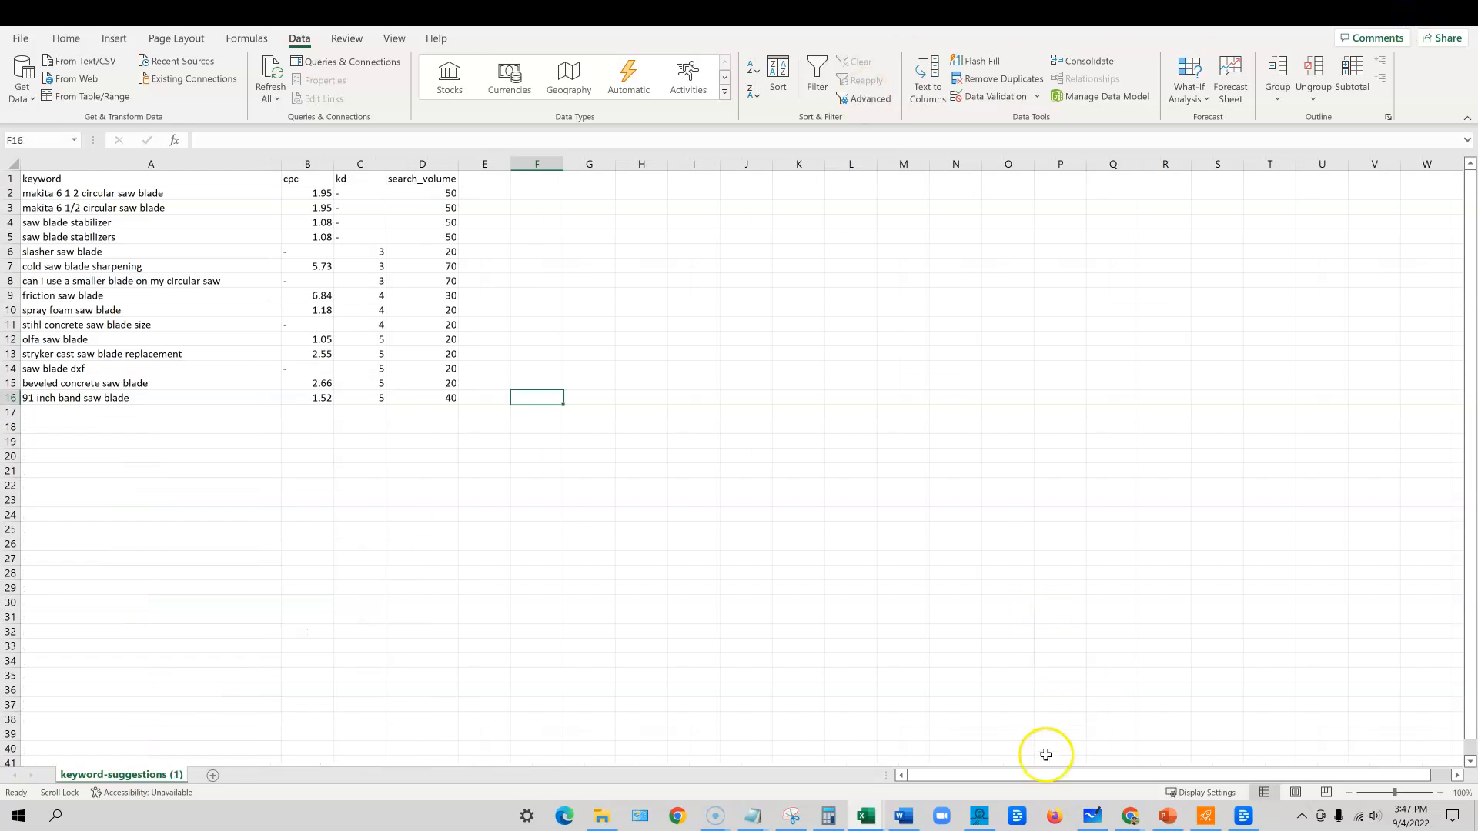
pyautogui.hotkey('alt', 'Tab')
pyautogui.click(830, 336)
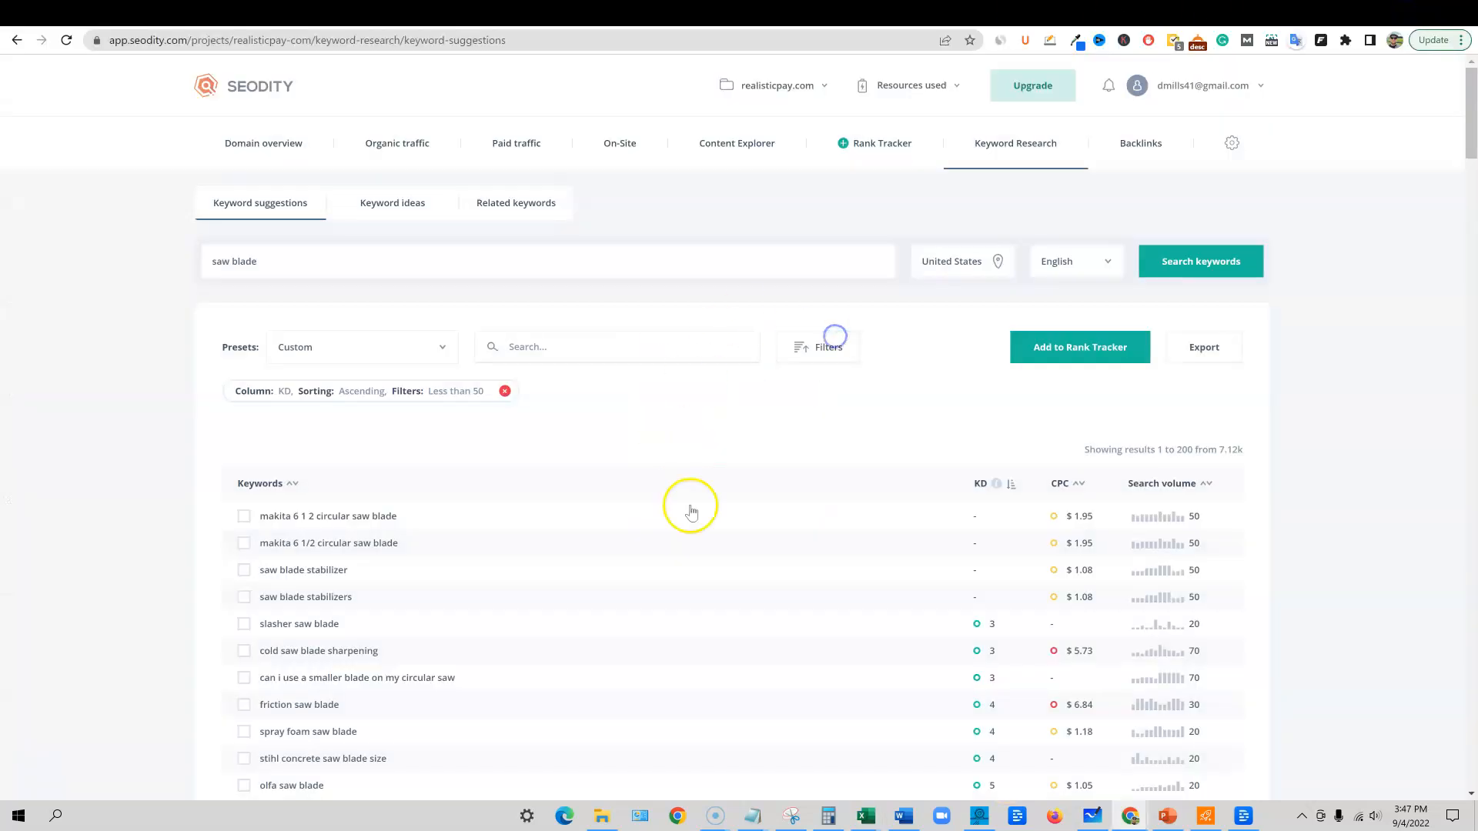
# Go to the next page of 200 keyword suggestions and examine the keywords with their KD and search volumes
pyautogui.scroll(-15, 778, 627)
pyautogui.scroll(-20, 835, 692)
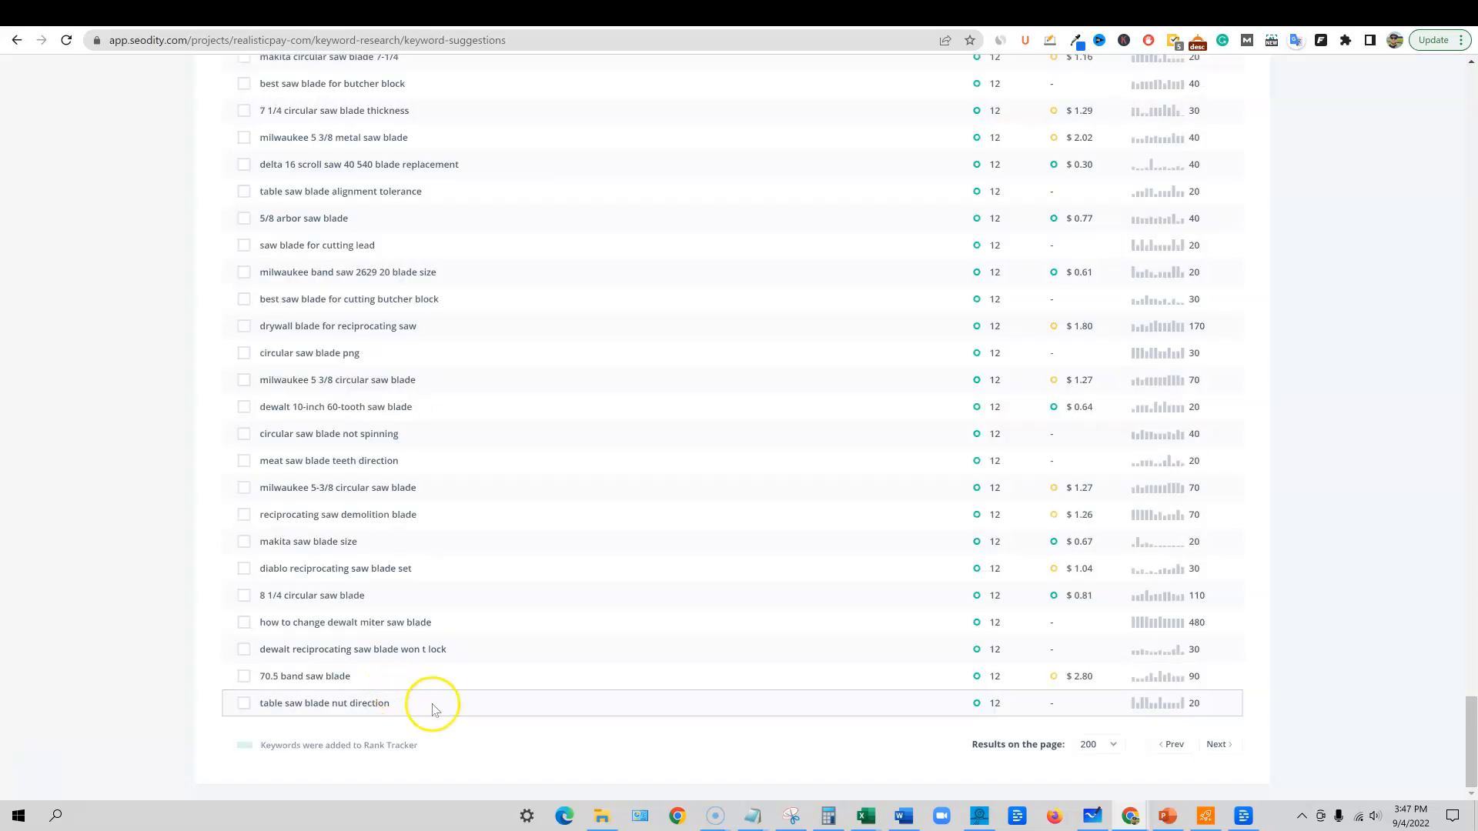
pyautogui.scroll(20, 577, 742)
pyautogui.scroll(15, 587, 745)
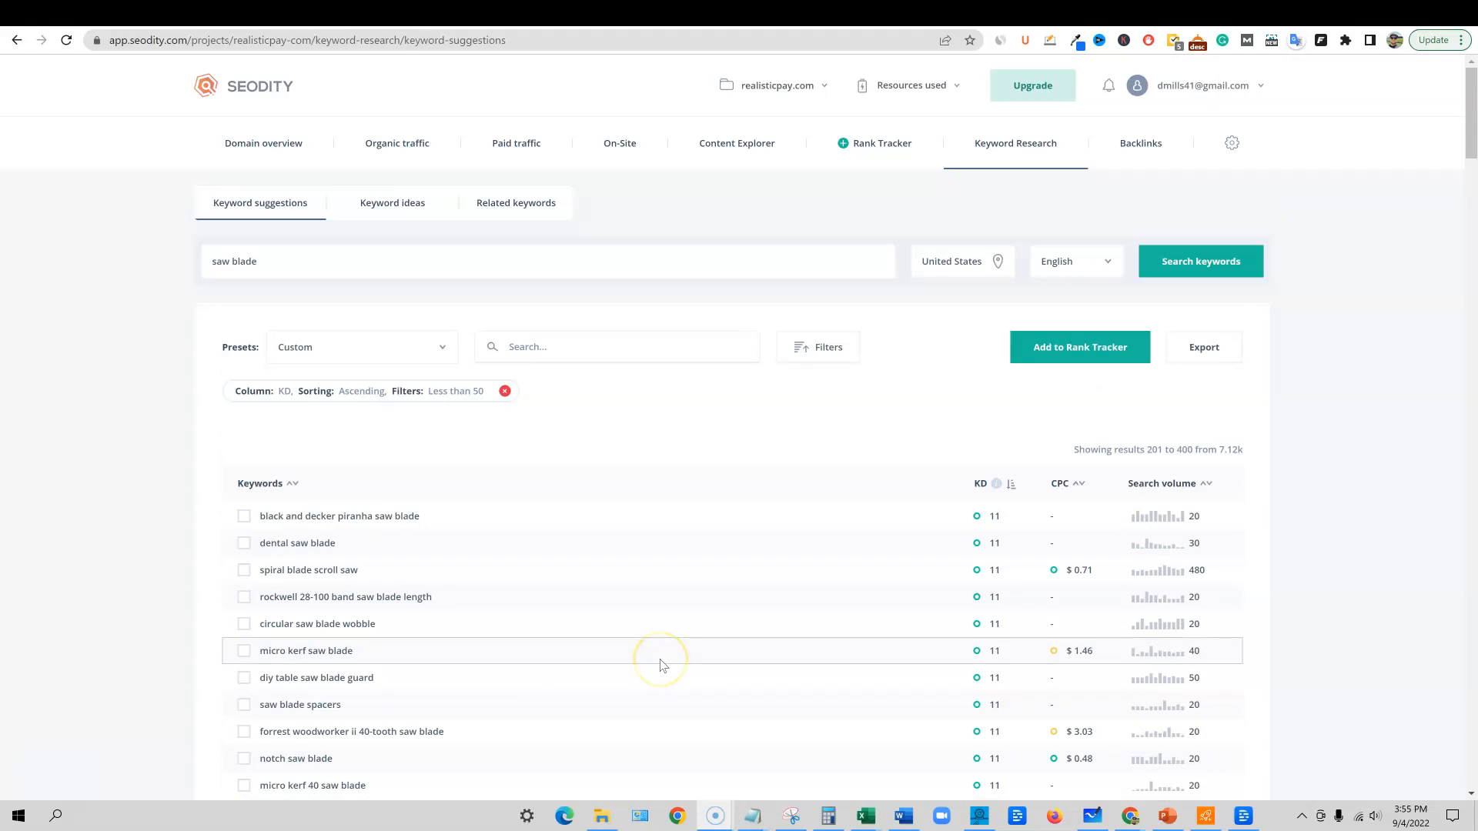
pyautogui.scroll(-4, 1152, 674)
pyautogui.scroll(-9, 1152, 674)
pyautogui.scroll(13, 1152, 669)
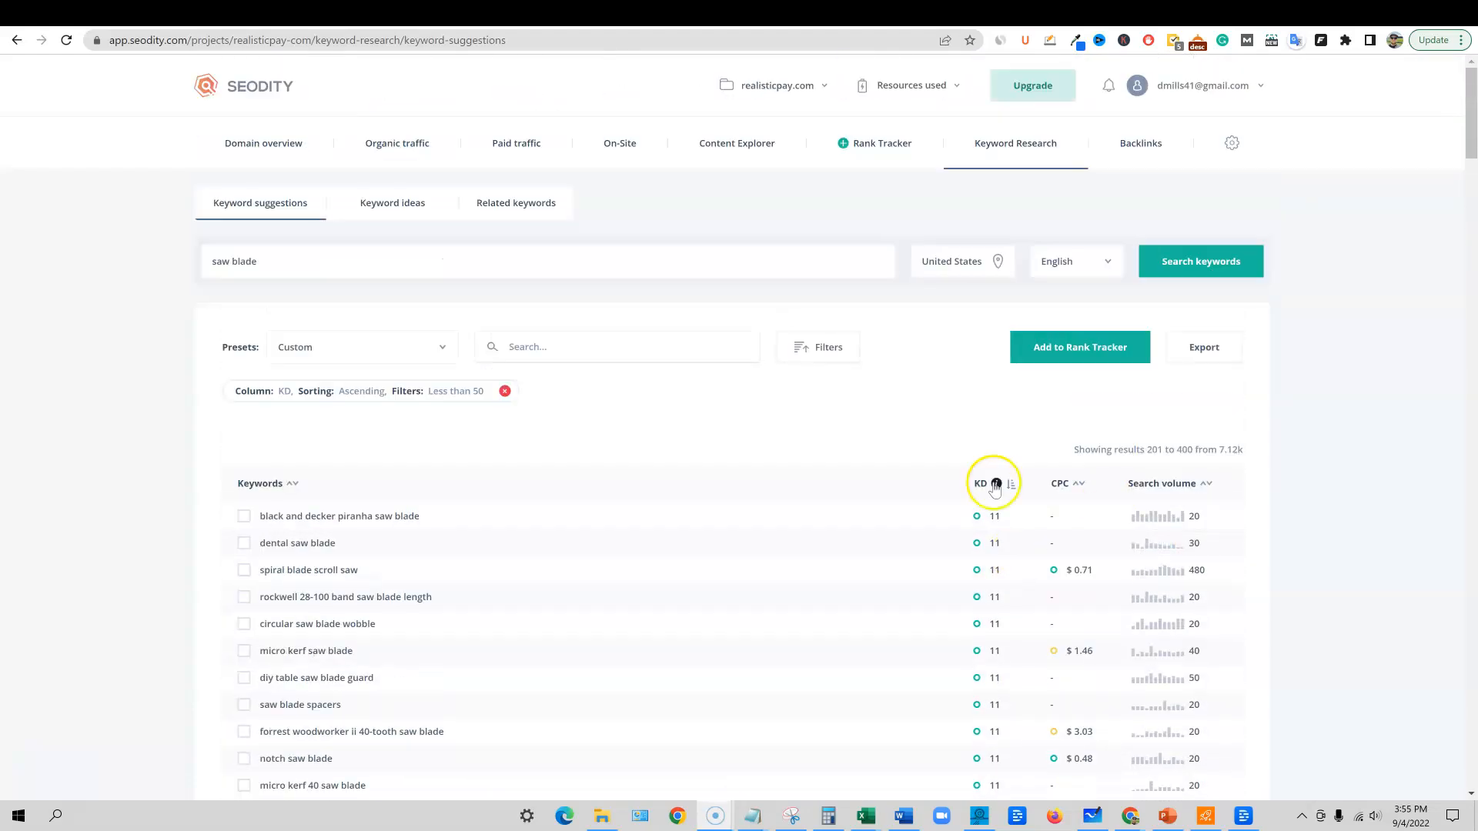
# Remove the KD filter for less than 50 and add a new ascending KD rule with filtering turned on
pyautogui.click(505, 392)
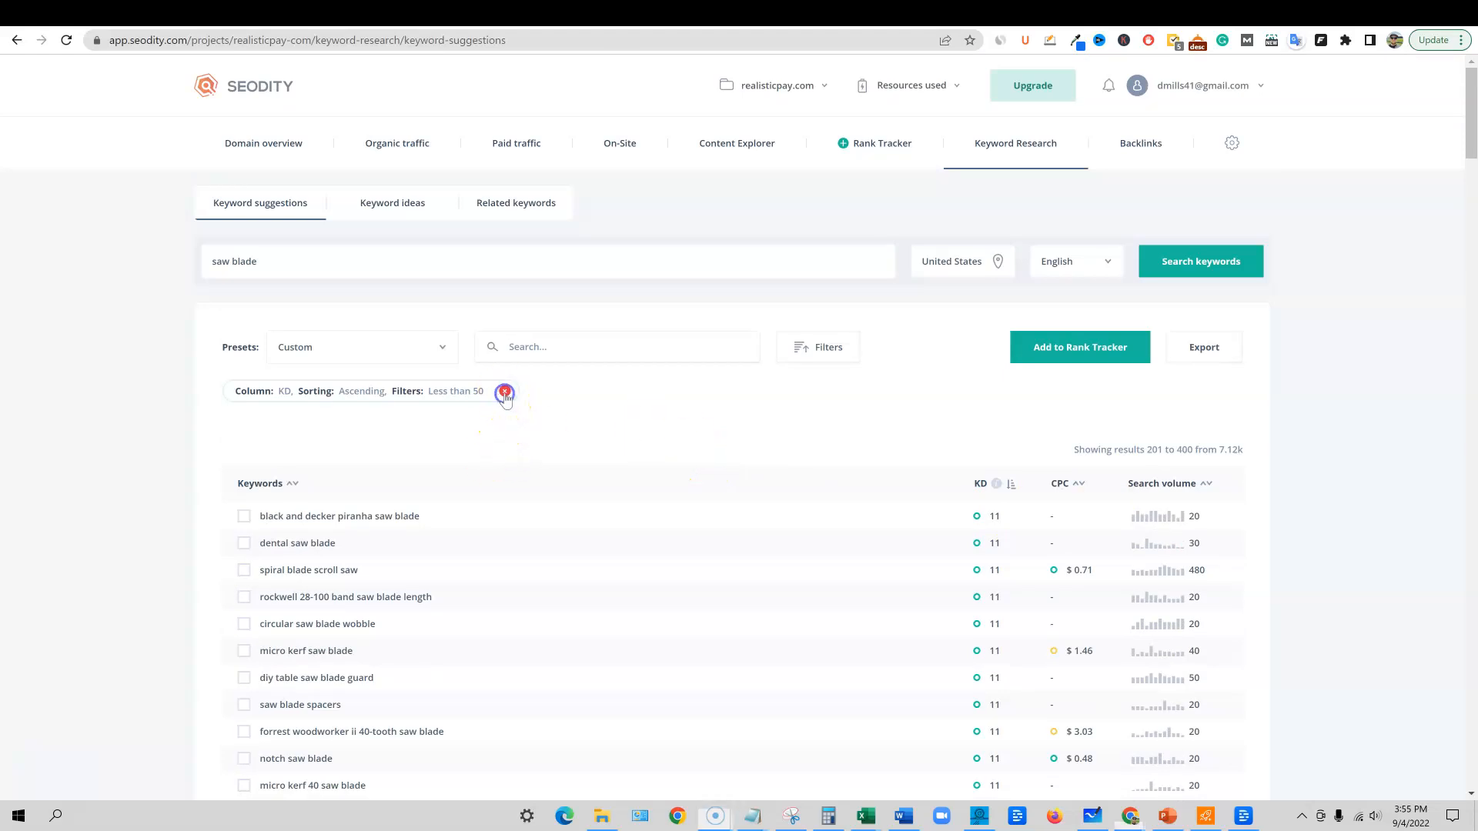
pyautogui.click(817, 358)
pyautogui.click(501, 422)
pyautogui.click(495, 465)
pyautogui.click(746, 421)
pyautogui.click(678, 471)
pyautogui.click(924, 425)
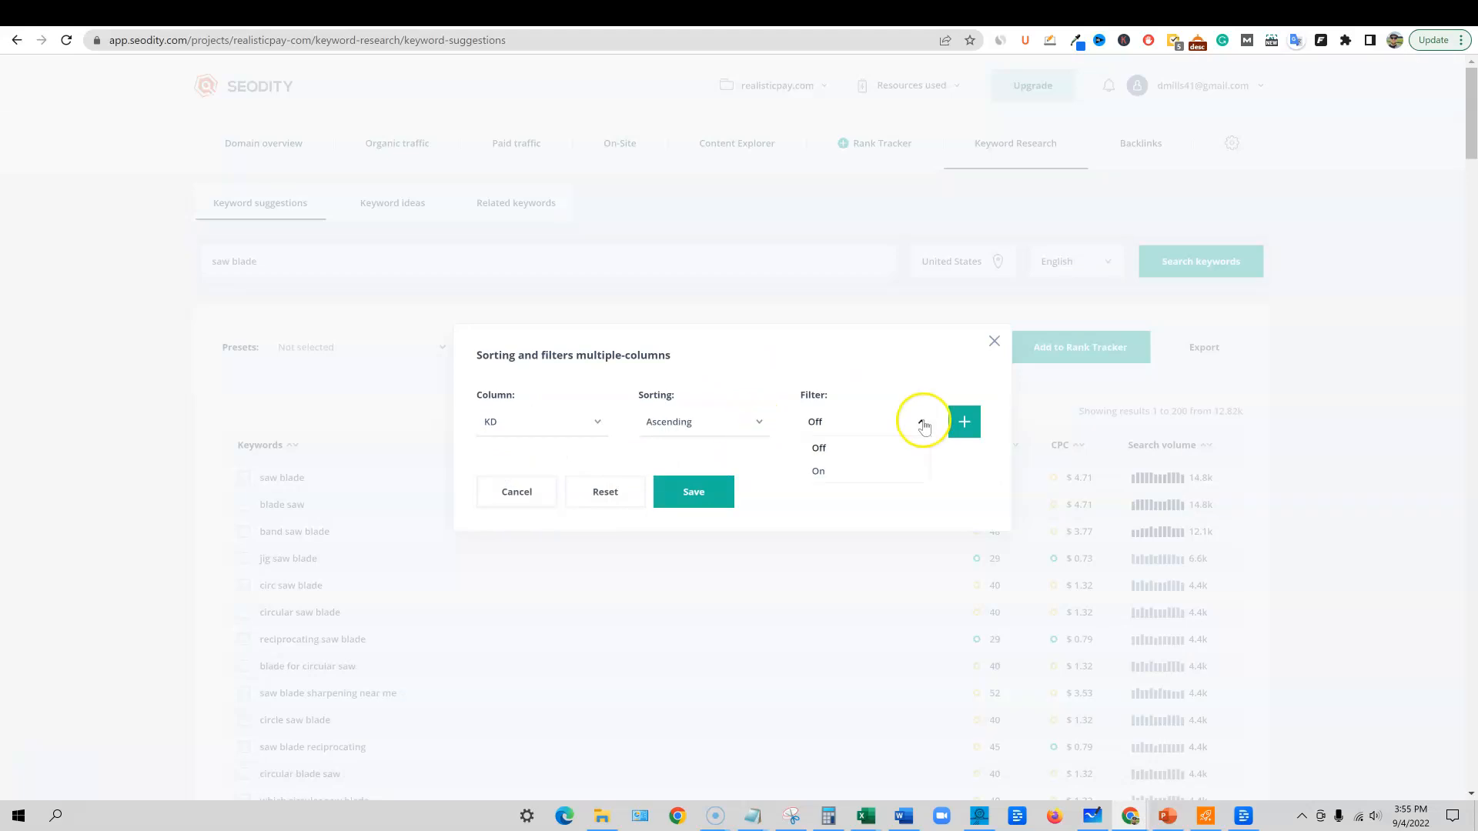
pyautogui.click(820, 471)
# Restrict the KD filter to values between 0 and 10
pyautogui.click(593, 460)
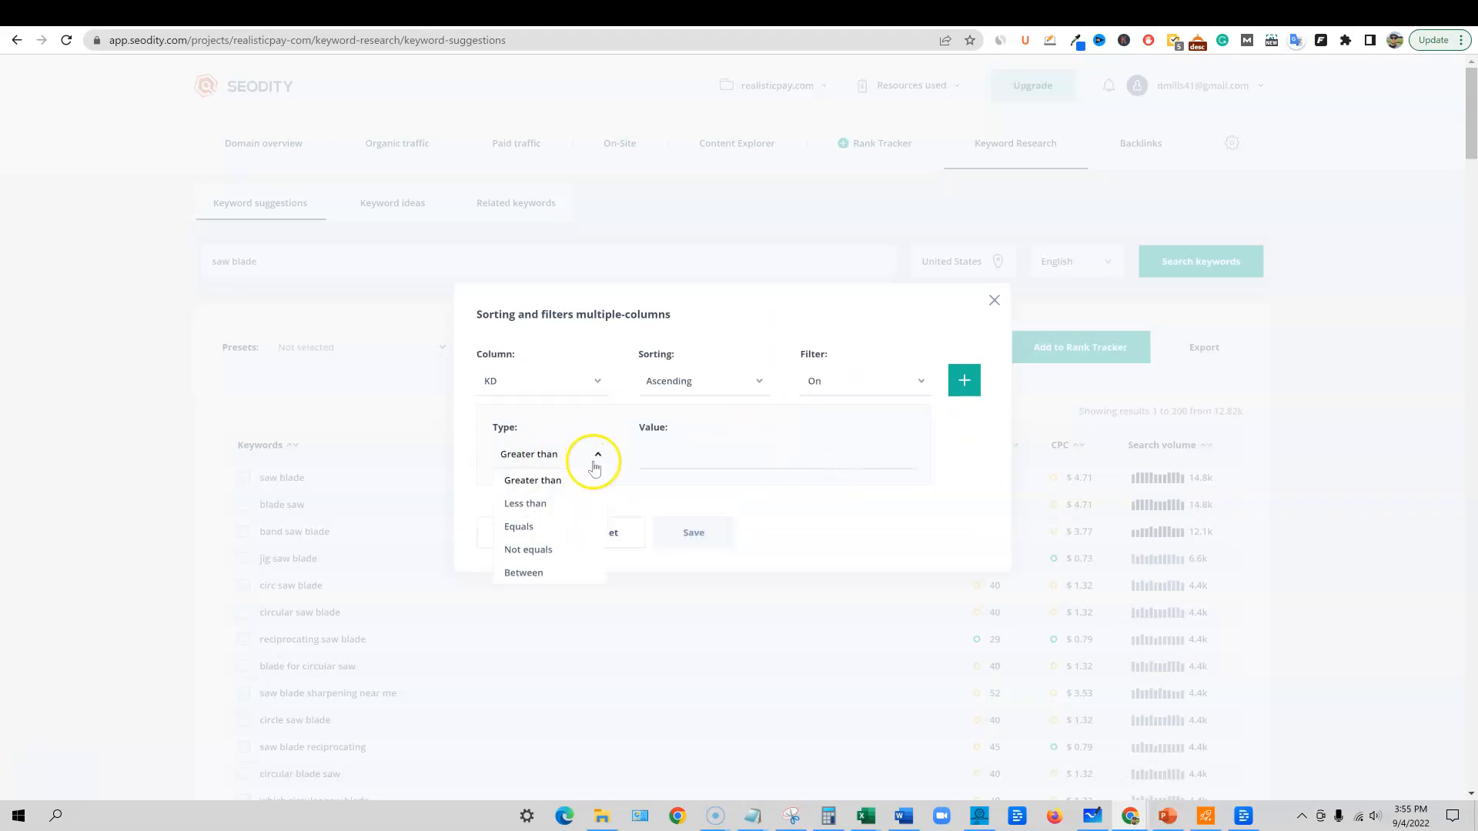
pyautogui.click(524, 573)
pyautogui.click(659, 455)
pyautogui.write('0')
pyautogui.click(838, 454)
pyautogui.write('10')
# Add a second rule that sorts by search volume in descending order with filtering turned on
pyautogui.click(964, 381)
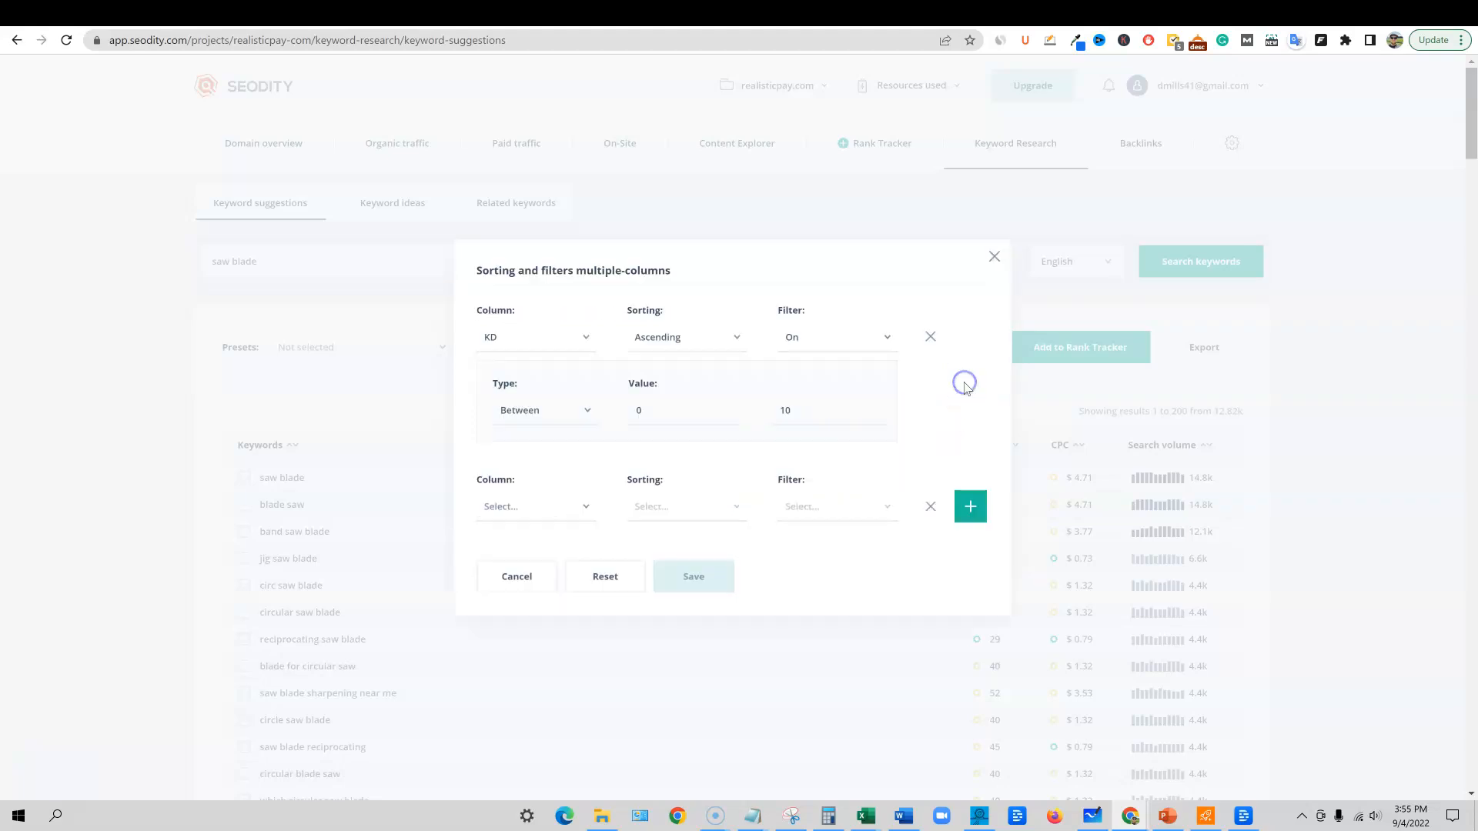
pyautogui.click(585, 505)
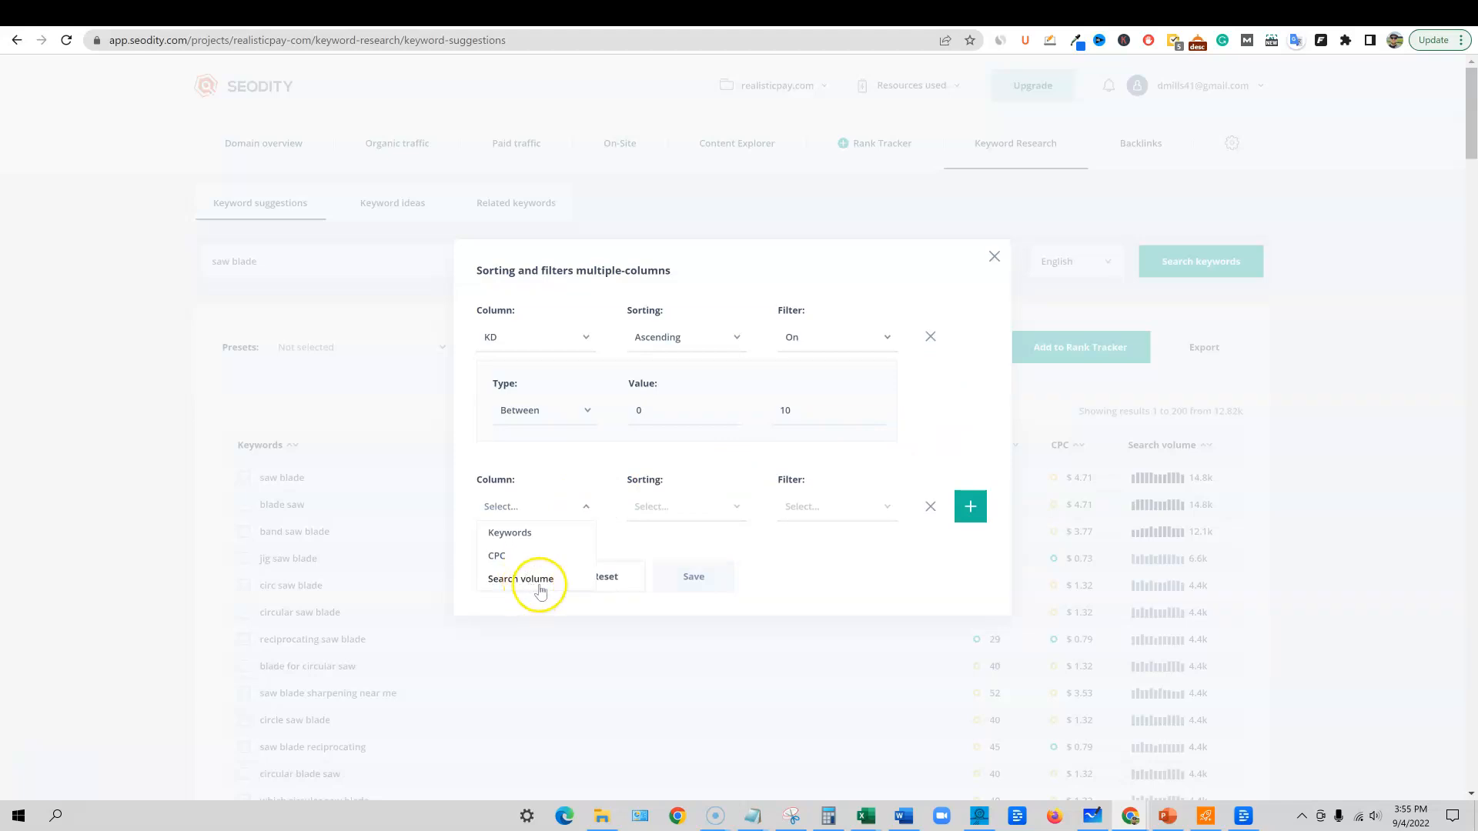
pyautogui.click(538, 583)
pyautogui.click(734, 508)
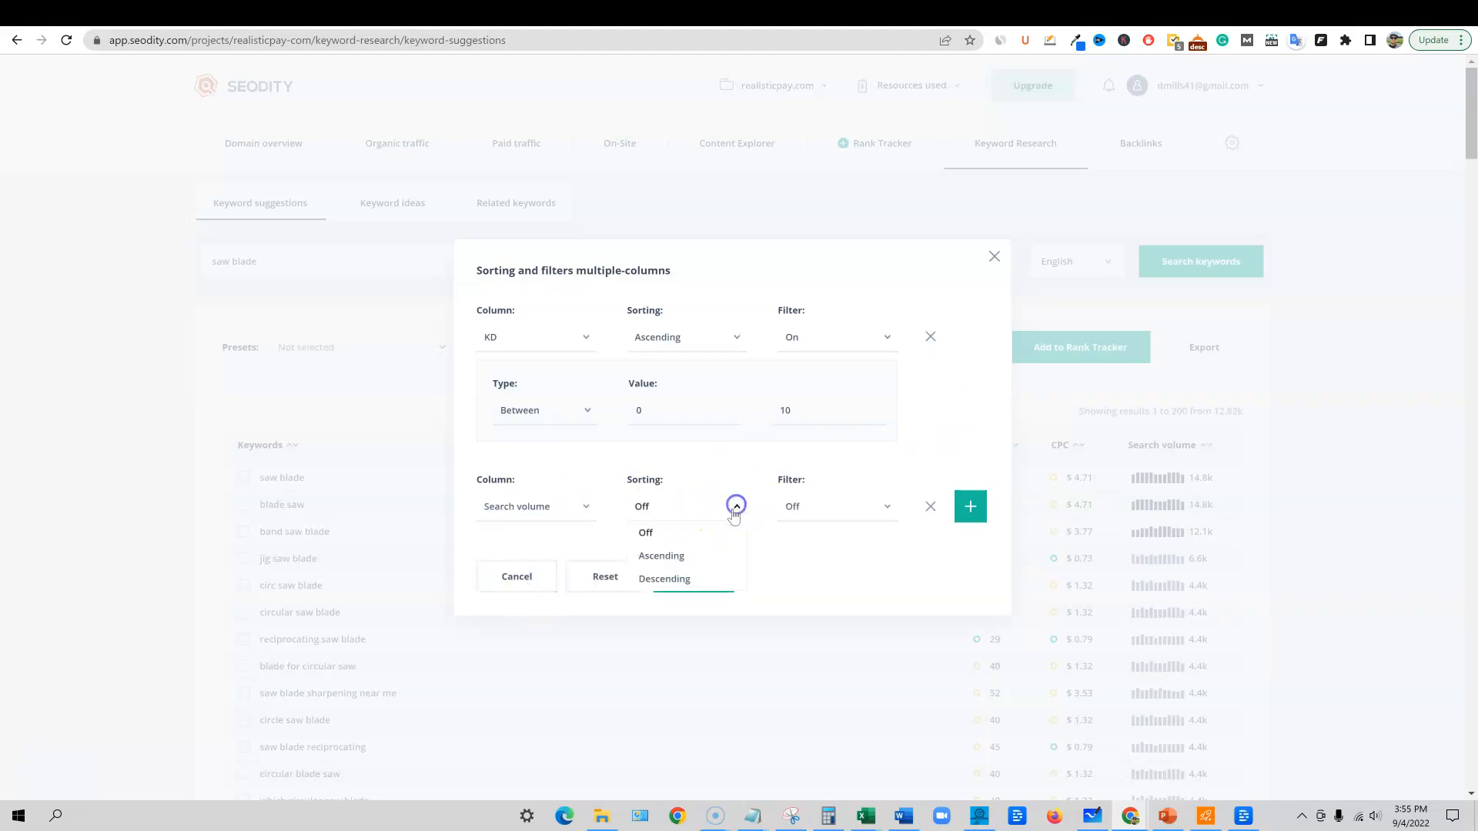
pyautogui.click(674, 557)
pyautogui.click(685, 579)
pyautogui.click(887, 507)
pyautogui.click(796, 556)
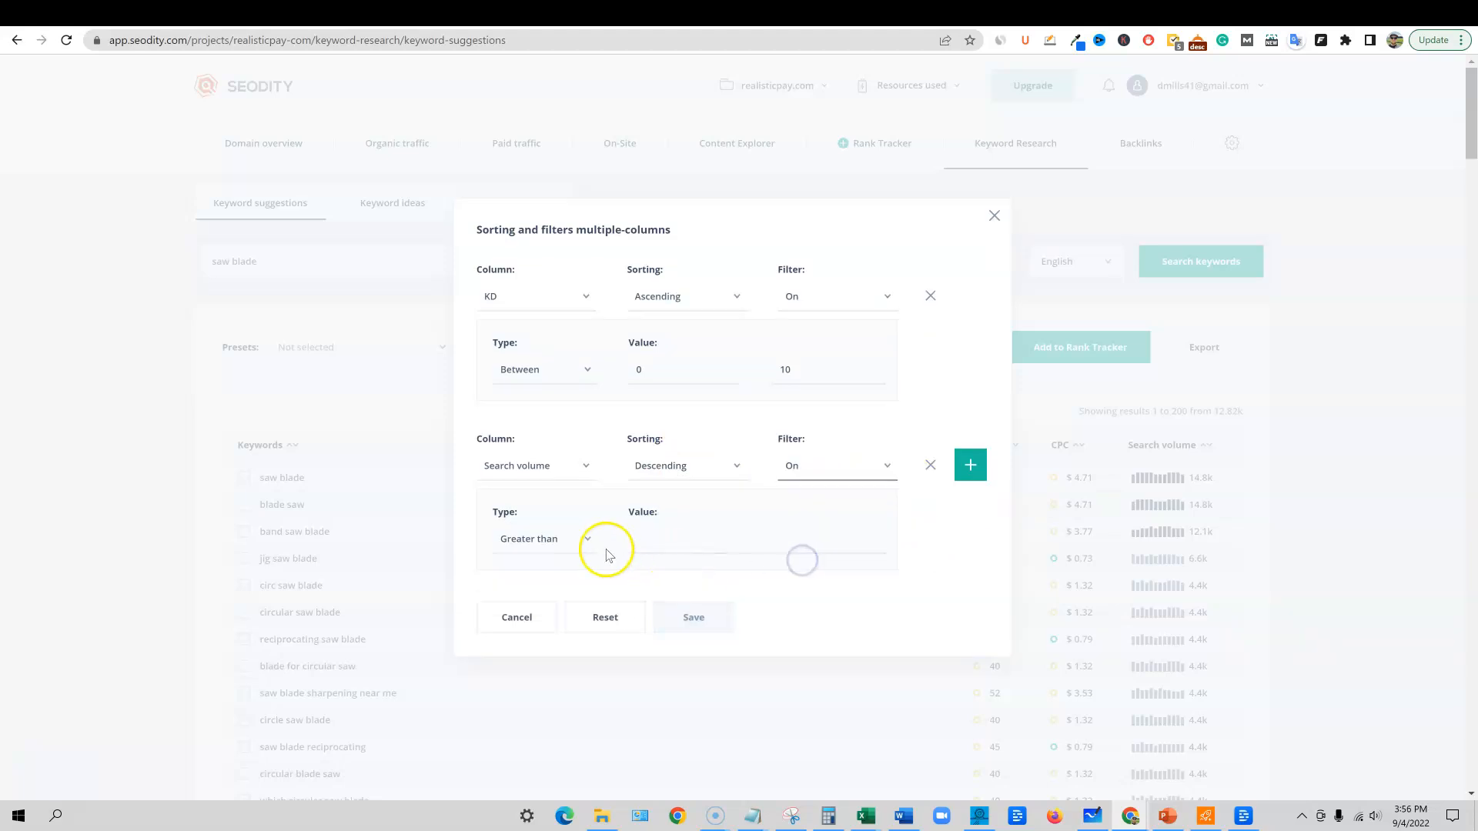
# Restrict the search volume filter to values between 10 and 1000 and save the sorting and filter rules
pyautogui.click(587, 543)
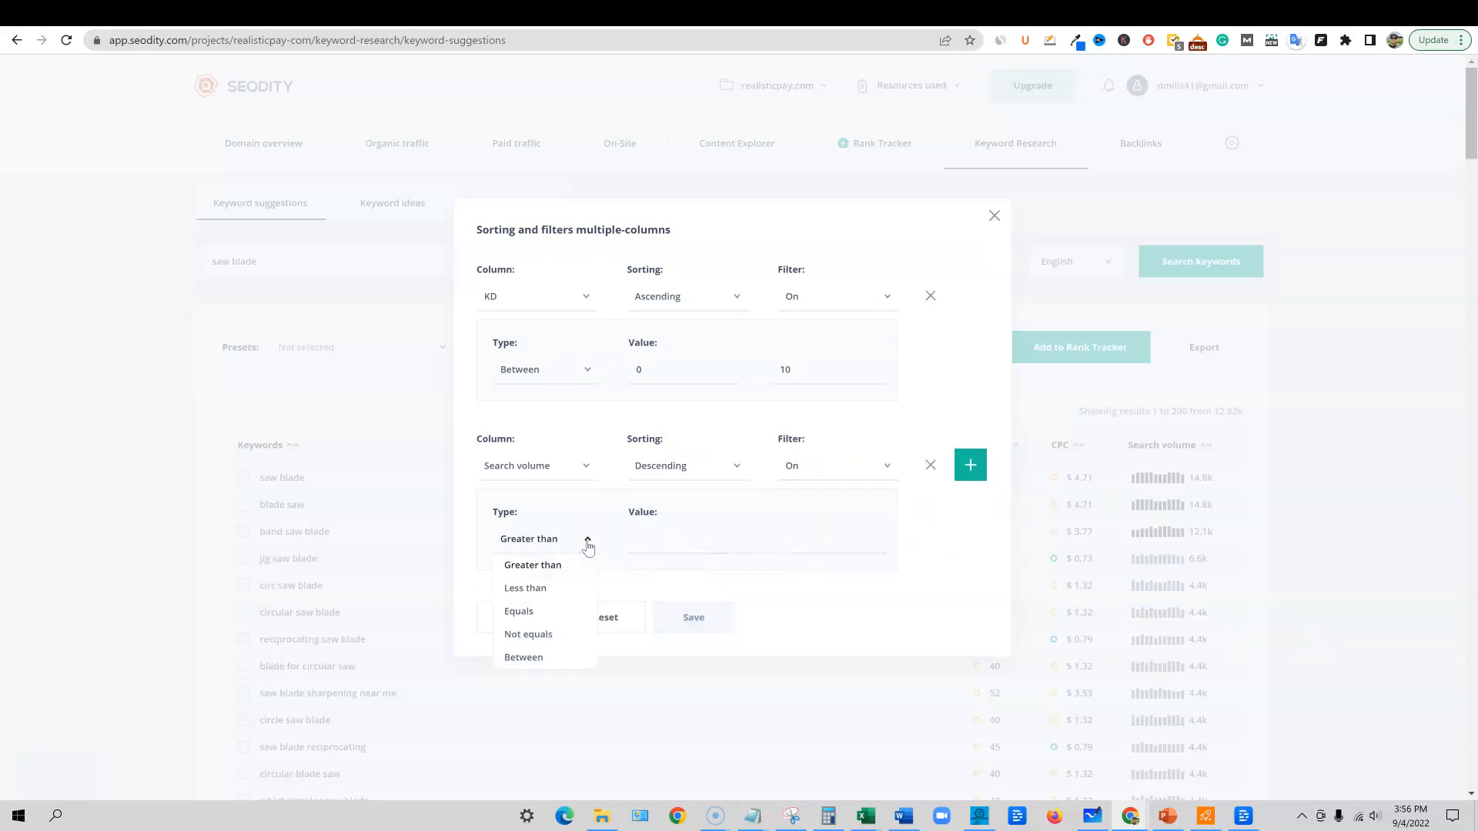
pyautogui.click(529, 656)
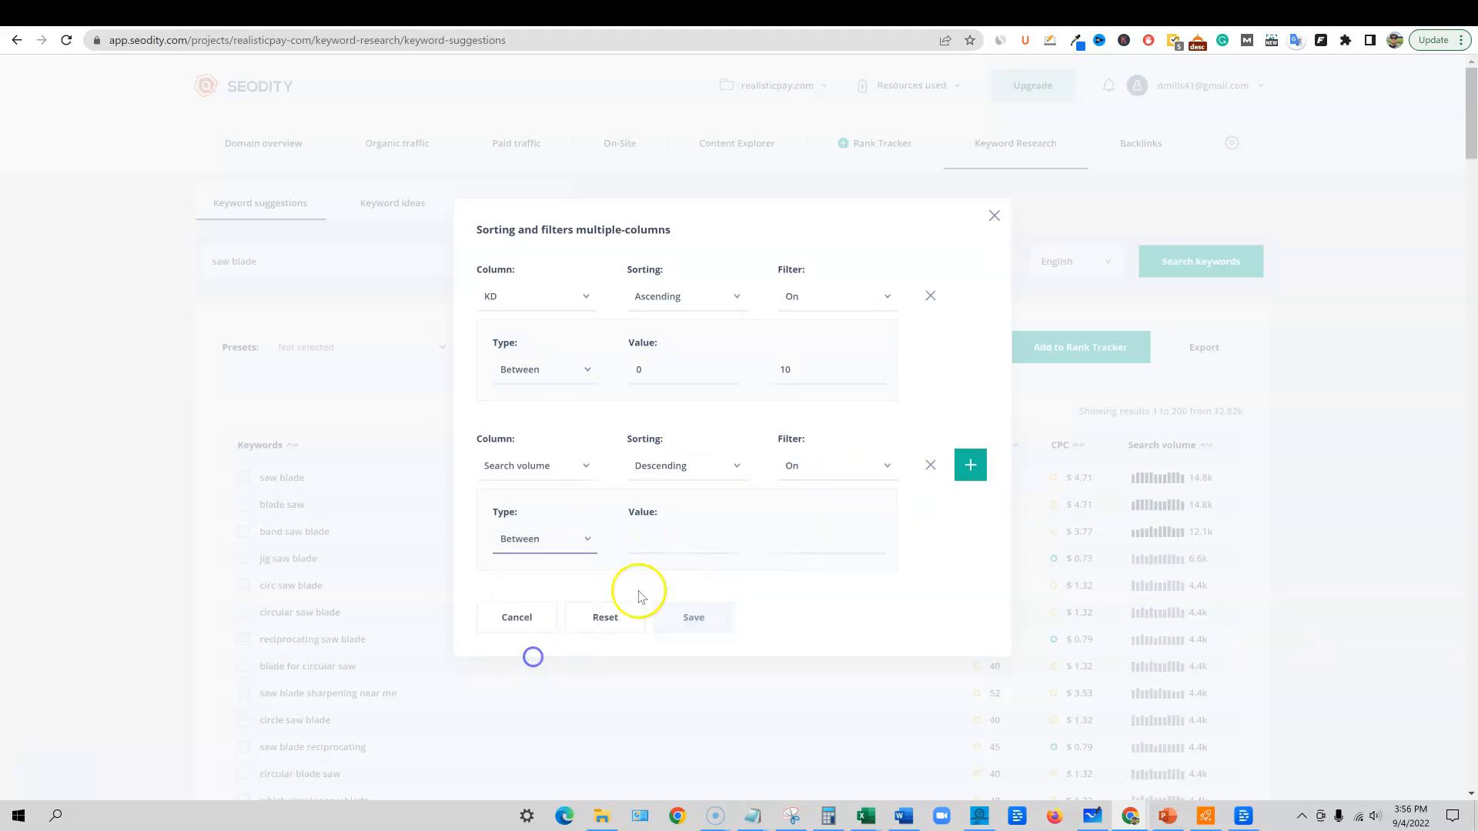
pyautogui.click(686, 546)
pyautogui.write('10')
pyautogui.click(779, 541)
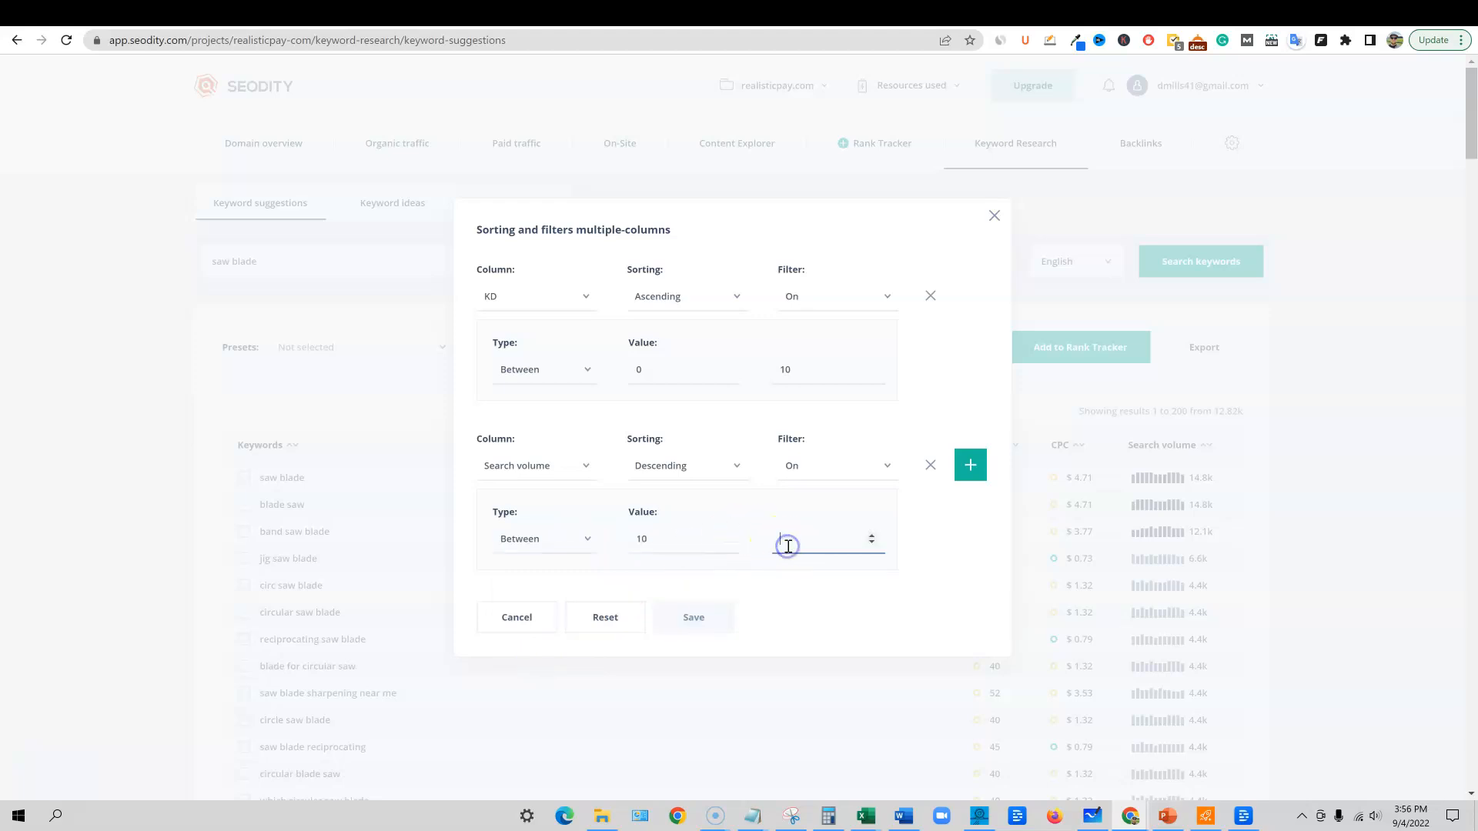
pyautogui.write('1000')
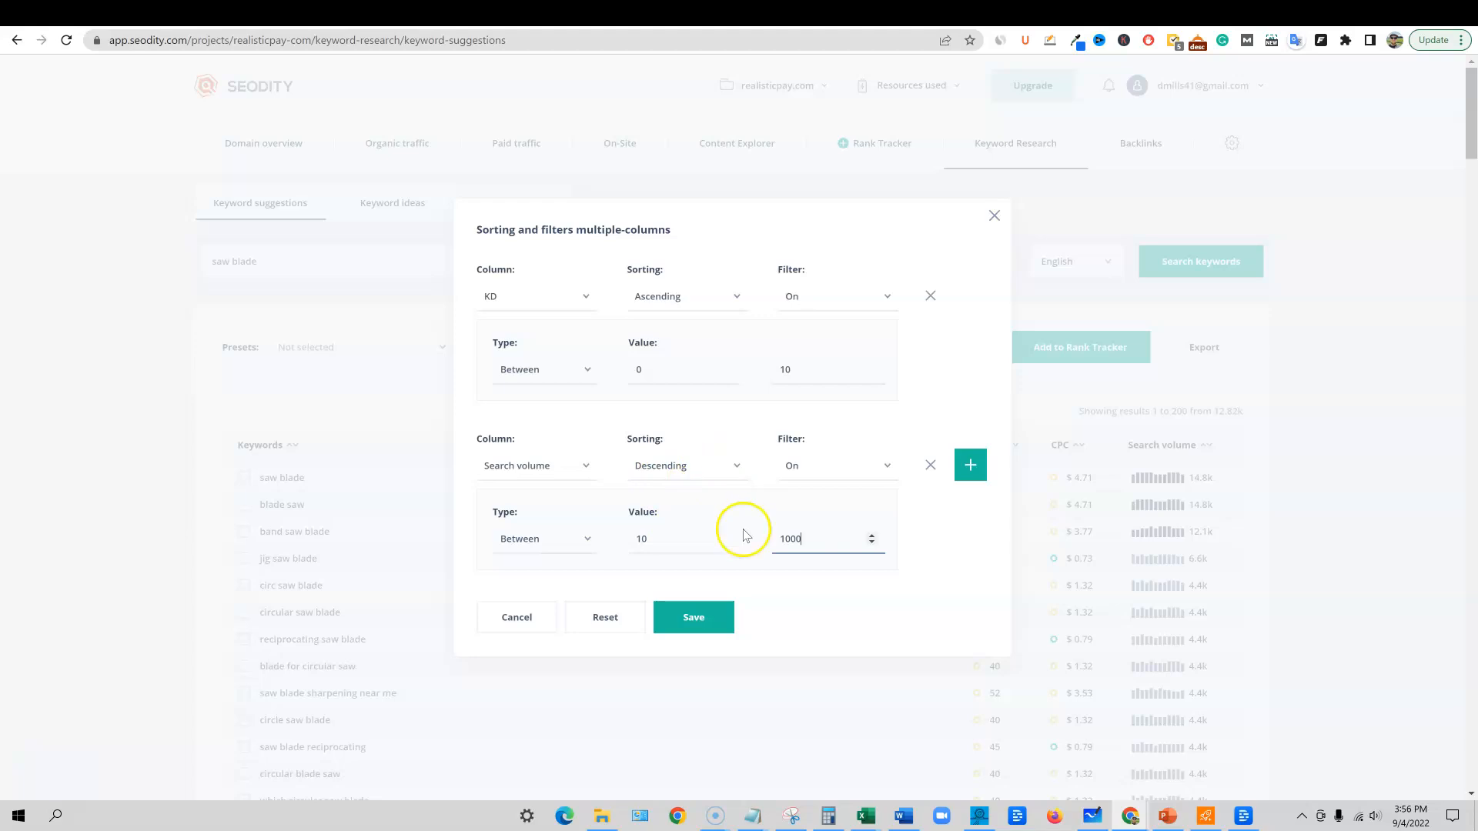
pyautogui.click(703, 620)
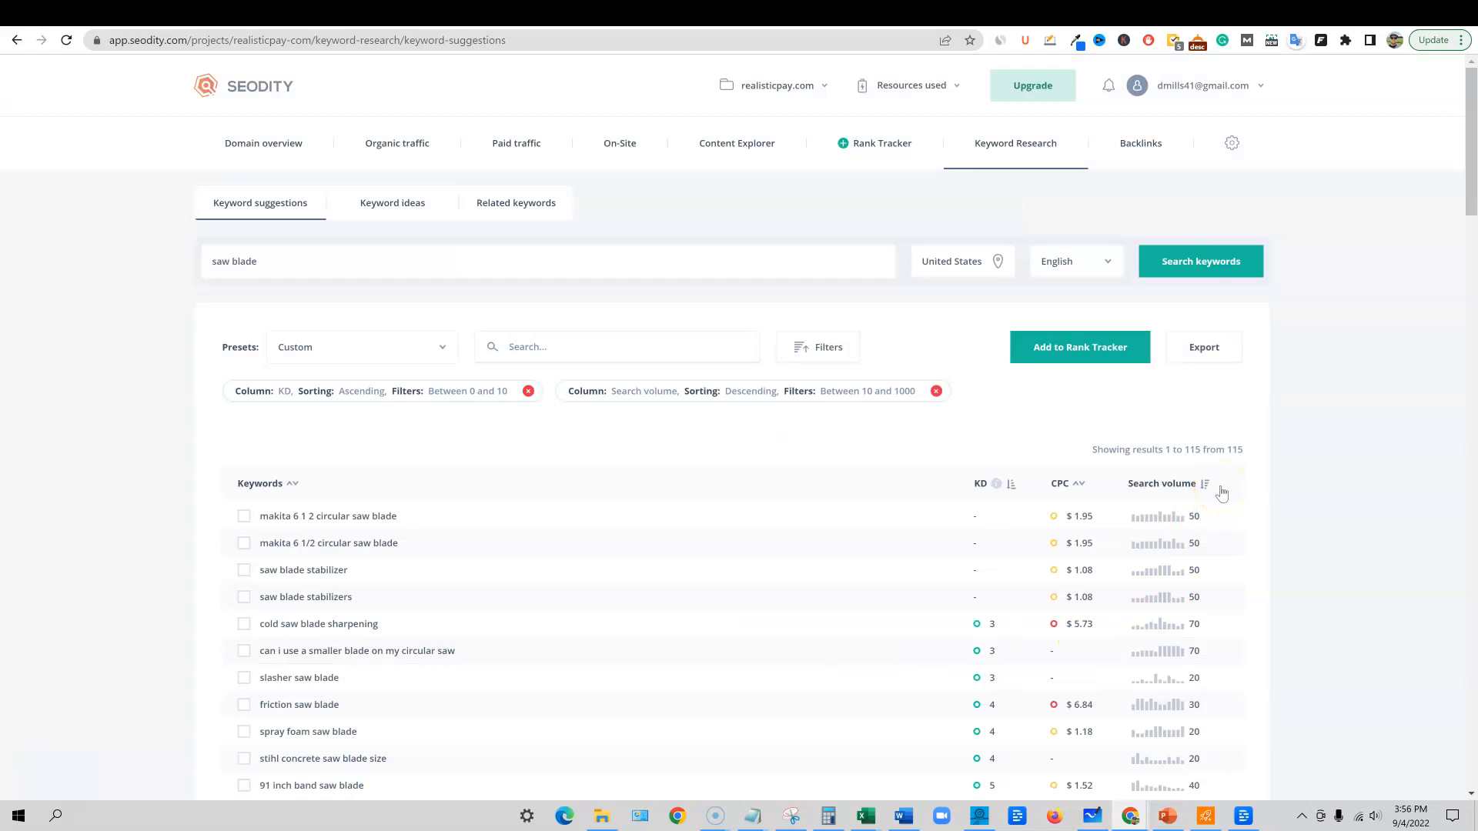
# Look through the filtered keyword suggestions, export them as CSV and open the downloaded file in Excel
pyautogui.scroll(-15, 924, 561)
pyautogui.scroll(-20, 910, 563)
pyautogui.scroll(7, 910, 556)
pyautogui.scroll(-7, 908, 546)
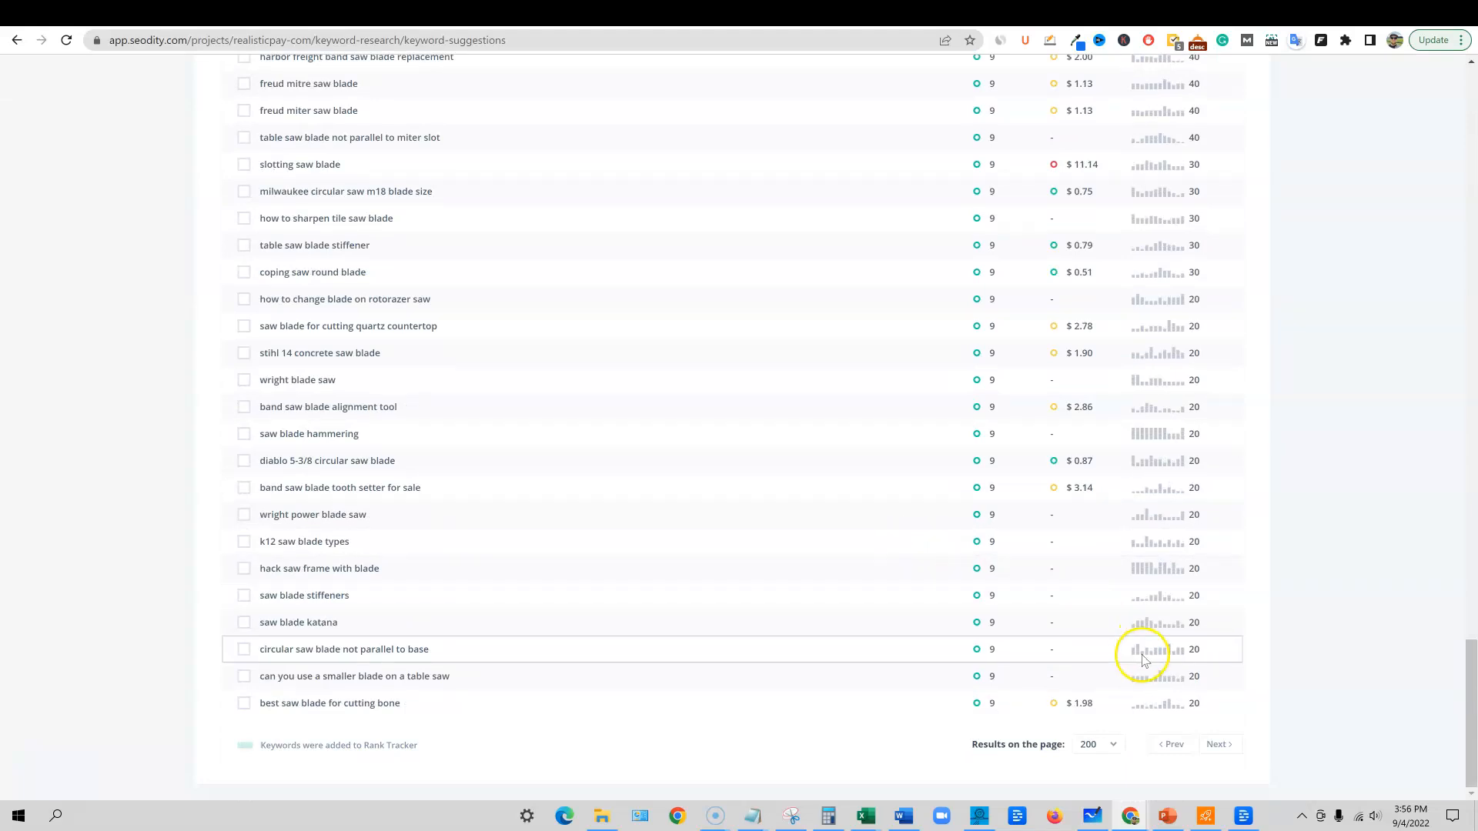
pyautogui.scroll(12, 1205, 539)
pyautogui.scroll(20, 1204, 522)
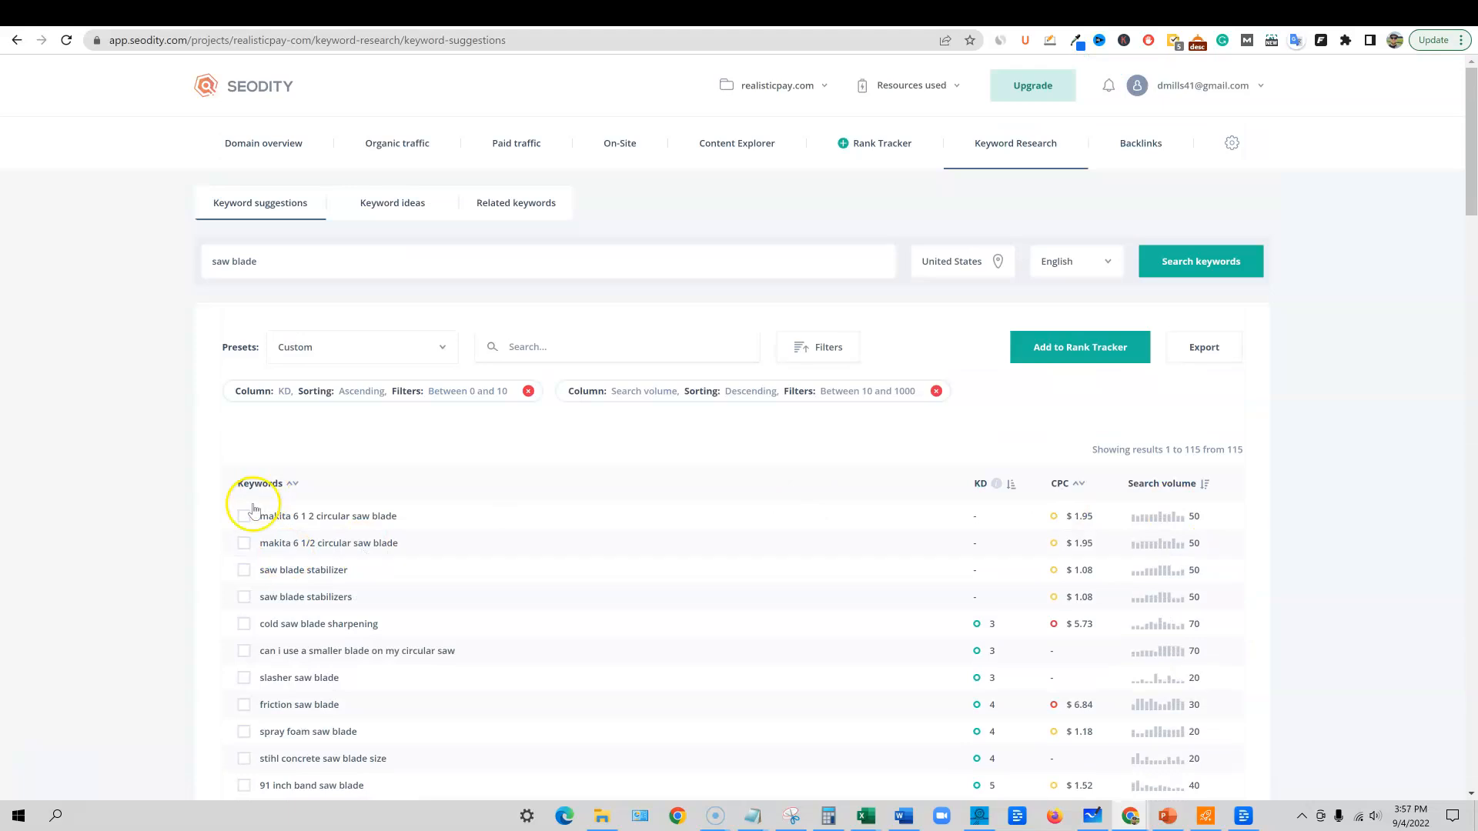
pyautogui.click(1205, 348)
pyautogui.click(679, 424)
pyautogui.click(758, 500)
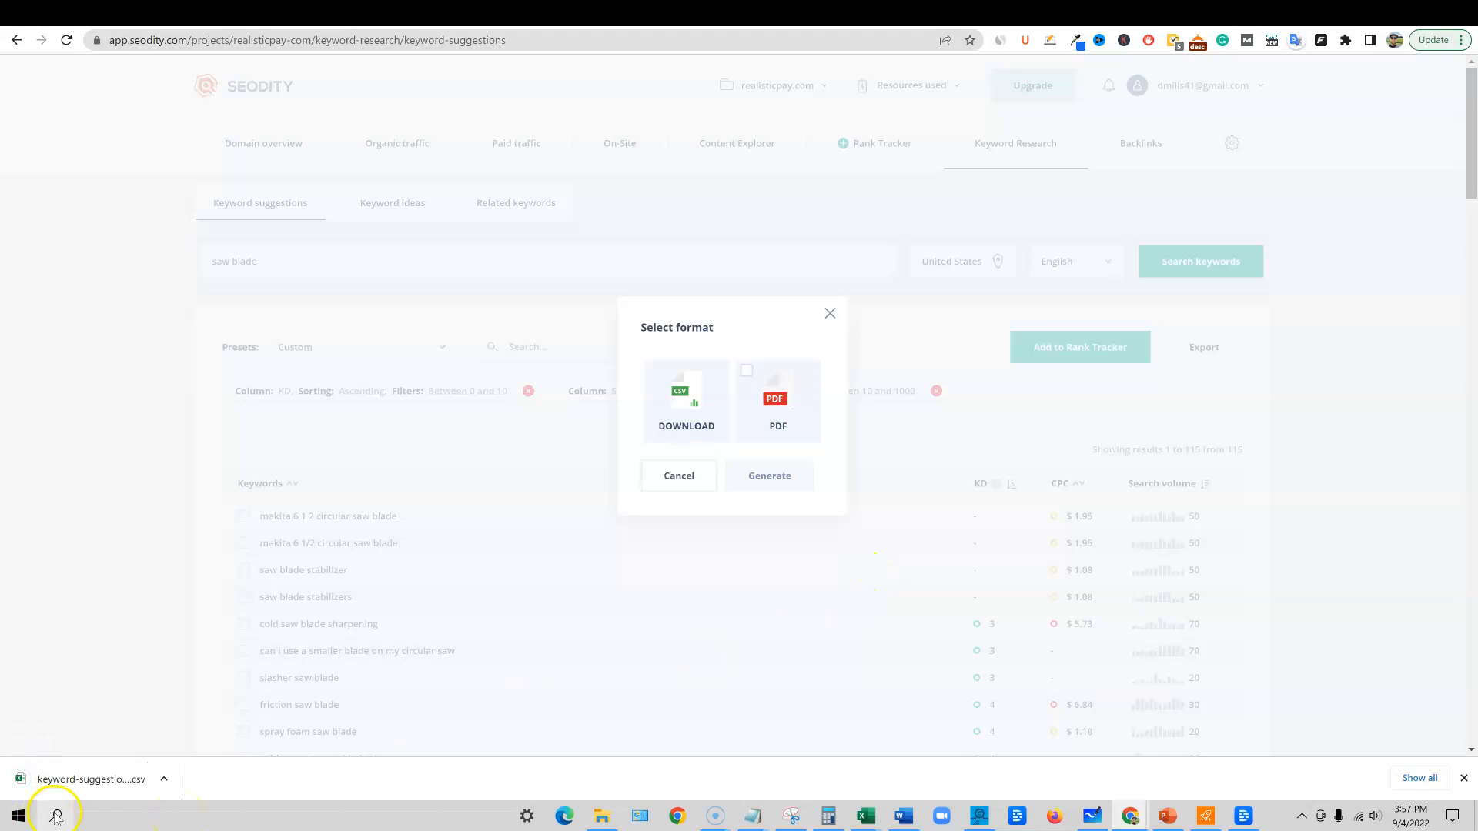
pyautogui.click(115, 776)
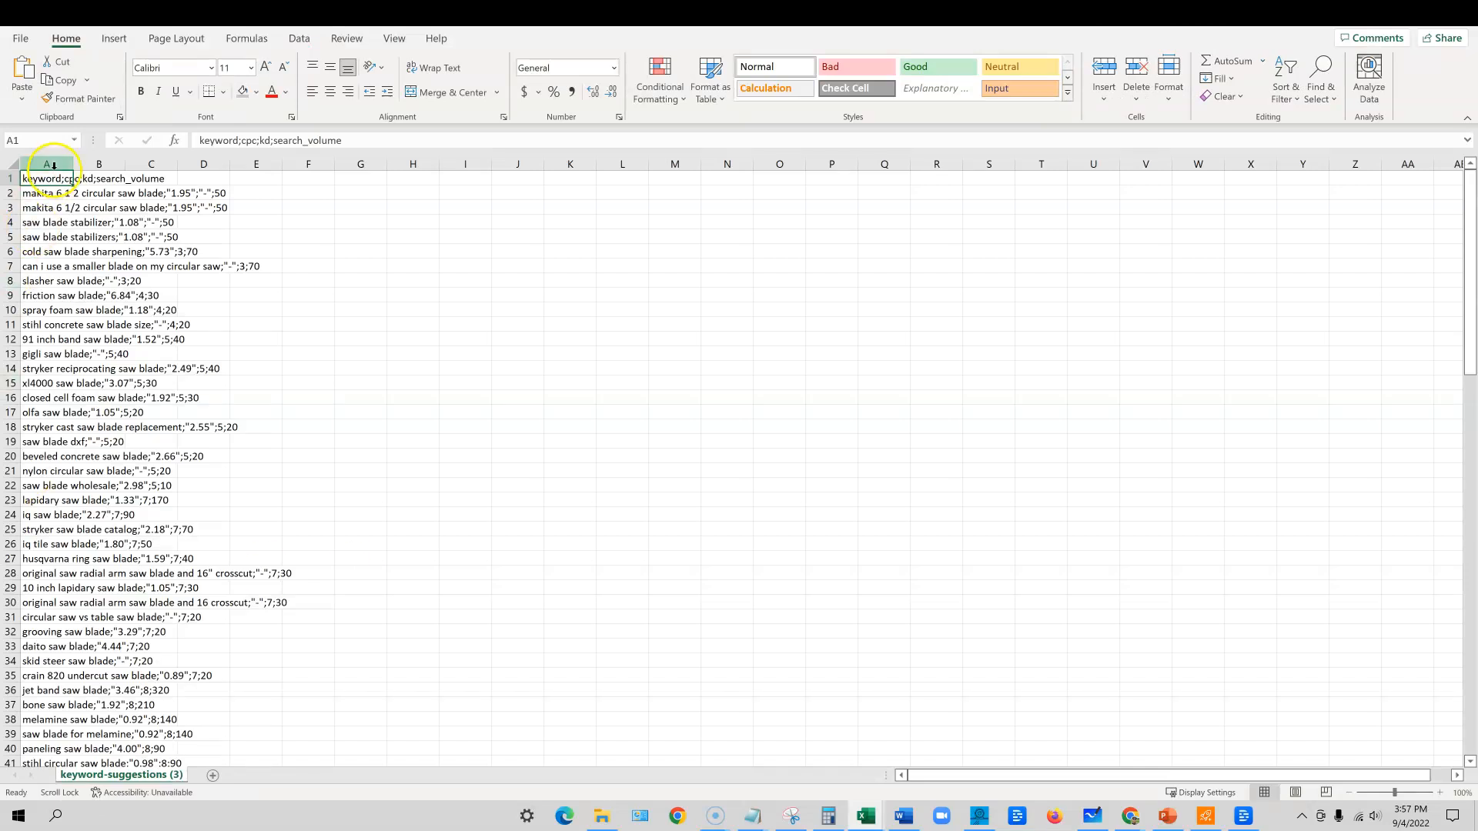
# Split column A of the new export into separate columns with Text to Columns, using ";" as the delimiter
pyautogui.click(54, 161)
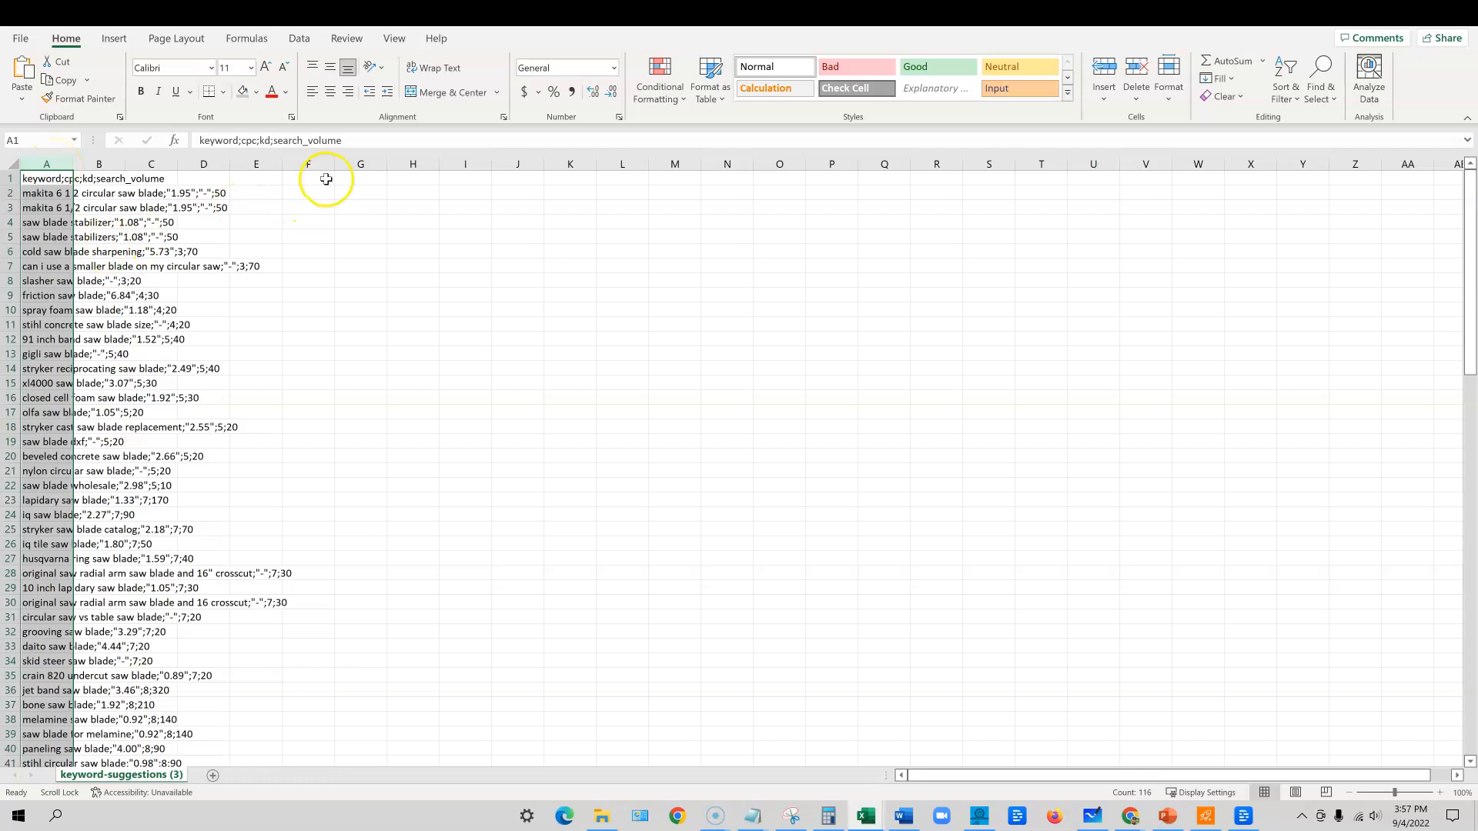
pyautogui.click(300, 38)
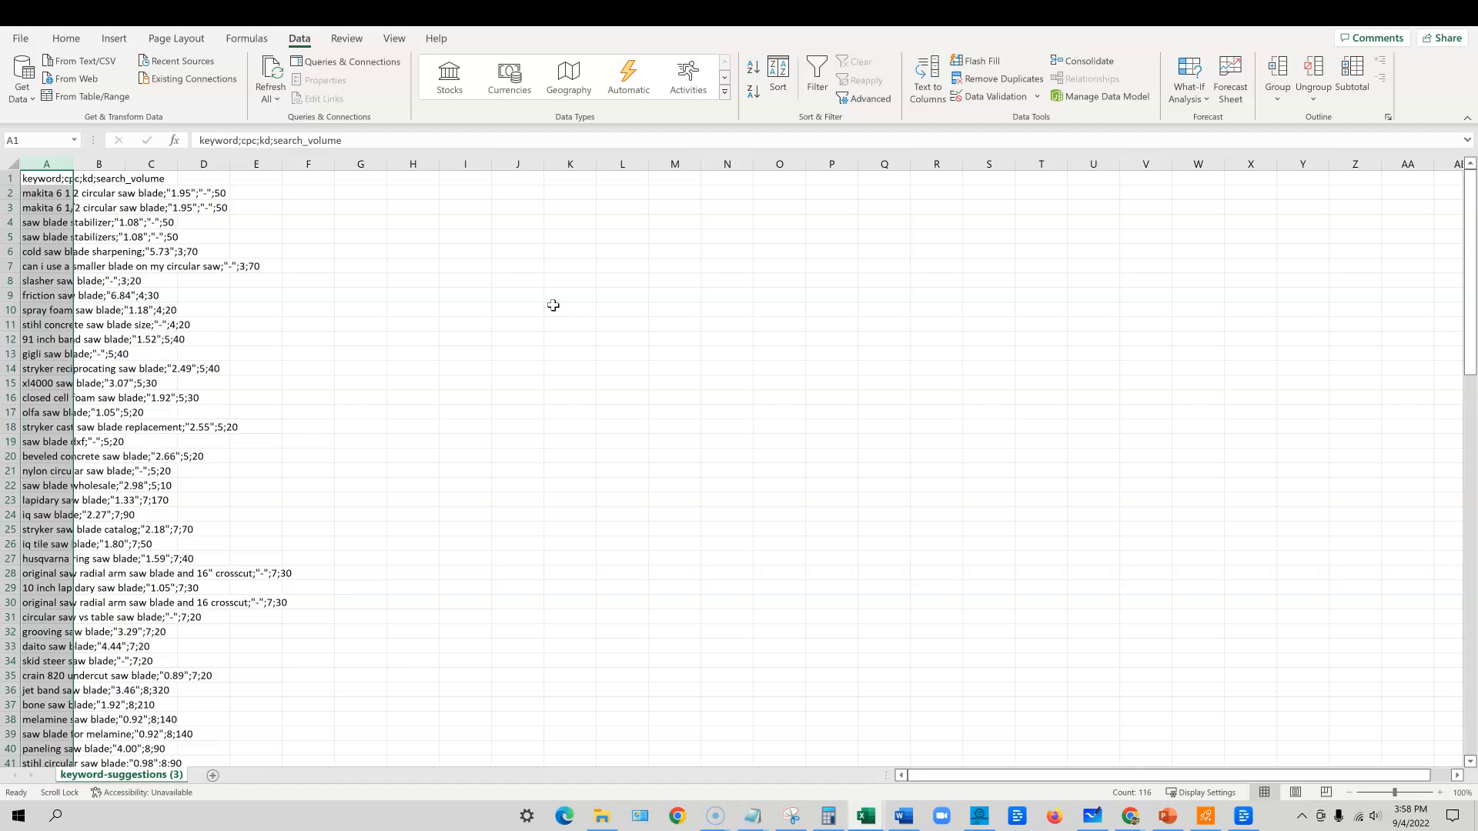
pyautogui.click(55, 163)
pyautogui.click(929, 99)
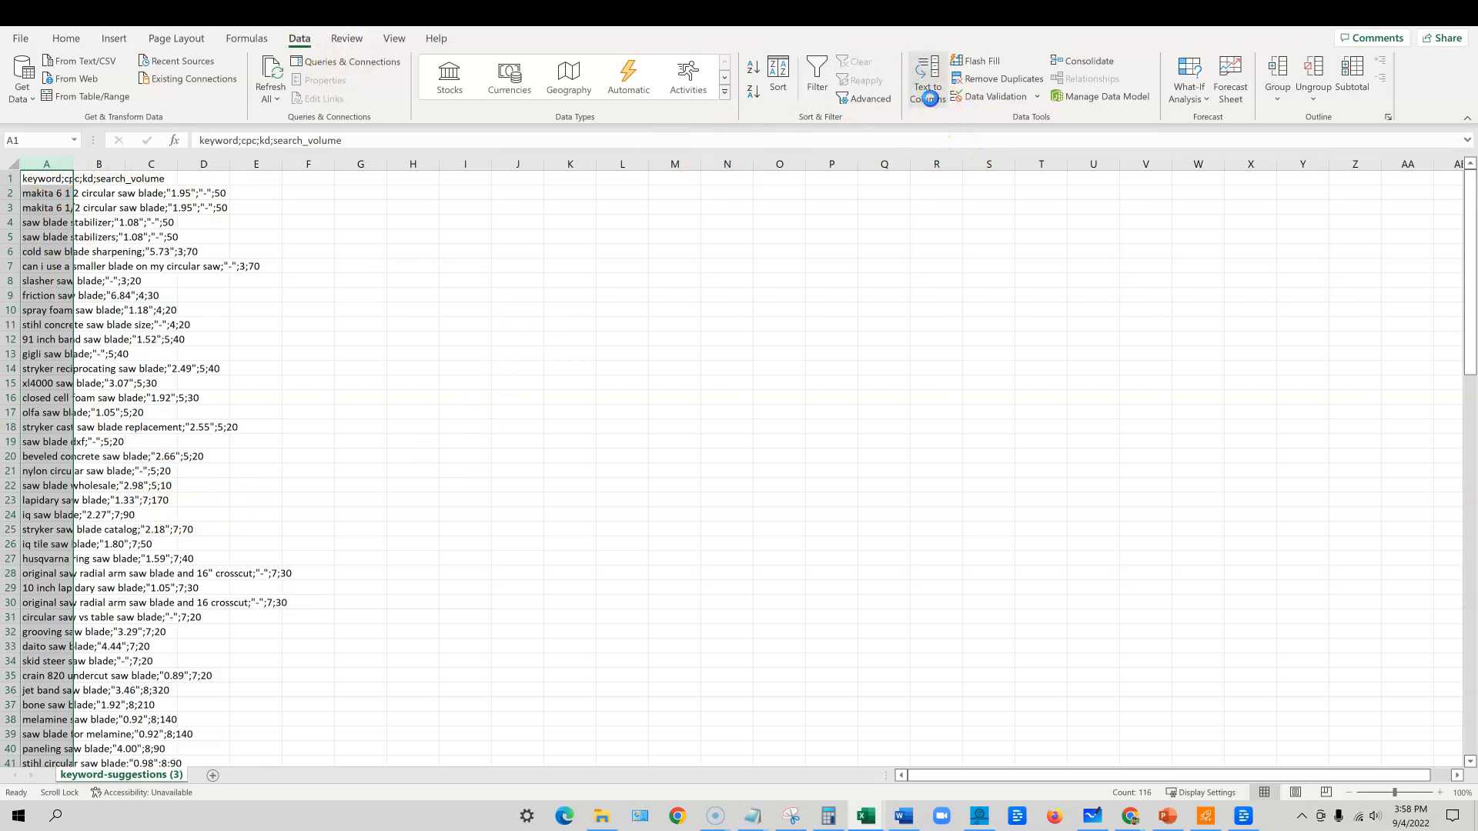
pyautogui.click(420, 376)
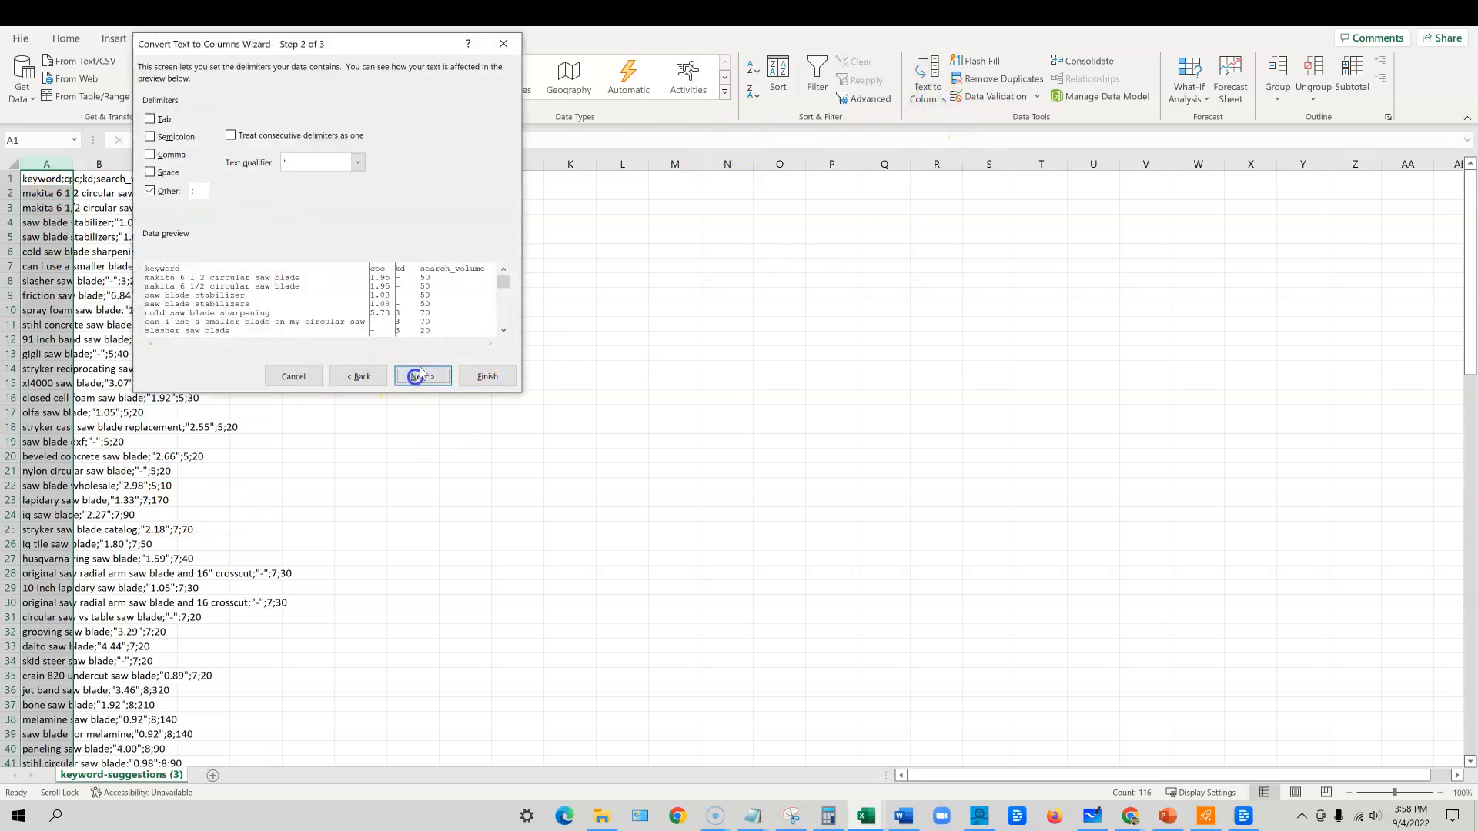
pyautogui.click(488, 377)
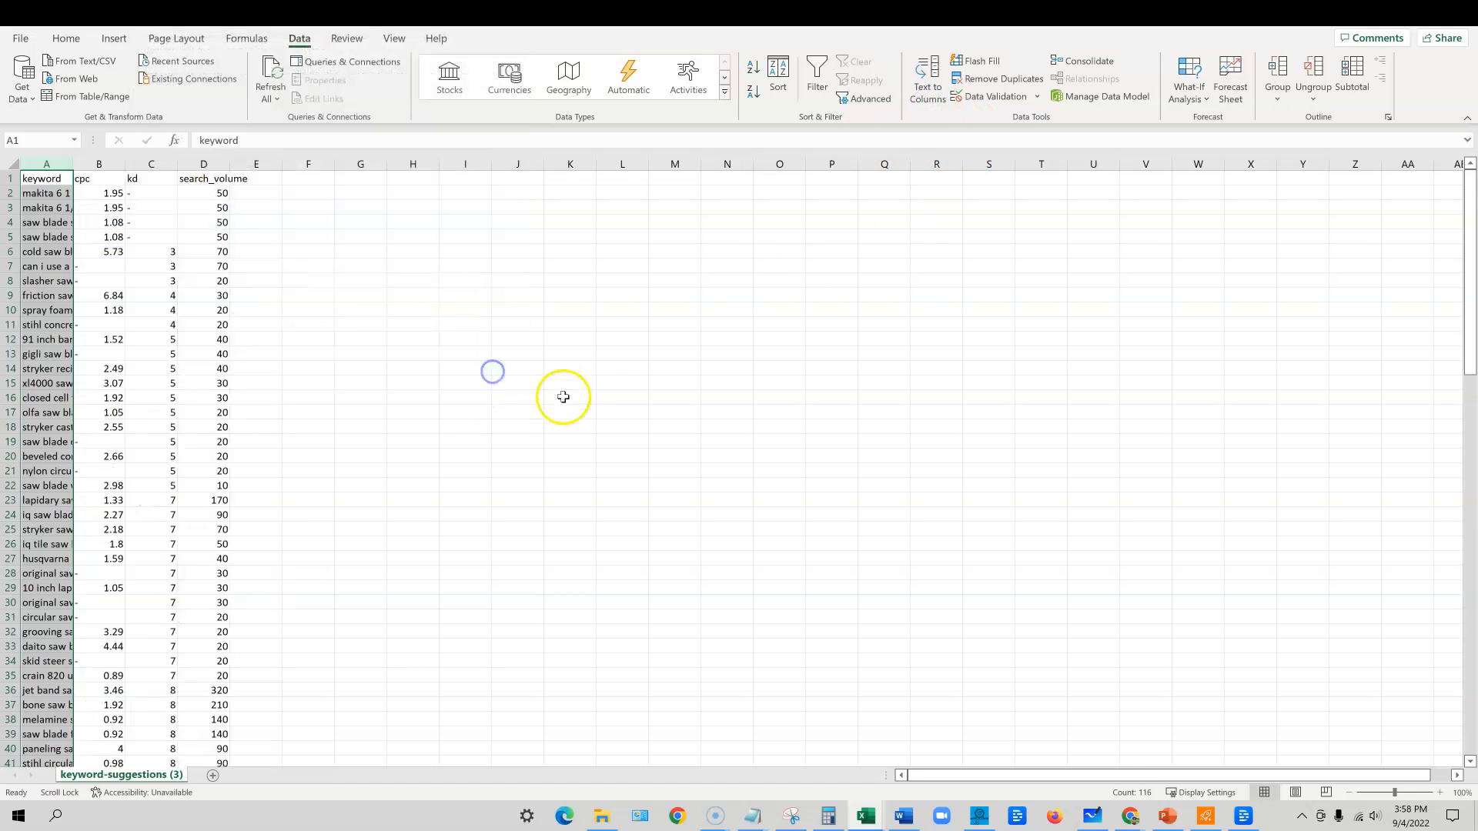
# Widen column A to fit the keywords and look over the split rows
pyautogui.doubleClick(76, 167)
pyautogui.click(398, 281)
pyautogui.click(565, 252)
pyautogui.scroll(-10, 518, 485)
pyautogui.scroll(7, 461, 579)
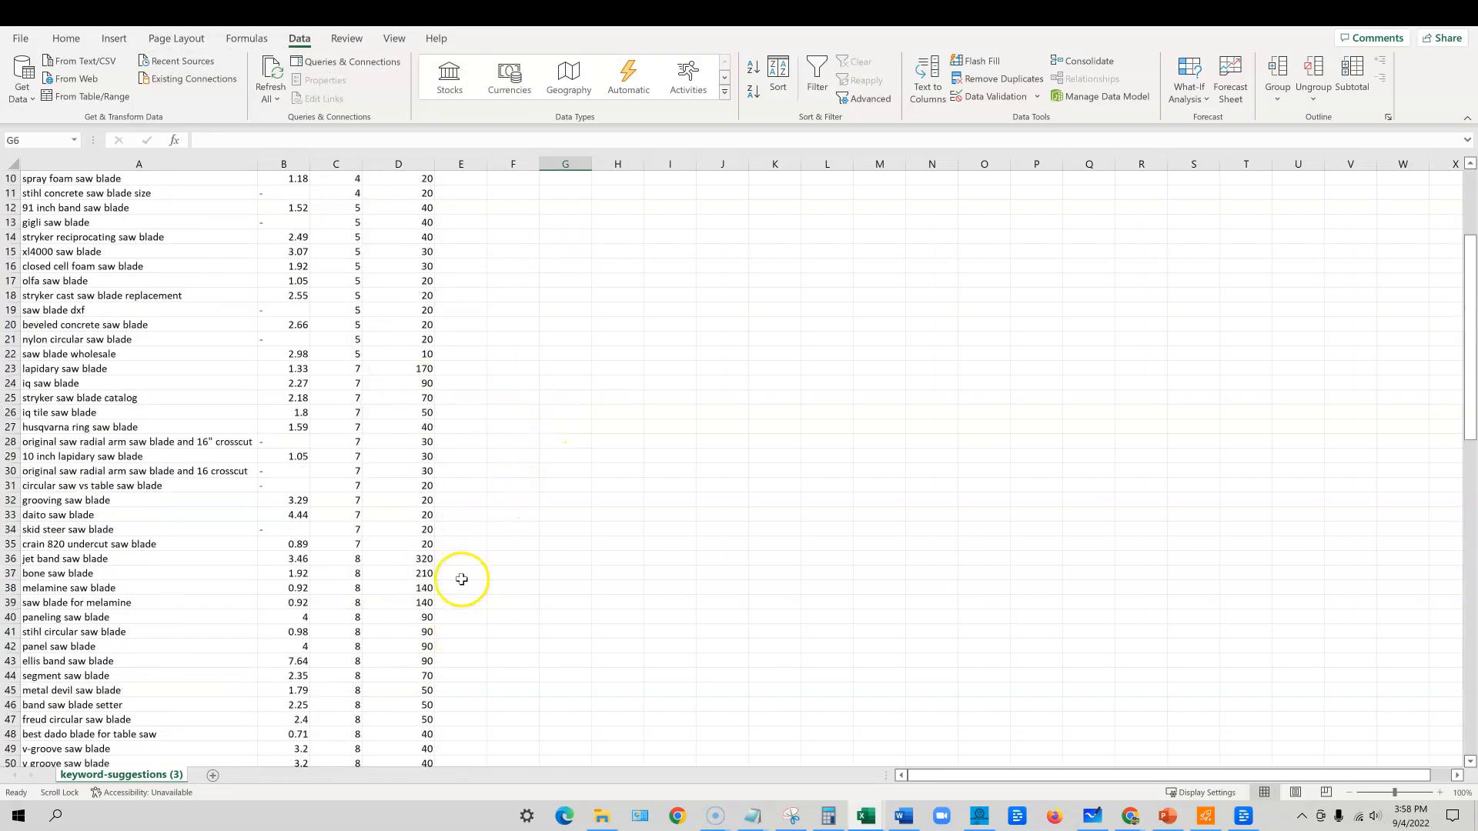
pyautogui.scroll(3, 461, 579)
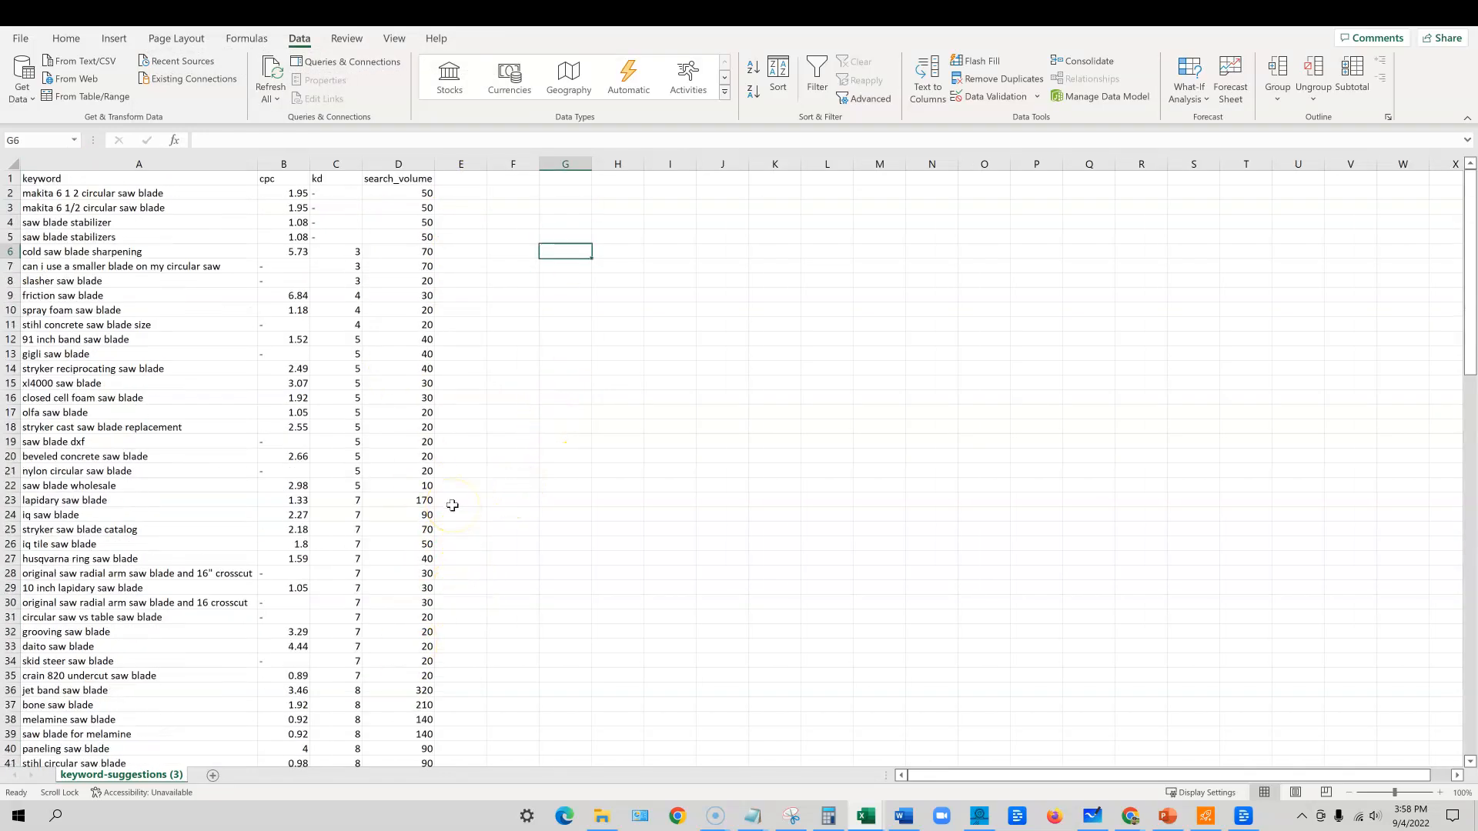
# Examine the exported keywords with their CPC, KD and search volume values as candidates for further research
pyautogui.click(182, 160)
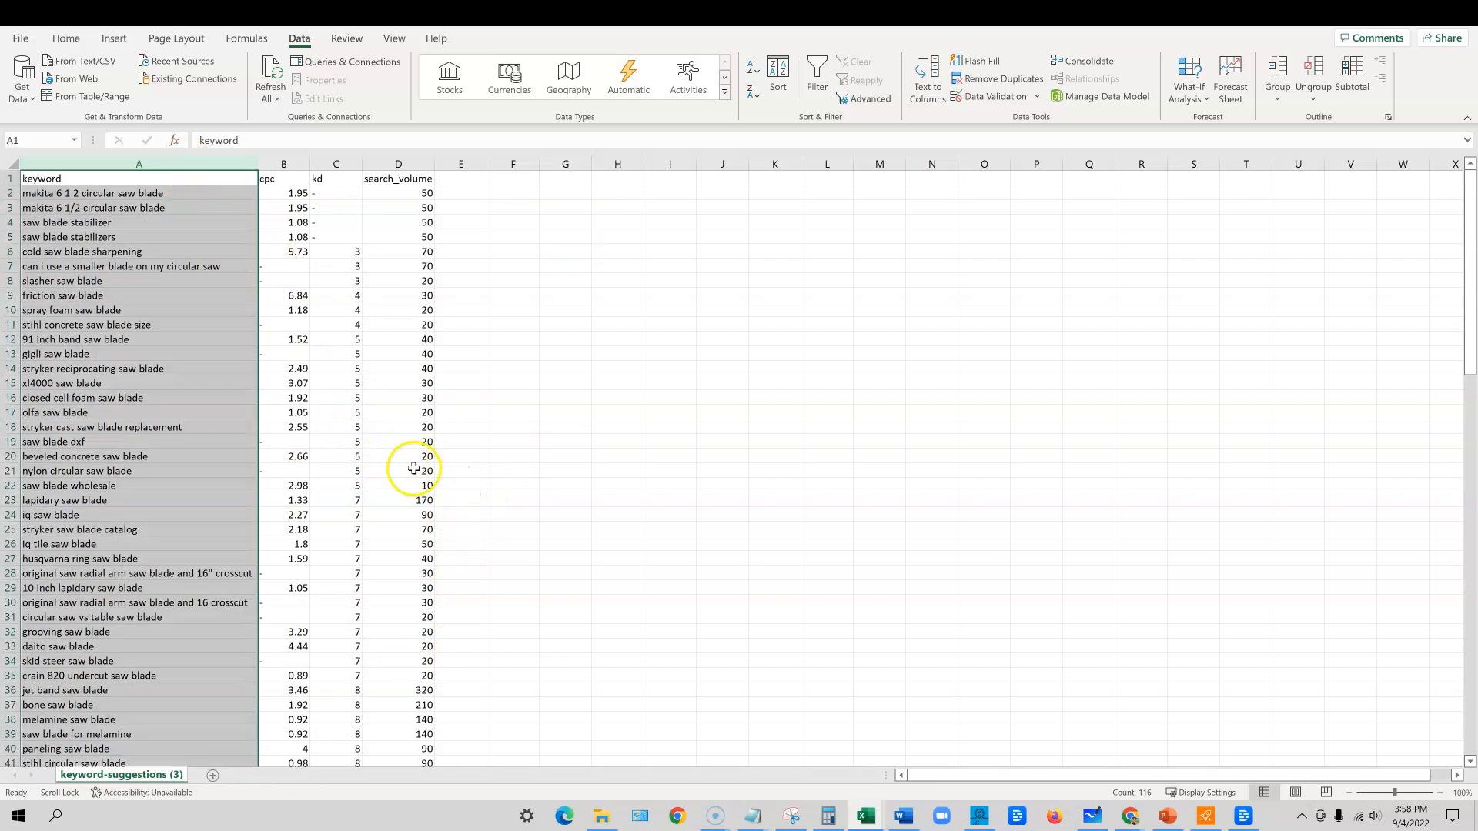
pyautogui.click(422, 395)
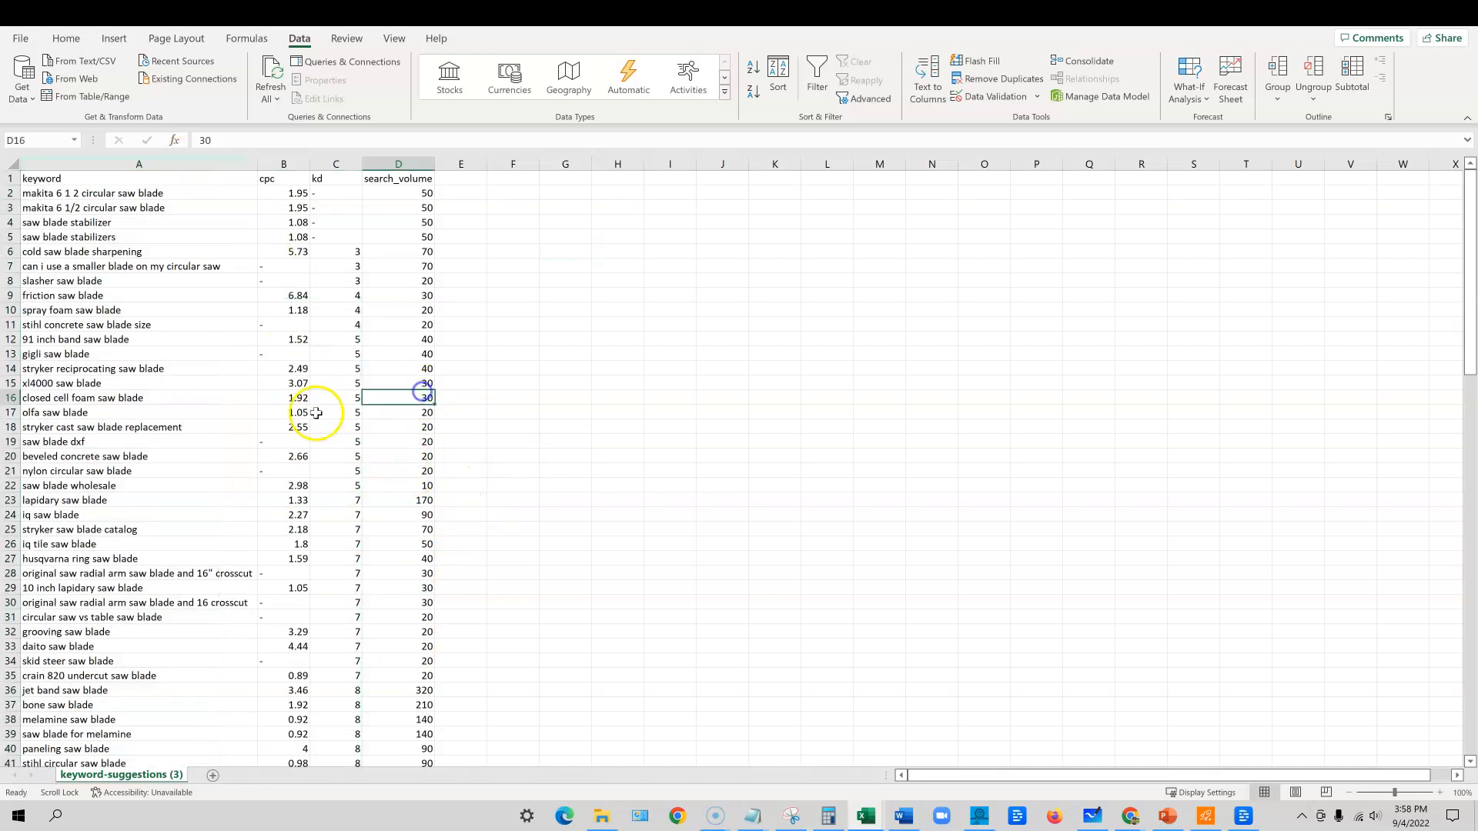
pyautogui.click(472, 179)
pyautogui.moveTo(472, 179); pyautogui.dragTo(462, 435)
pyautogui.click(128, 373)
pyautogui.scroll(7, 123, 385)
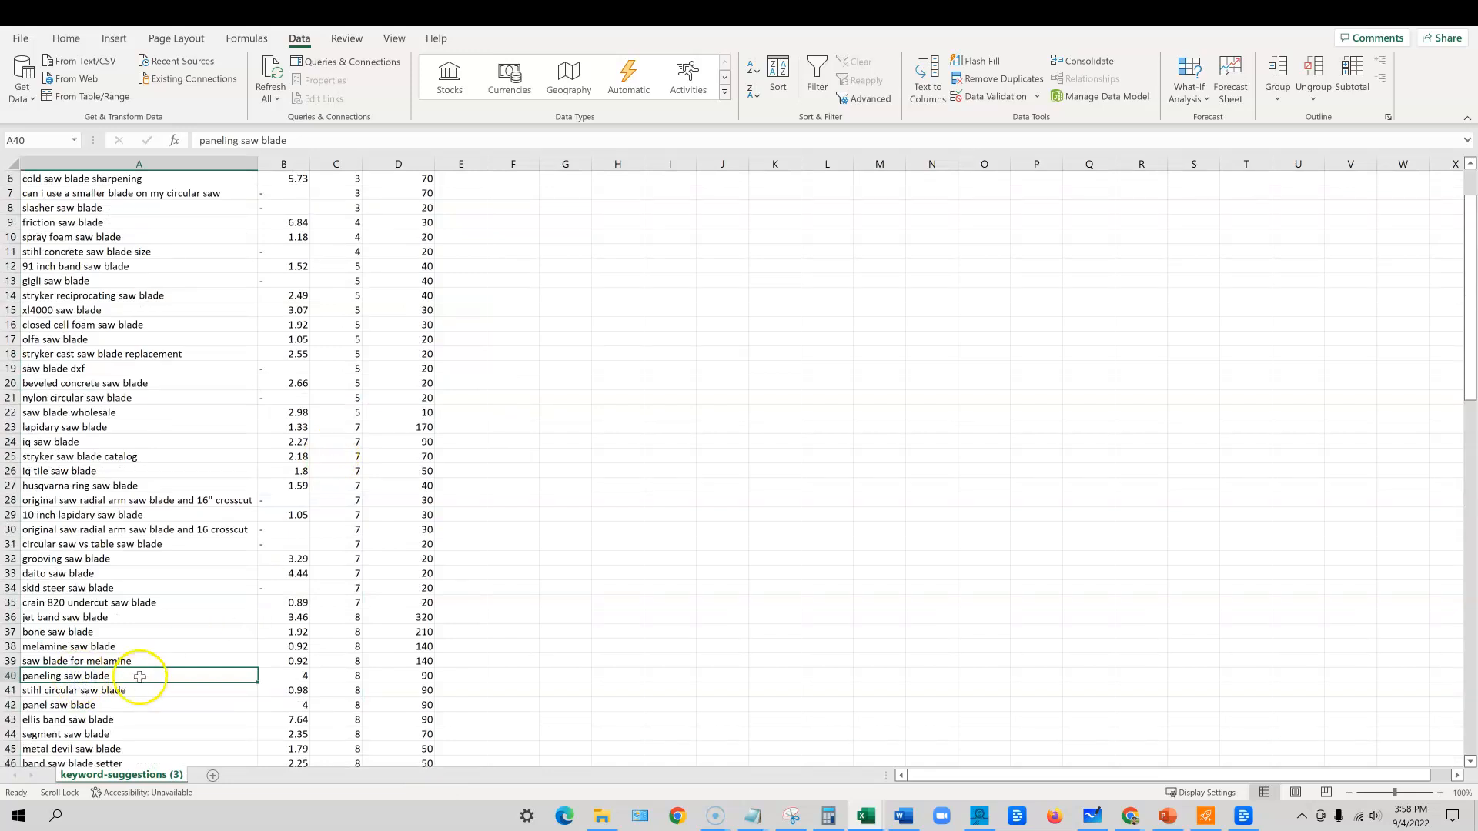
pyautogui.scroll(2, 512, 557)
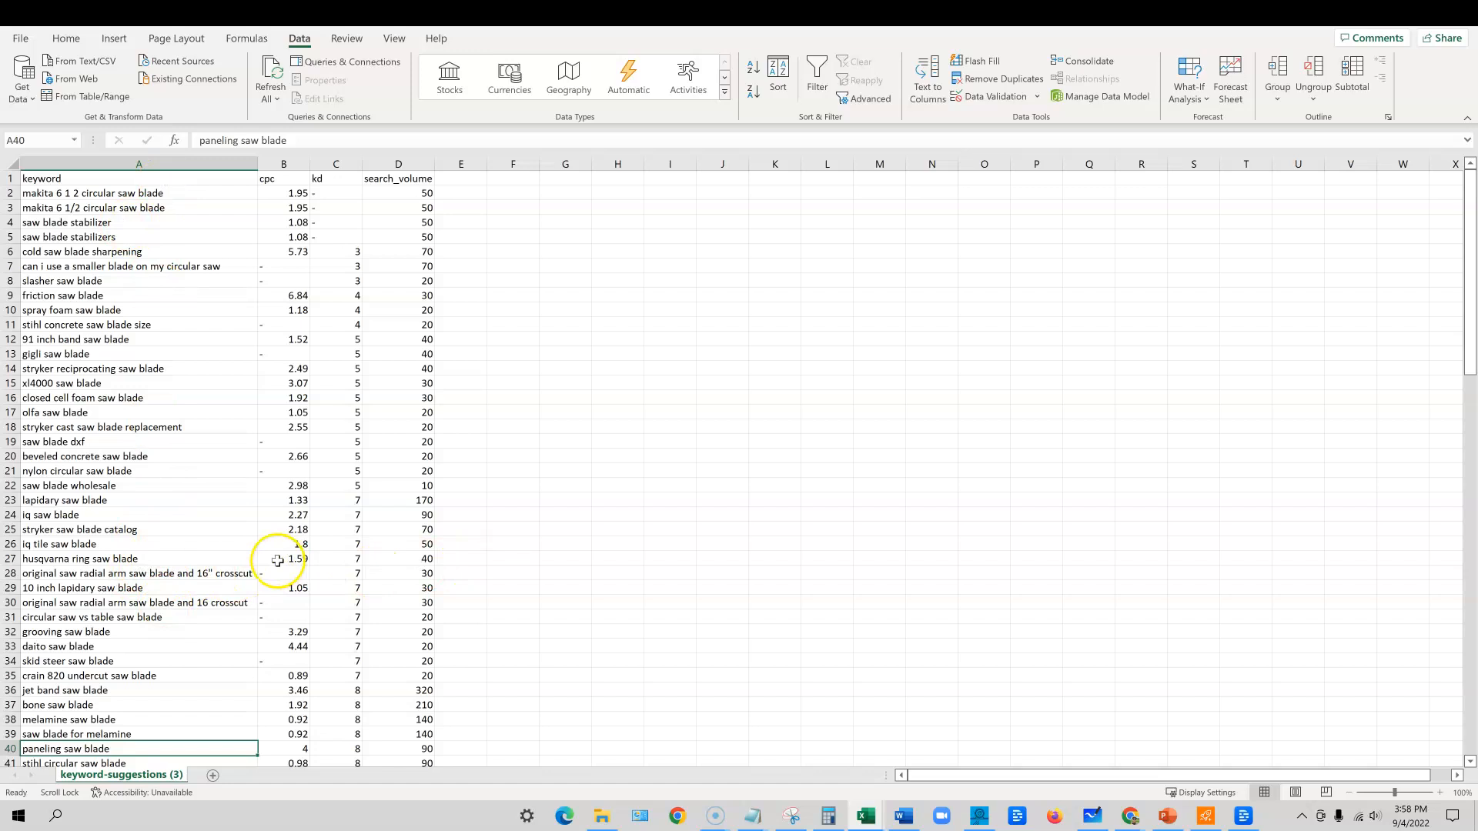
pyautogui.moveTo(108, 194); pyautogui.dragTo(99, 759)
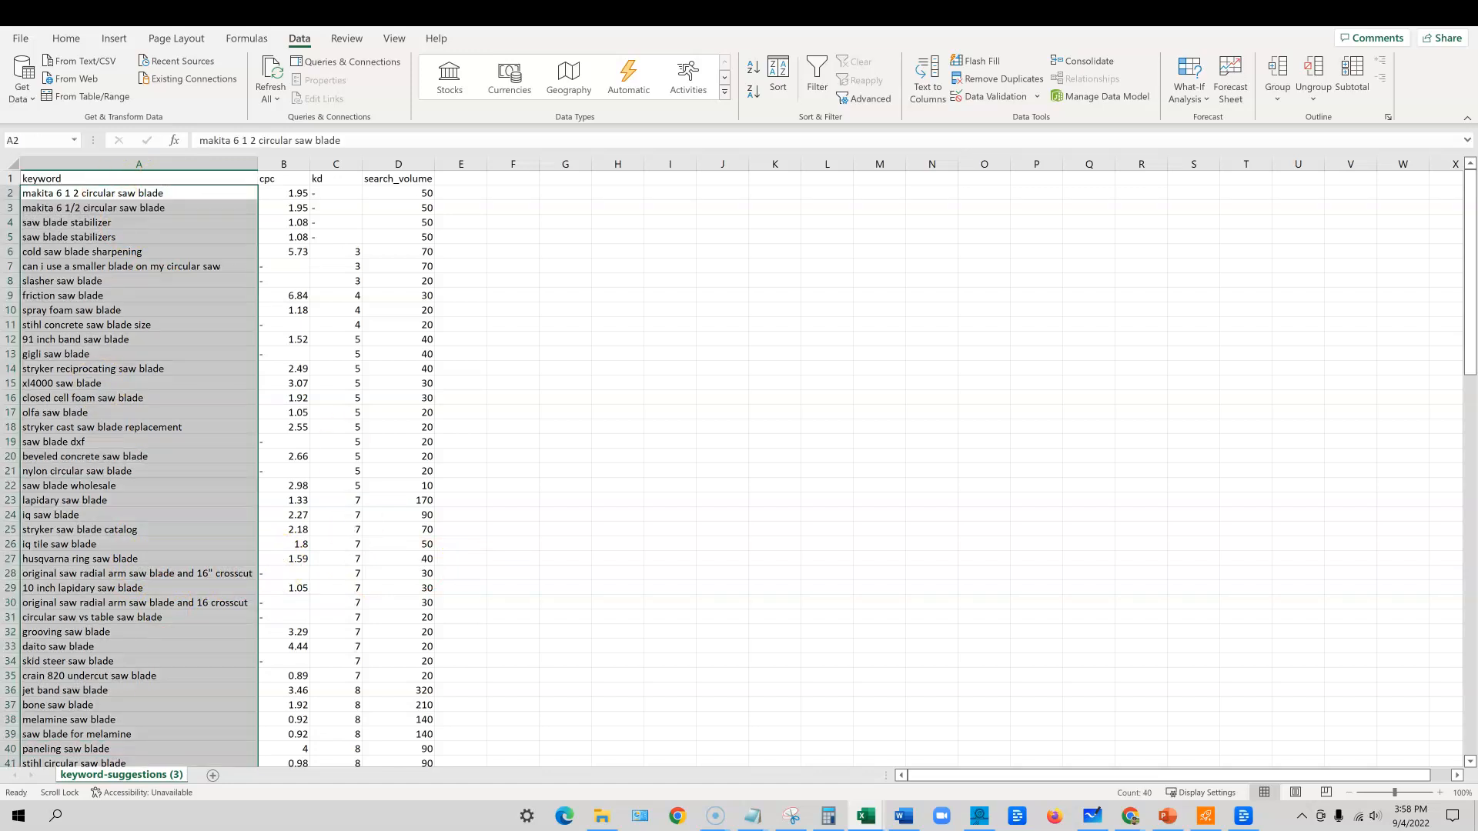
pyautogui.click(373, 461)
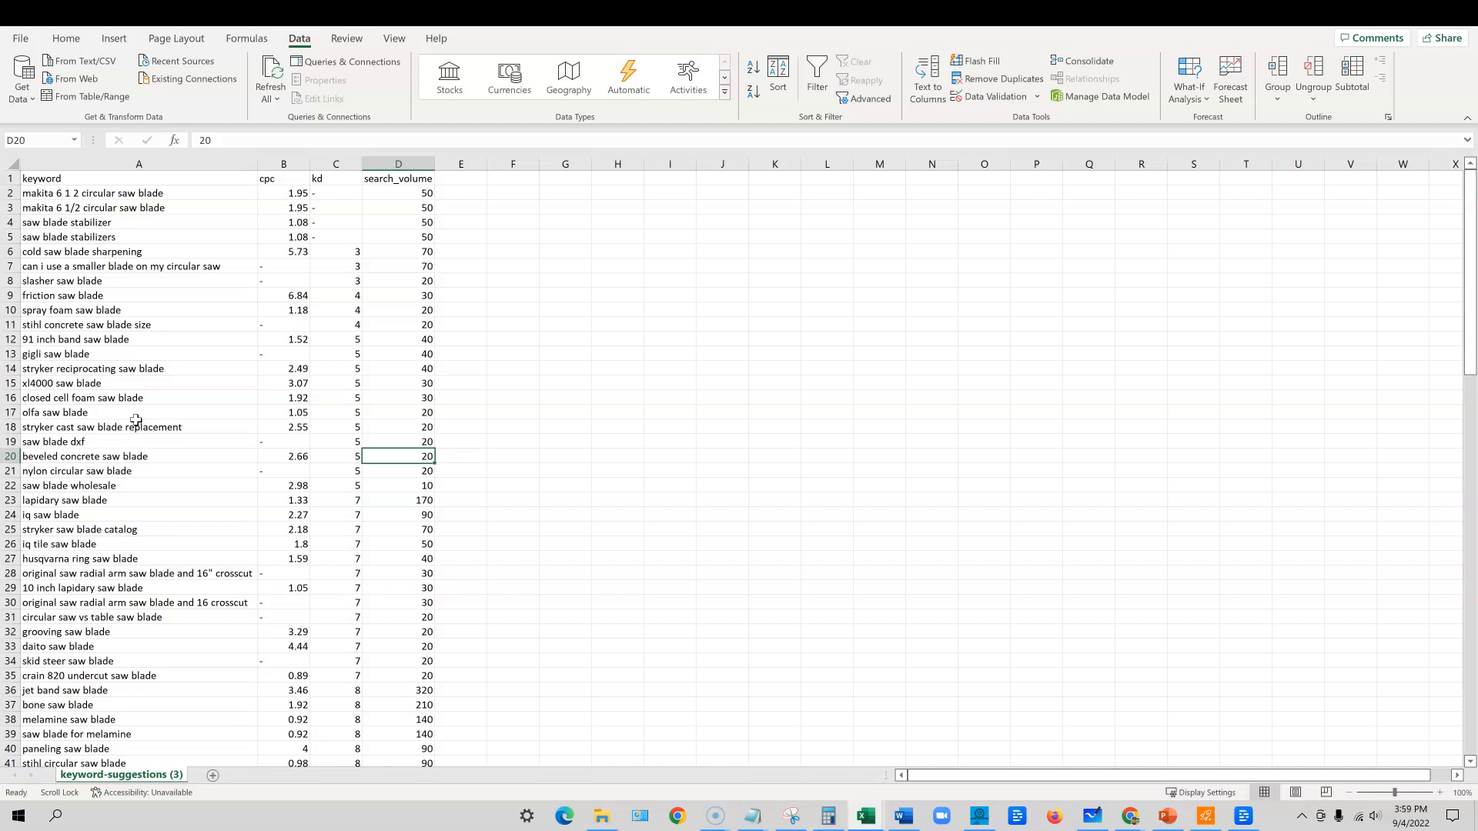
pyautogui.click(294, 367)
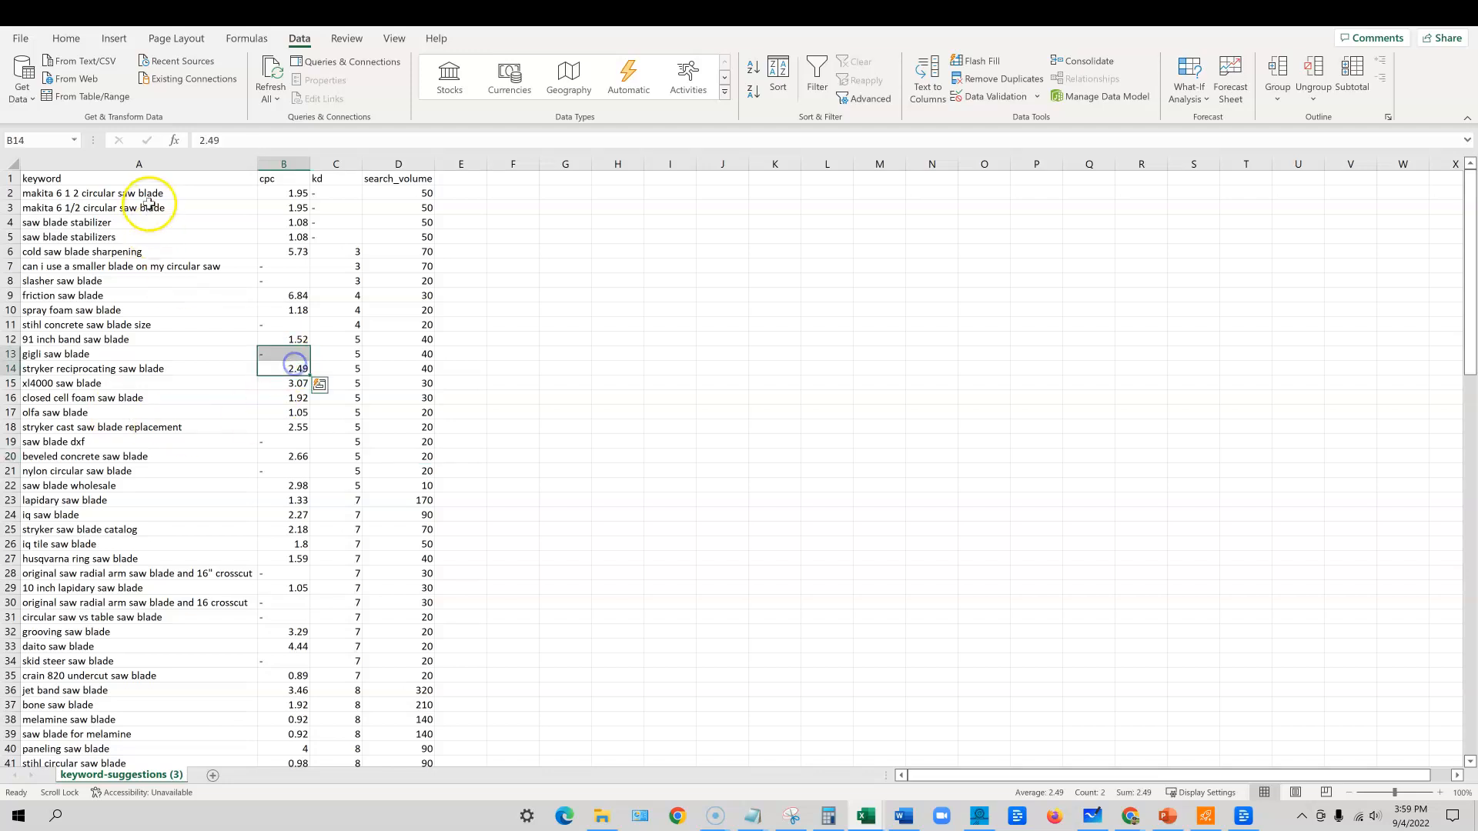
# Copy all the keywords in column A from A2 to A116, without the header
pyautogui.click(150, 196)
pyautogui.hotkey('shift', 'End')
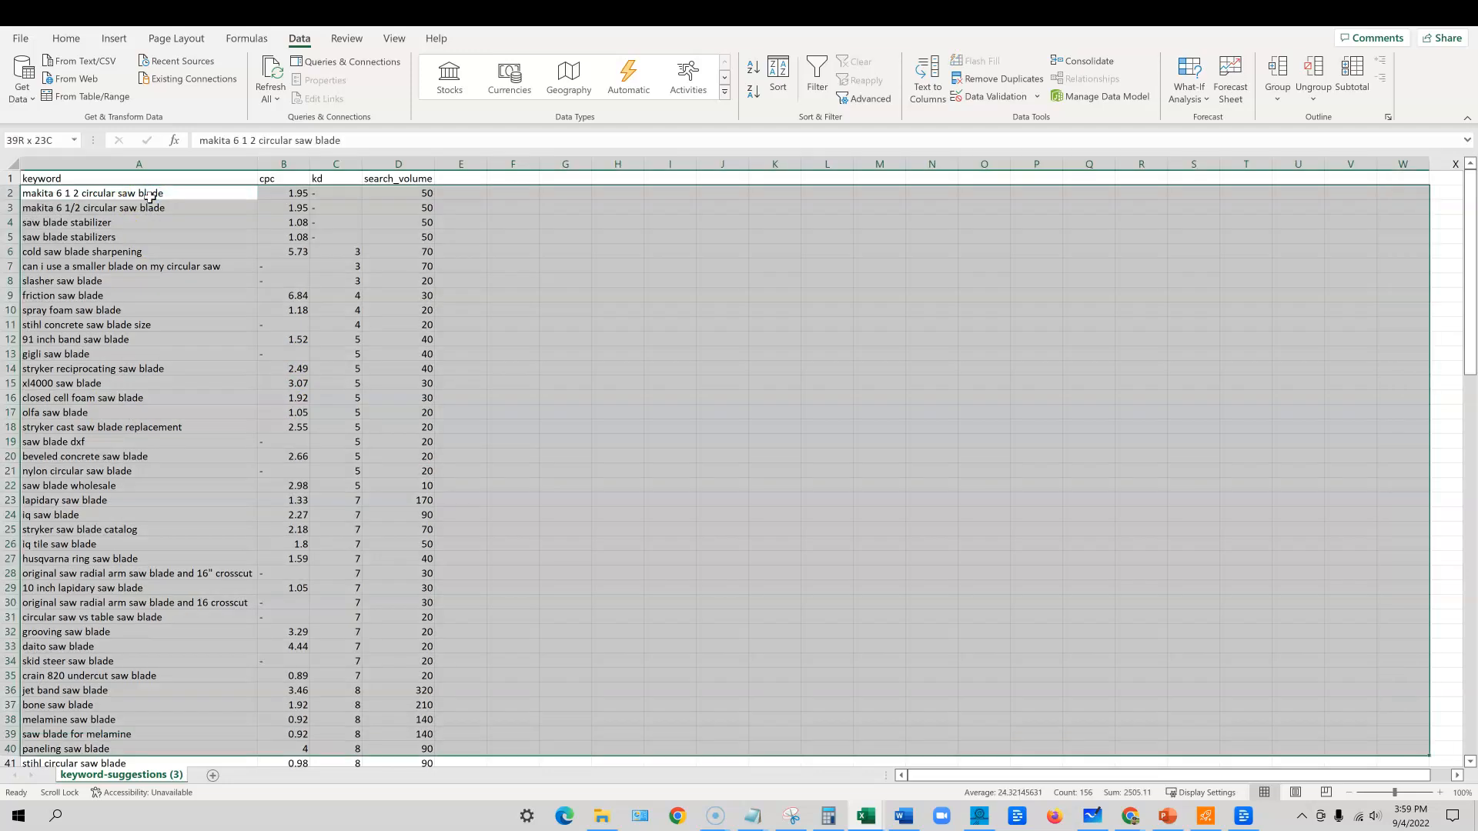
pyautogui.moveTo(150, 196); pyautogui.dragTo(217, 736)
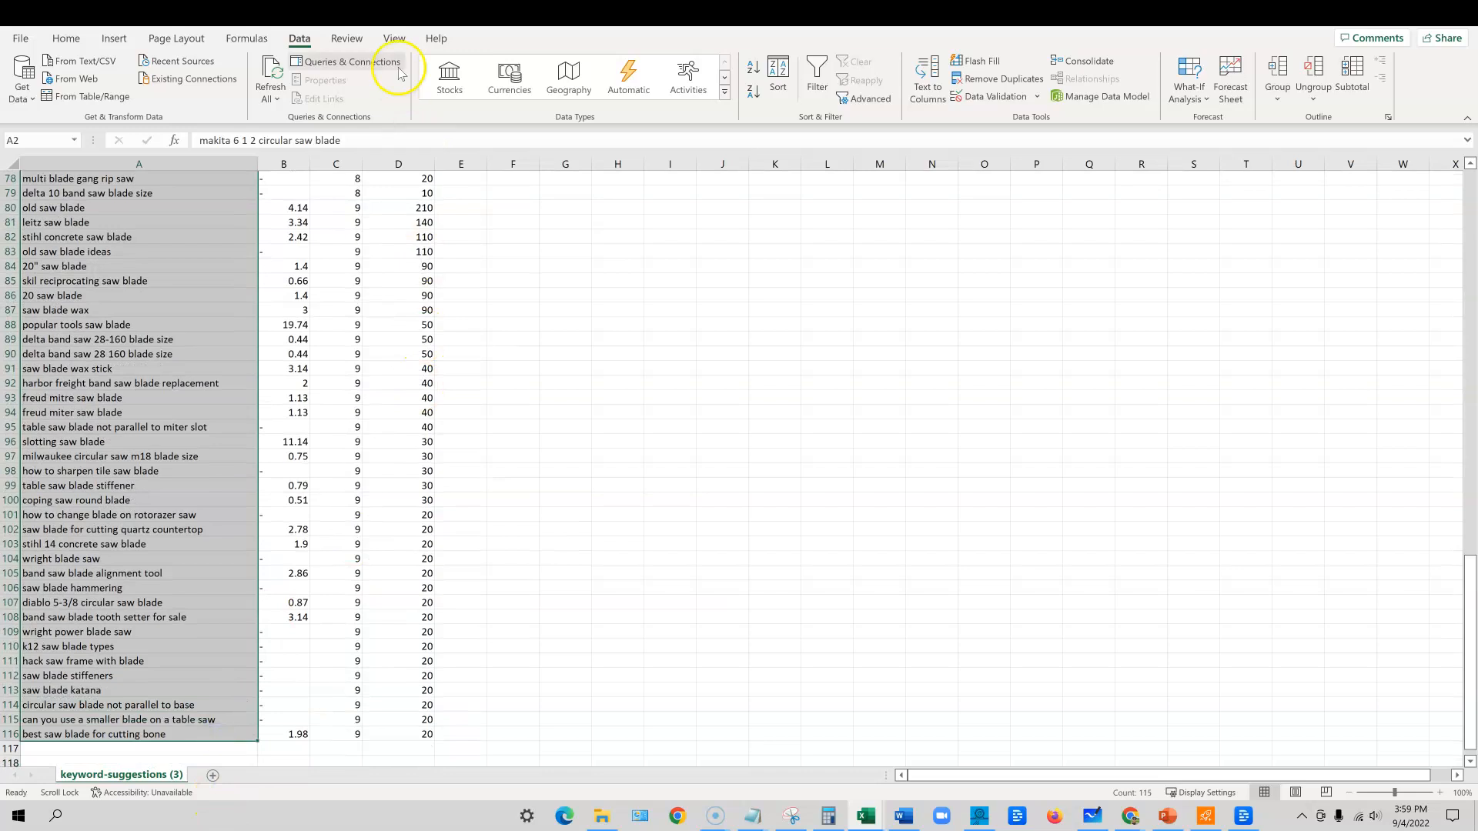
pyautogui.hotkey('ctrl', 'c')
# Switch to Chrome and open WriterZen's Keyword Explorer page at writerzen.net/products/keyword-explorer
pyautogui.click(1130, 816)
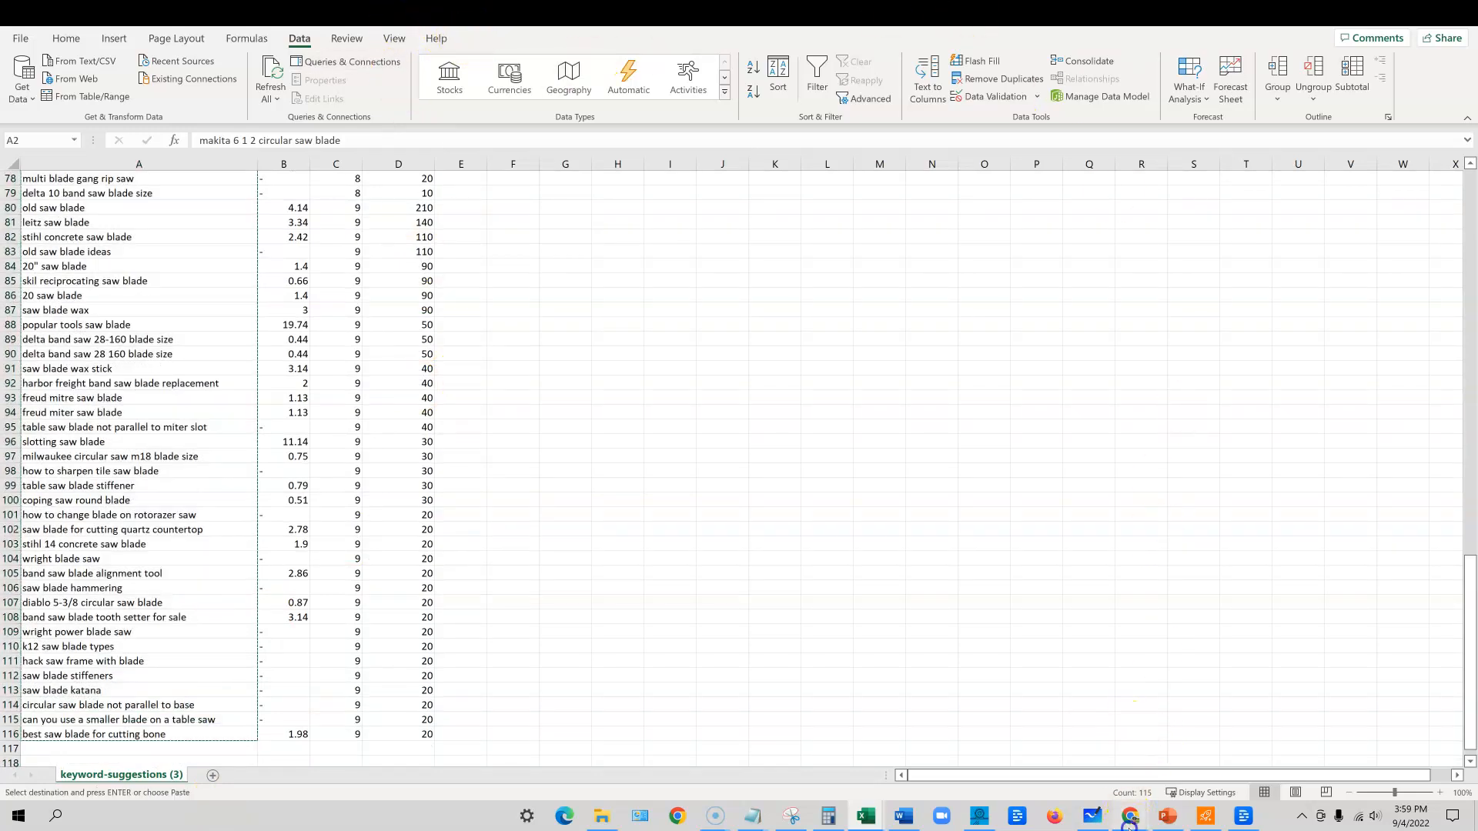
pyautogui.click(910, 42)
pyautogui.write('wri')
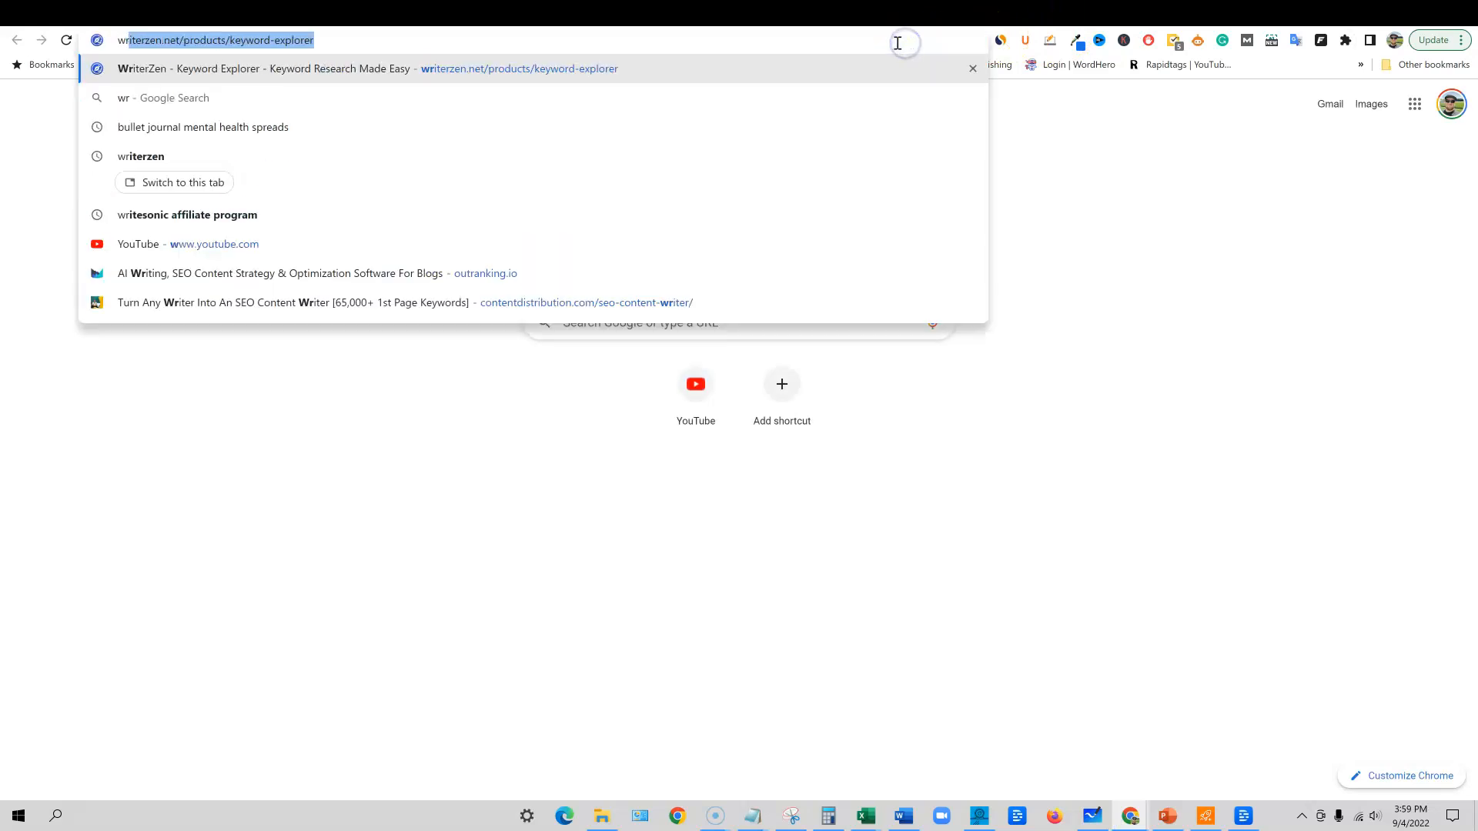
pyautogui.press('Return')
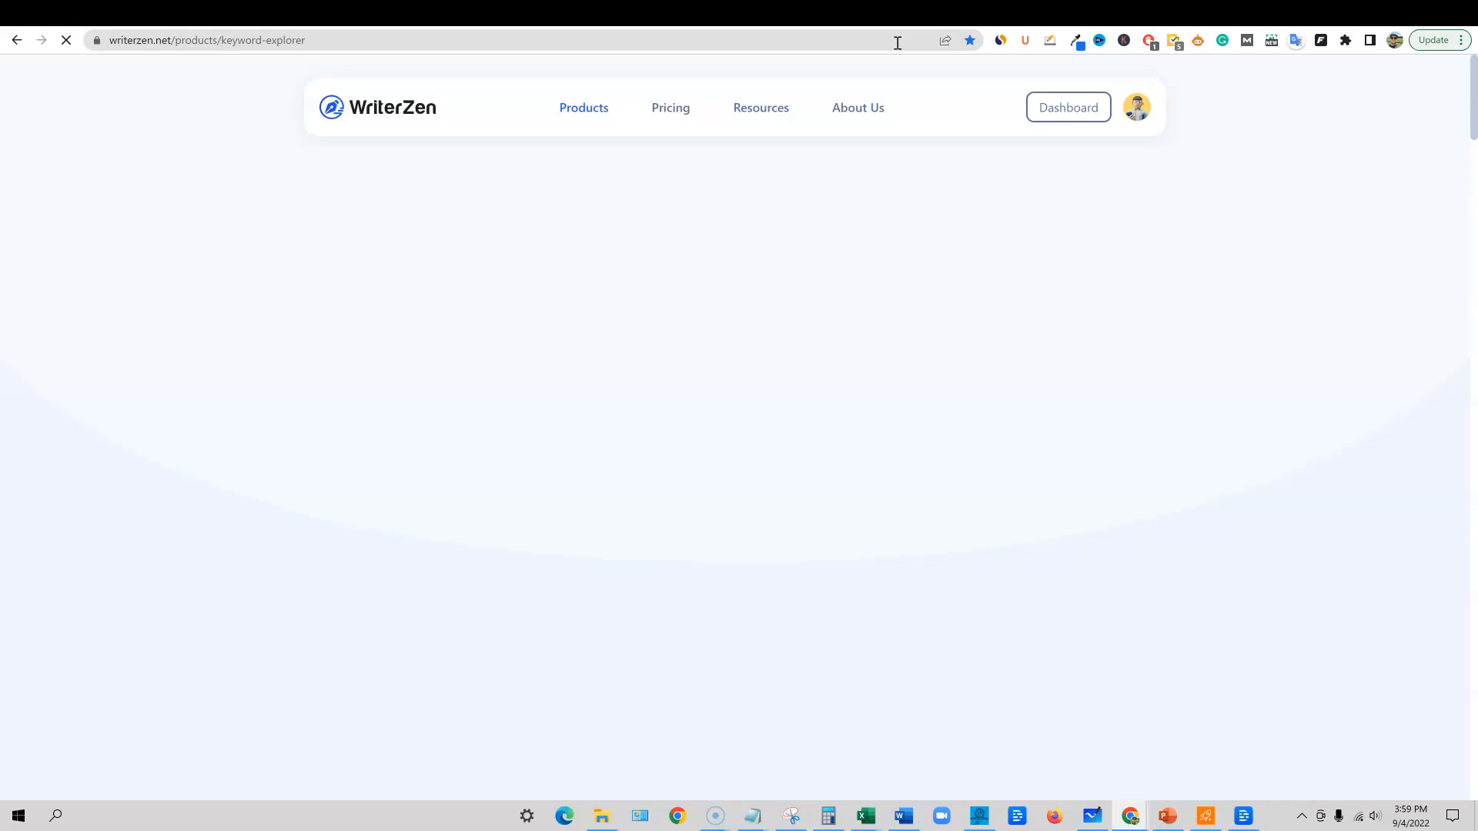
# Open the WriterZen dashboard and go to the Keyword Importer tool
pyautogui.click(1069, 108)
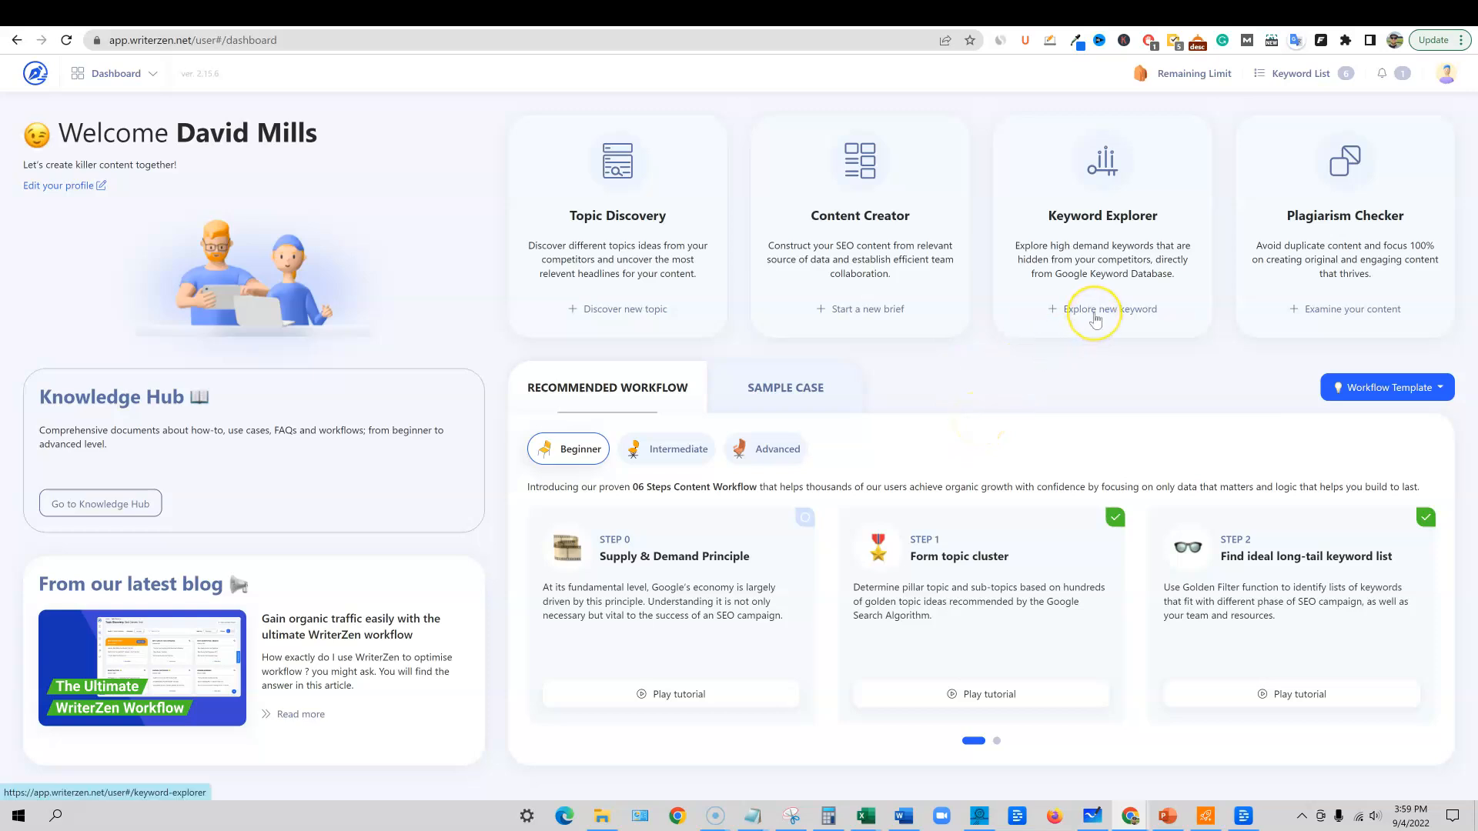
pyautogui.click(153, 73)
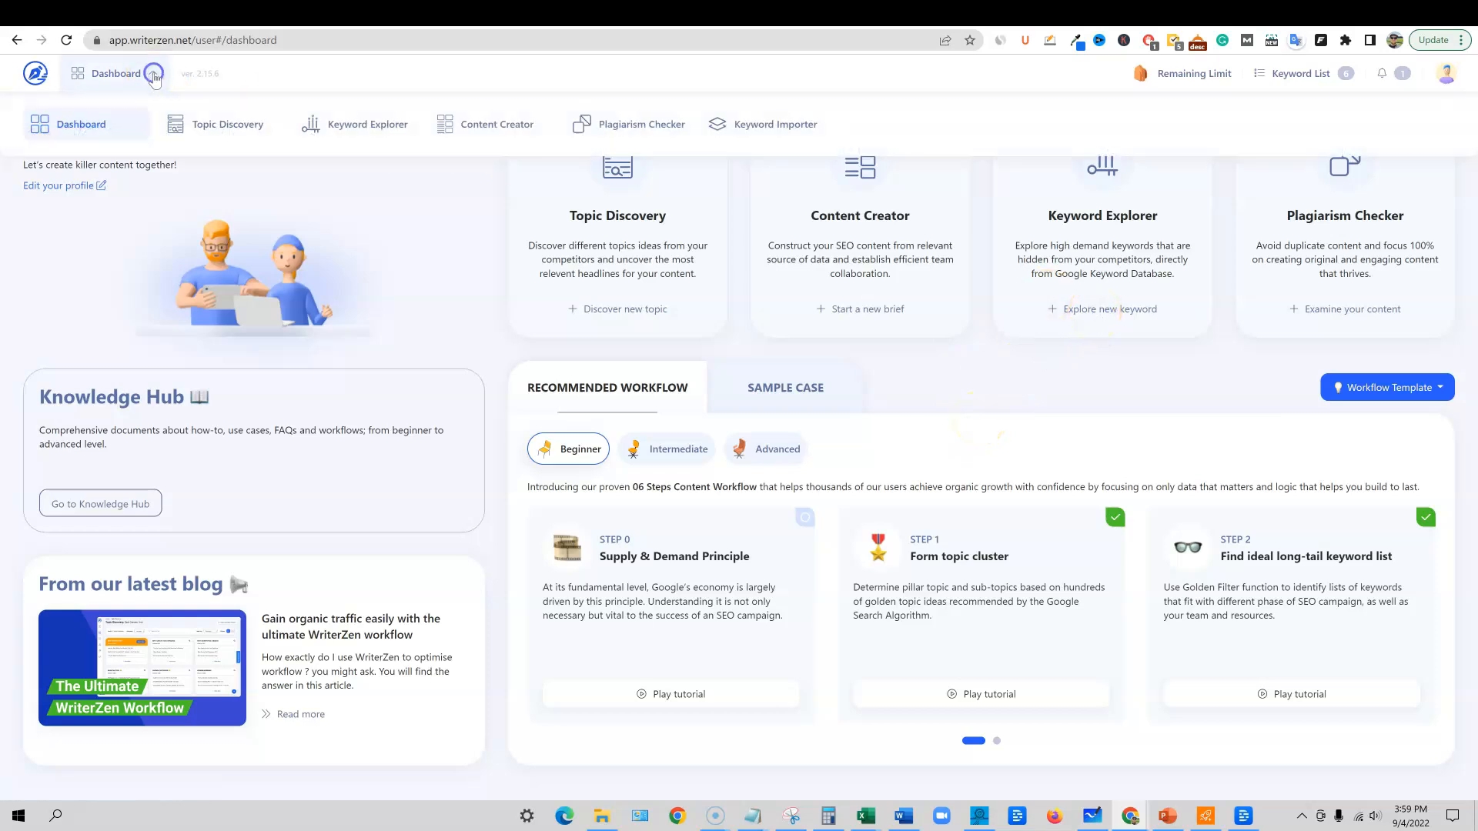
pyautogui.click(765, 123)
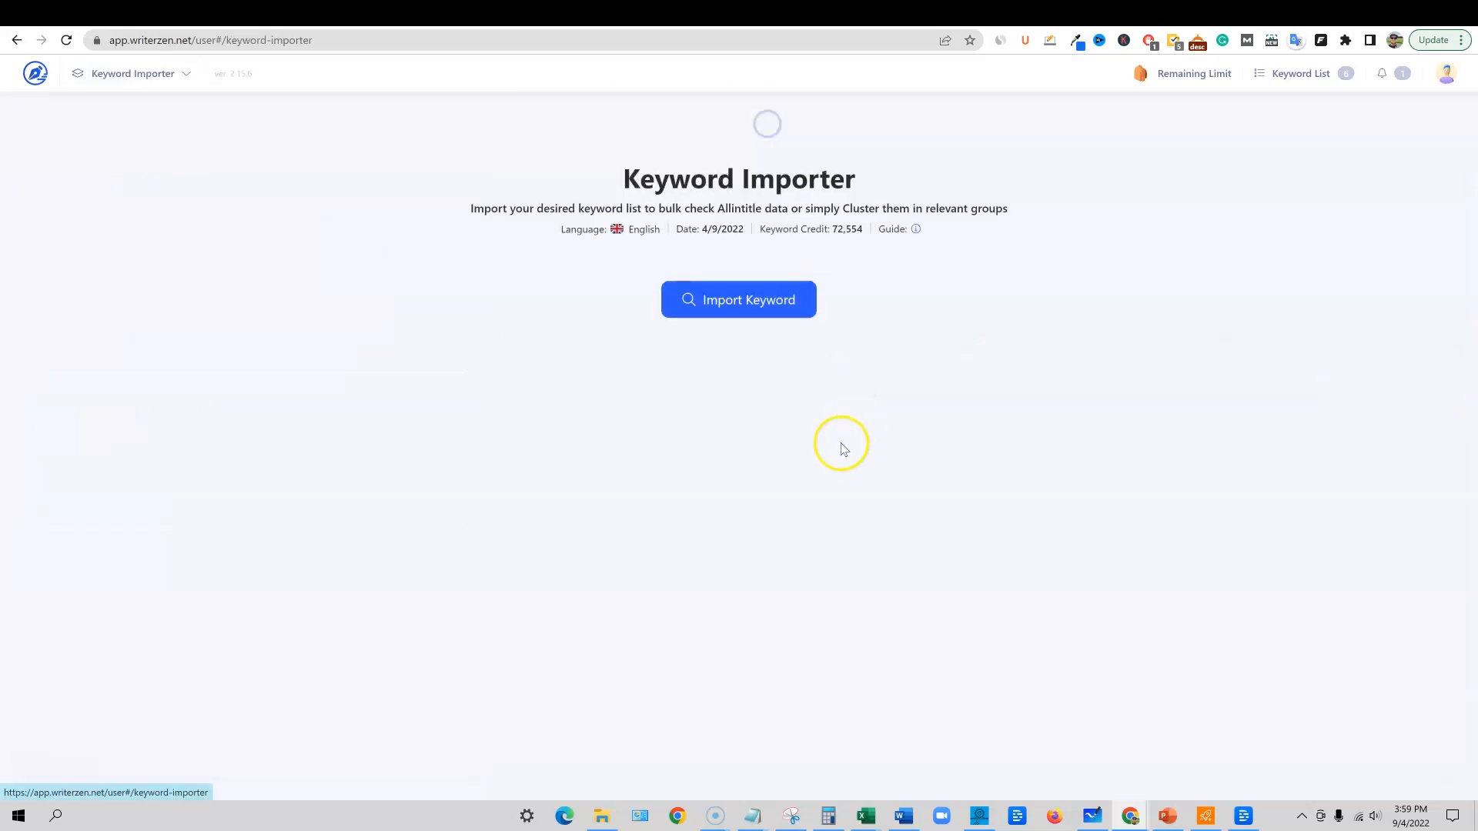
# Start a new import project named "saw blad low kd 10-1000" and get its keyword list ready for entry
pyautogui.click(745, 303)
pyautogui.click(551, 246)
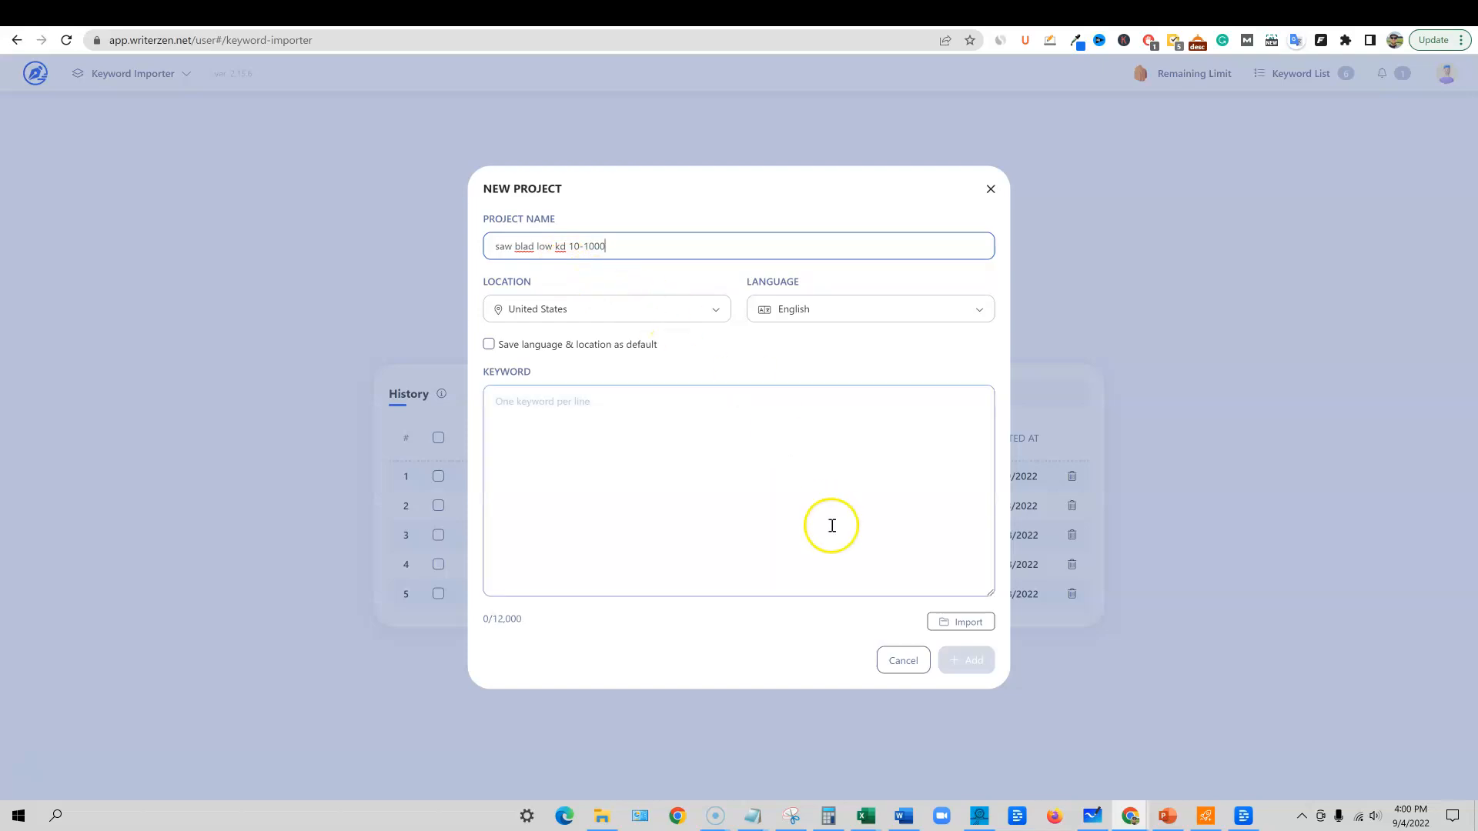
pyautogui.click(685, 440)
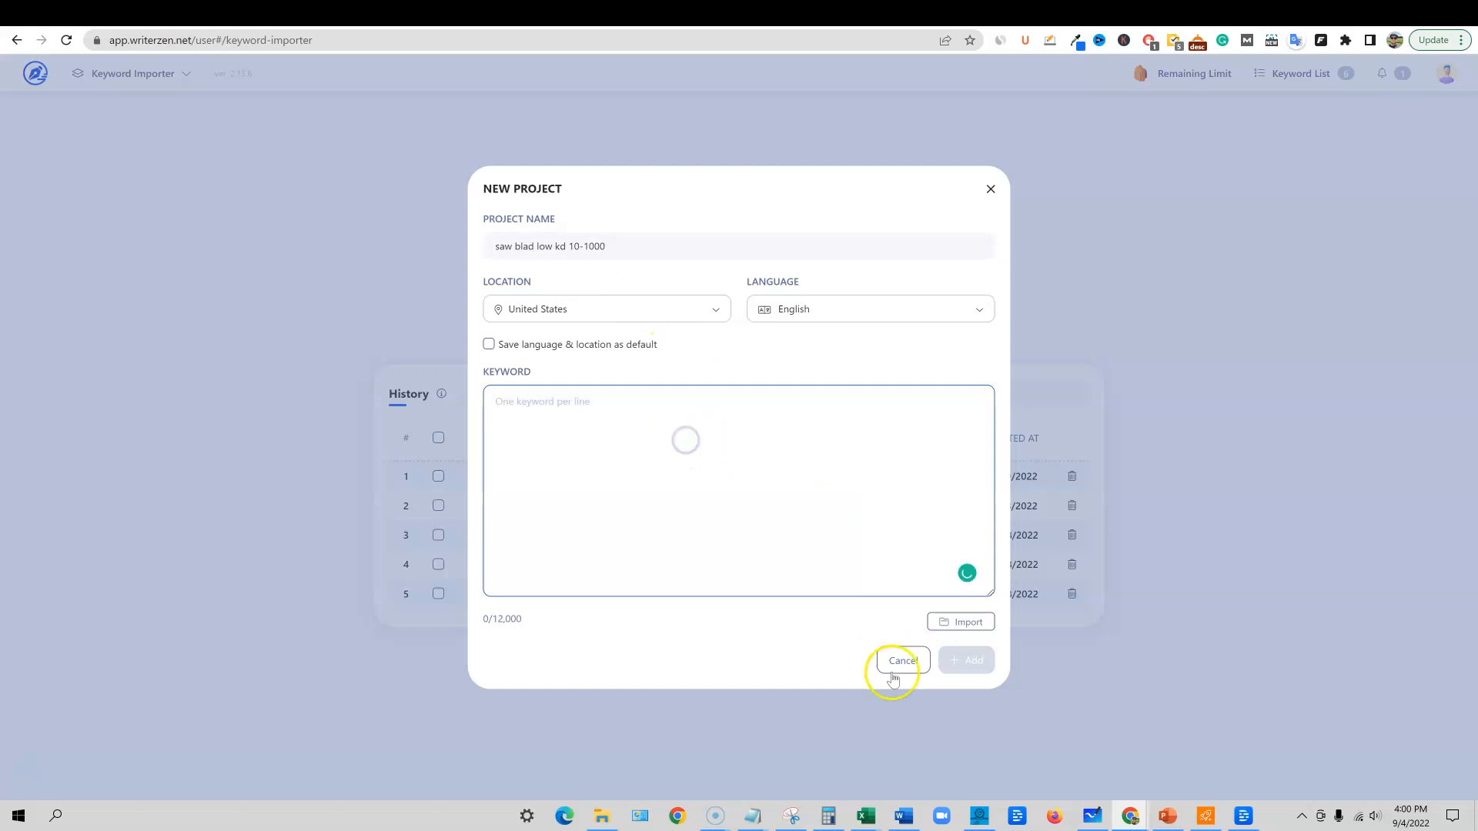
# Return to the Seodity keyword suggestions and check how many keywords the current filters give
pyautogui.click(1231, 15)
pyautogui.click(830, 334)
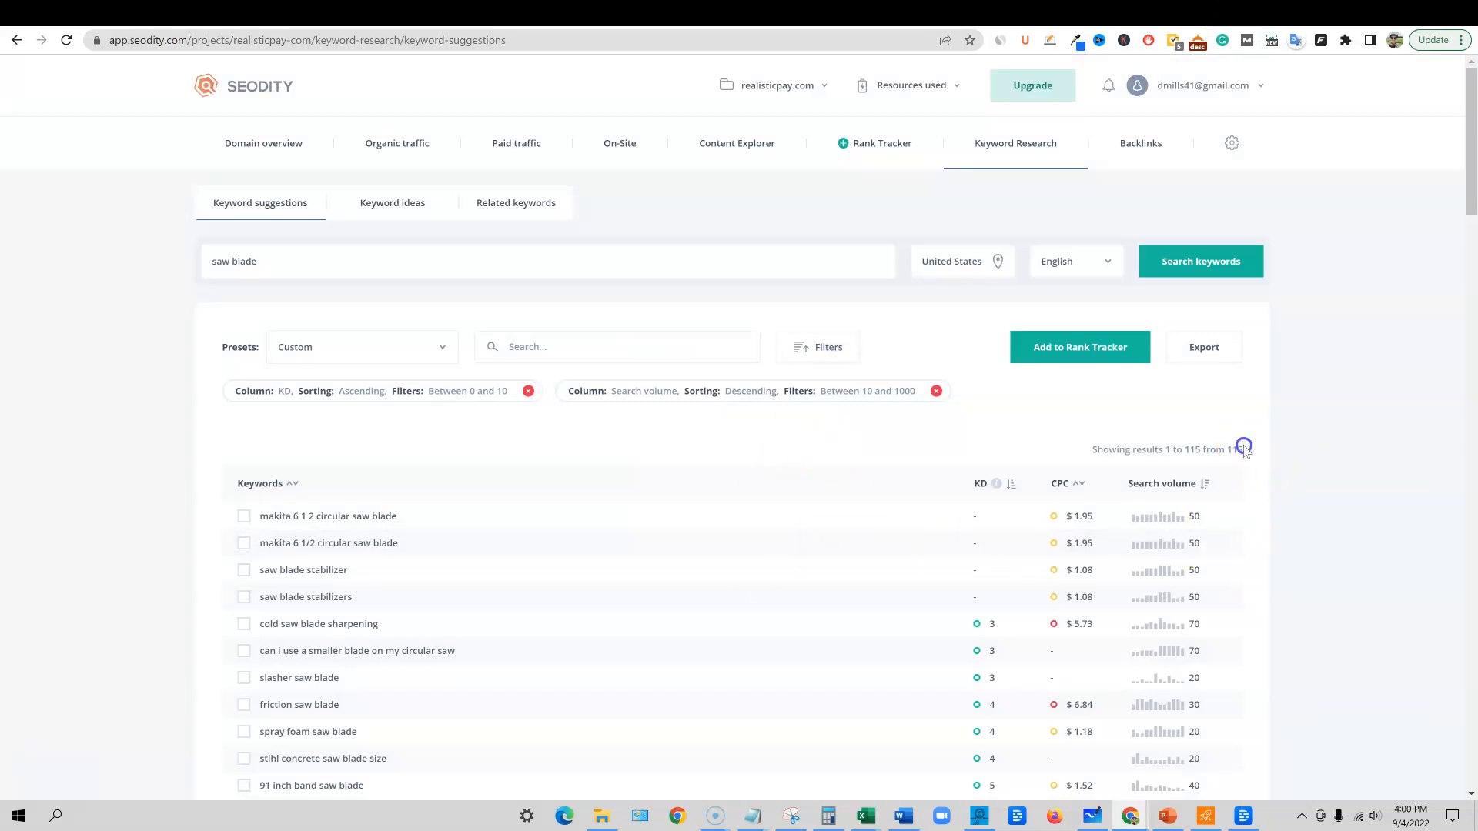
pyautogui.moveTo(1182, 446); pyautogui.dragTo(1242, 448)
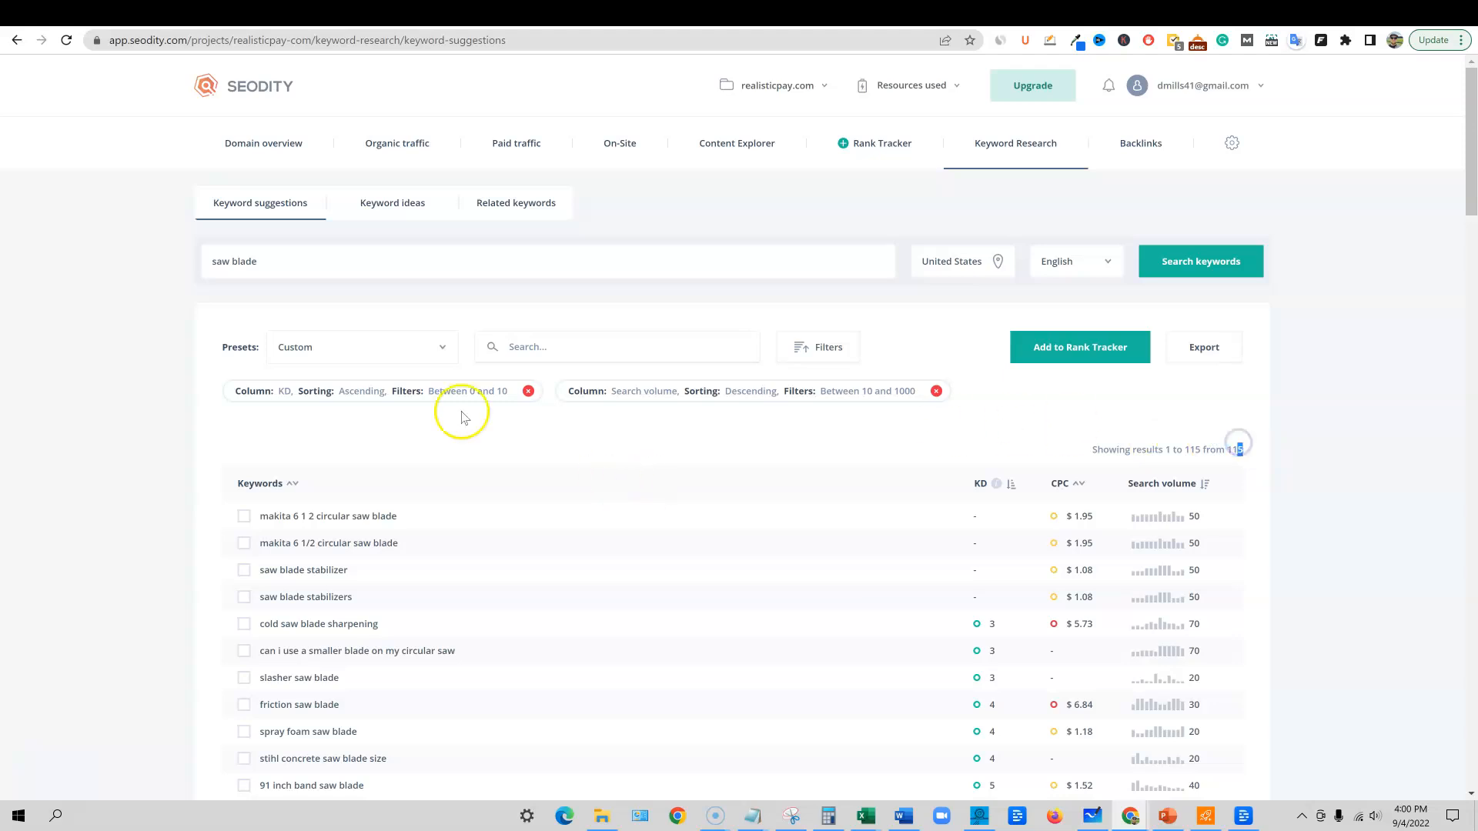
# Try wider KD filters for the saw blade suggestions, first between 0 and 20, and then between 0 and 13
pyautogui.click(829, 346)
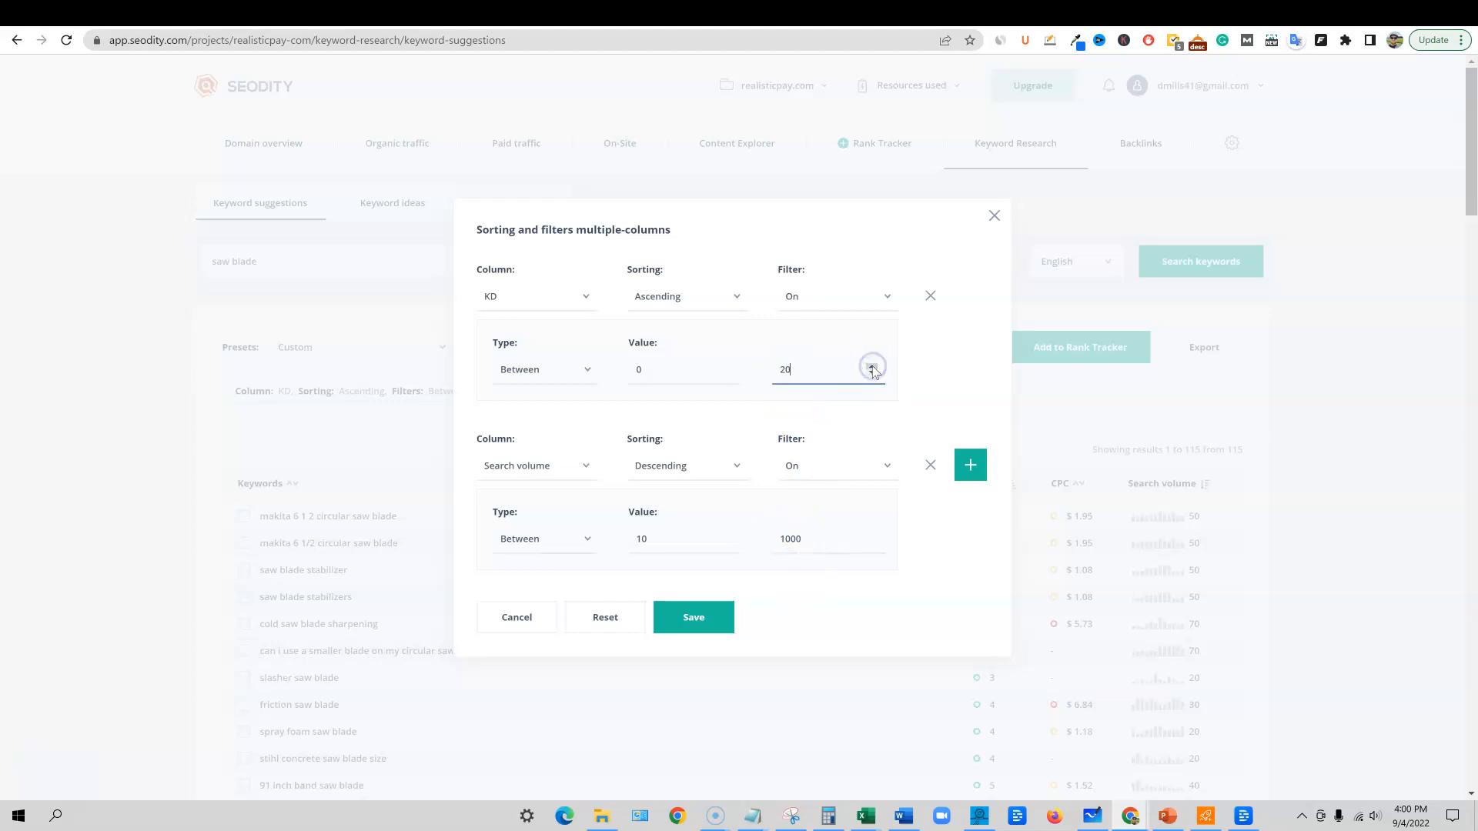
pyautogui.click(714, 613)
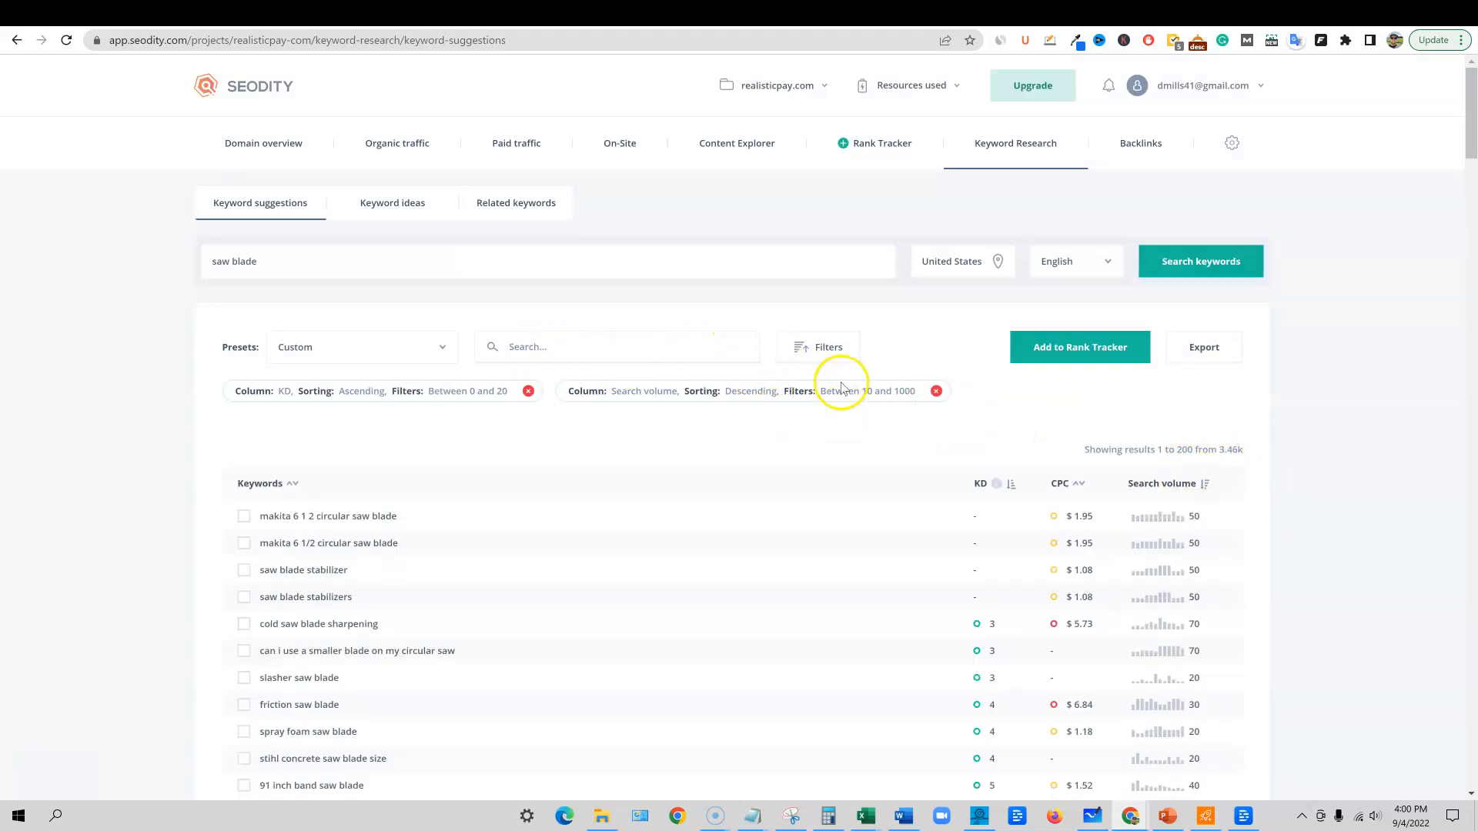
pyautogui.click(822, 347)
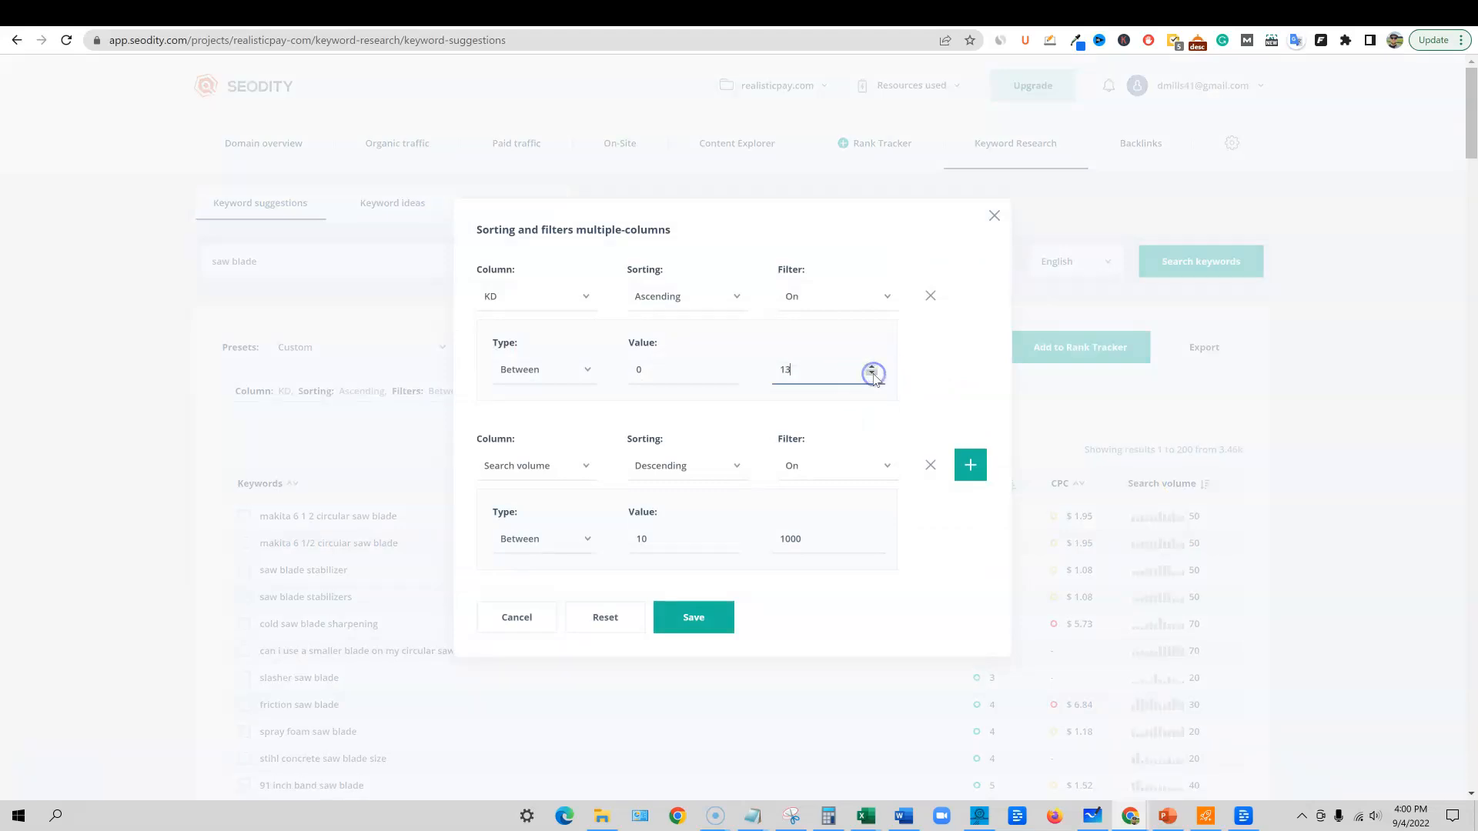
pyautogui.click(693, 617)
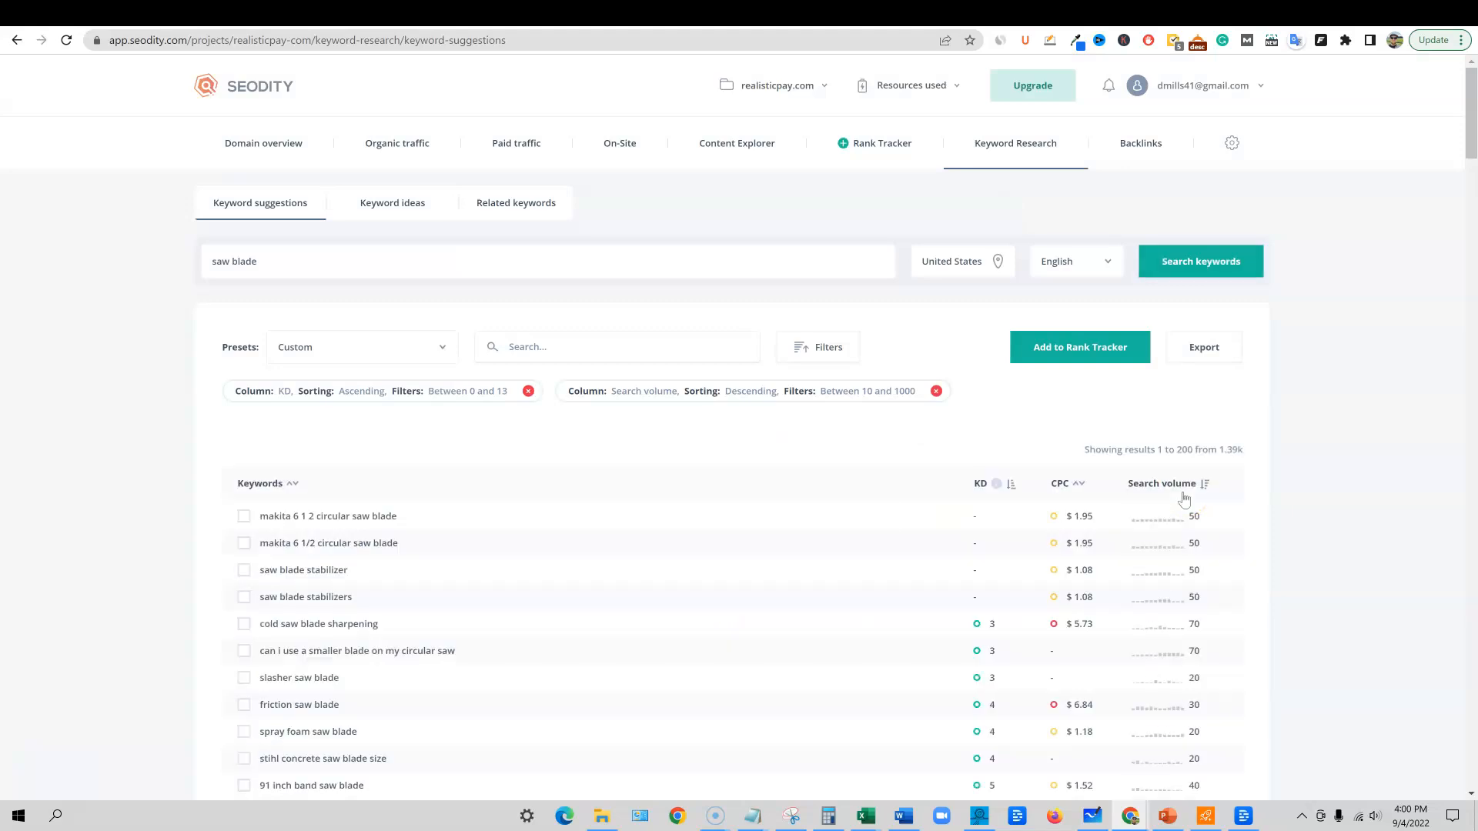
# Set the KD filter to between 0 and 11 and look over the filtered keywords
pyautogui.scroll(-20, 1265, 569)
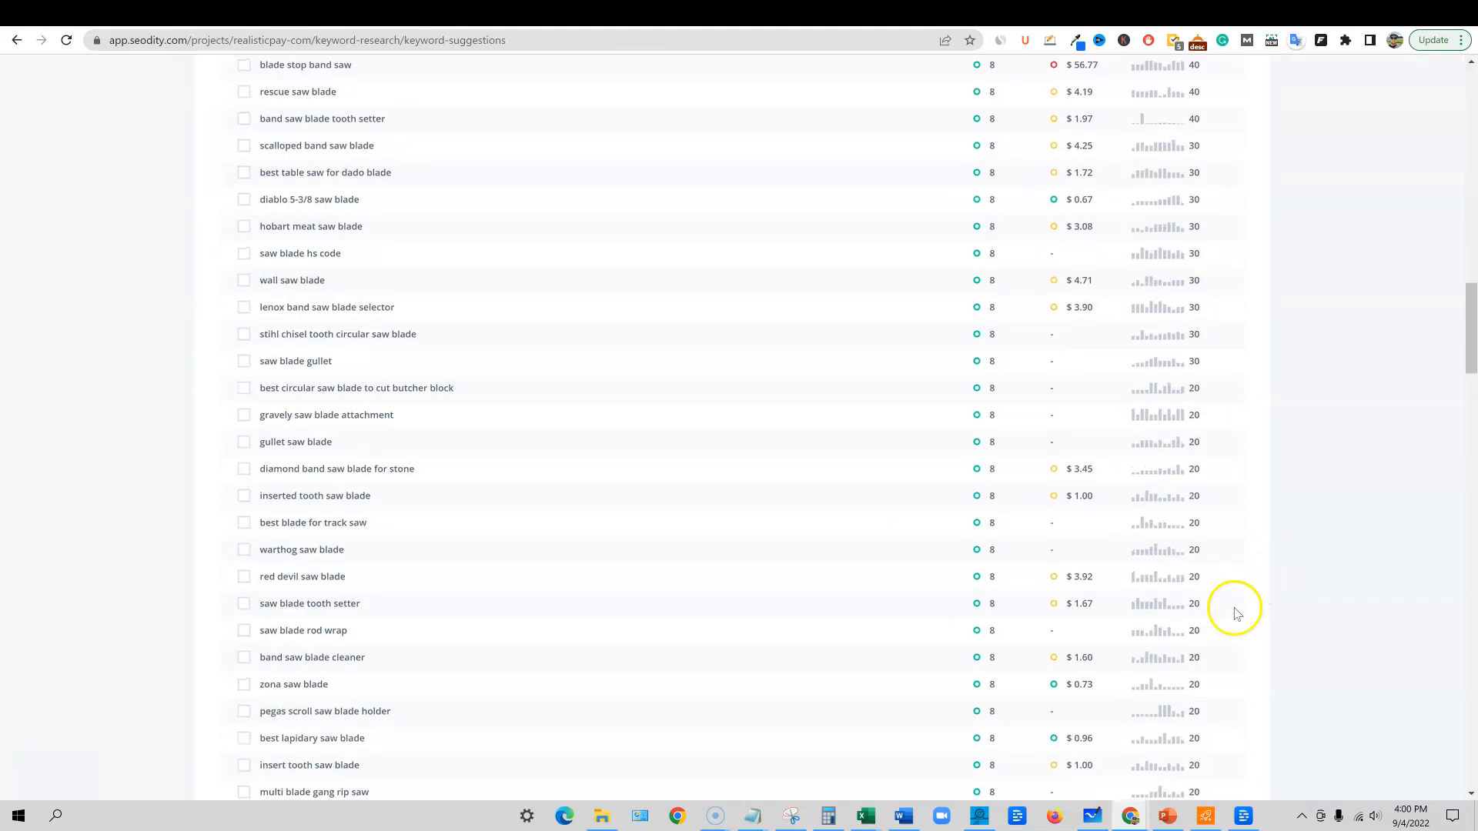
pyautogui.scroll(20, 1234, 613)
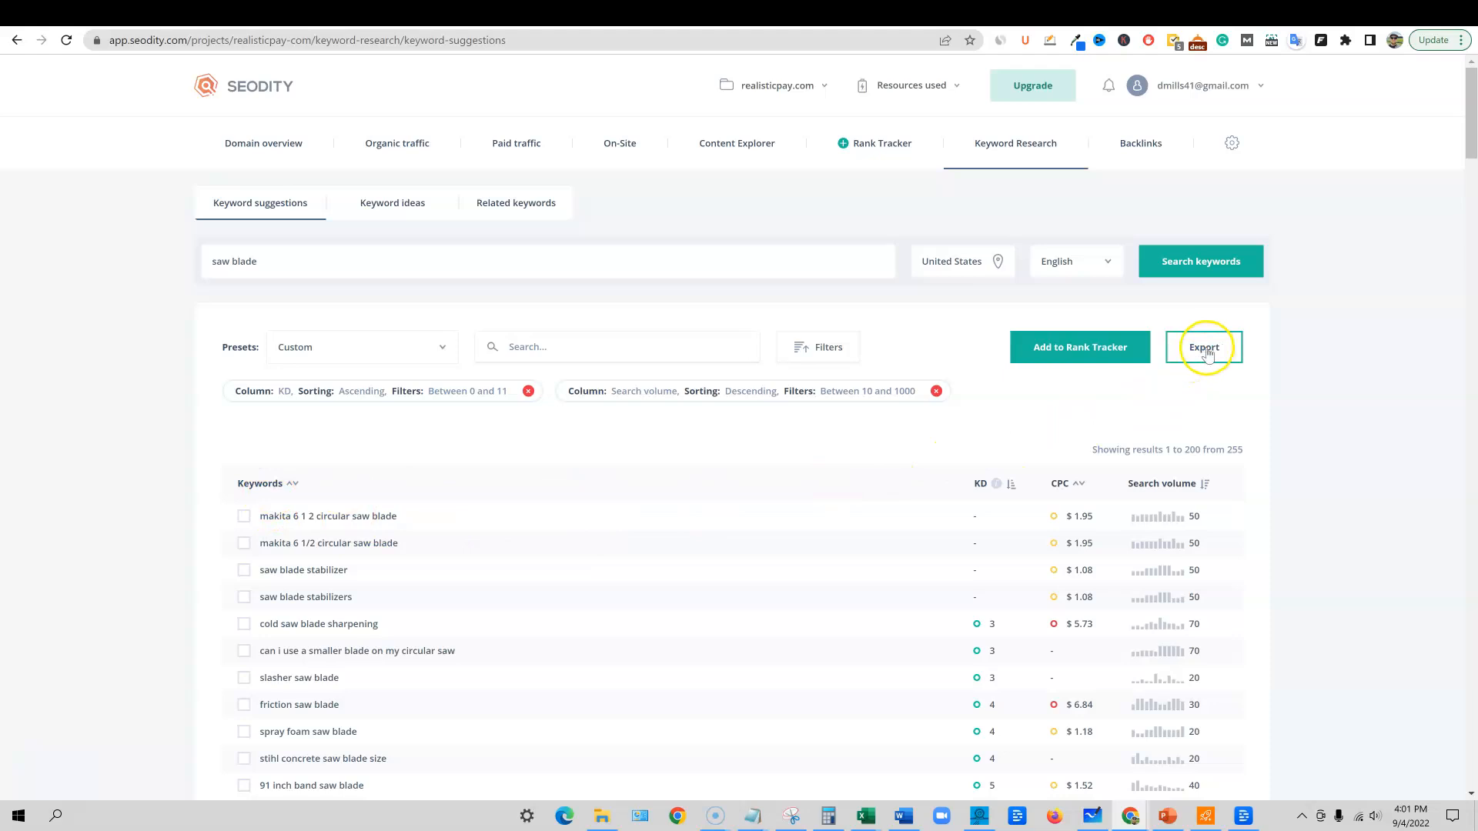
pyautogui.scroll(-20, 891, 626)
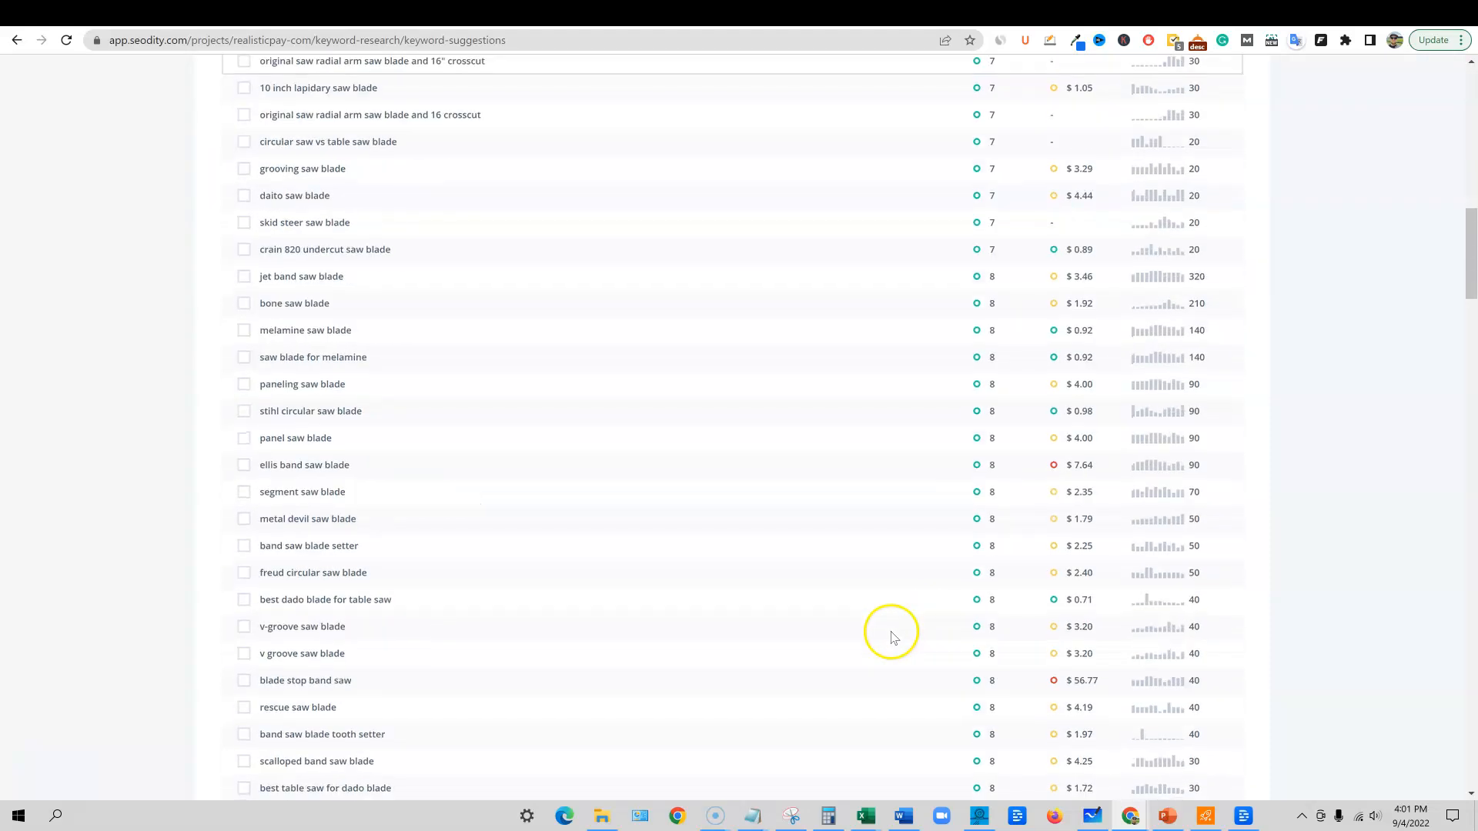
pyautogui.scroll(20, 885, 623)
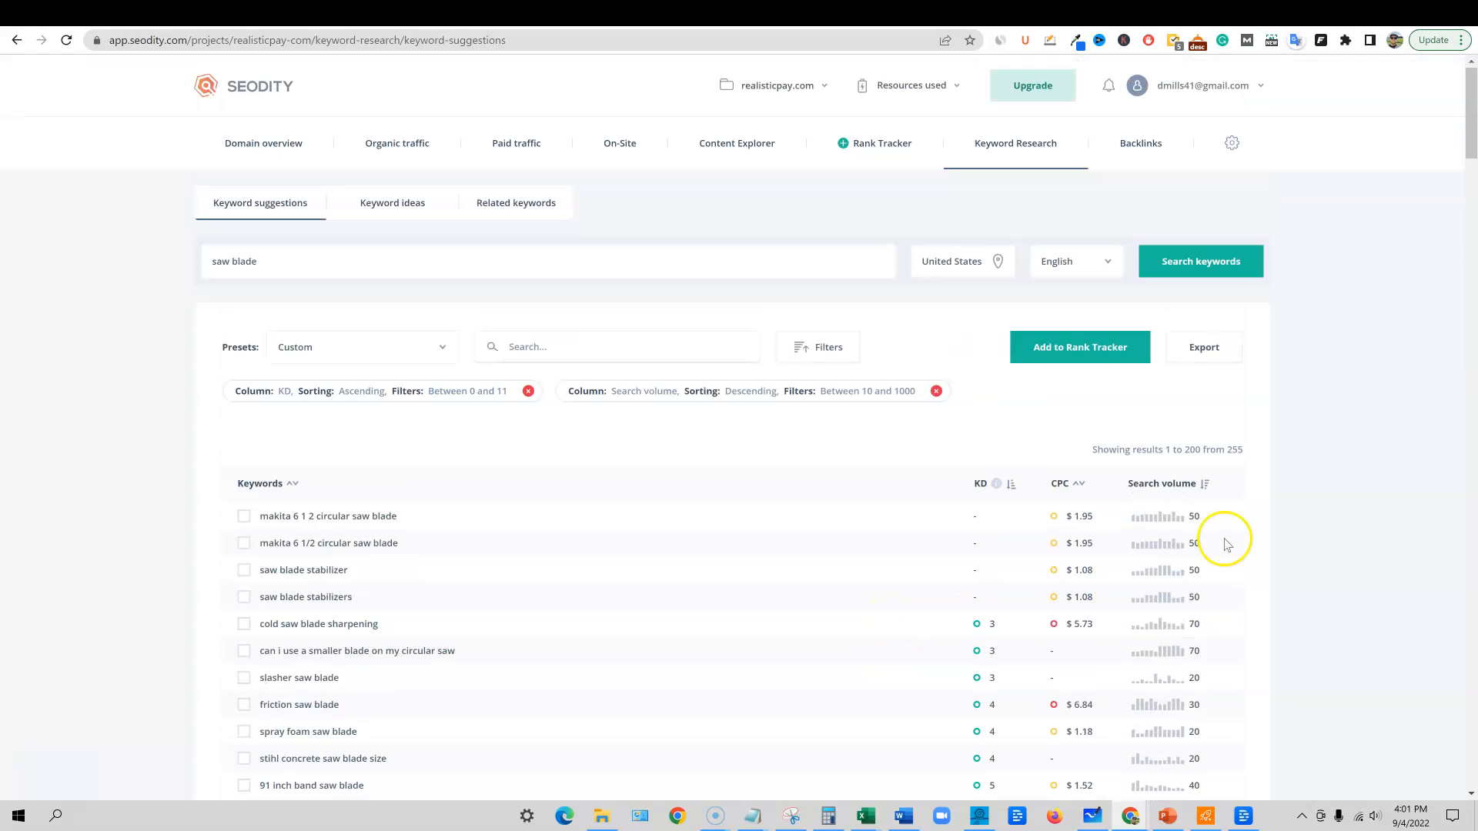
# Export the filtered keyword suggestions as a CSV file and open it in Excel
pyautogui.click(1210, 342)
pyautogui.click(683, 415)
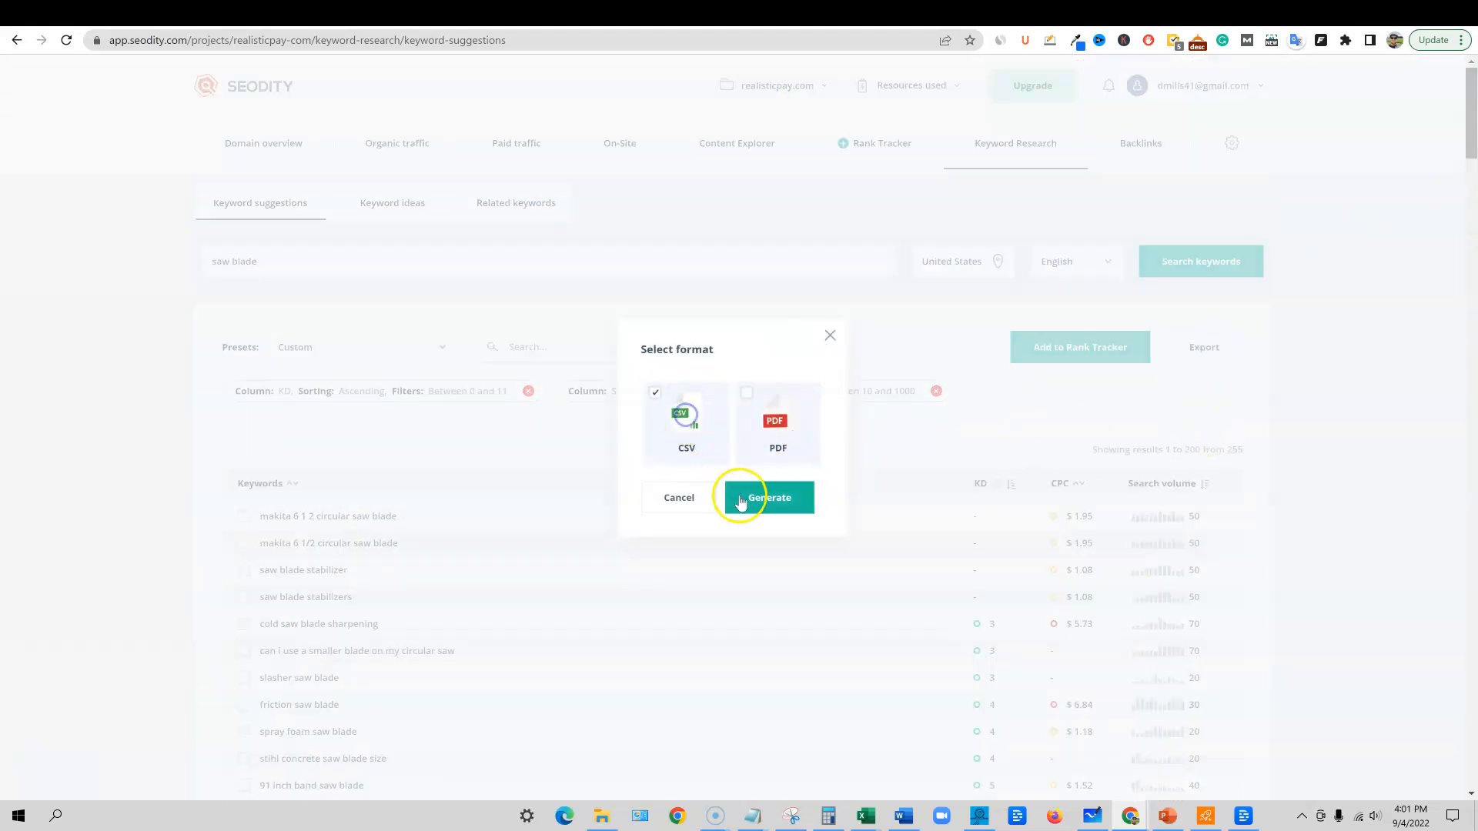
pyautogui.click(765, 497)
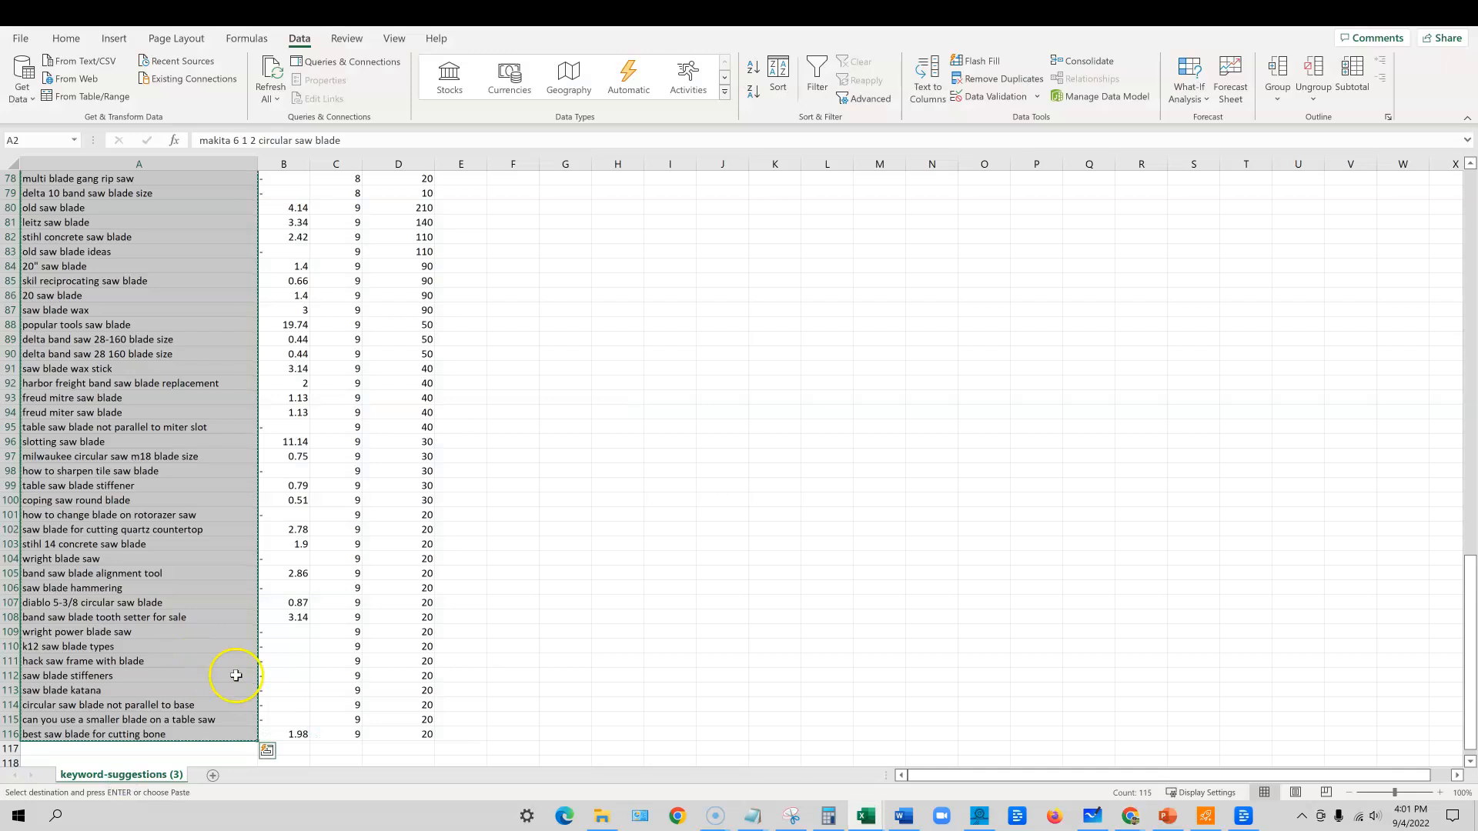
# Split column A of the new export into separate columns with Text to Columns, using the semicolon as delimiter
pyautogui.click(928, 83)
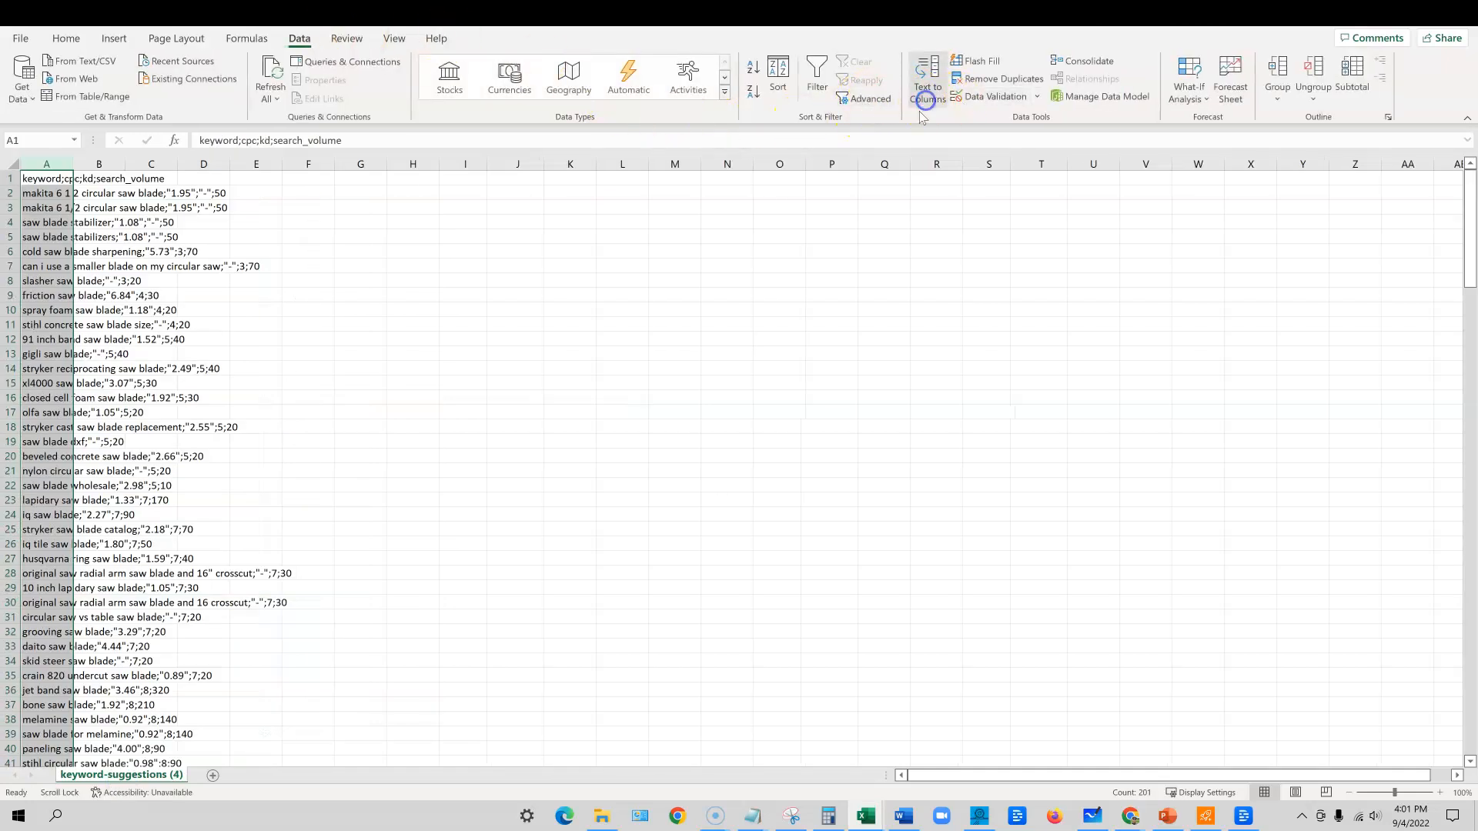
pyautogui.click(422, 377)
pyautogui.click(485, 377)
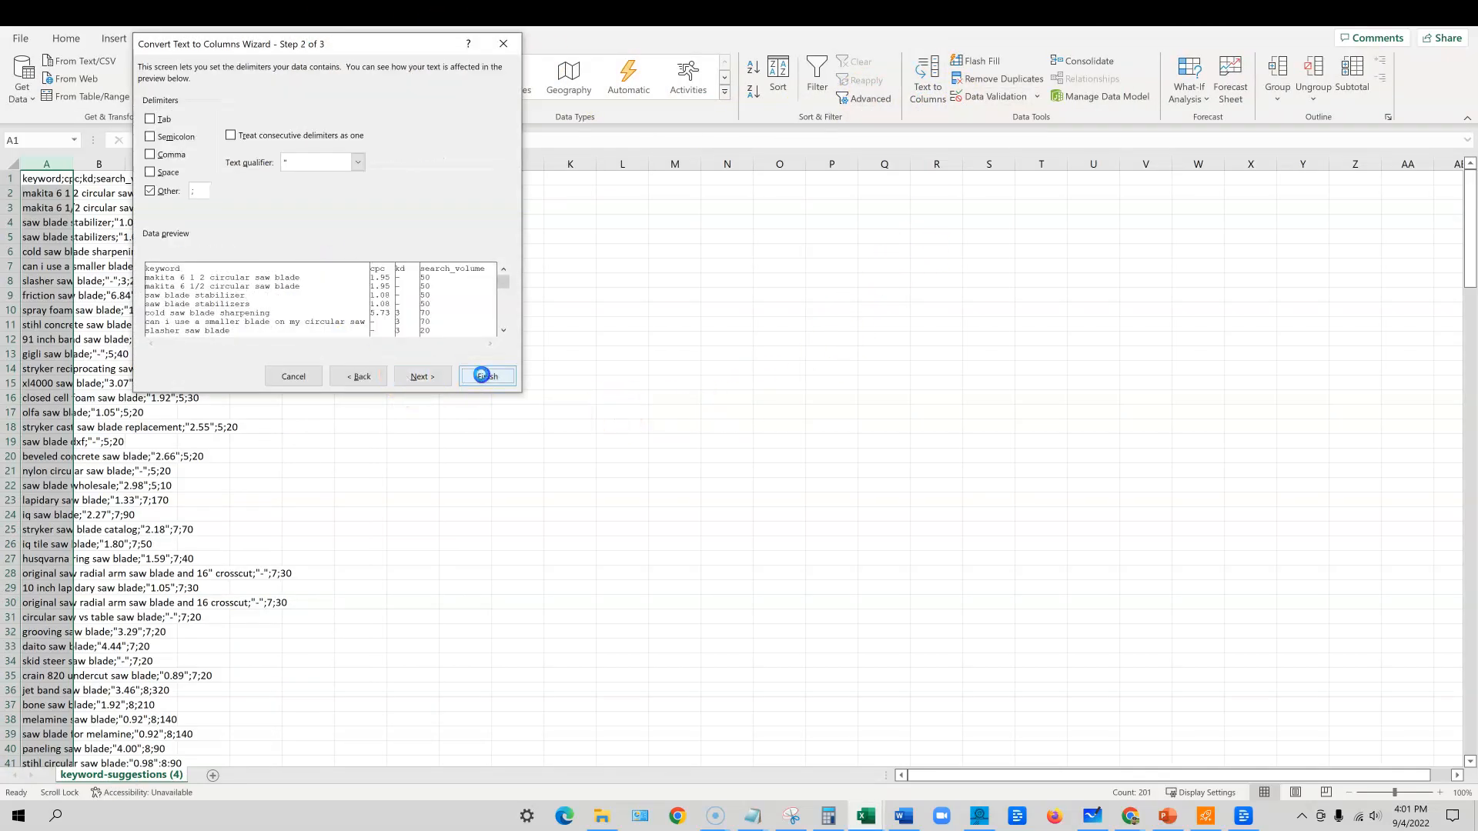
# Copy all the keywords in column A from A2 to A201, without the header
pyautogui.click(51, 193)
pyautogui.moveTo(52, 193); pyautogui.dragTo(46, 680)
pyautogui.hotkey('ctrl', 'c')
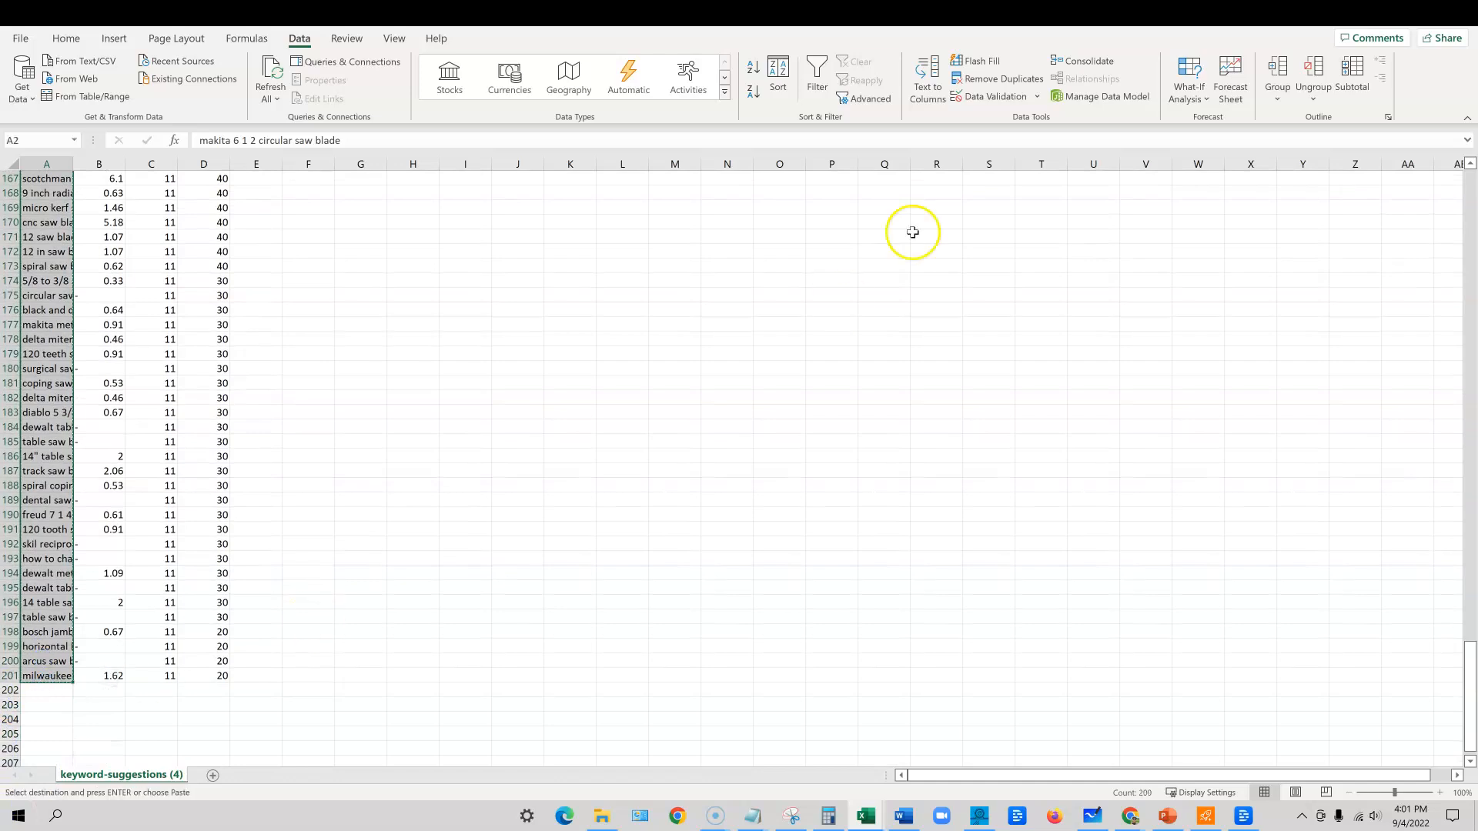
# Switch to Chrome, paste the keywords into the new WriterZen project, and add it under the name "saw blad low kd 11-1000"
pyautogui.click(1389, 14)
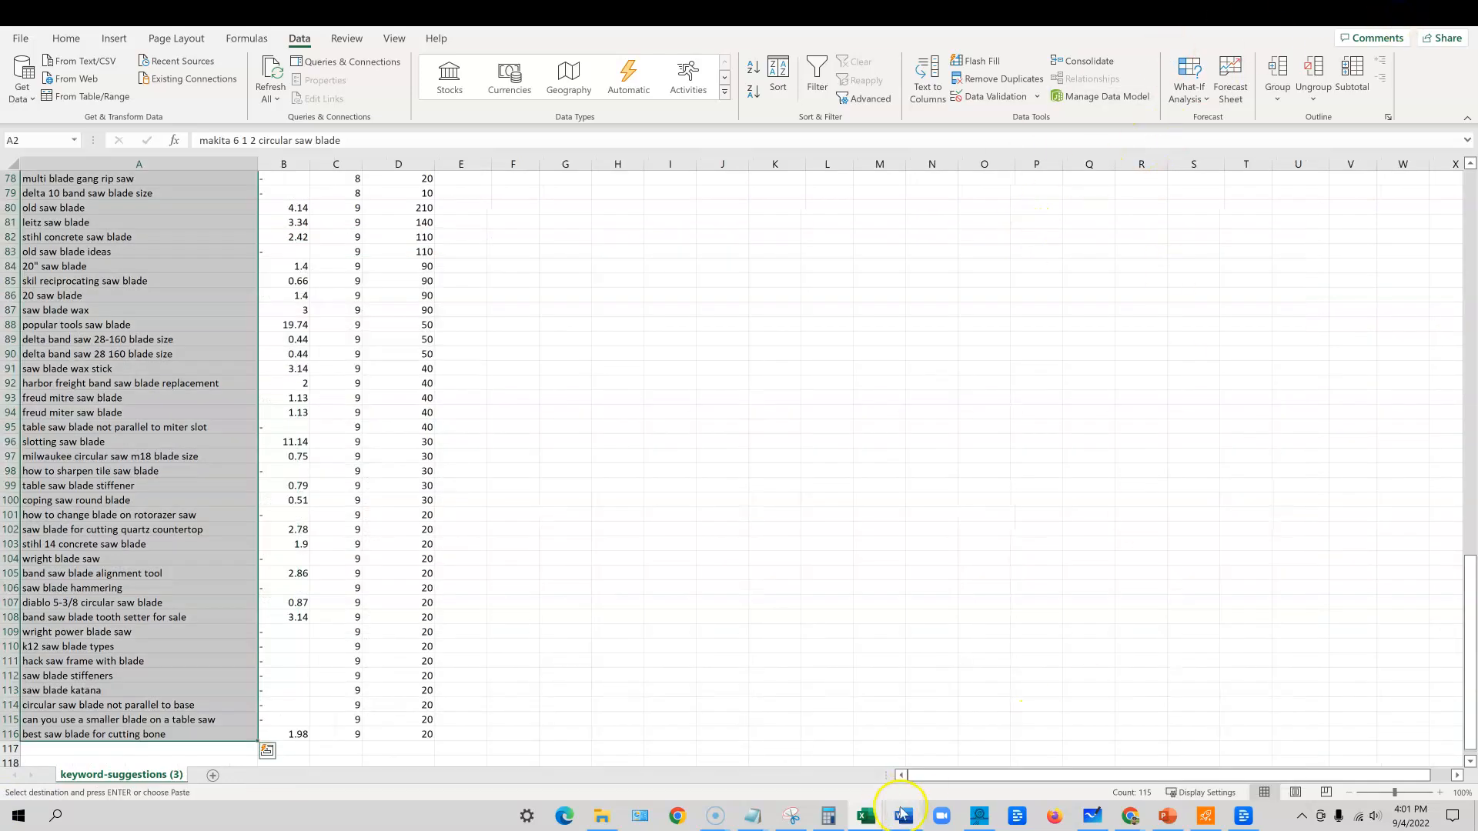
pyautogui.click(1130, 816)
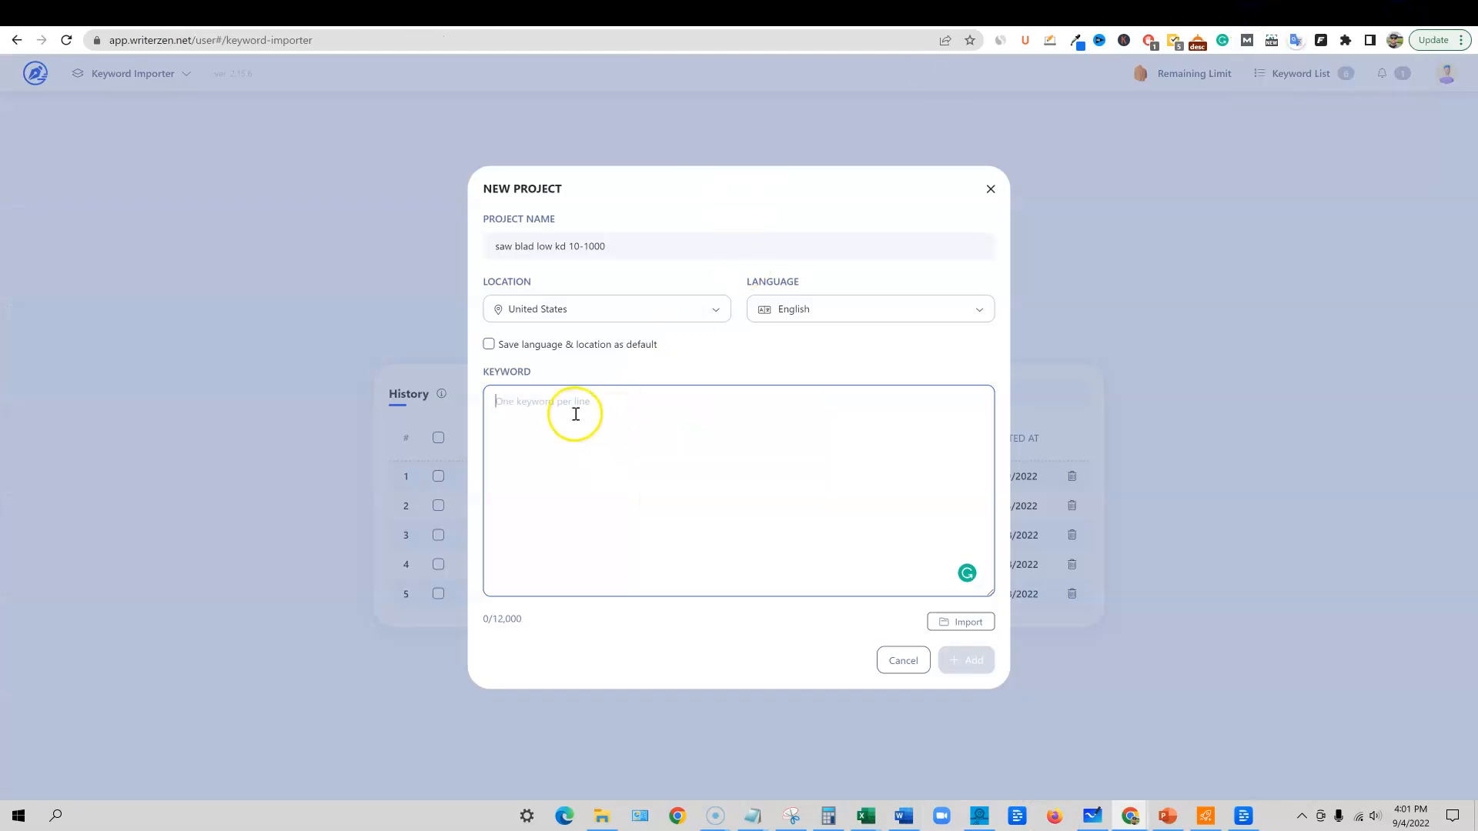
pyautogui.hotkey('ctrl', 'v')
pyautogui.click(580, 245)
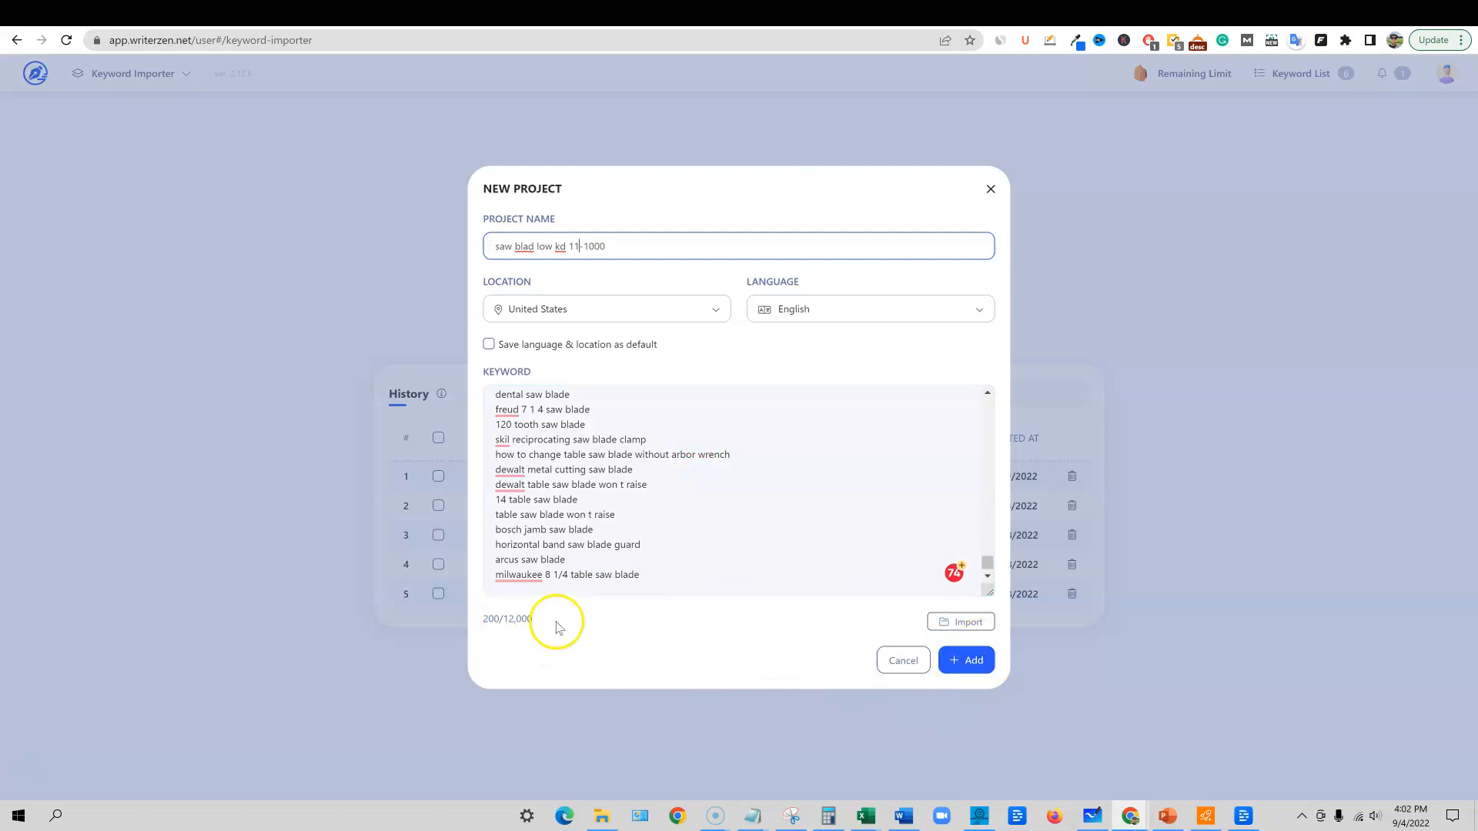
pyautogui.click(969, 663)
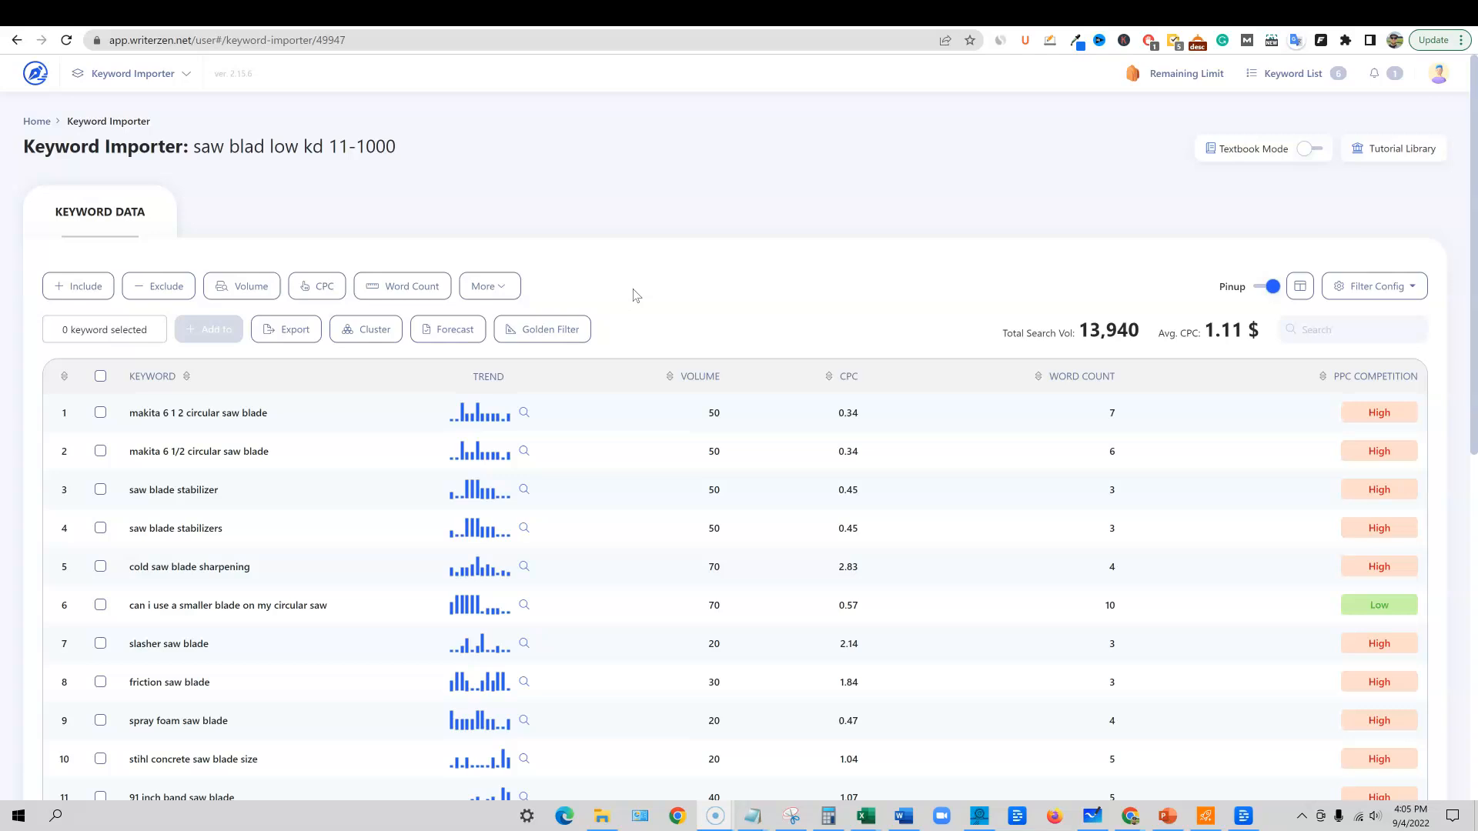
# Examine the imported keywords with their trend, volume, CPC, word count and PPC competition
pyautogui.click(416, 297)
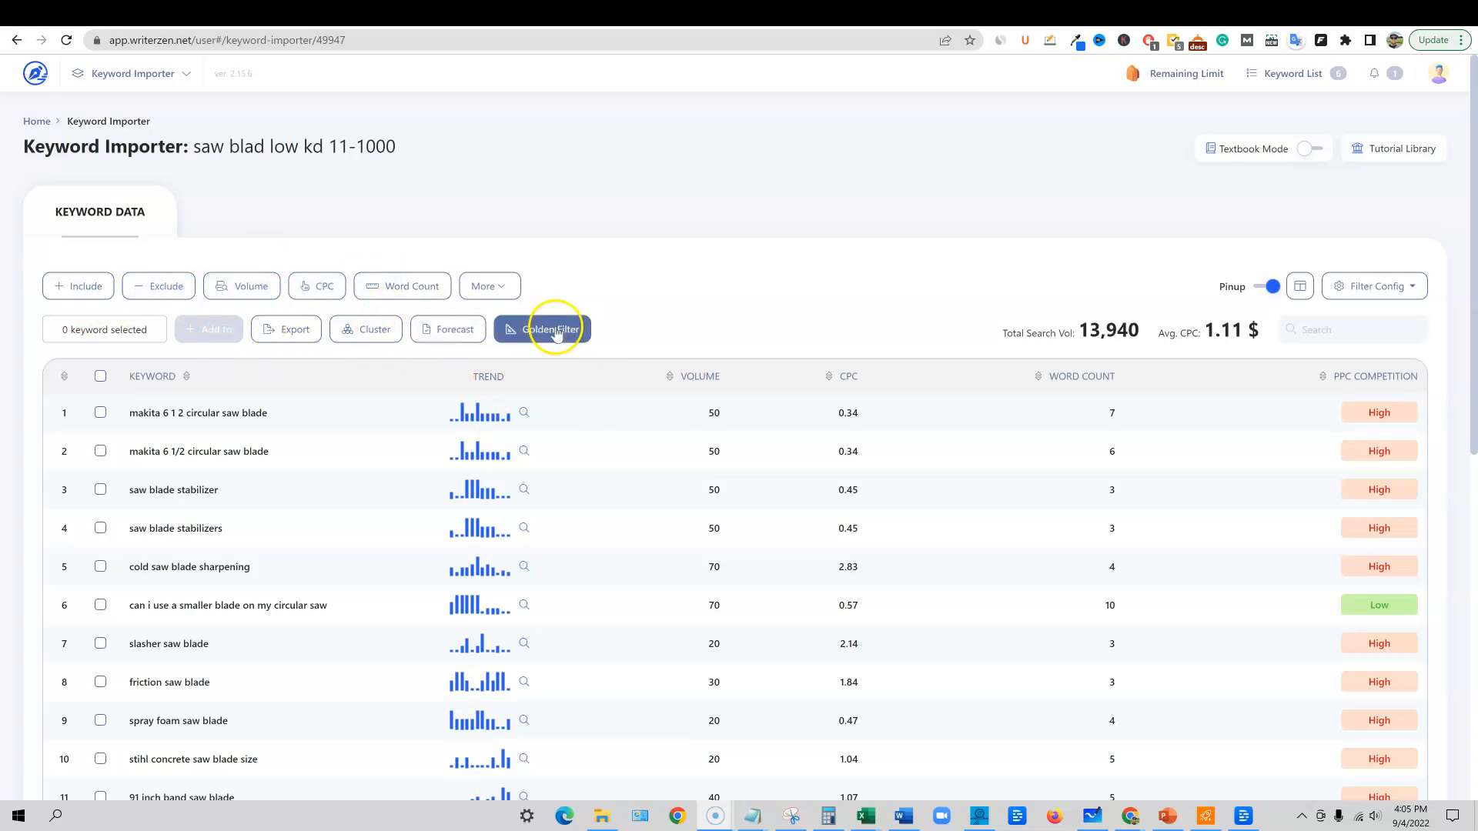
pyautogui.scroll(-5, 454, 766)
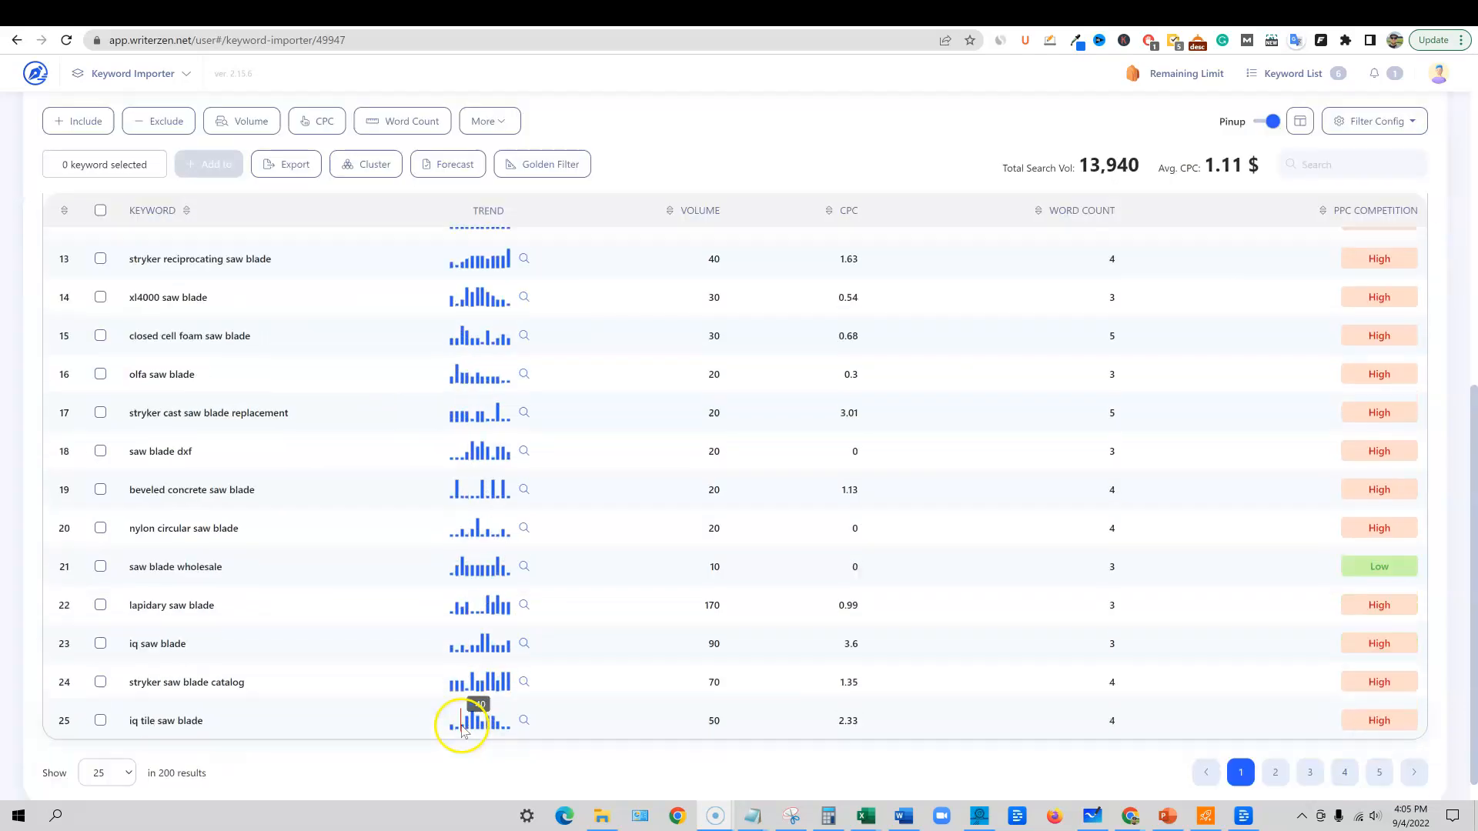
pyautogui.scroll(5, 459, 722)
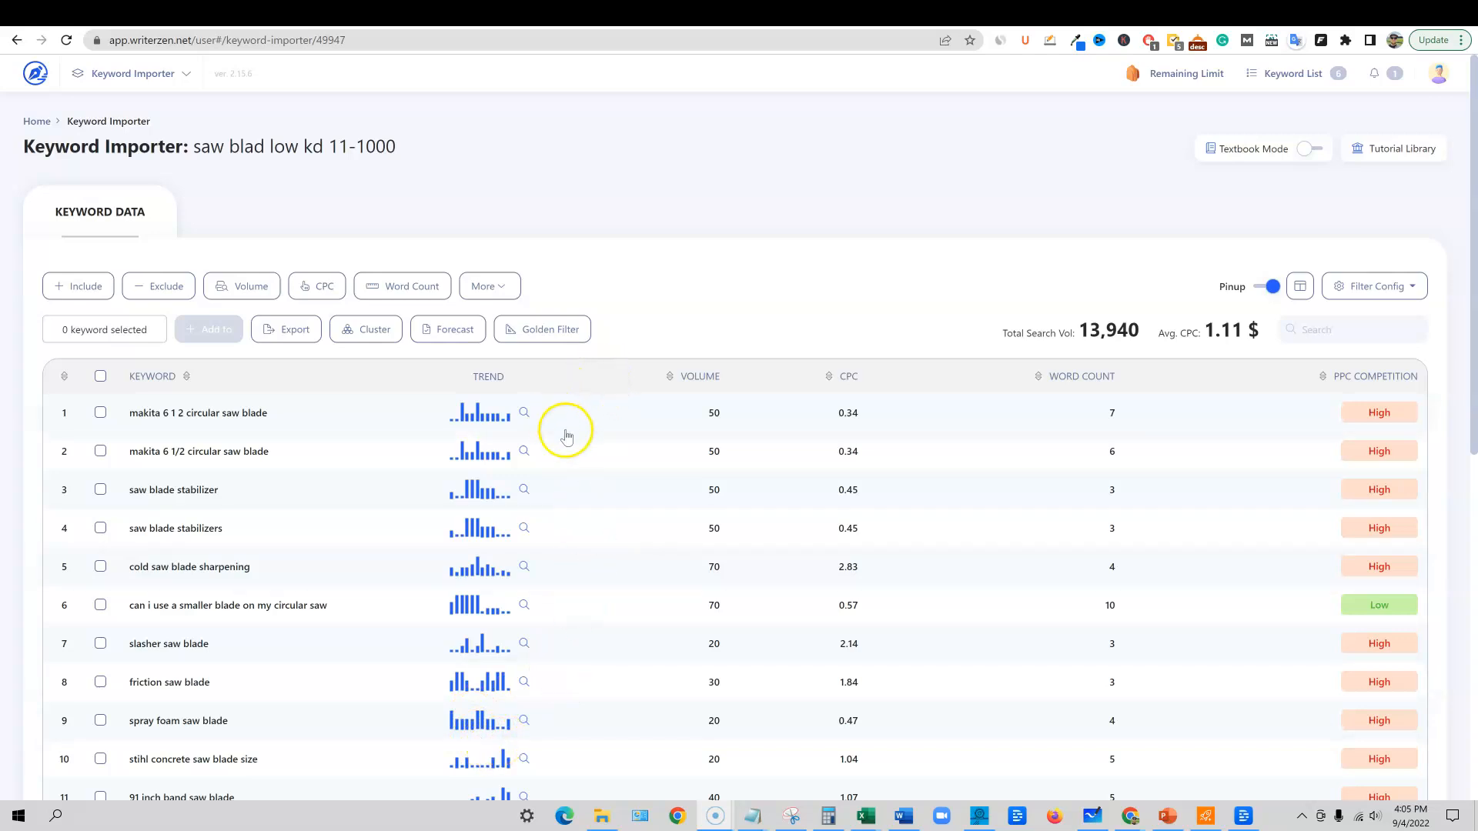
pyautogui.click(534, 331)
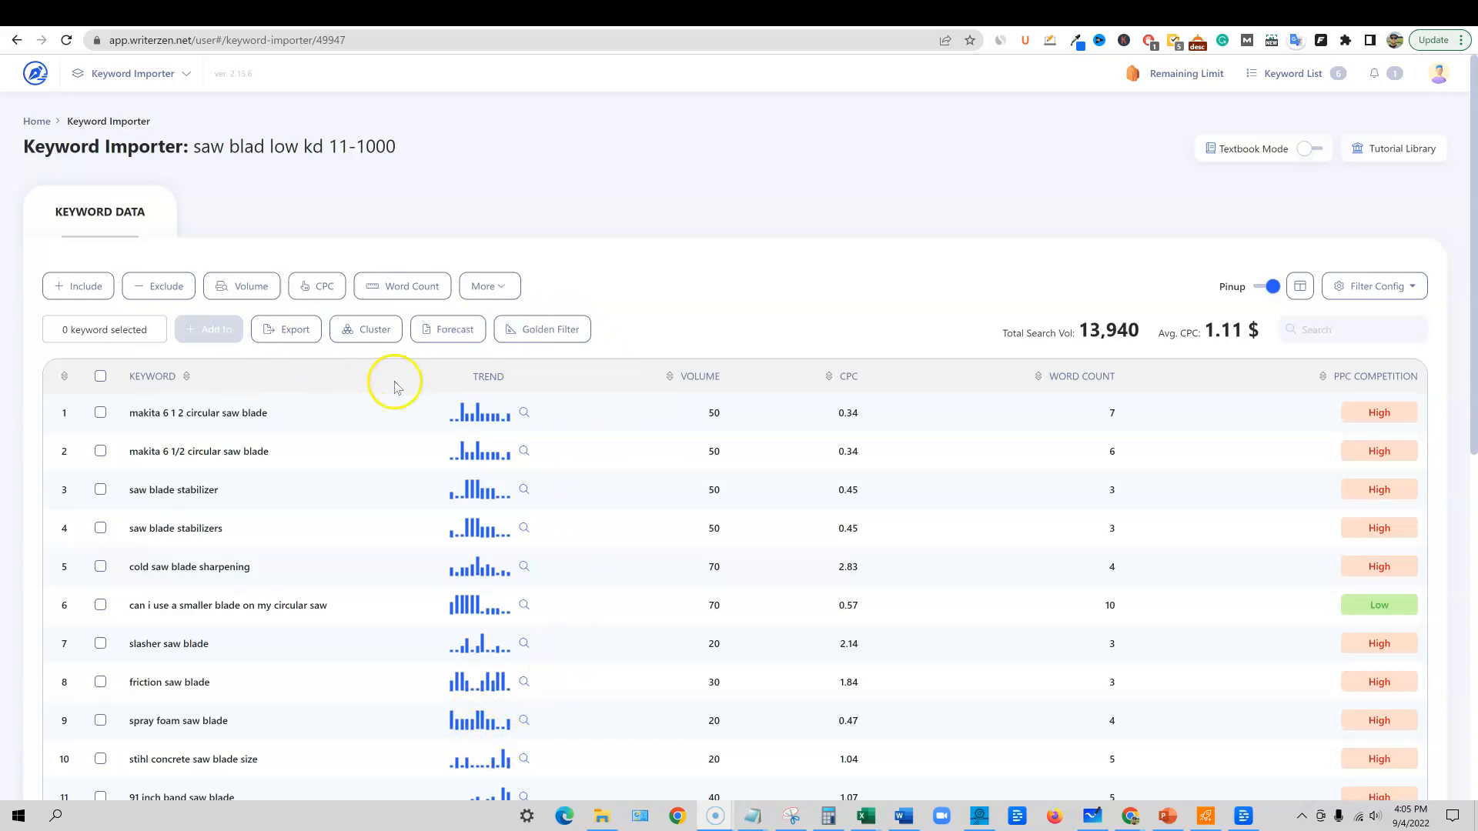
# Cluster the imported keywords, grouping those with 3 similar results
pyautogui.click(371, 329)
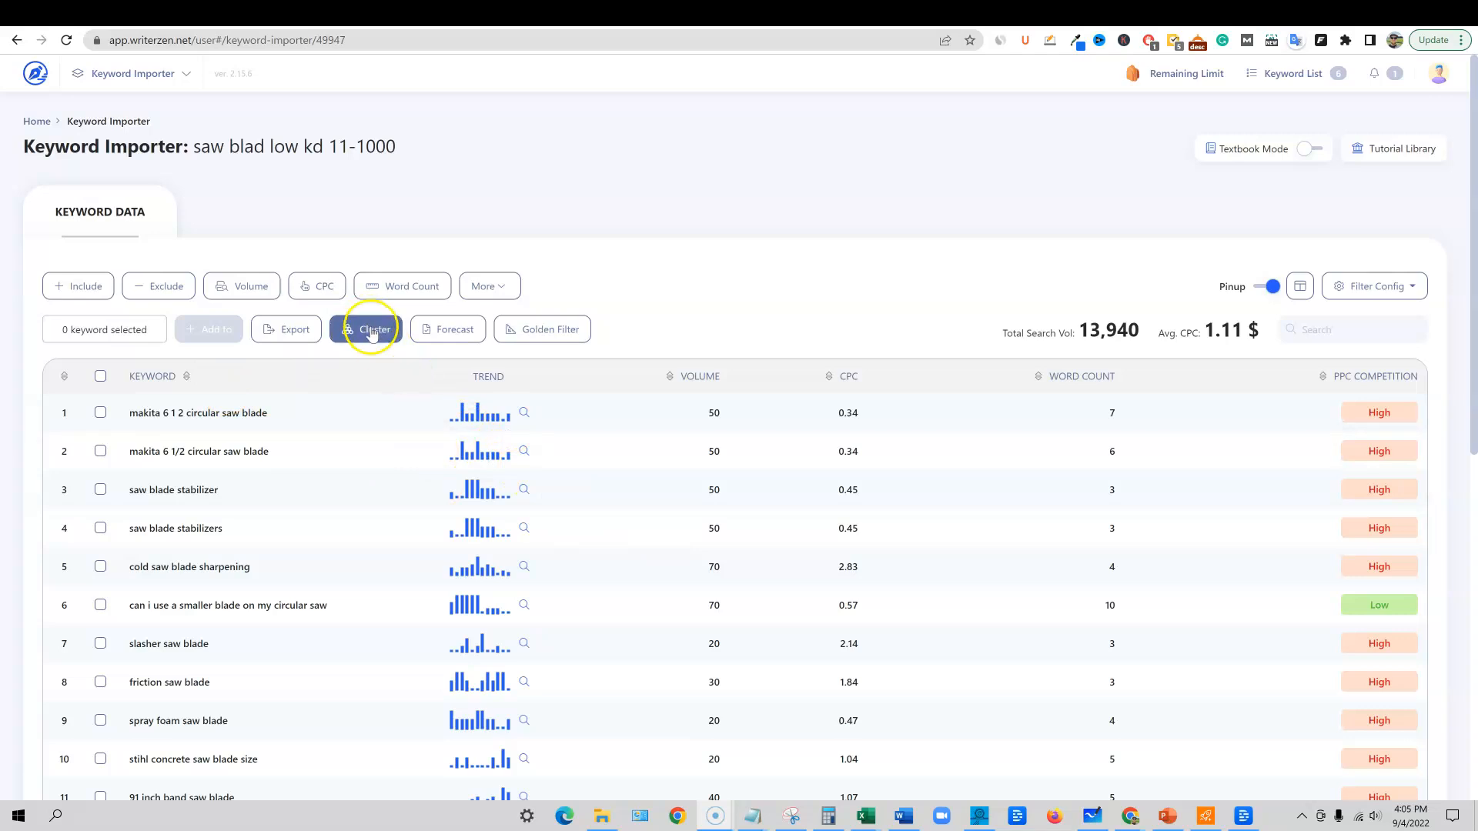
pyautogui.click(373, 408)
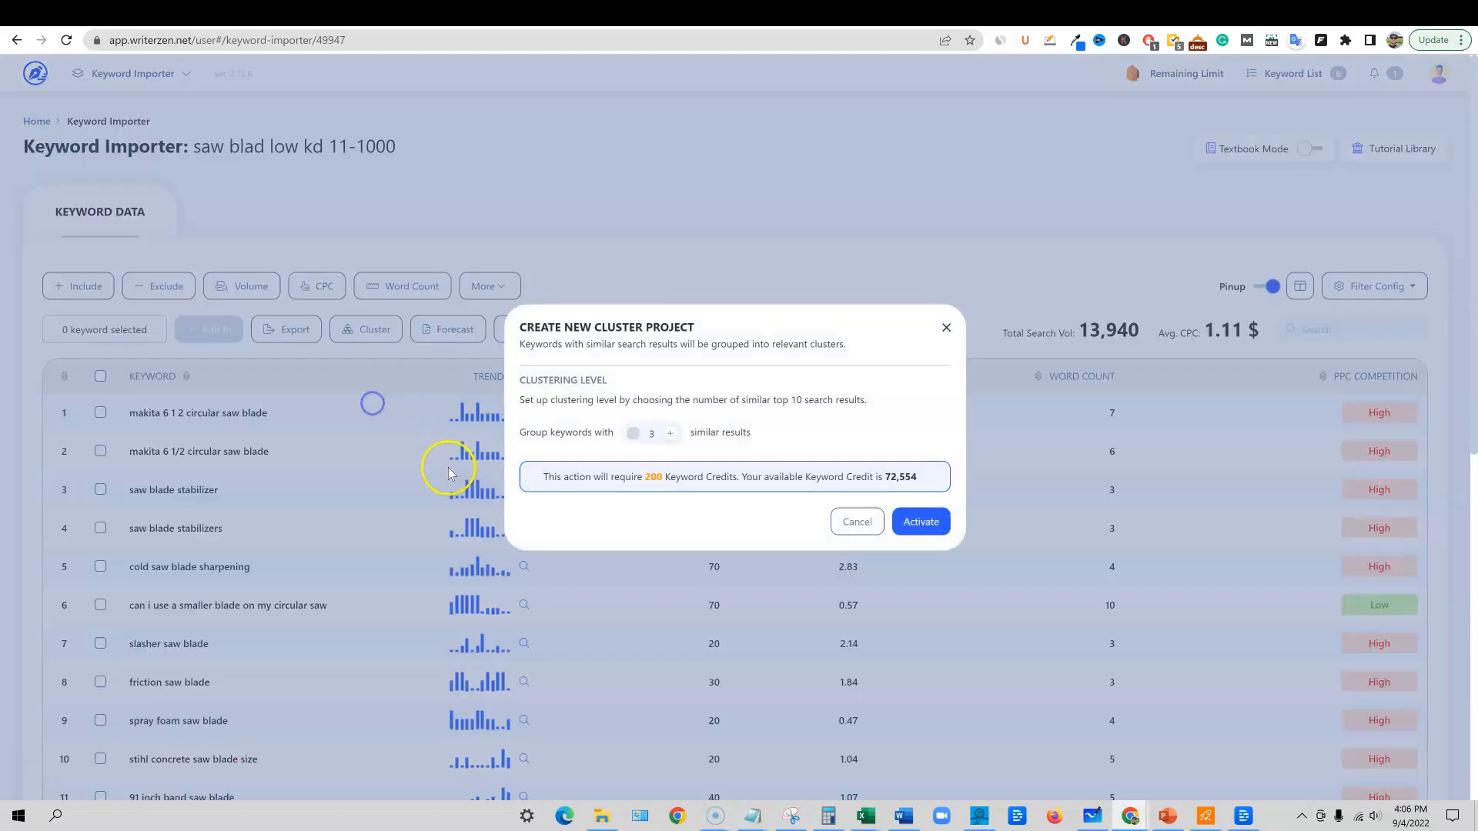
pyautogui.click(929, 530)
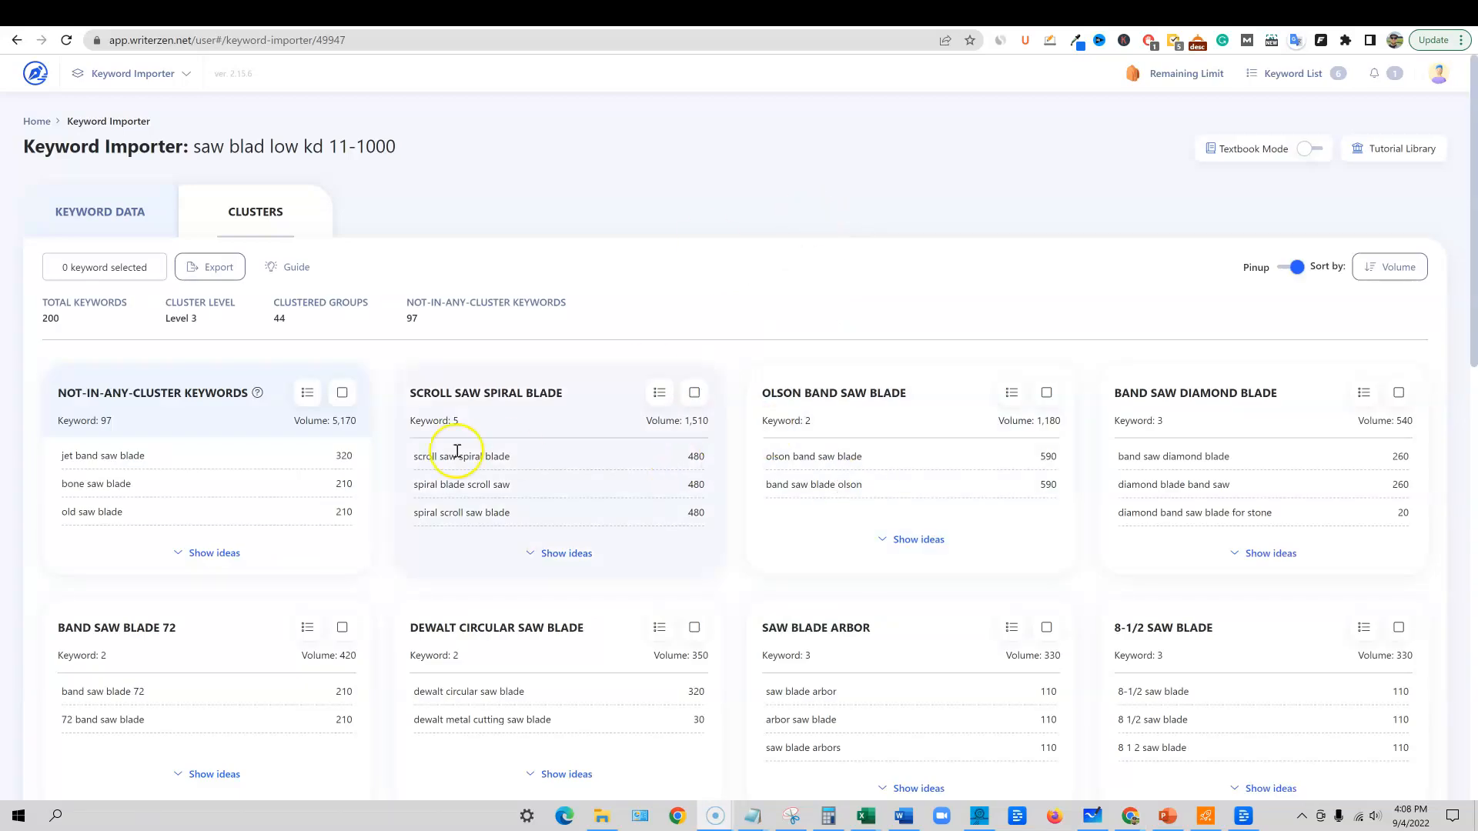
# Look over the keyword clusters and compare them sorted by volume in ascending and descending order
pyautogui.scroll(-5, 630, 631)
pyautogui.scroll(-9, 629, 631)
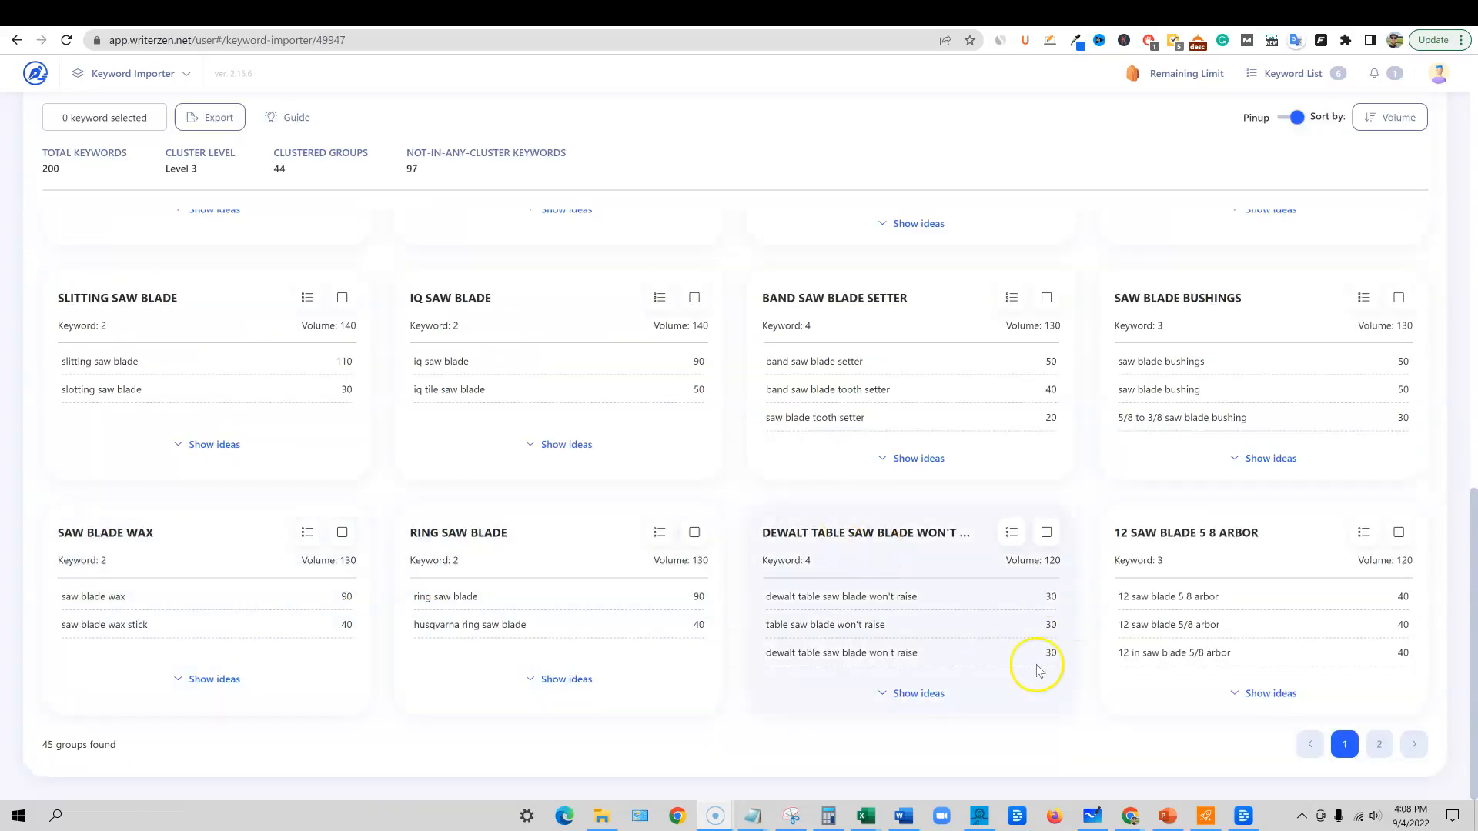
pyautogui.scroll(14, 893, 650)
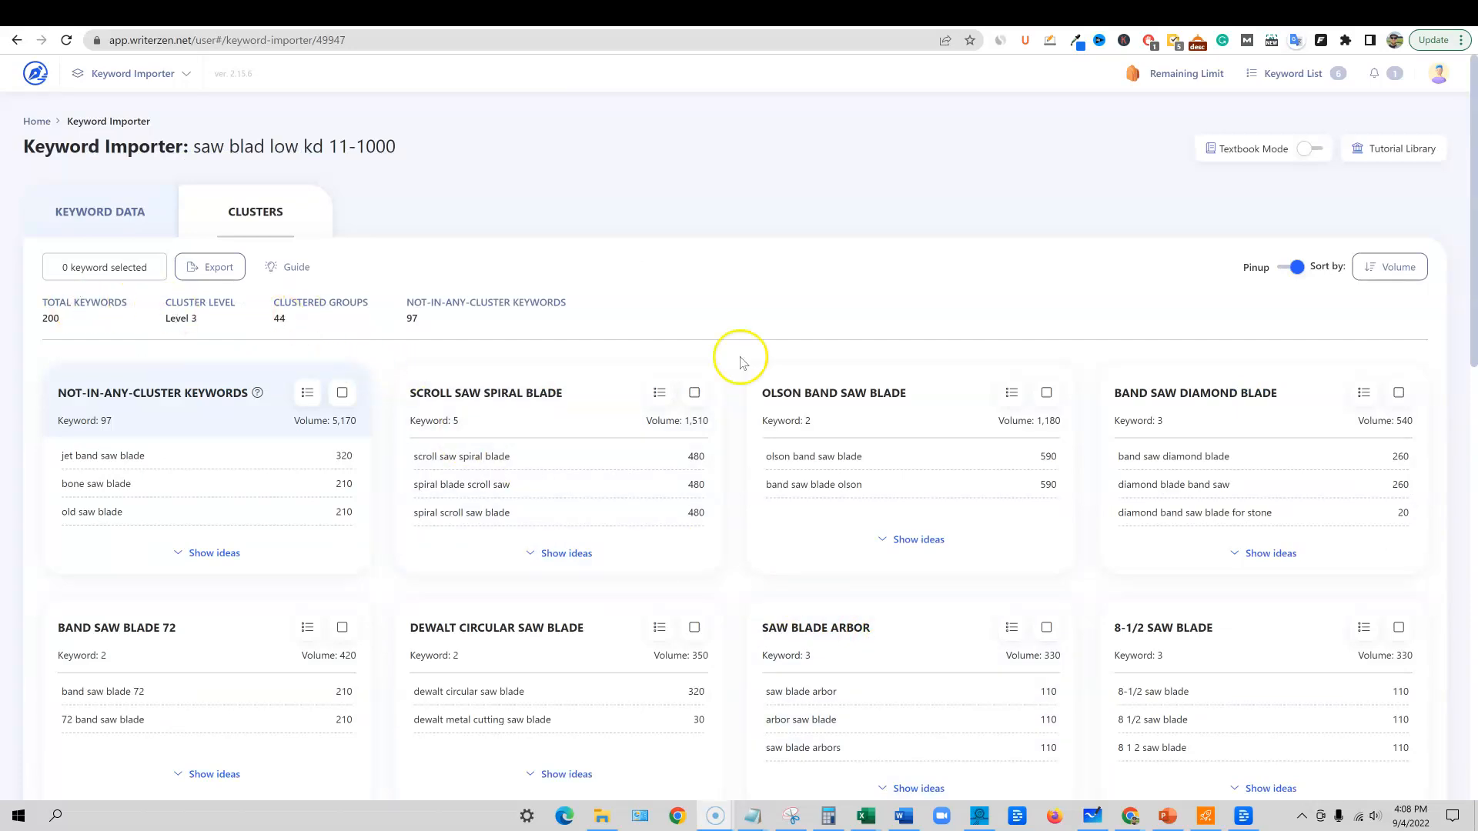
pyautogui.click(1390, 271)
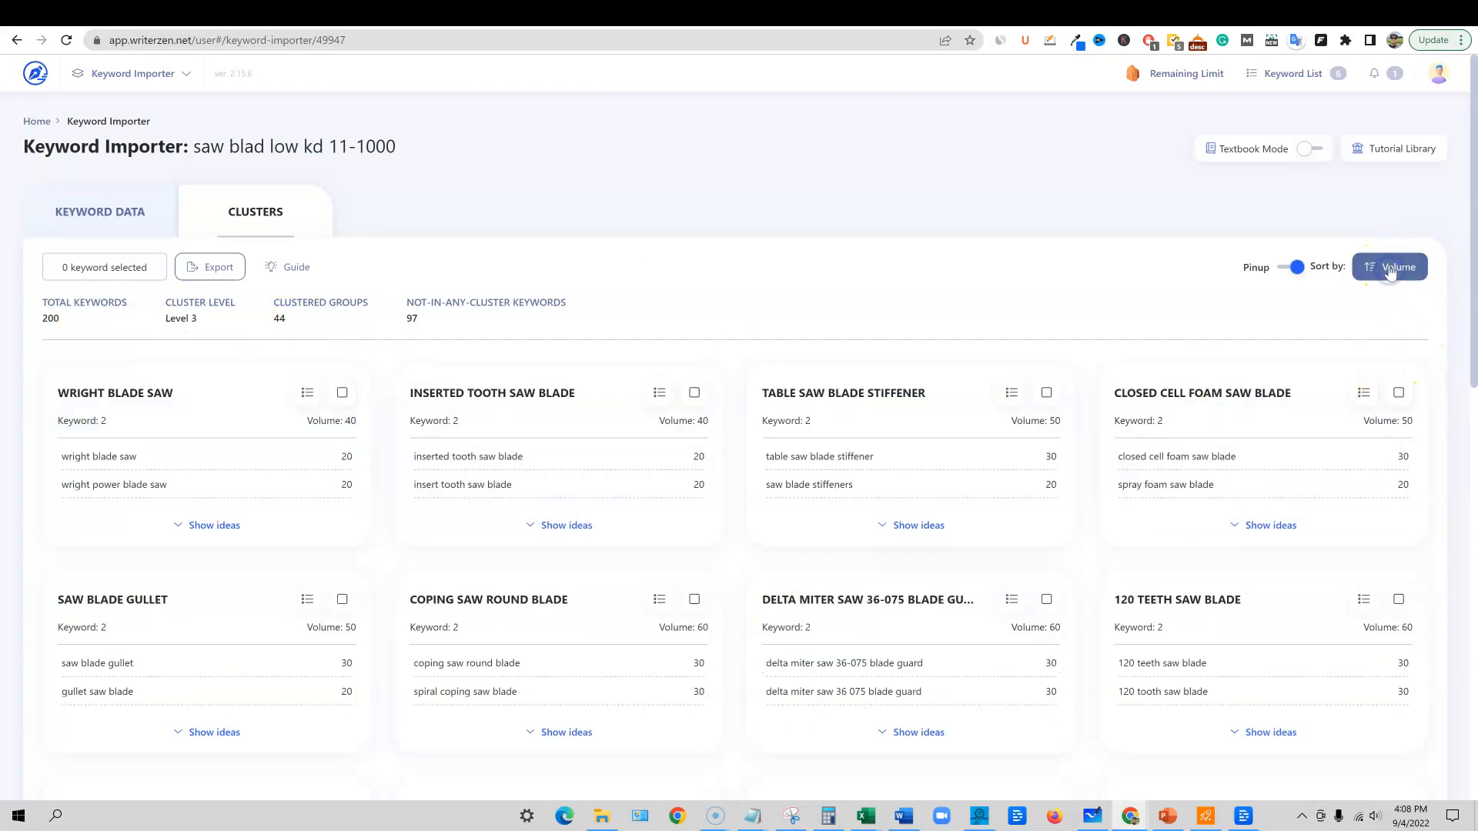
pyautogui.click(1391, 269)
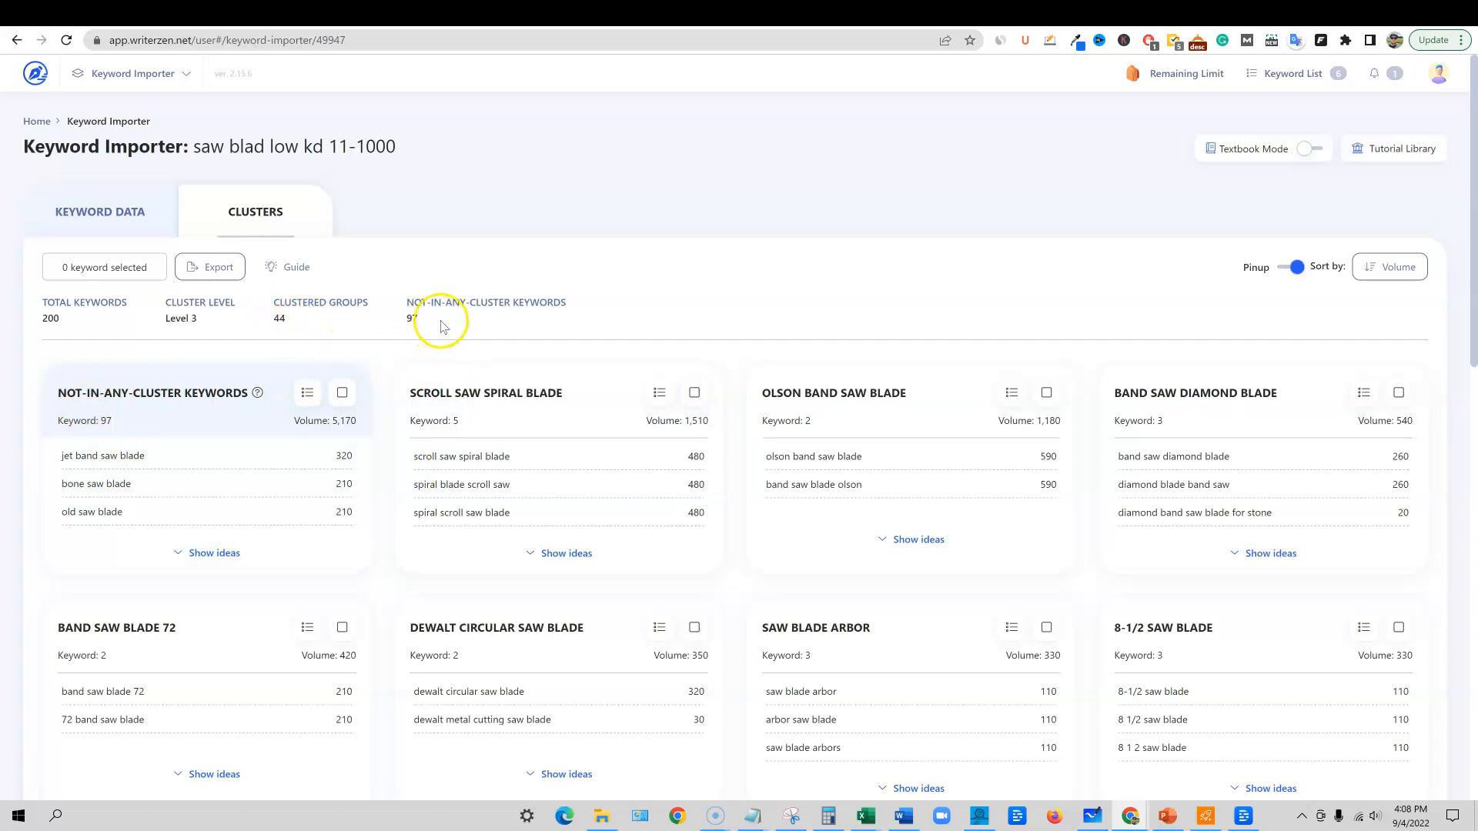
# Export all keyword clusters as an .xlsx file with a name beginning "saw blade easy clus"
pyautogui.click(215, 267)
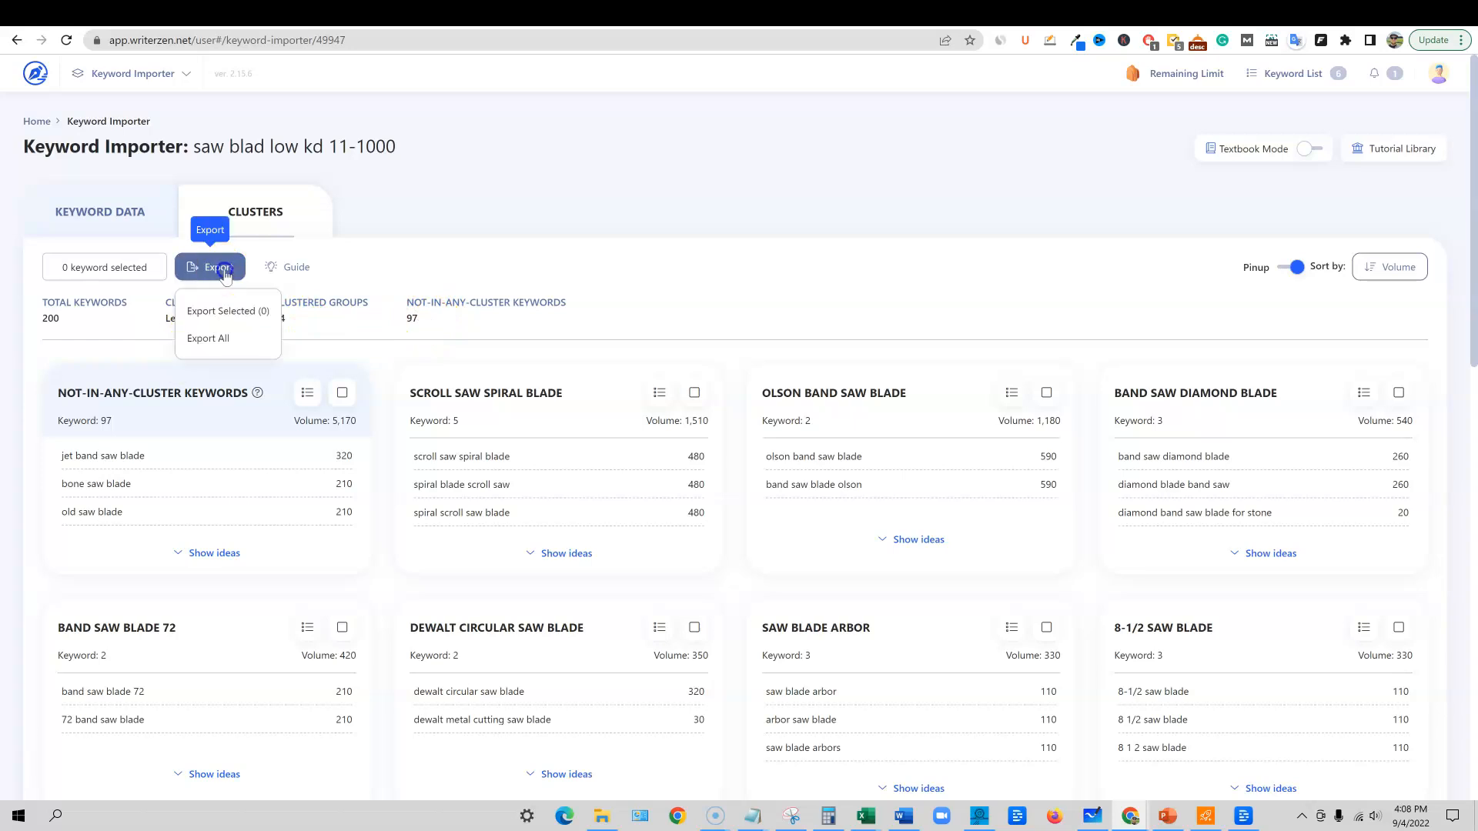
pyautogui.click(248, 339)
pyautogui.click(656, 395)
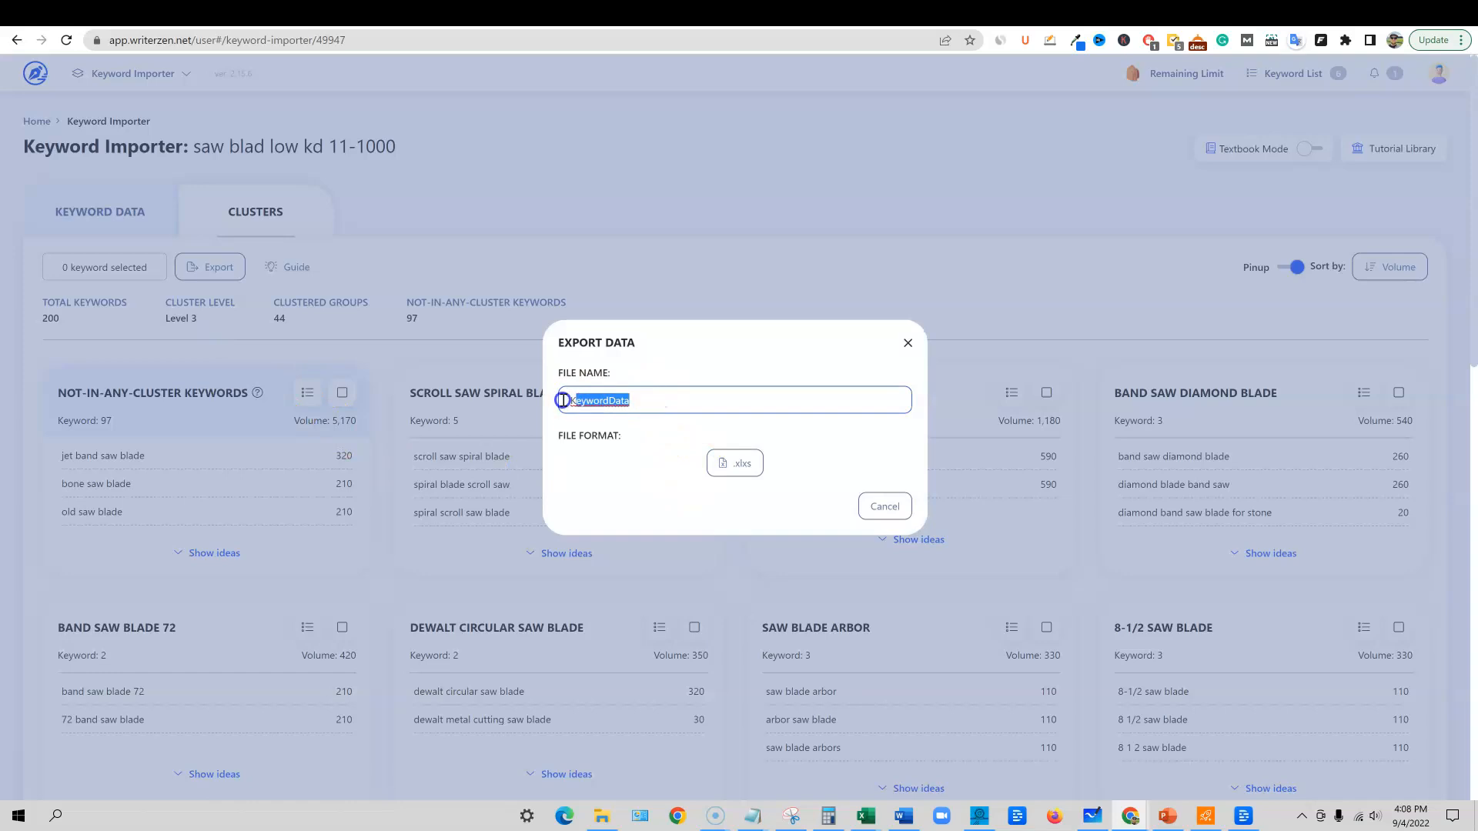
pyautogui.click(539, 400)
pyautogui.click(631, 398)
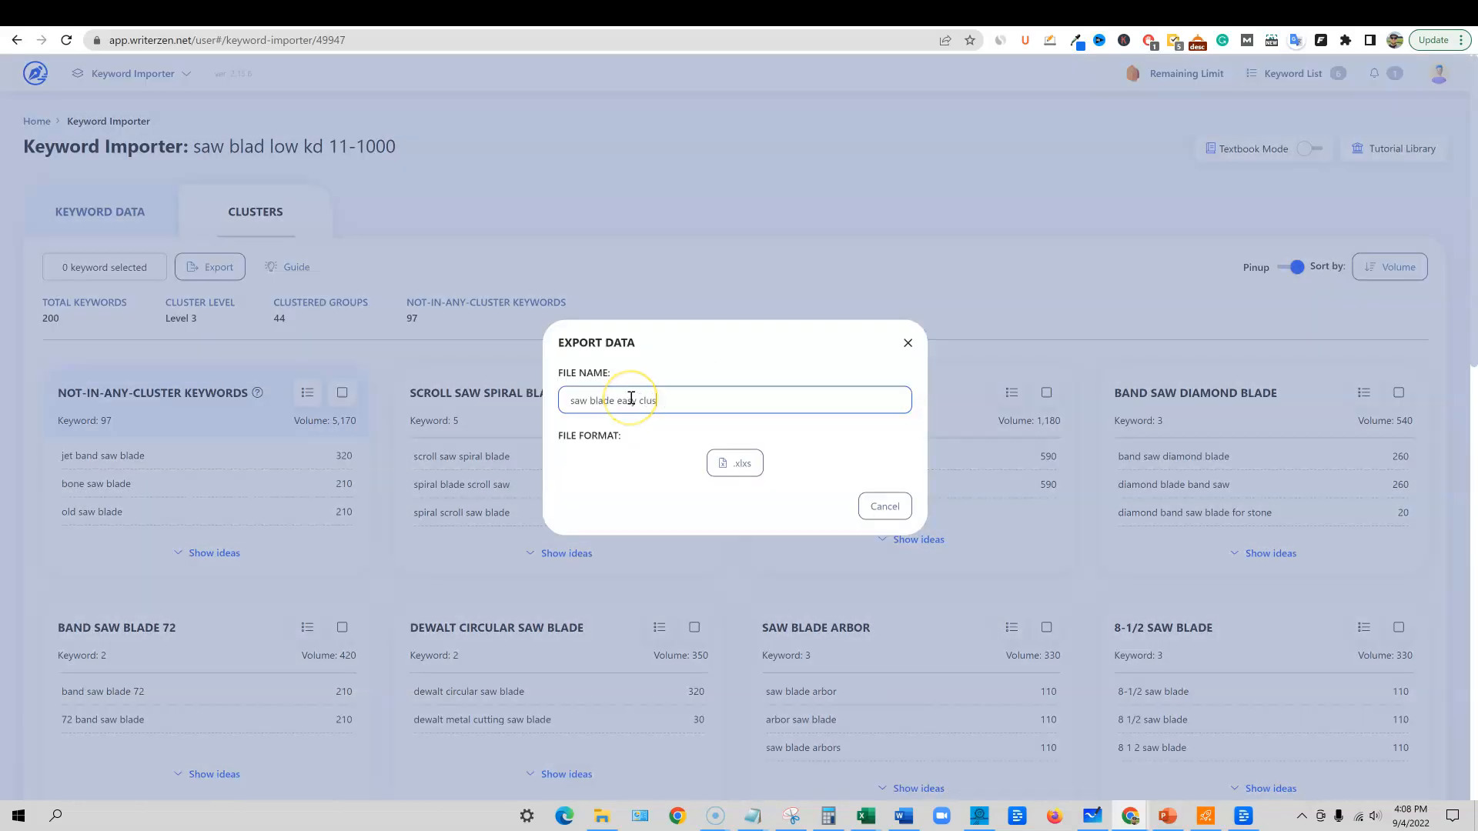
pyautogui.click(735, 462)
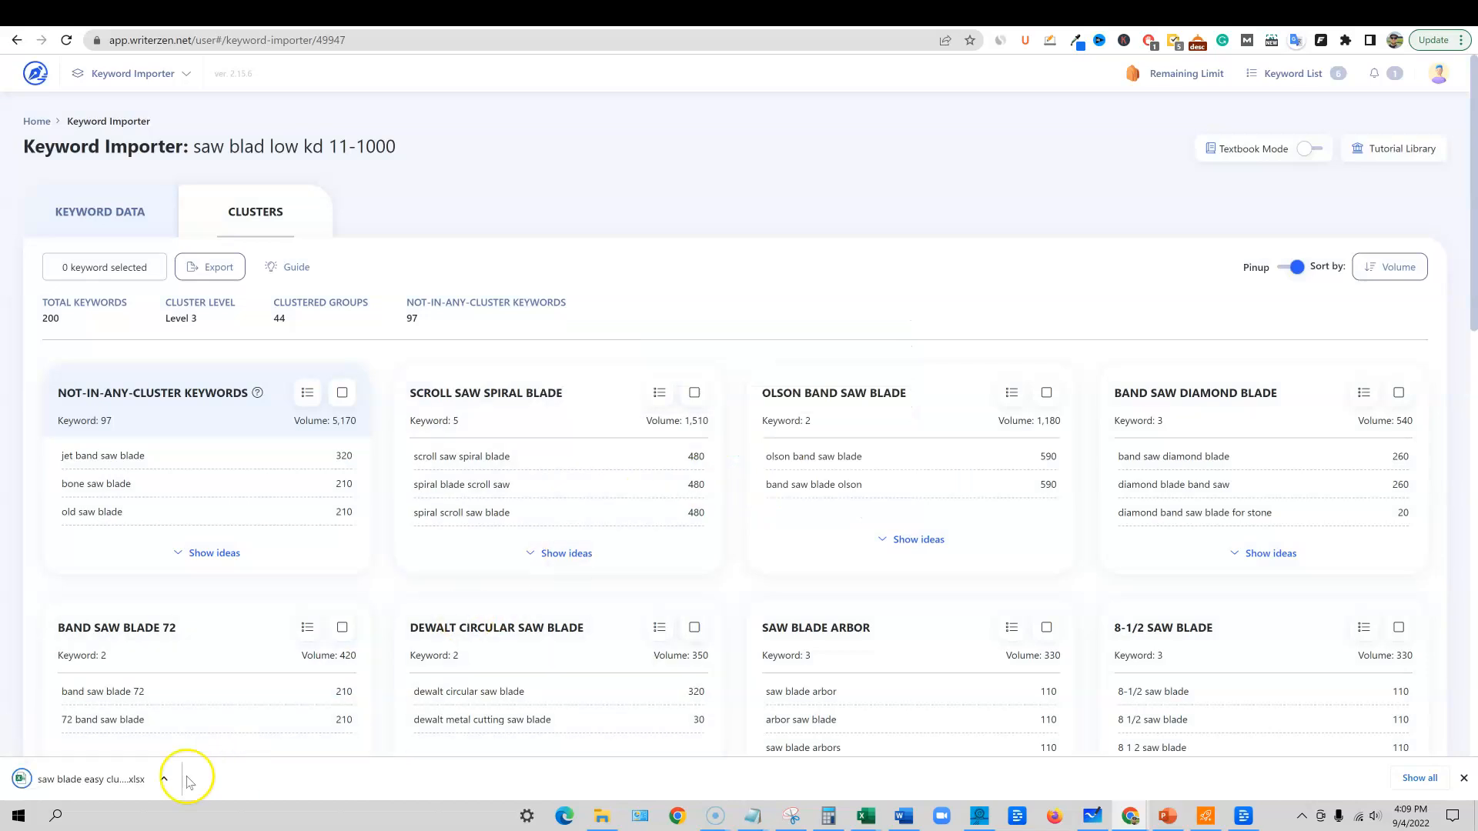
# Open the exported cluster workbook in Excel and look through the full Clustered Keywords sheet
pyautogui.click(121, 783)
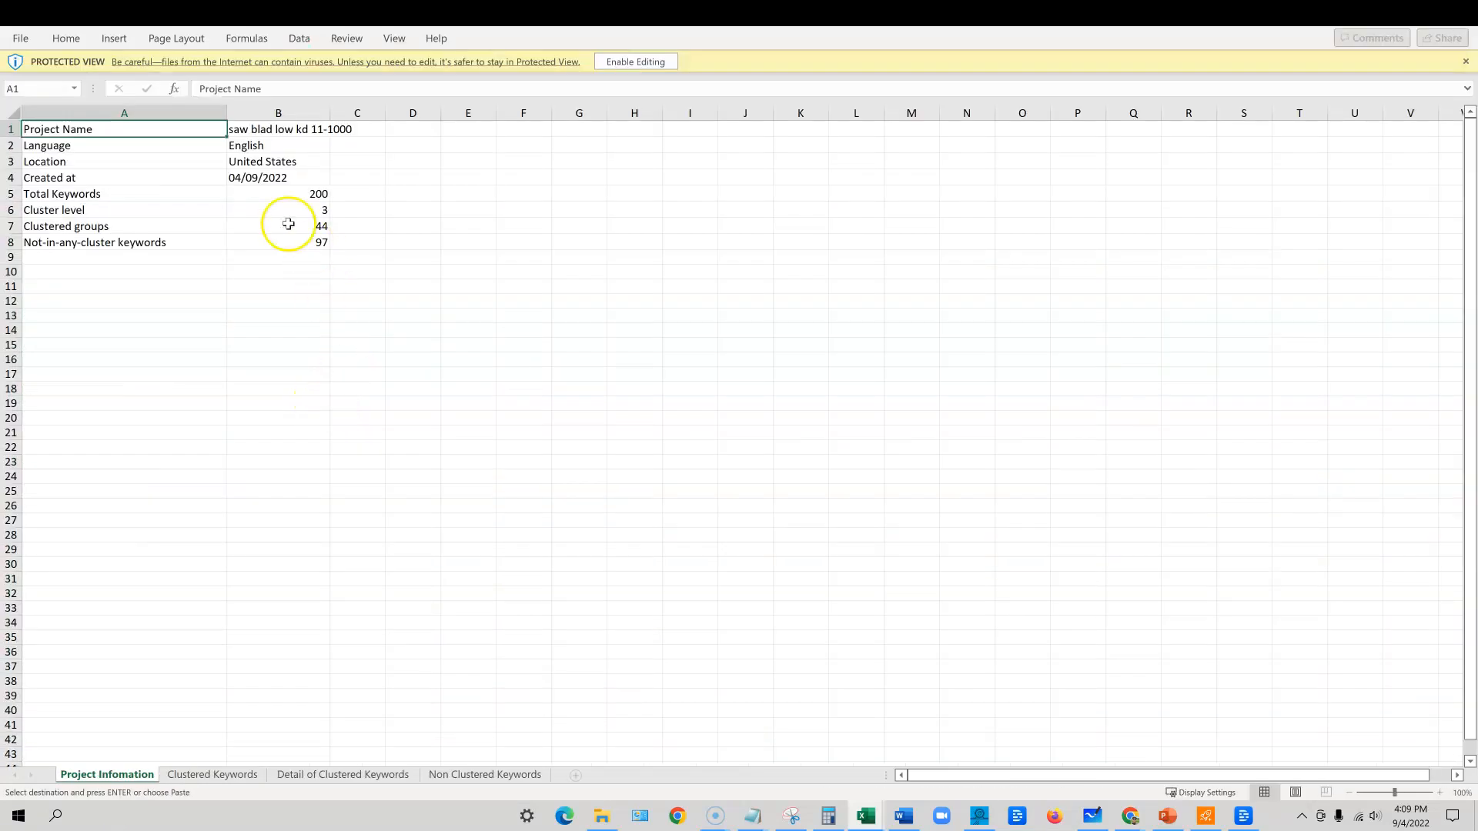
pyautogui.click(207, 775)
pyautogui.scroll(-8, 147, 474)
pyautogui.scroll(-20, 147, 474)
pyautogui.scroll(10, 139, 568)
pyautogui.scroll(-1, 103, 643)
pyautogui.scroll(1, 102, 643)
pyautogui.moveTo(46, 698); pyautogui.dragTo(34, 34)
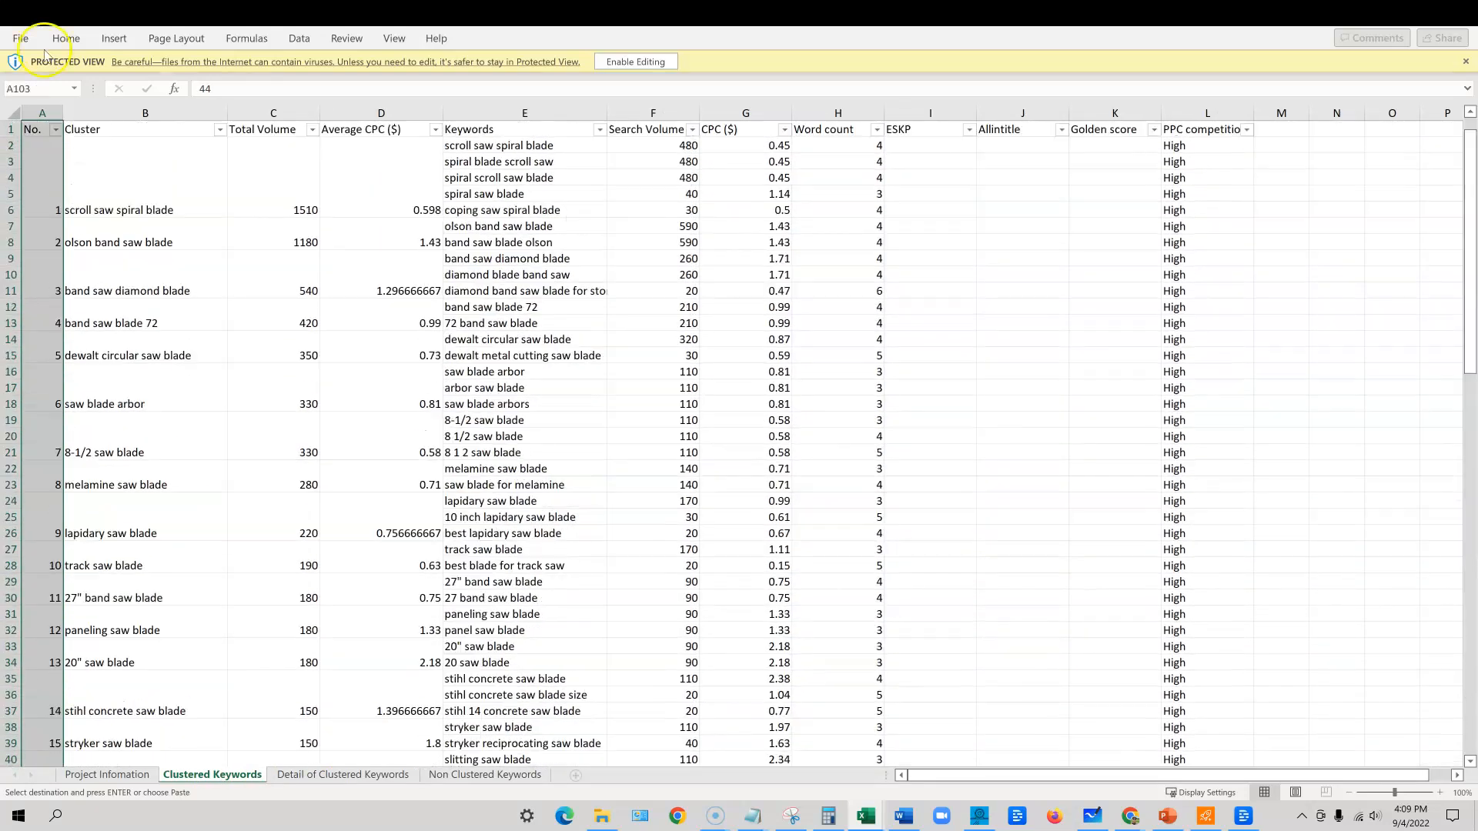
# Examine the keyword variants grouped under the 8-1/2 saw blade, dewalt circular saw blade and band saw diamond blade clusters
pyautogui.click(508, 421)
pyautogui.moveTo(510, 419); pyautogui.dragTo(514, 448)
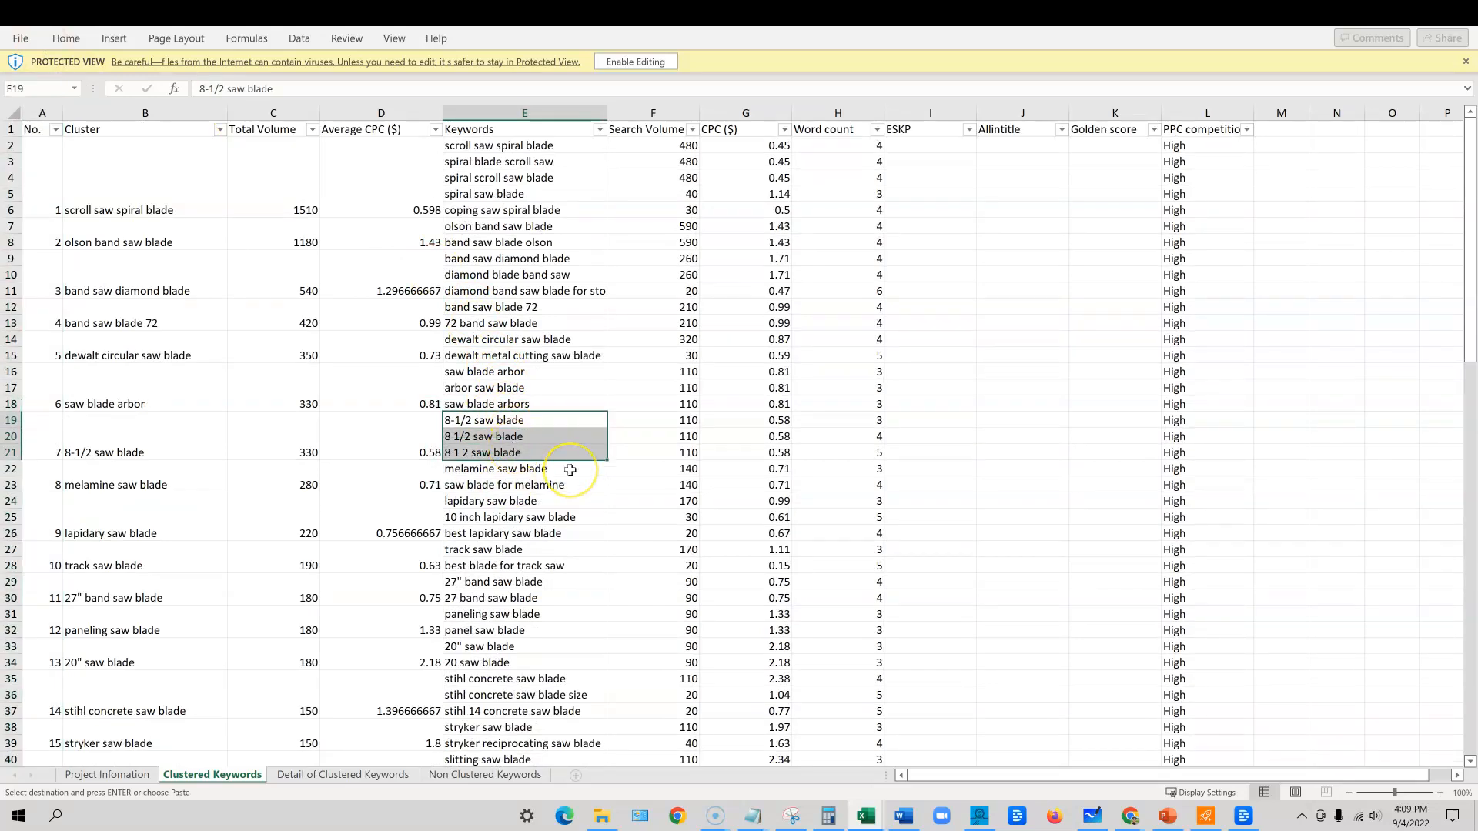
pyautogui.click(456, 422)
pyautogui.click(487, 436)
pyautogui.click(483, 453)
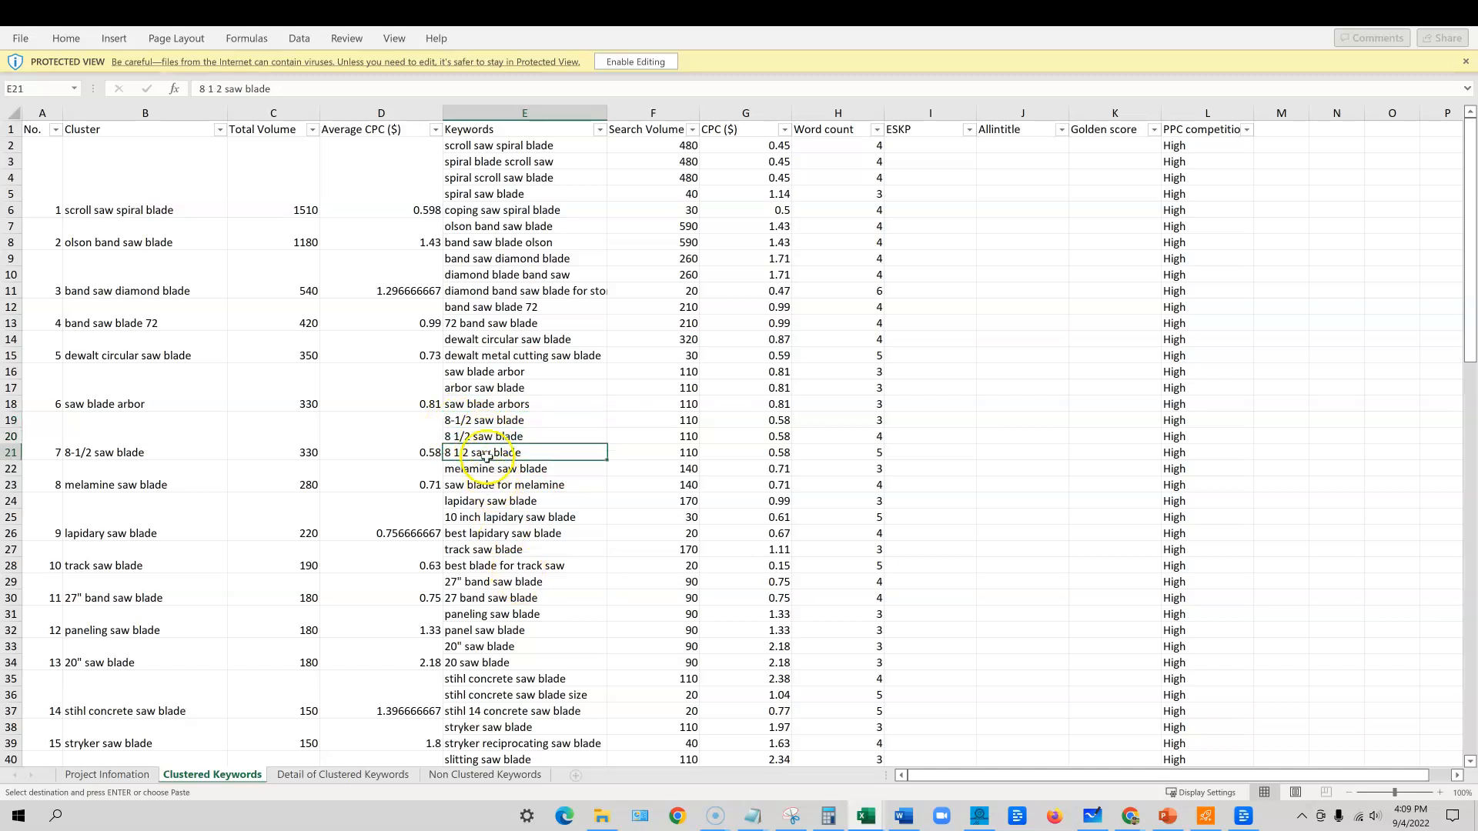
pyautogui.moveTo(486, 456); pyautogui.dragTo(496, 422)
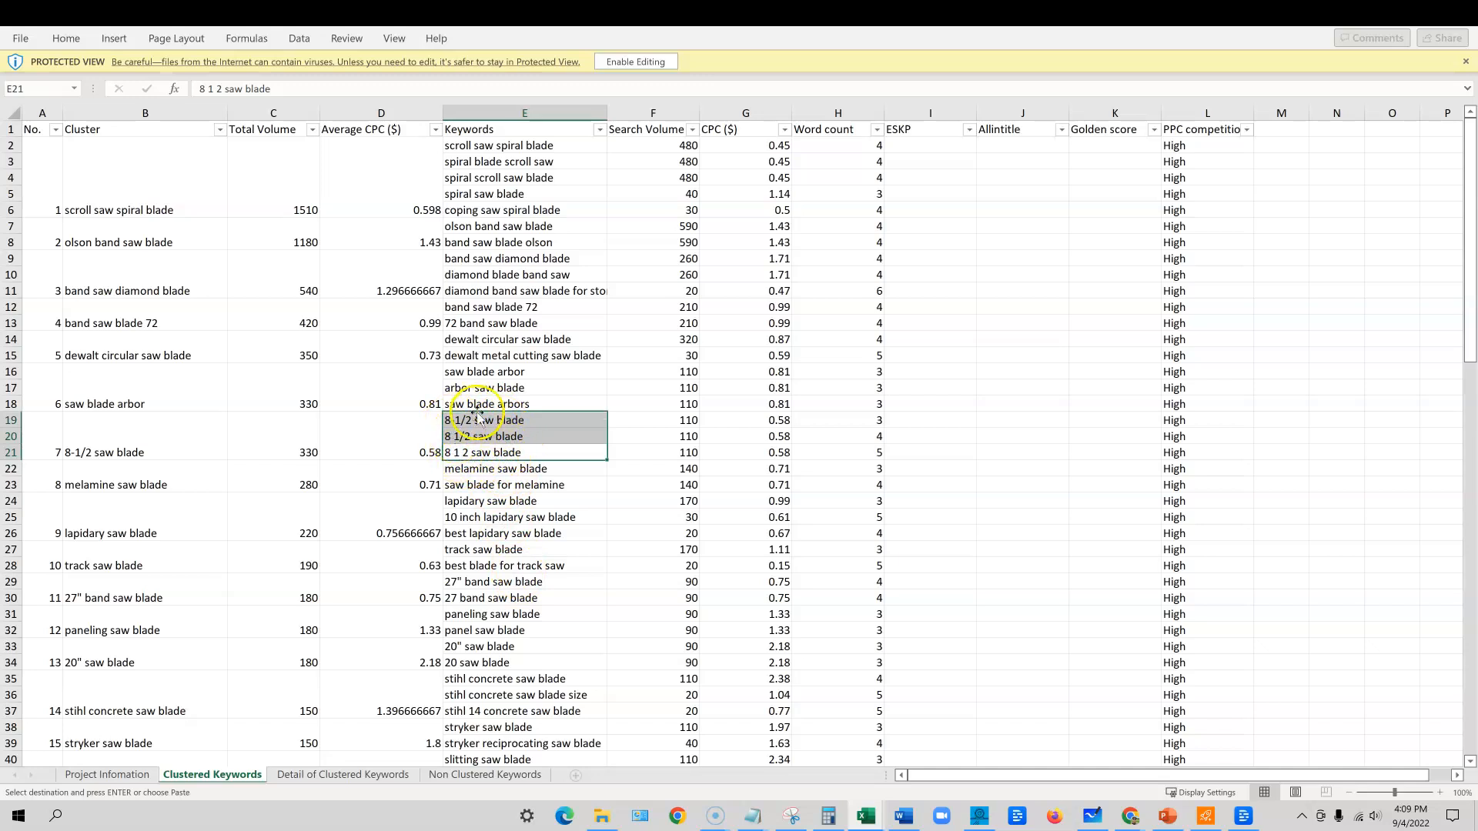
pyautogui.moveTo(530, 454); pyautogui.dragTo(524, 404)
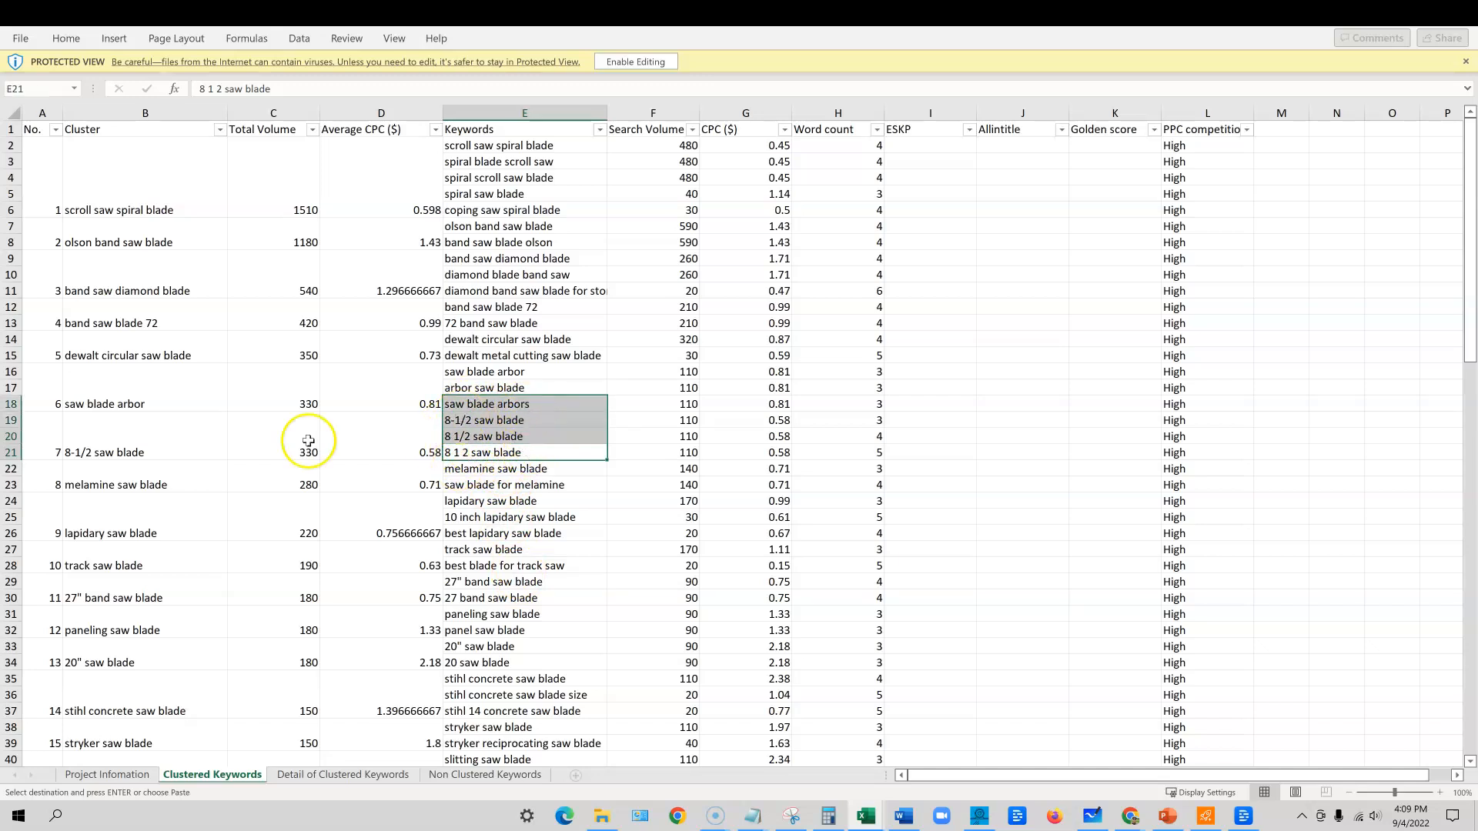
pyautogui.click(141, 439)
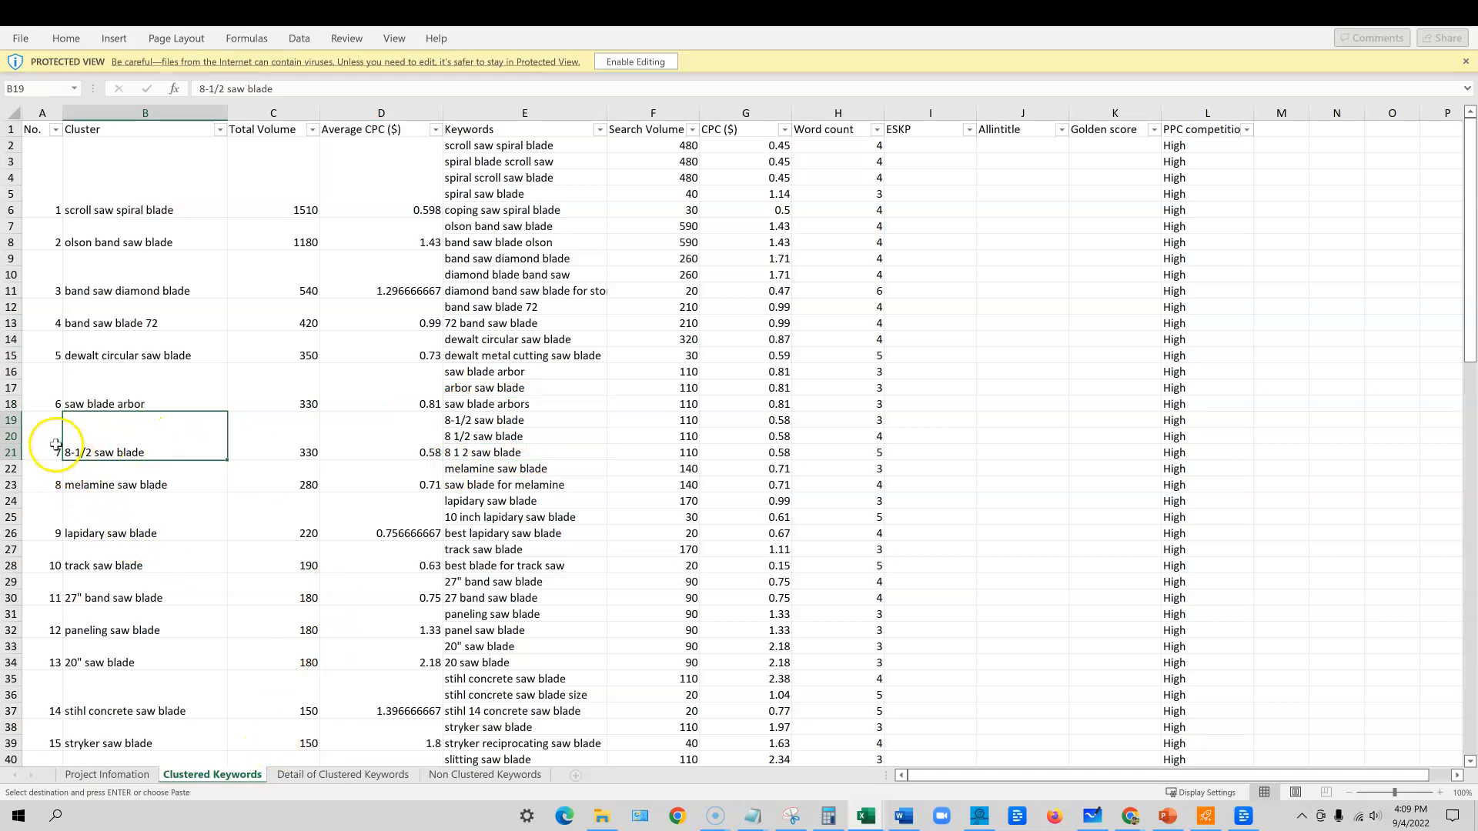
pyautogui.moveTo(55, 445); pyautogui.dragTo(781, 436)
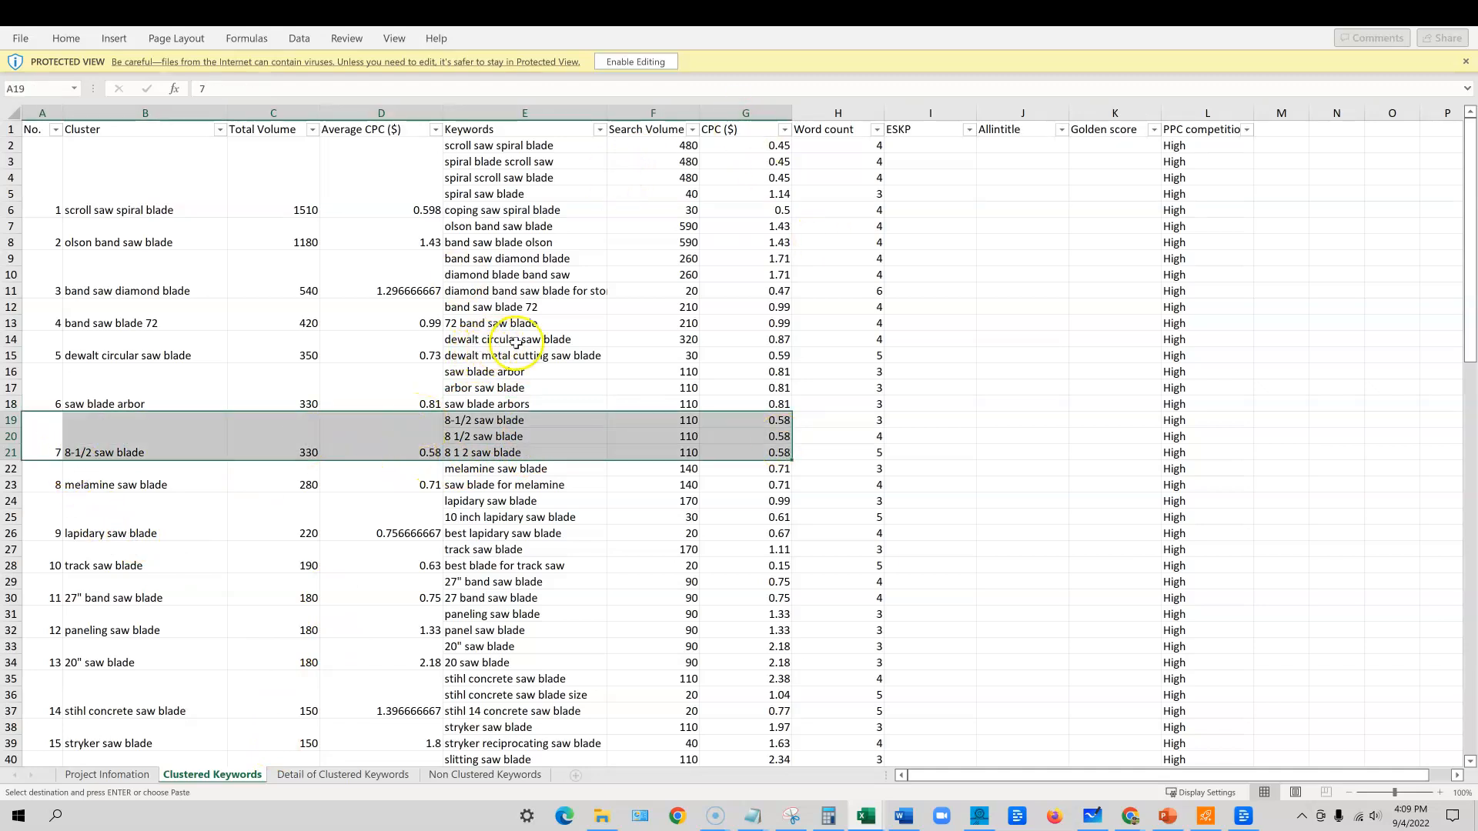
pyautogui.moveTo(568, 357); pyautogui.dragTo(115, 343)
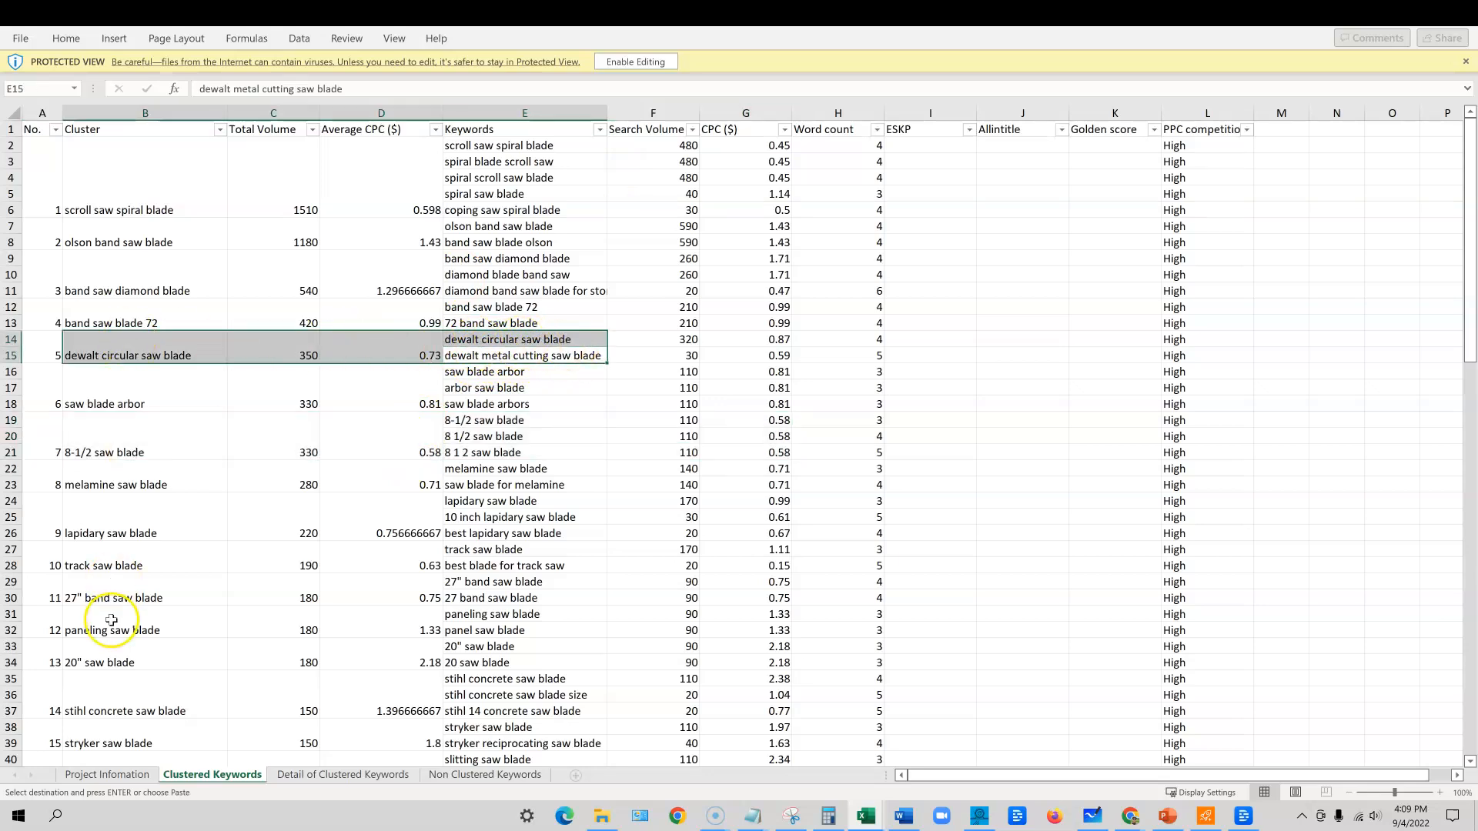
pyautogui.moveTo(512, 259); pyautogui.dragTo(146, 291)
# Examine the keywords grouped under the scroll saw spiral blade cluster, and skim the rest of the sheet
pyautogui.moveTo(501, 145); pyautogui.dragTo(499, 214)
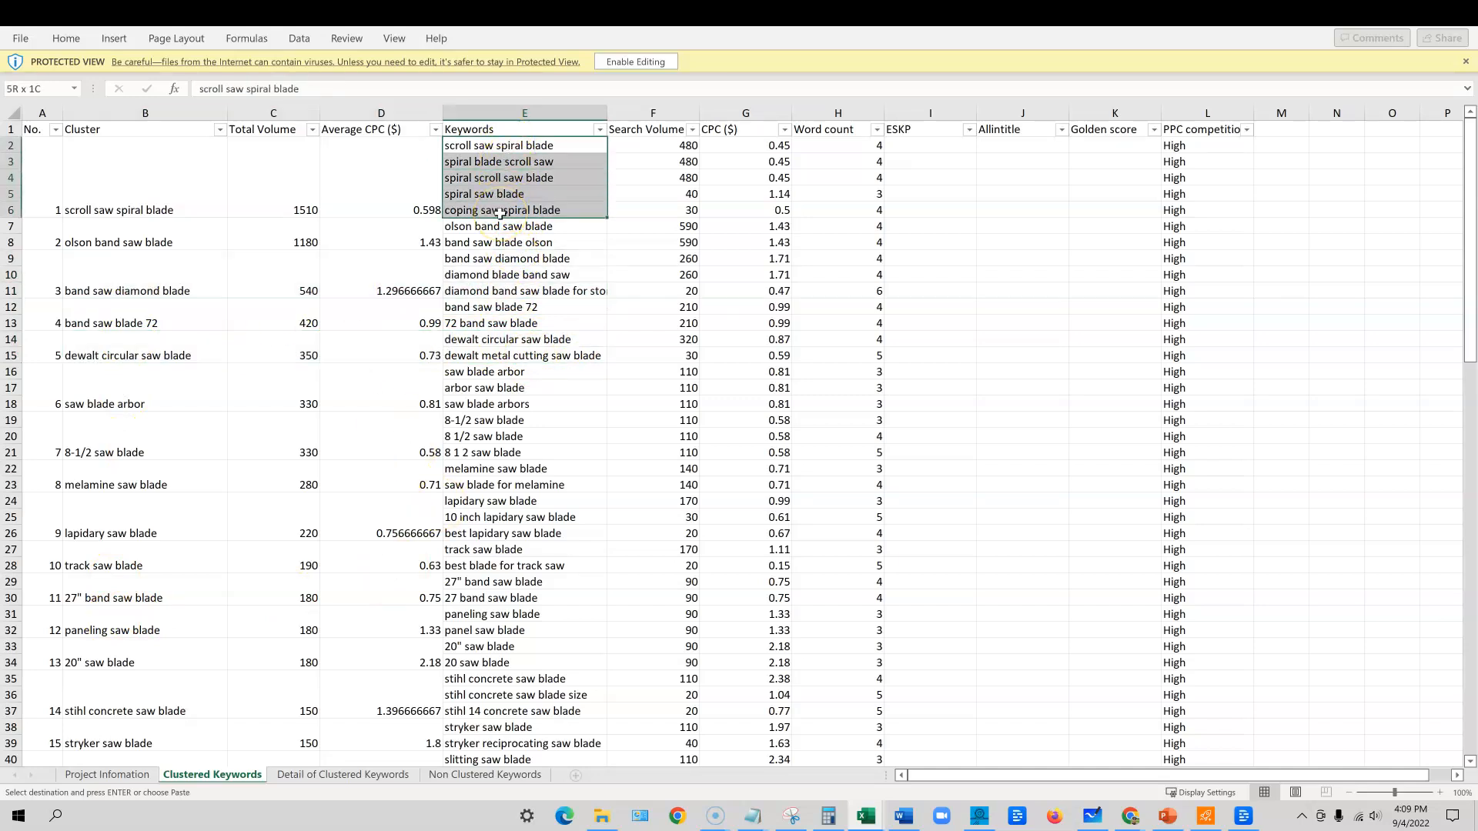
pyautogui.click(476, 163)
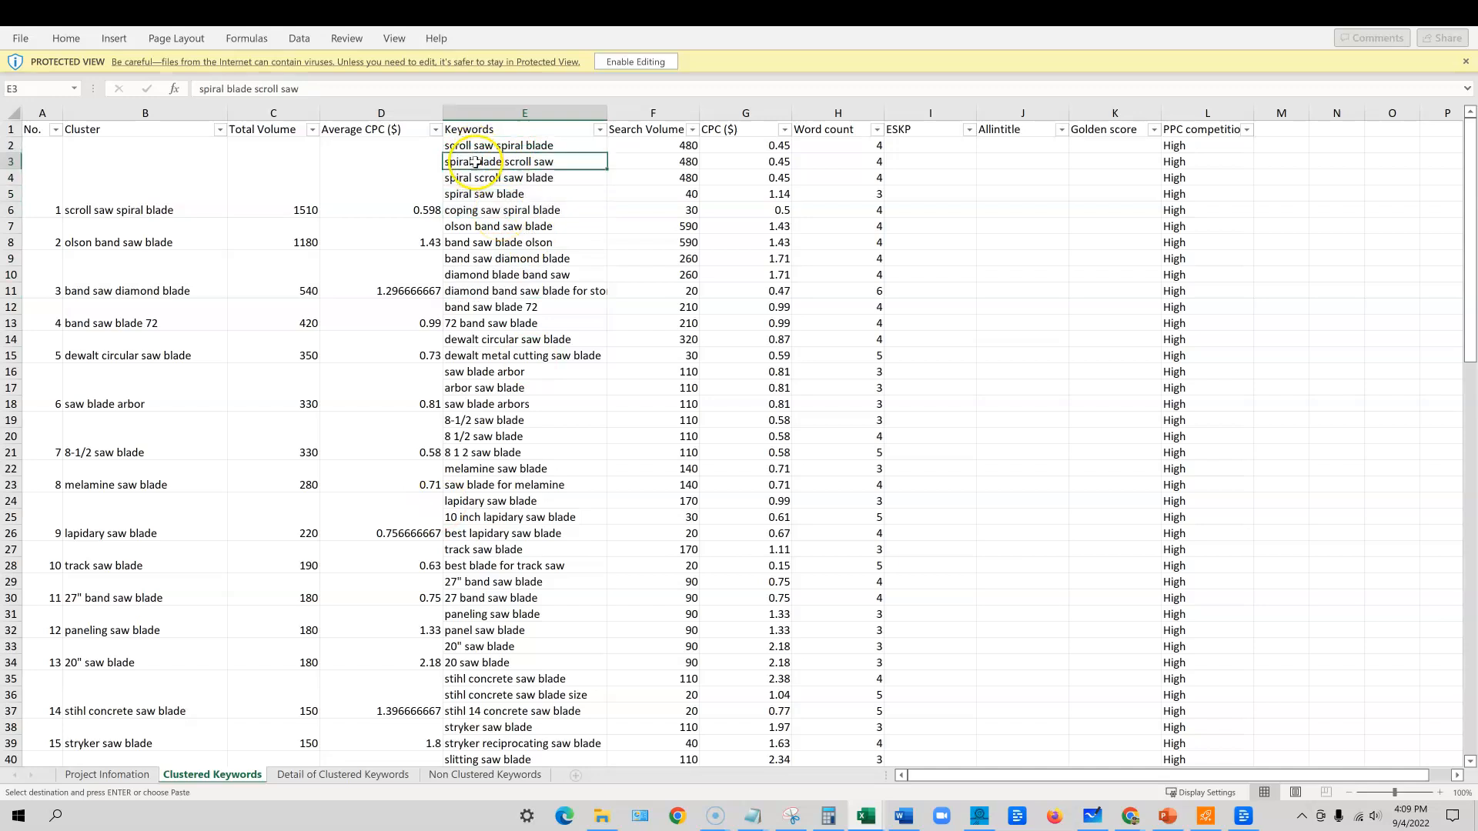
pyautogui.click(486, 178)
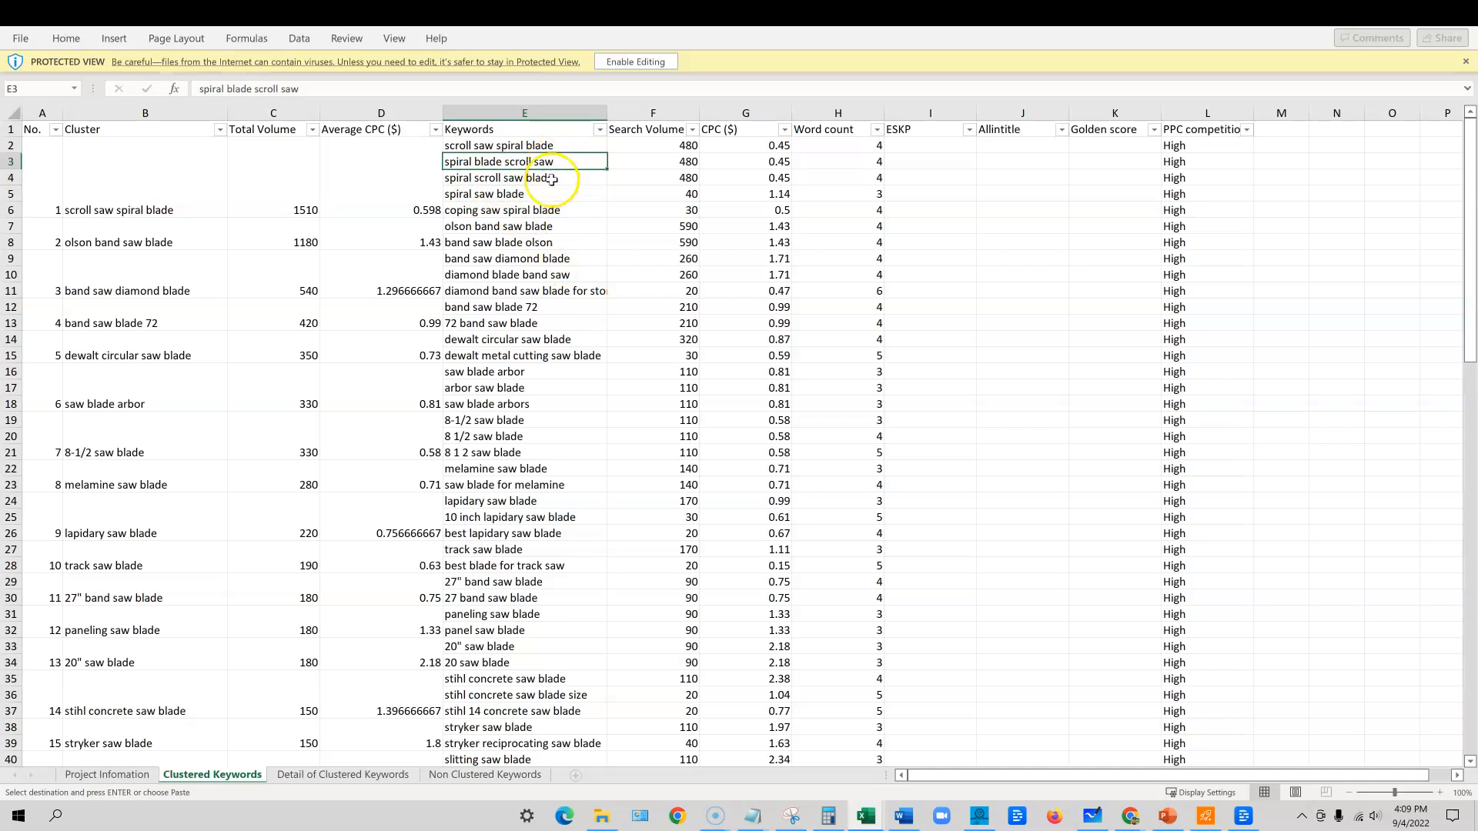
pyautogui.click(551, 146)
pyautogui.click(505, 195)
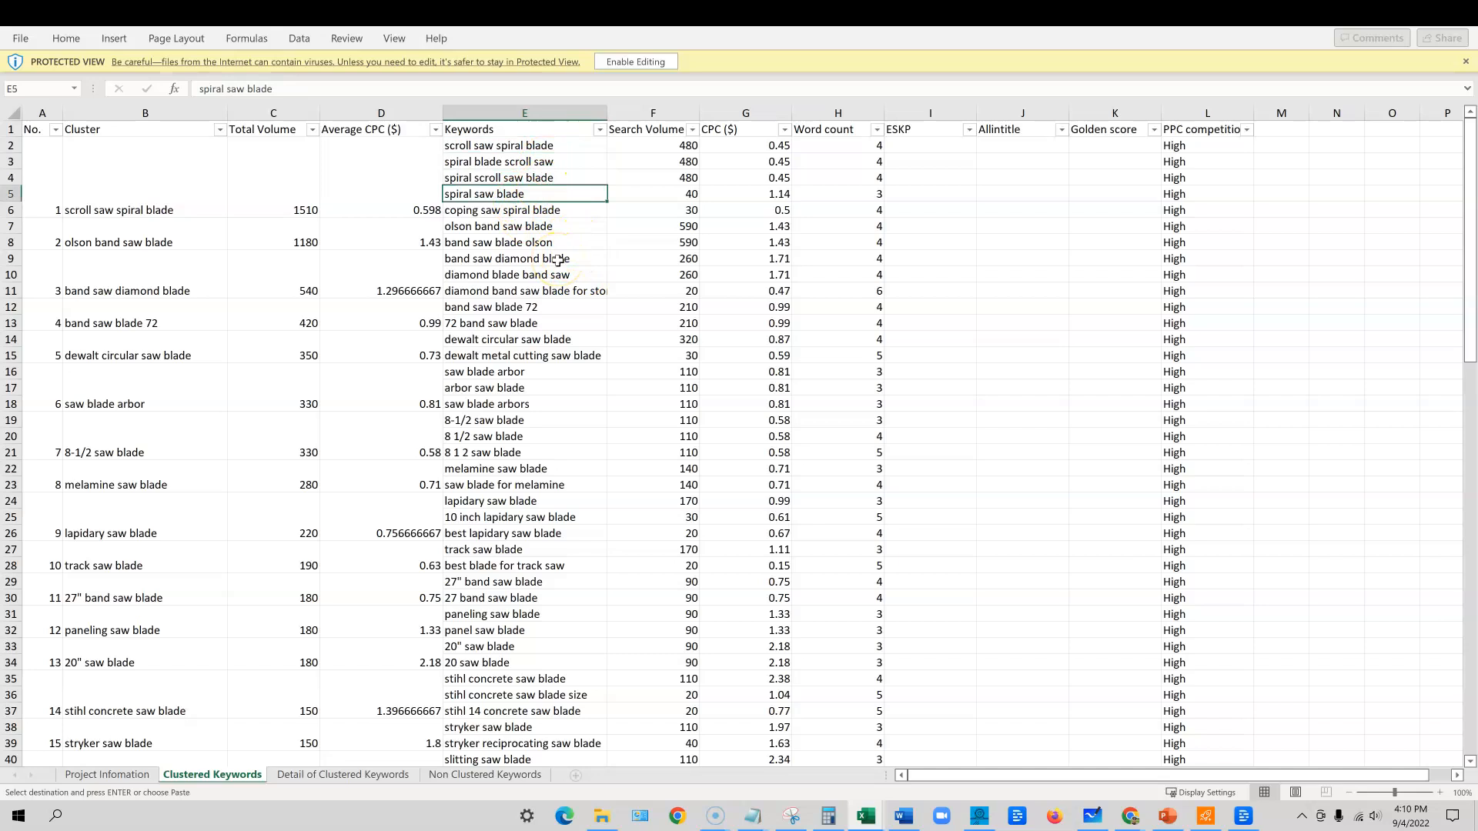
pyautogui.moveTo(506, 147); pyautogui.dragTo(520, 211)
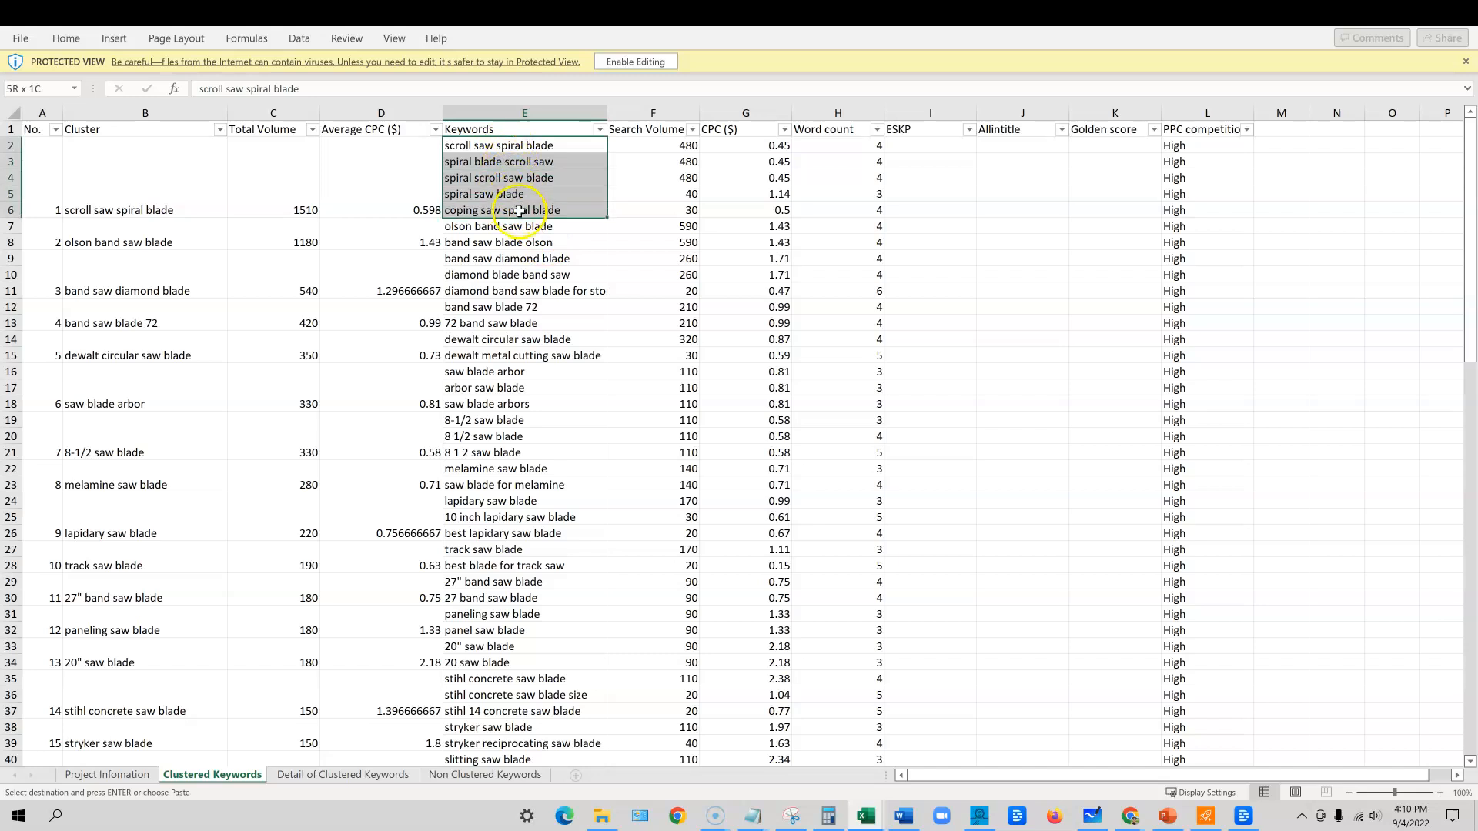
pyautogui.click(182, 205)
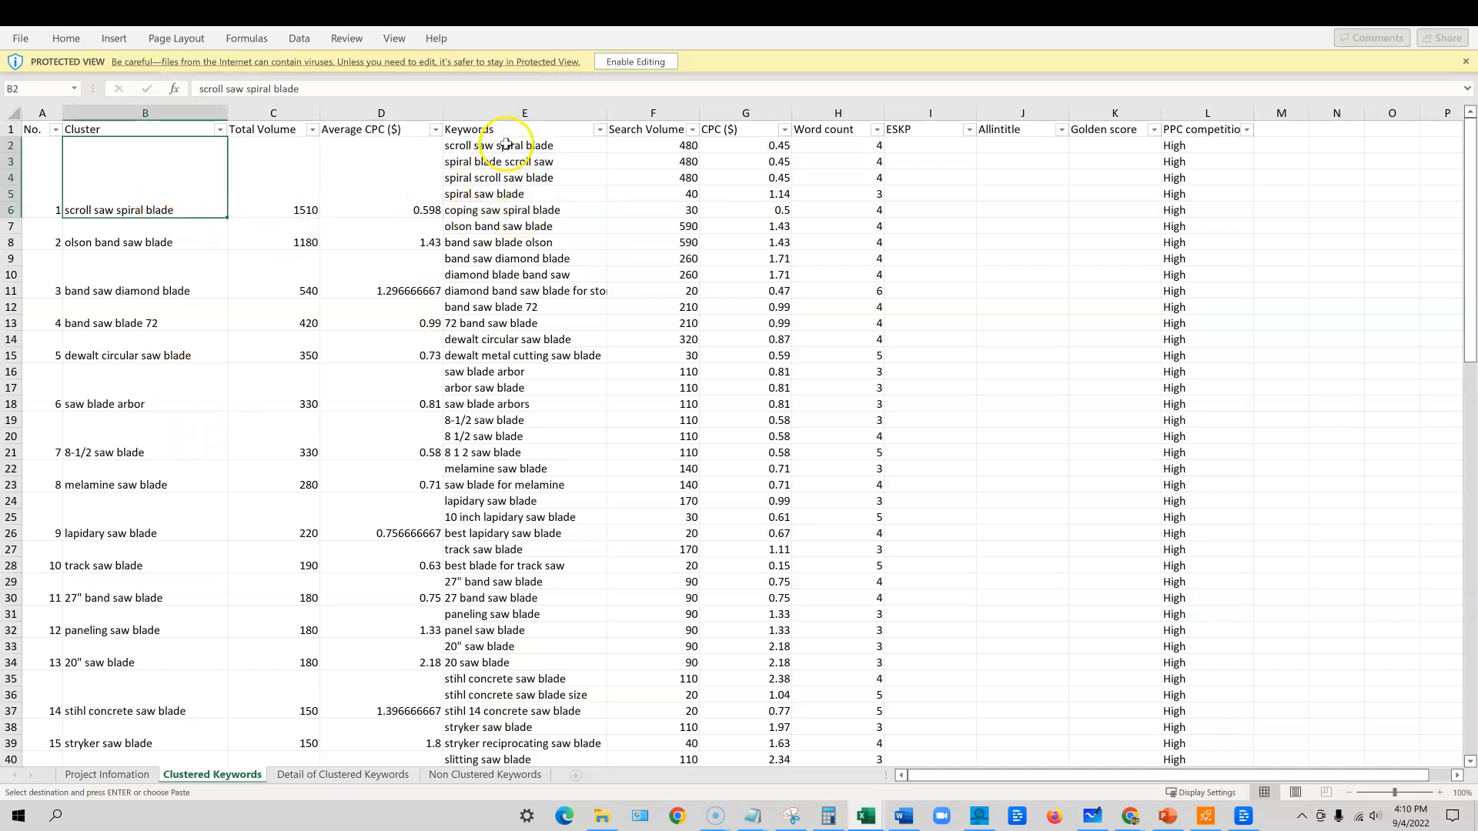
pyautogui.moveTo(506, 144); pyautogui.dragTo(502, 215)
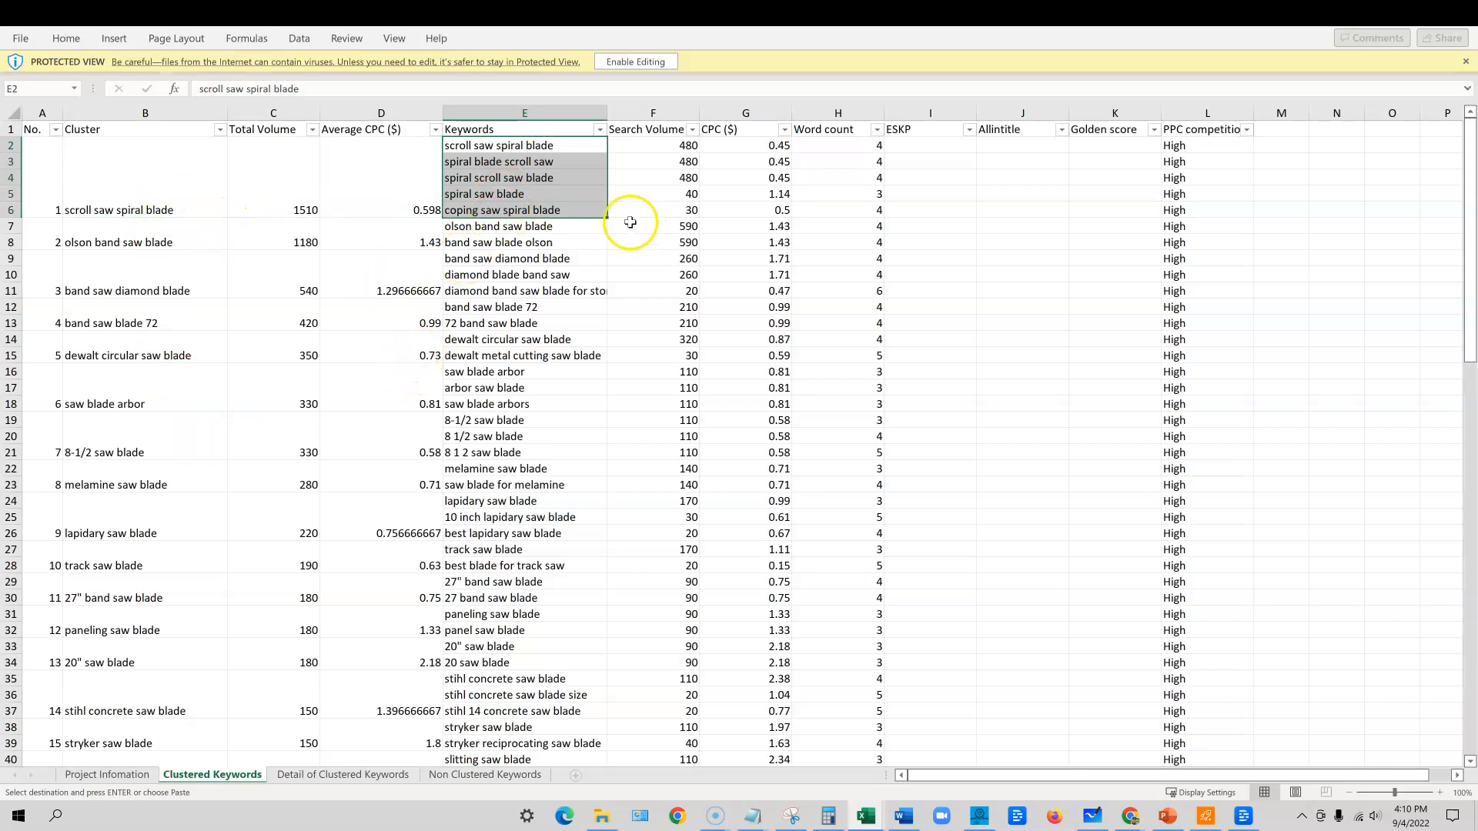
pyautogui.moveTo(119, 187); pyautogui.dragTo(539, 209)
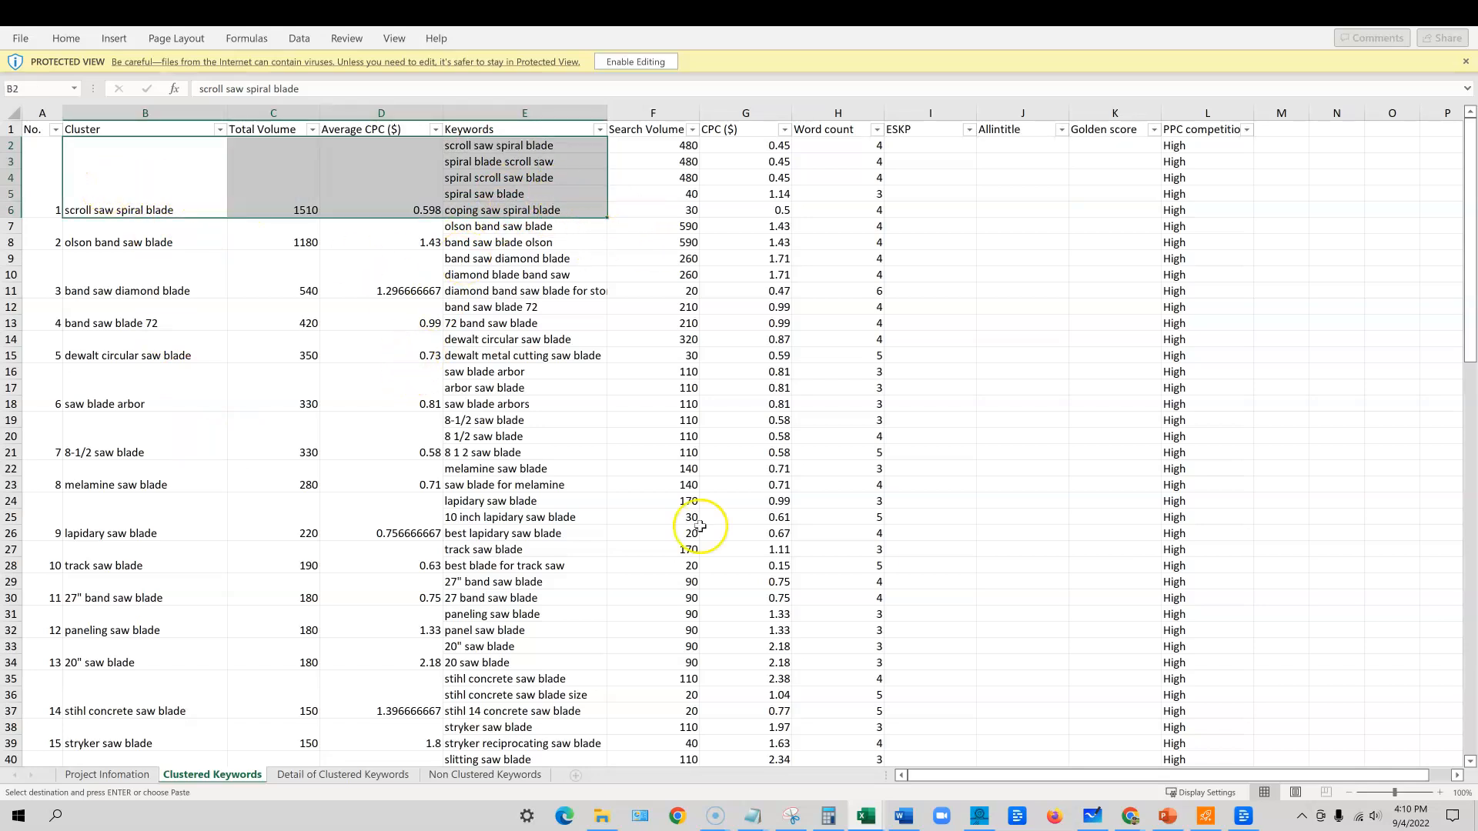
pyautogui.scroll(-20, 695, 601)
pyautogui.scroll(15, 695, 603)
# Switch to the Seodity keyword suggestions in Chrome and dismiss the export format dialog
pyautogui.click(1131, 816)
pyautogui.click(1044, 743)
pyautogui.click(1229, 16)
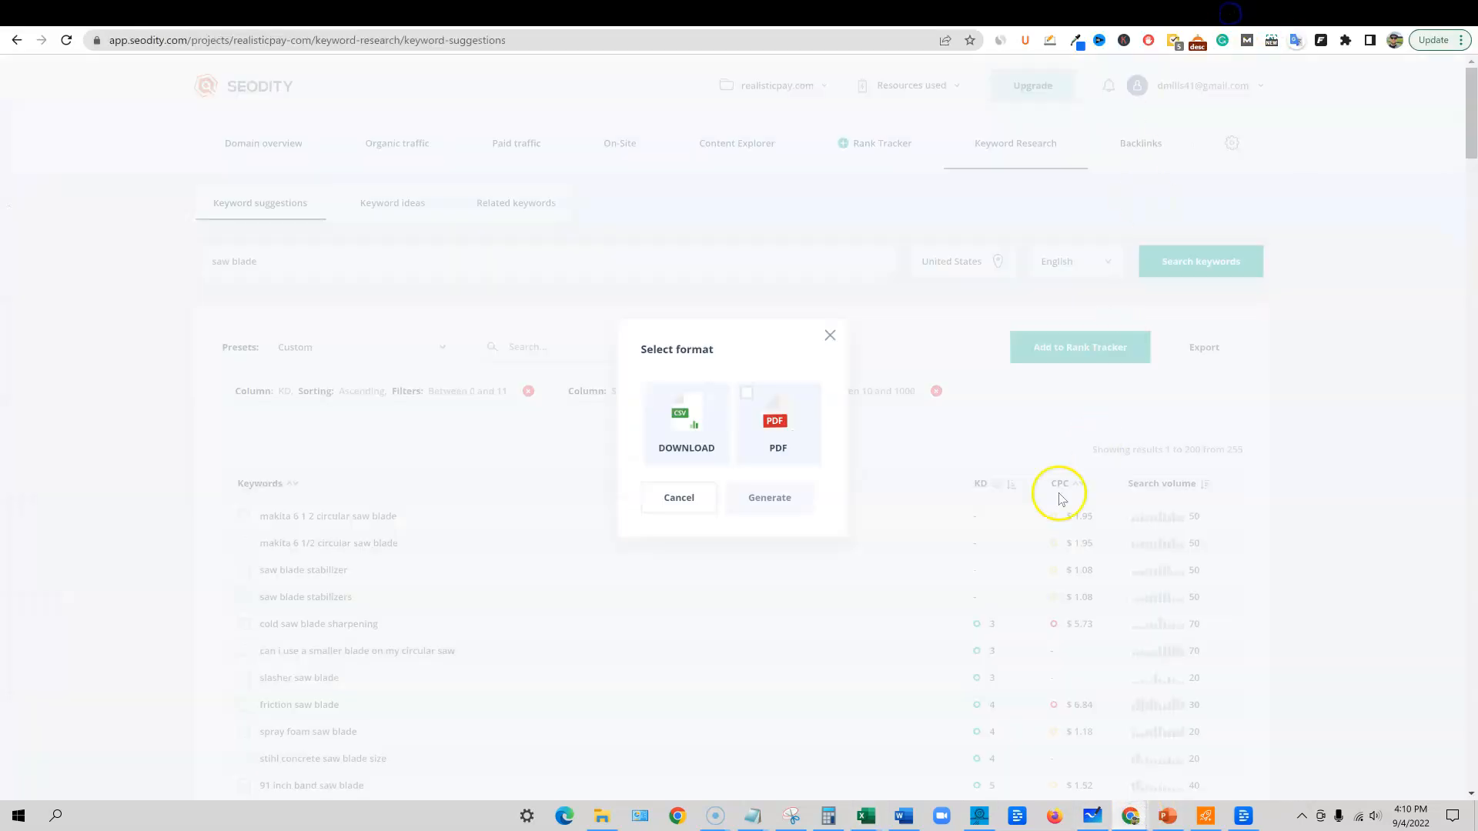
pyautogui.click(819, 335)
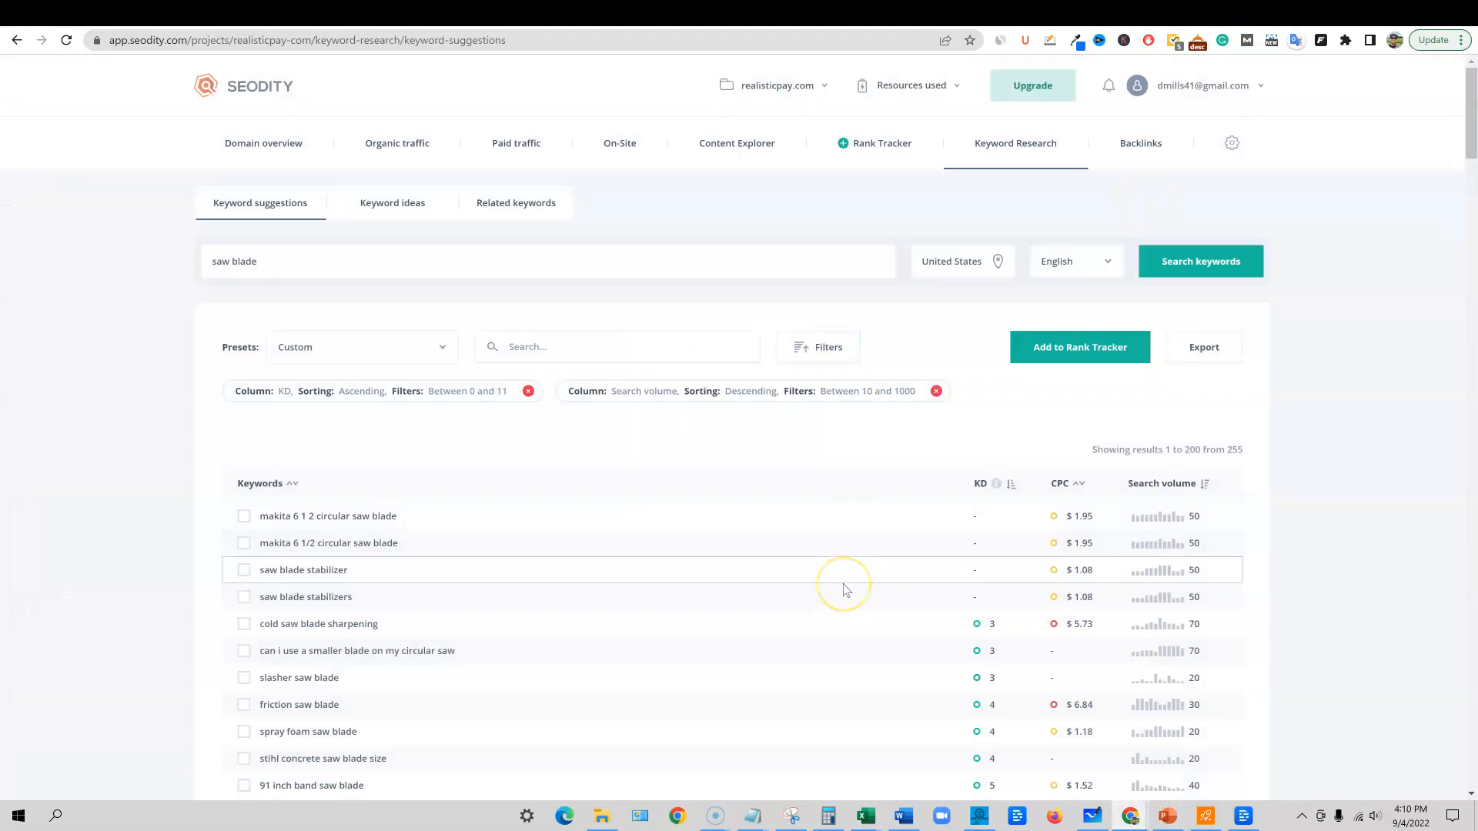
# Look through the project's report, on-site and general settings in Seodity, leaving them without making changes
pyautogui.click(1232, 145)
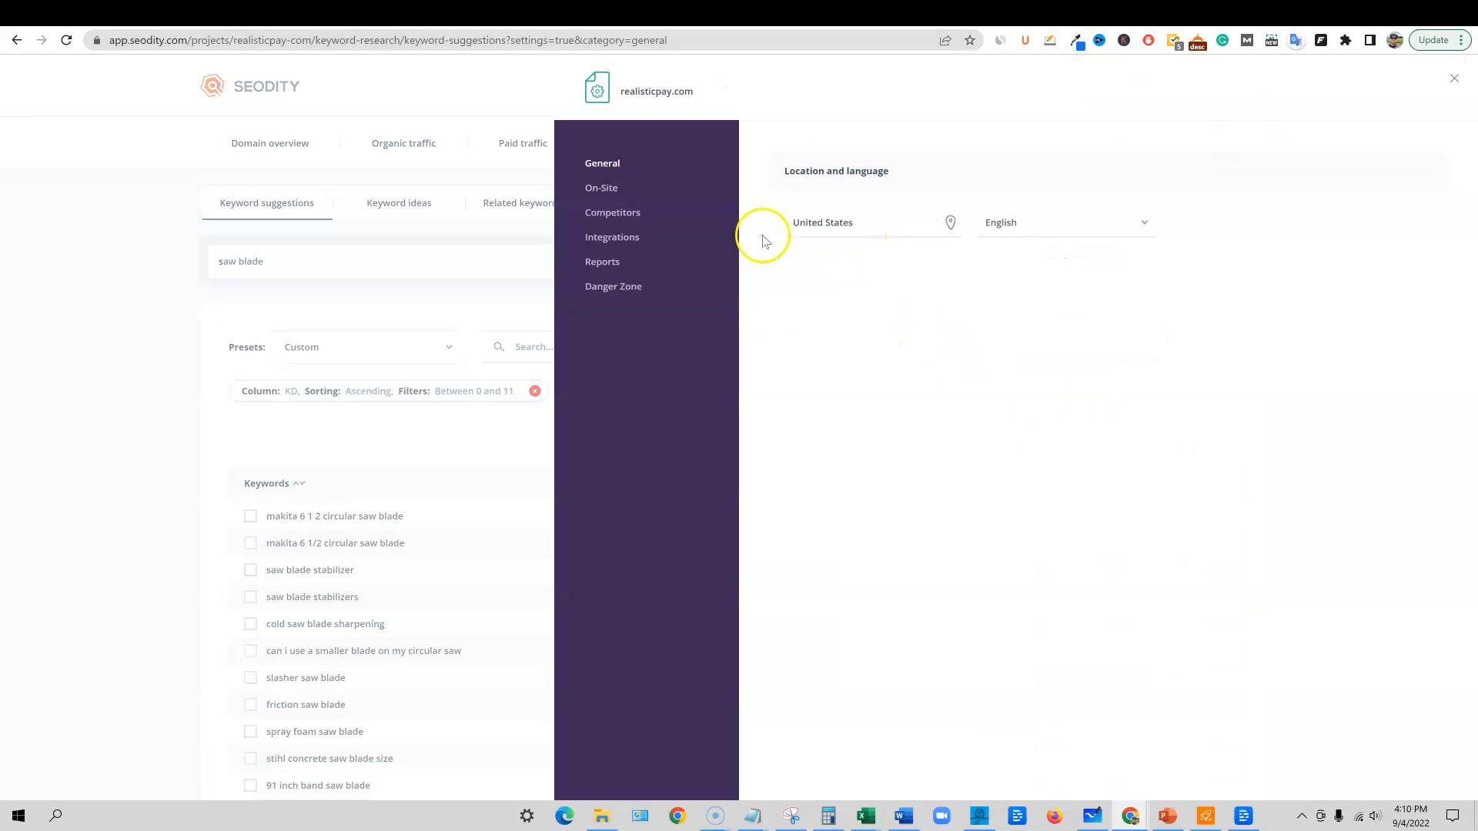
pyautogui.click(620, 262)
pyautogui.click(601, 188)
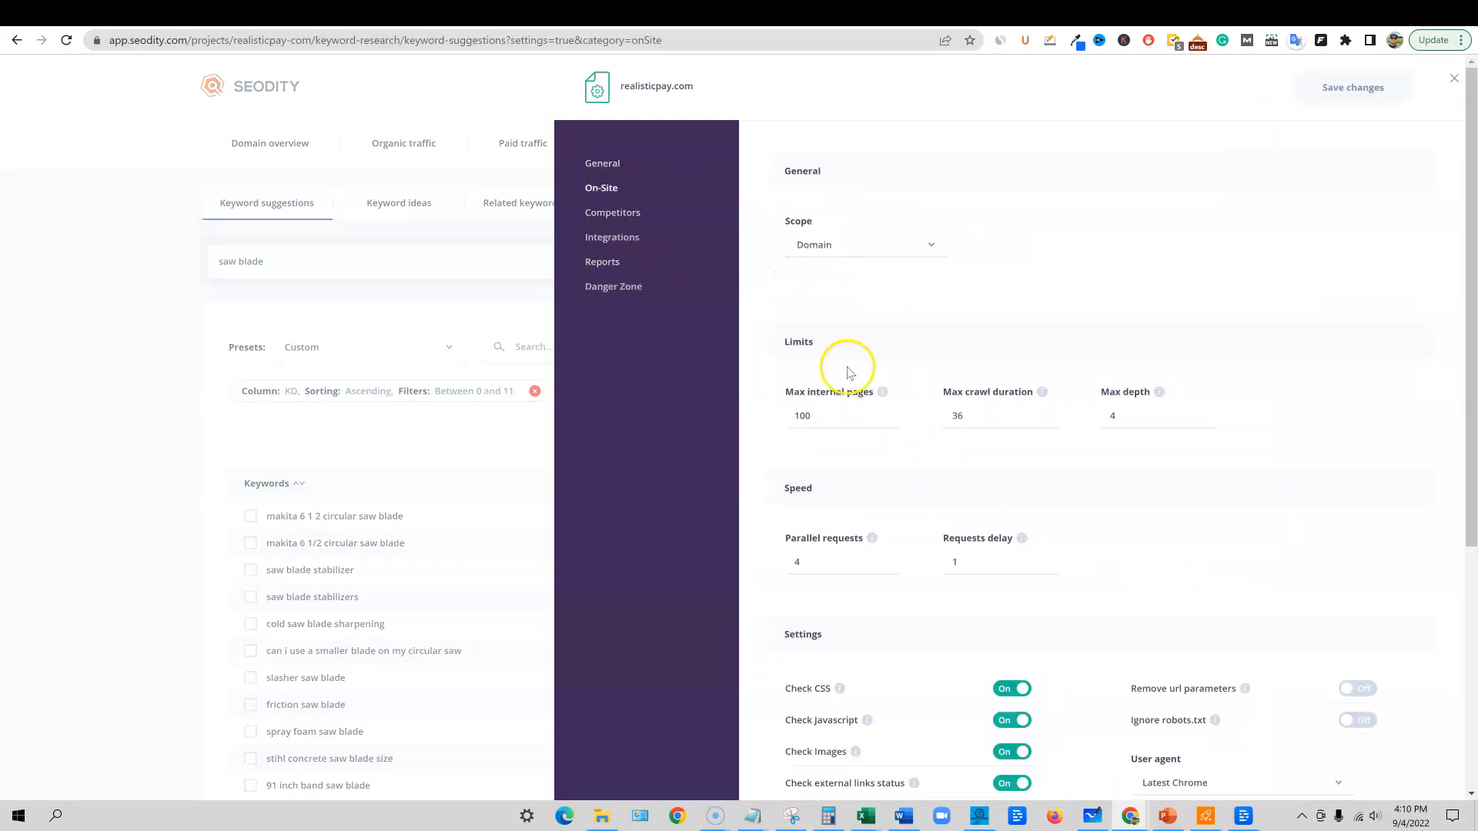
pyautogui.click(809, 415)
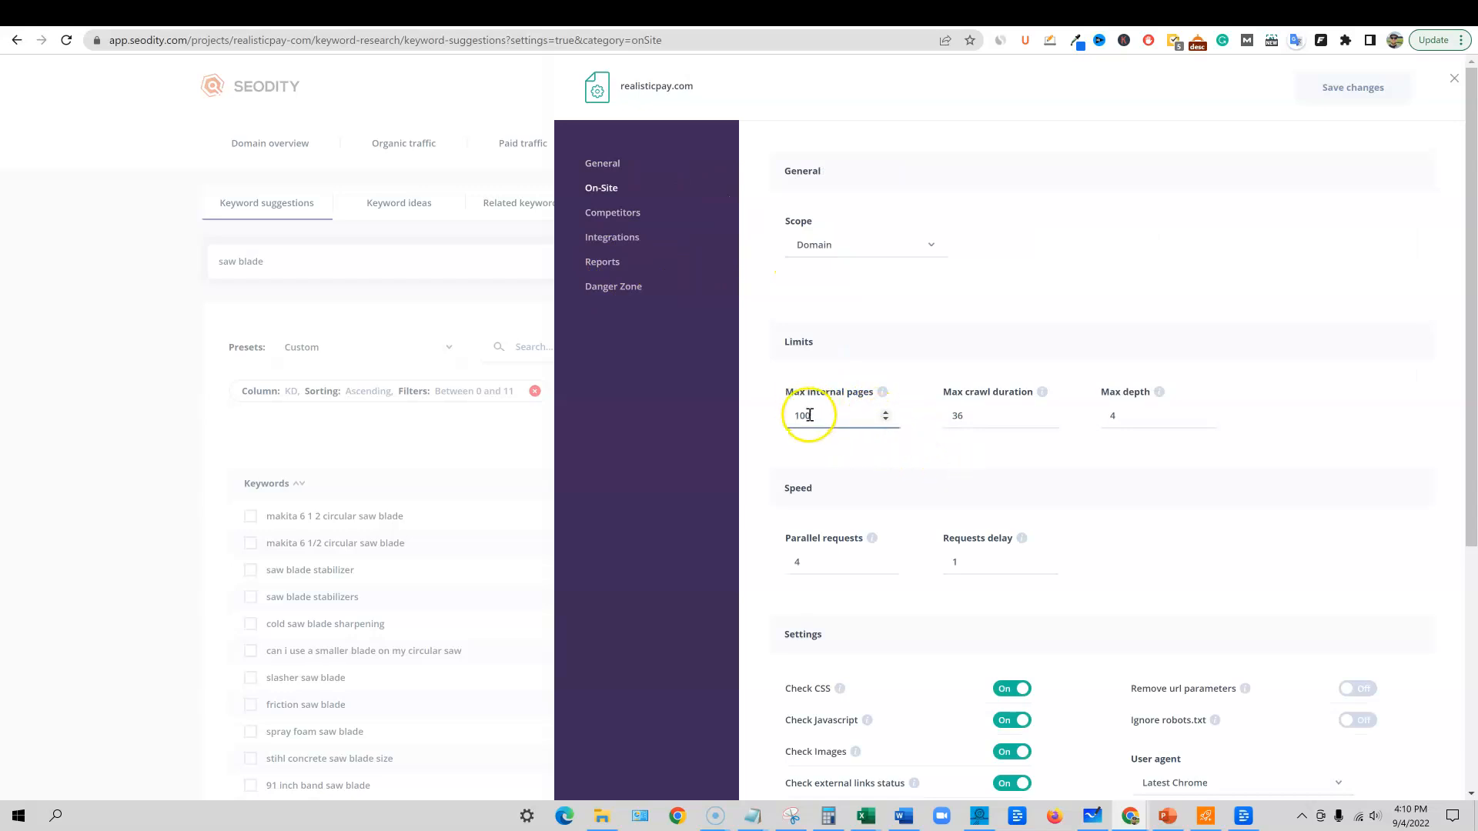
pyautogui.scroll(-5, 955, 577)
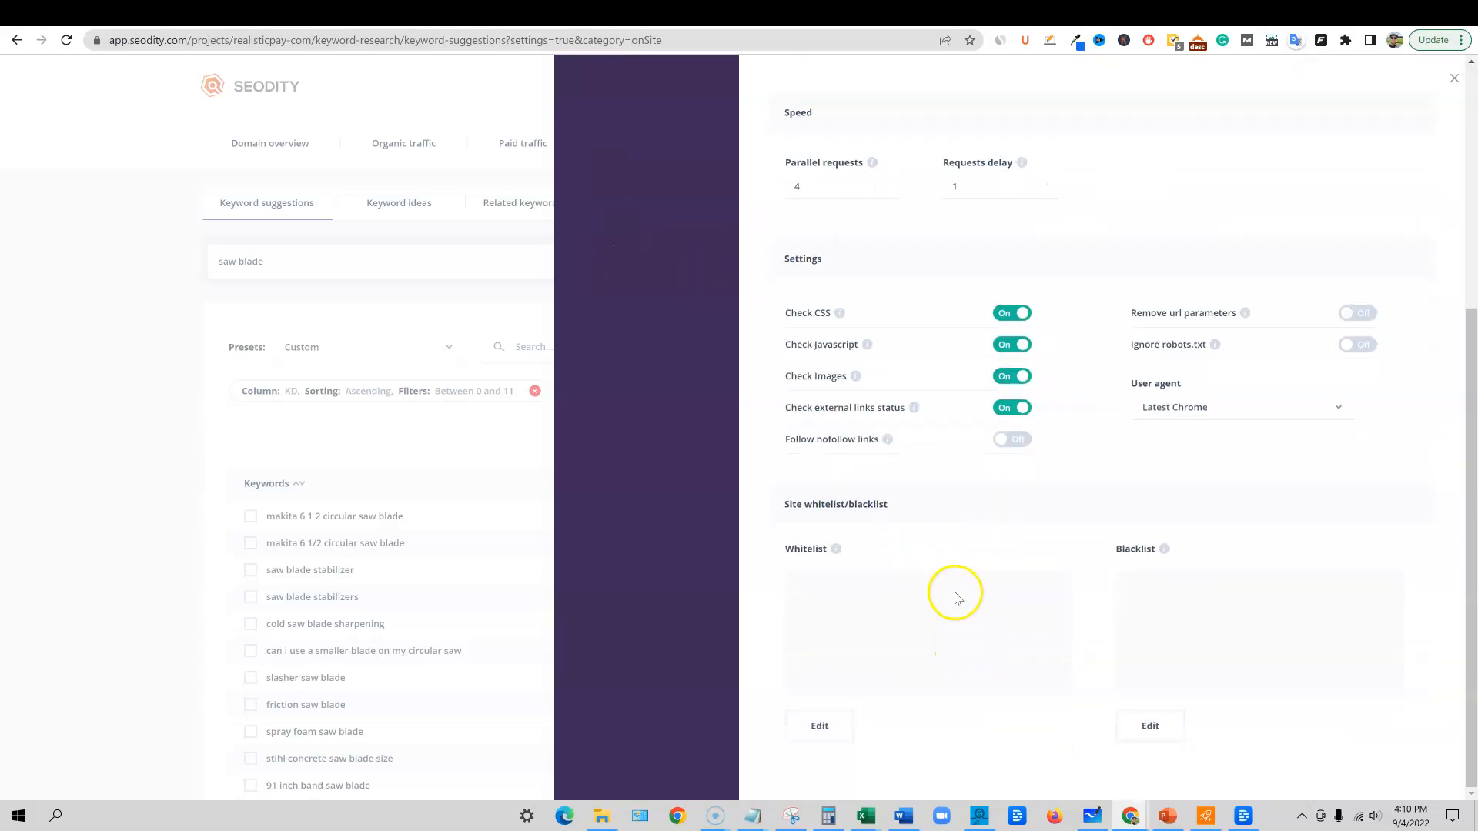
pyautogui.scroll(5, 1108, 577)
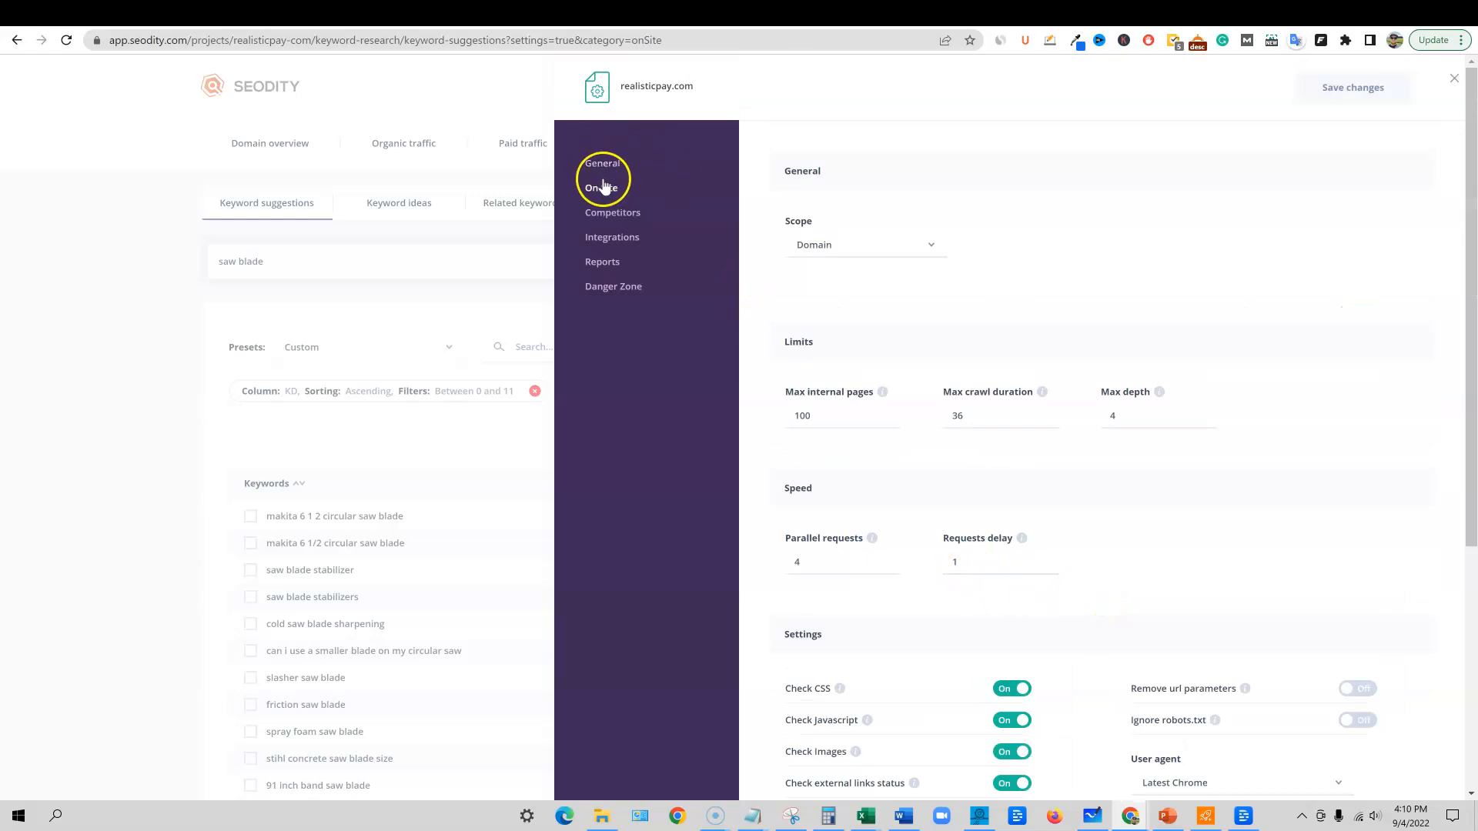
pyautogui.click(610, 167)
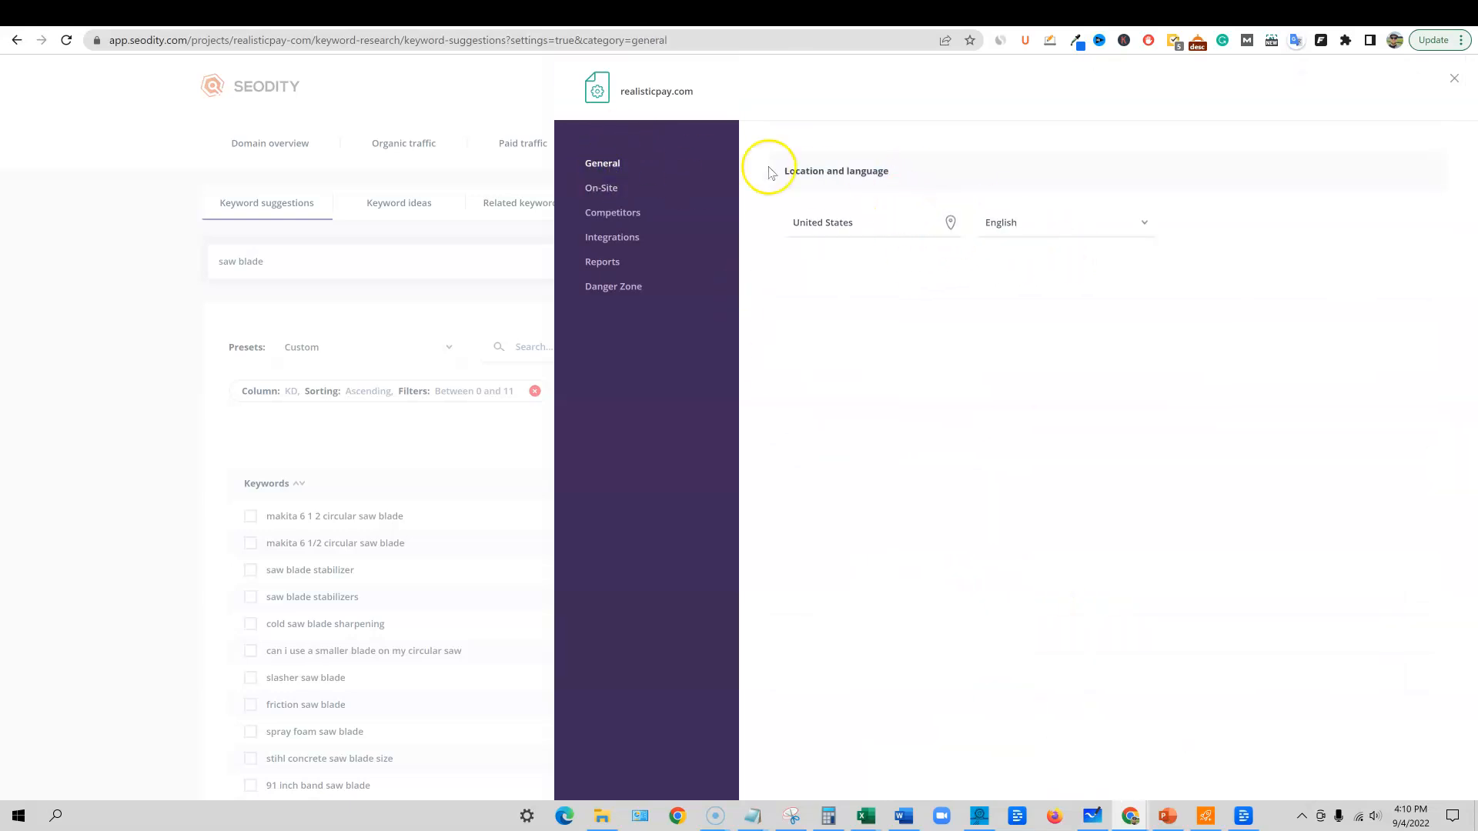
pyautogui.click(1454, 89)
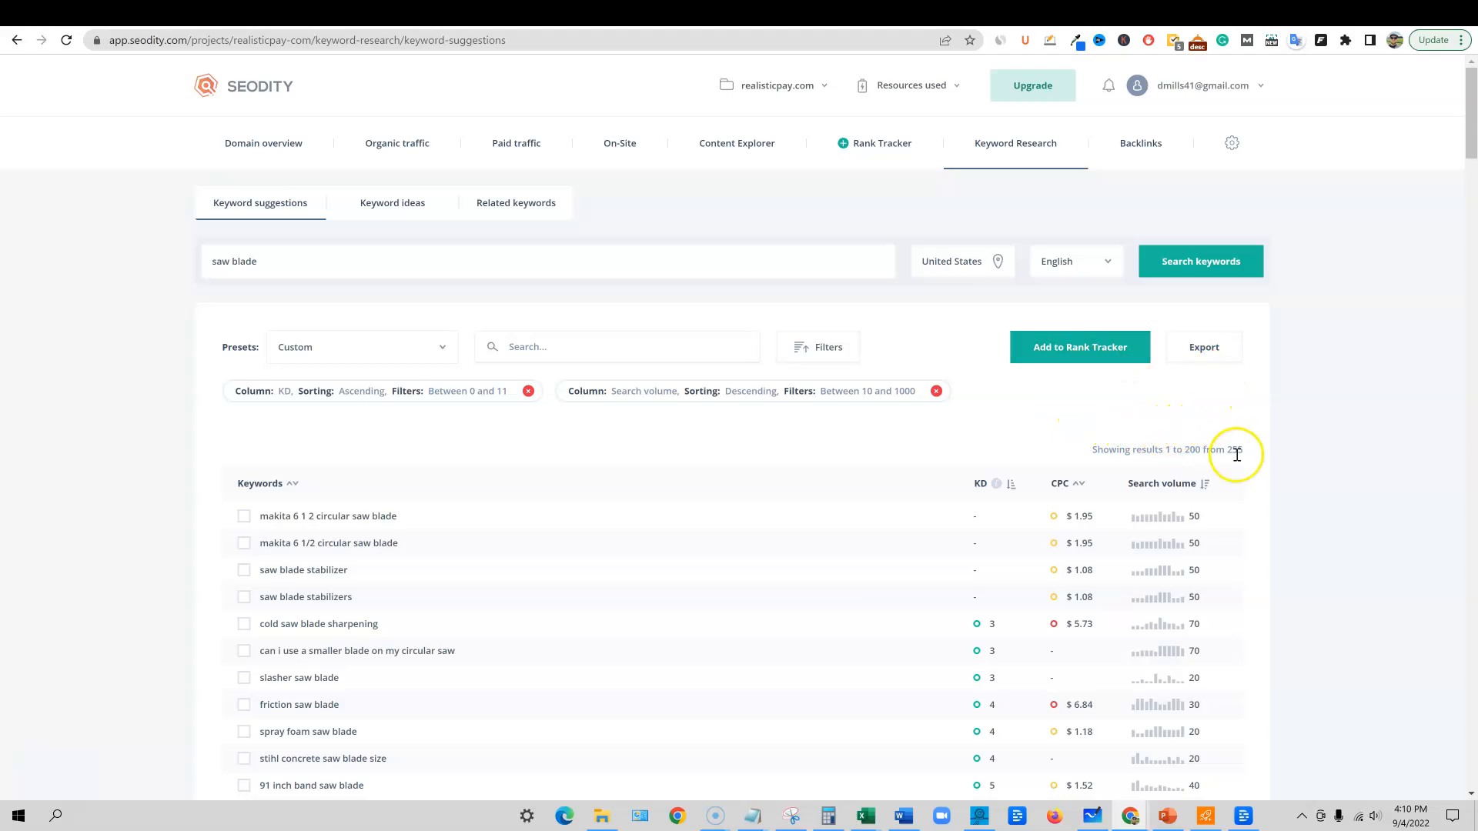
# Check the results-per-page options at the end of the filtered saw blade keyword list
pyautogui.scroll(-20, 1200, 449)
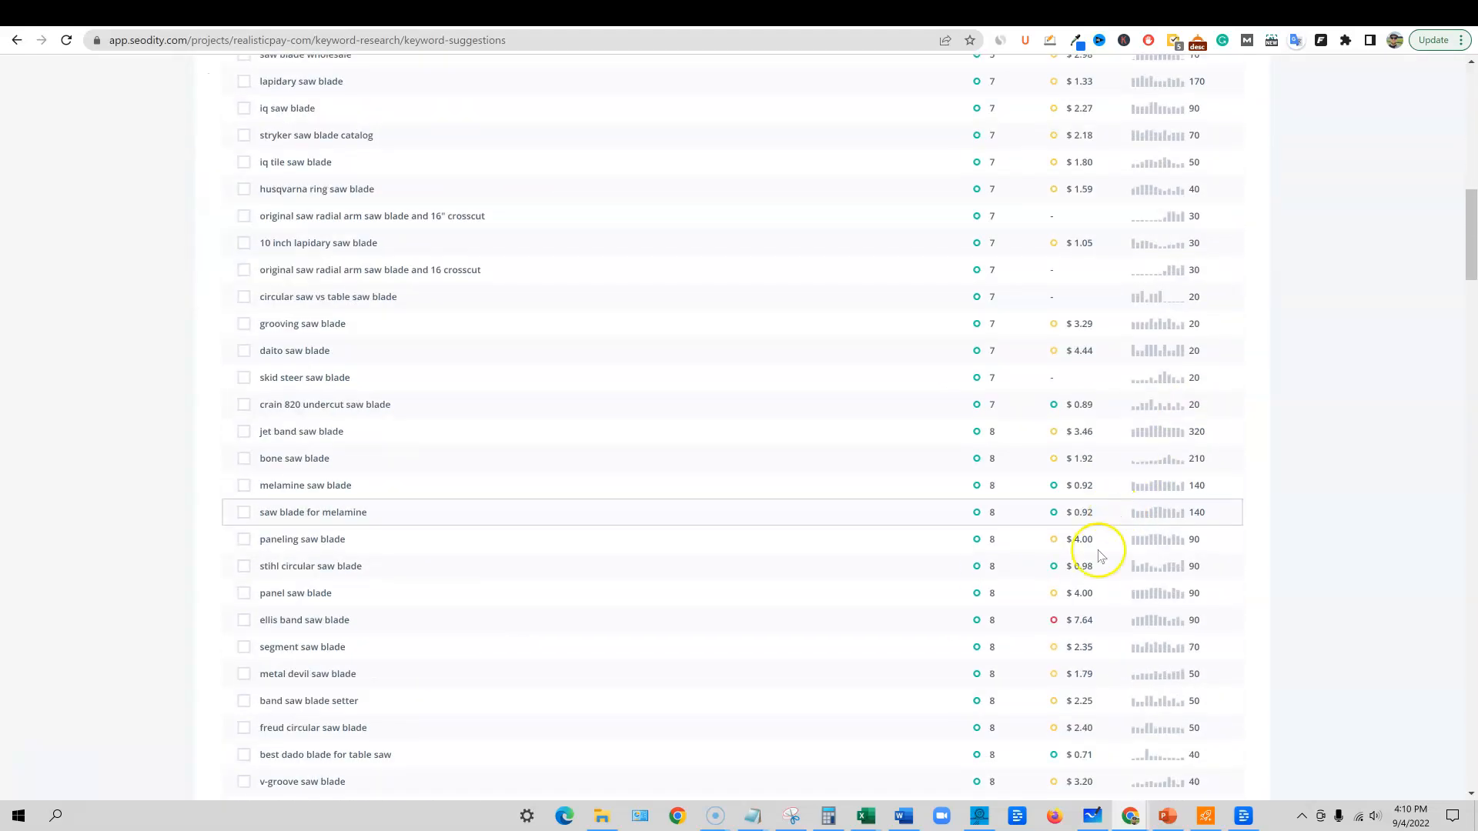
pyautogui.scroll(-15, 1072, 637)
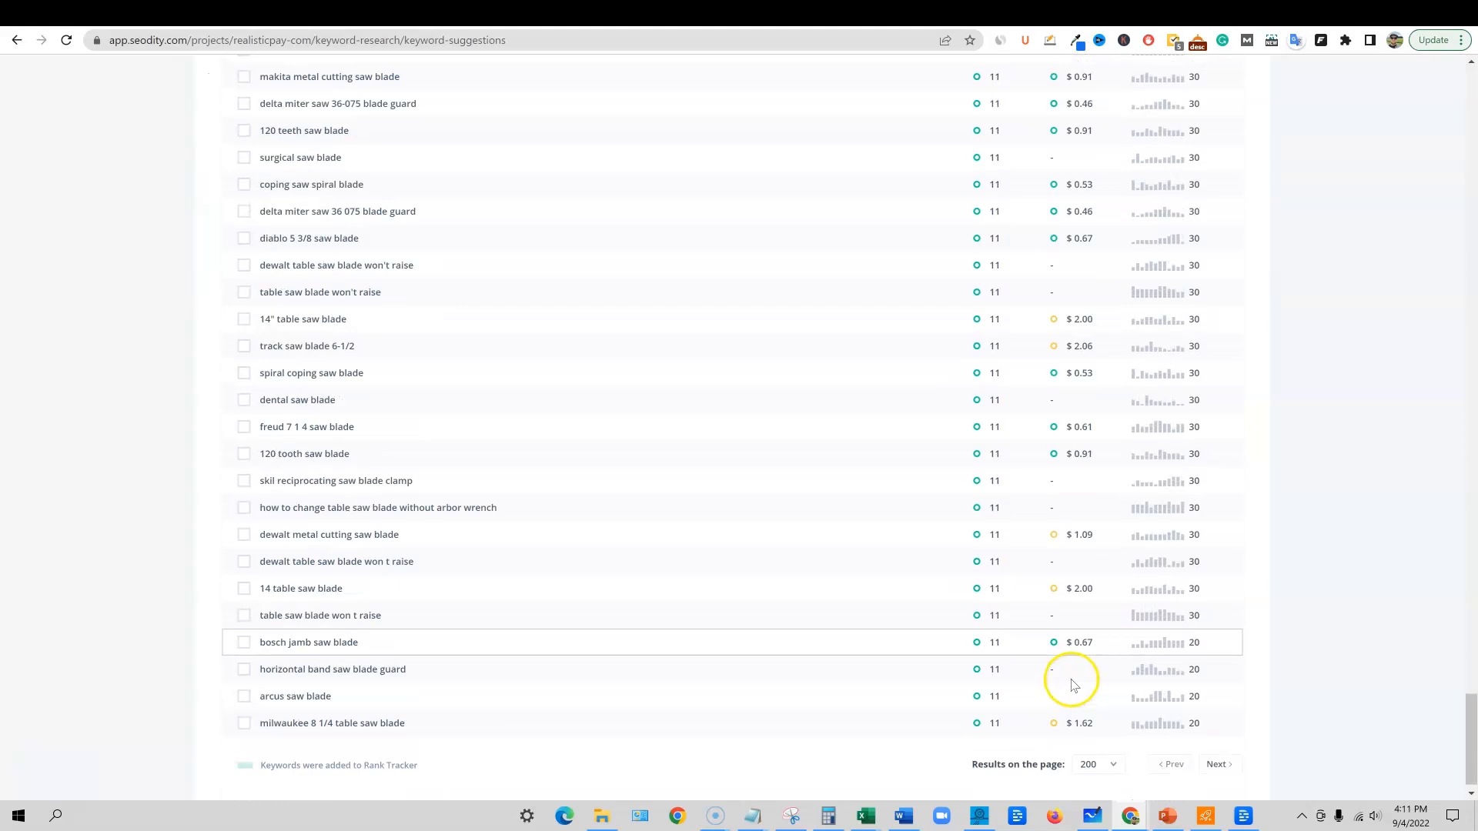
pyautogui.click(1105, 749)
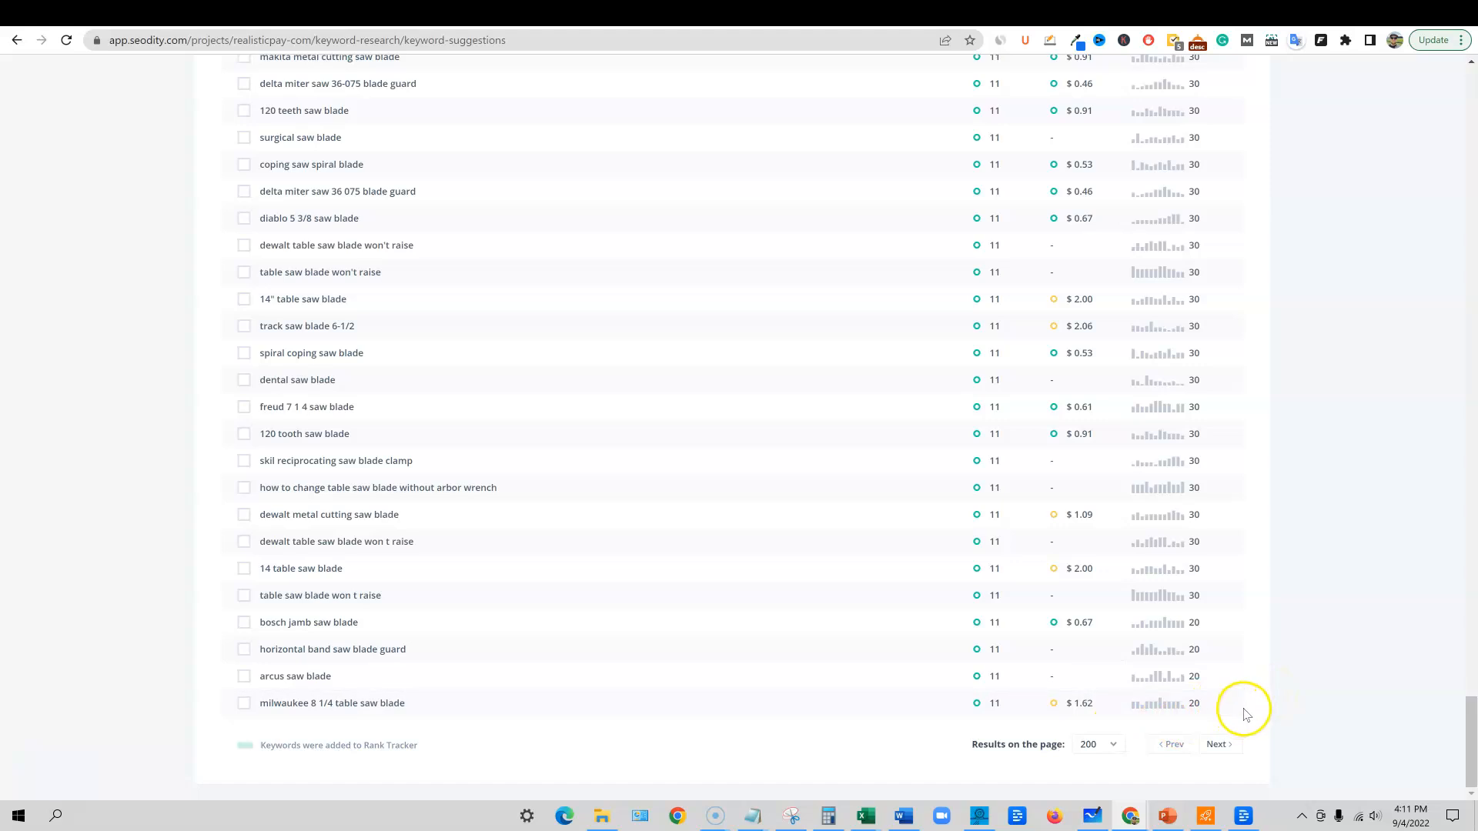
pyautogui.click(1092, 748)
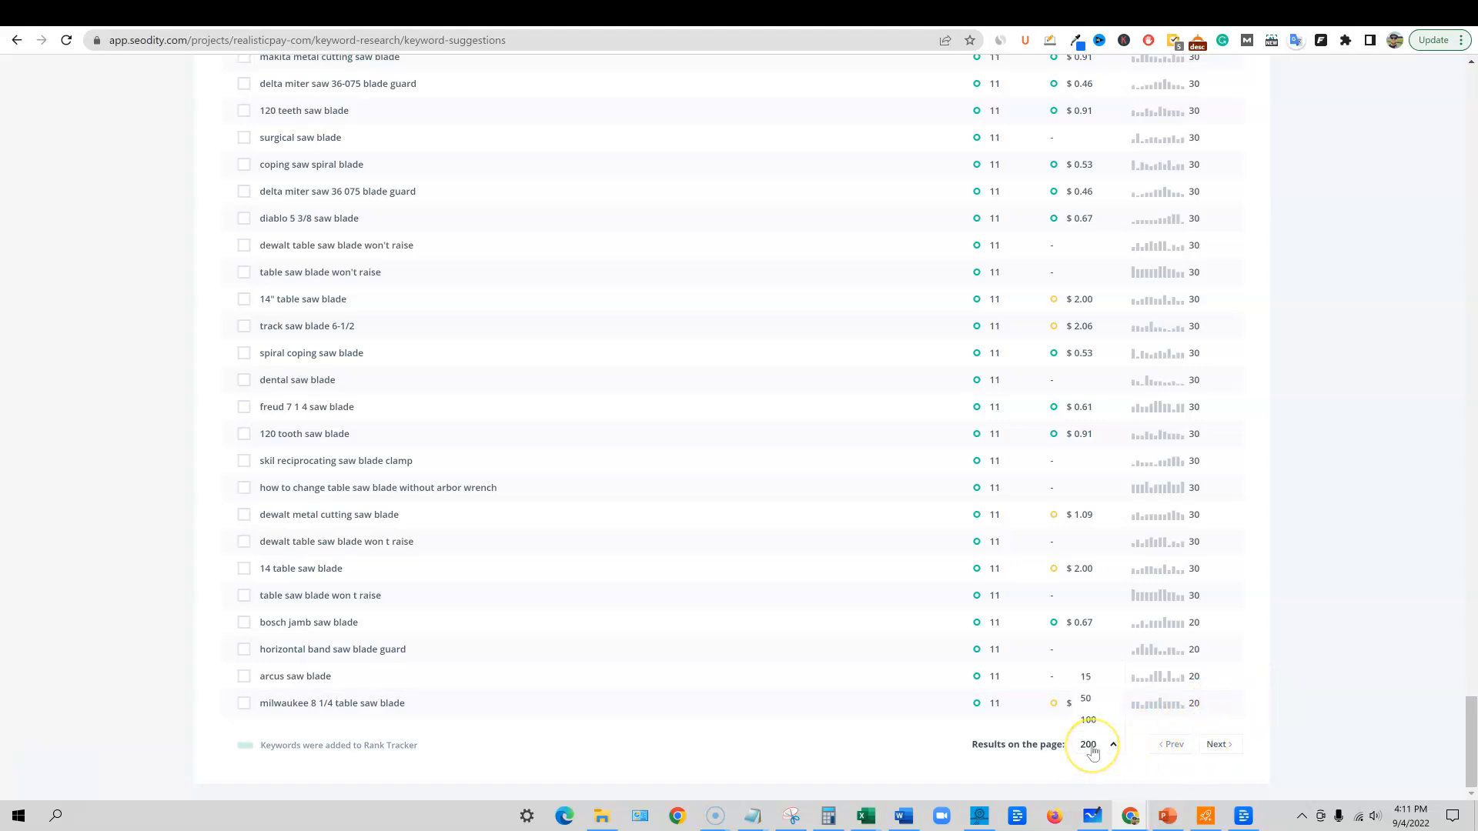
pyautogui.click(1327, 701)
pyautogui.moveTo(1471, 736); pyautogui.dragTo(1472, 747)
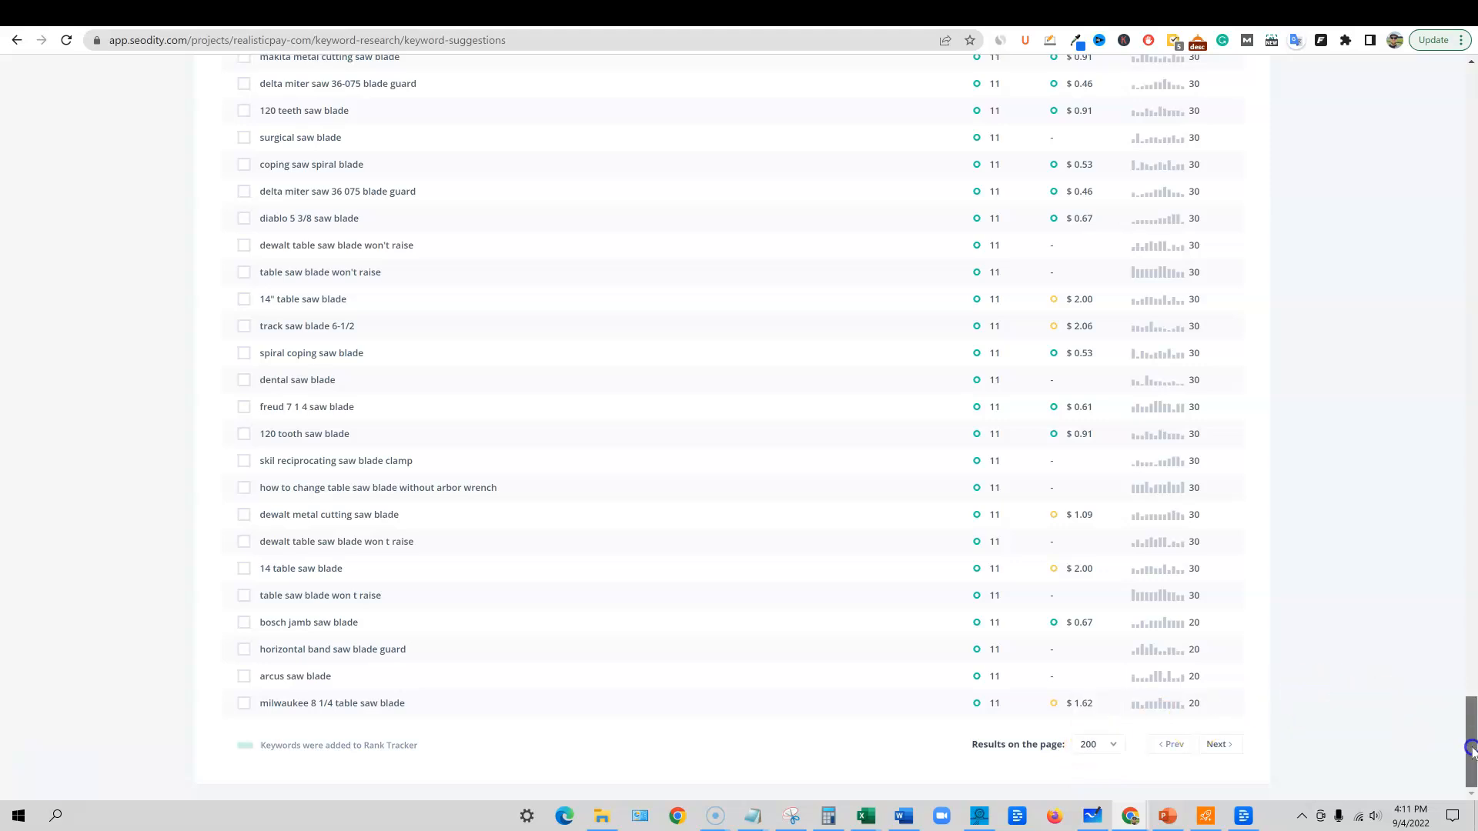
# Examine the KD and search volume columns and the active filters on the saw blade keyword list
pyautogui.moveTo(1472, 749); pyautogui.dragTo(1418, 39)
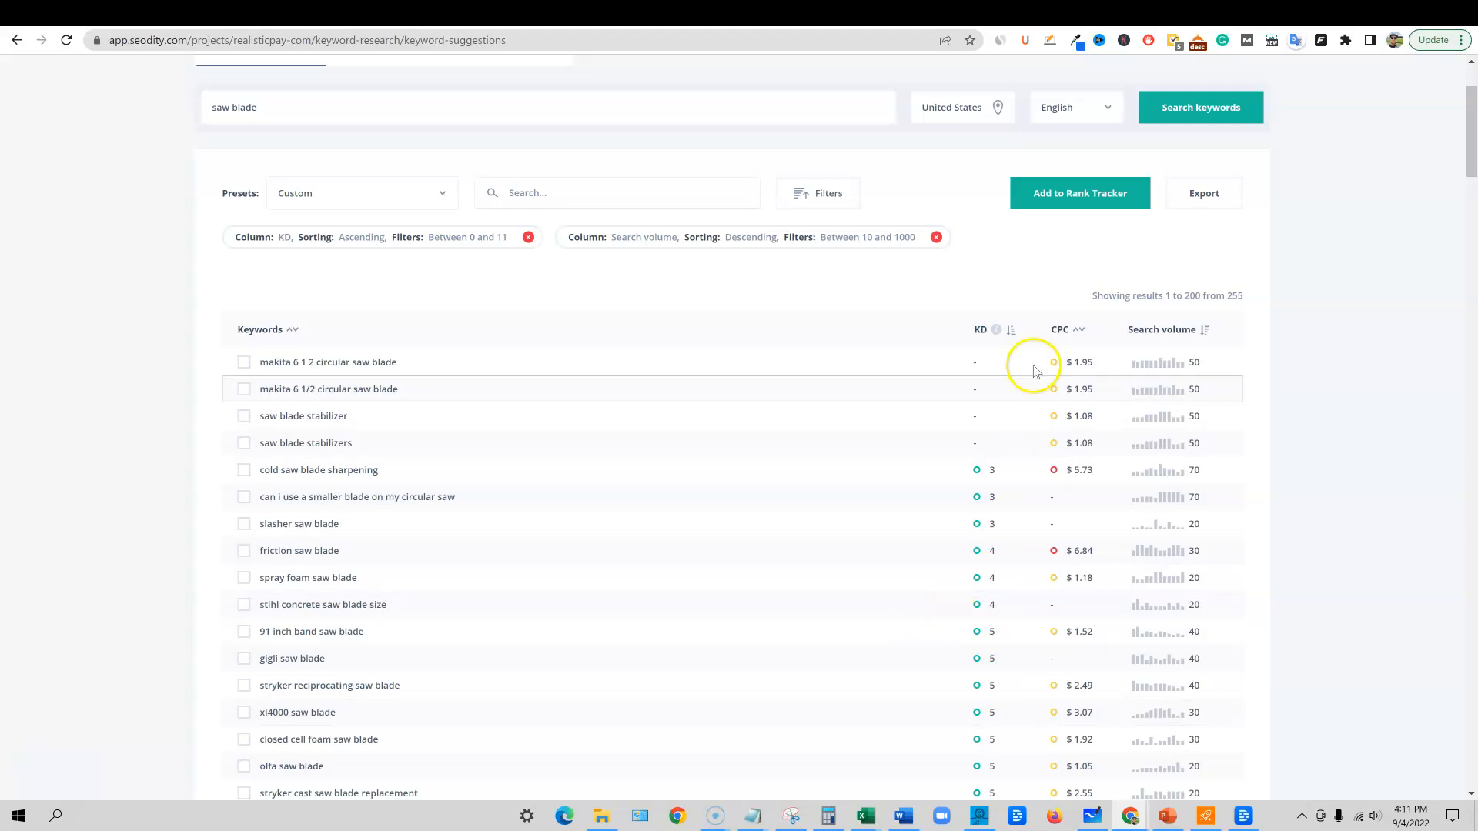
pyautogui.moveTo(997, 331)
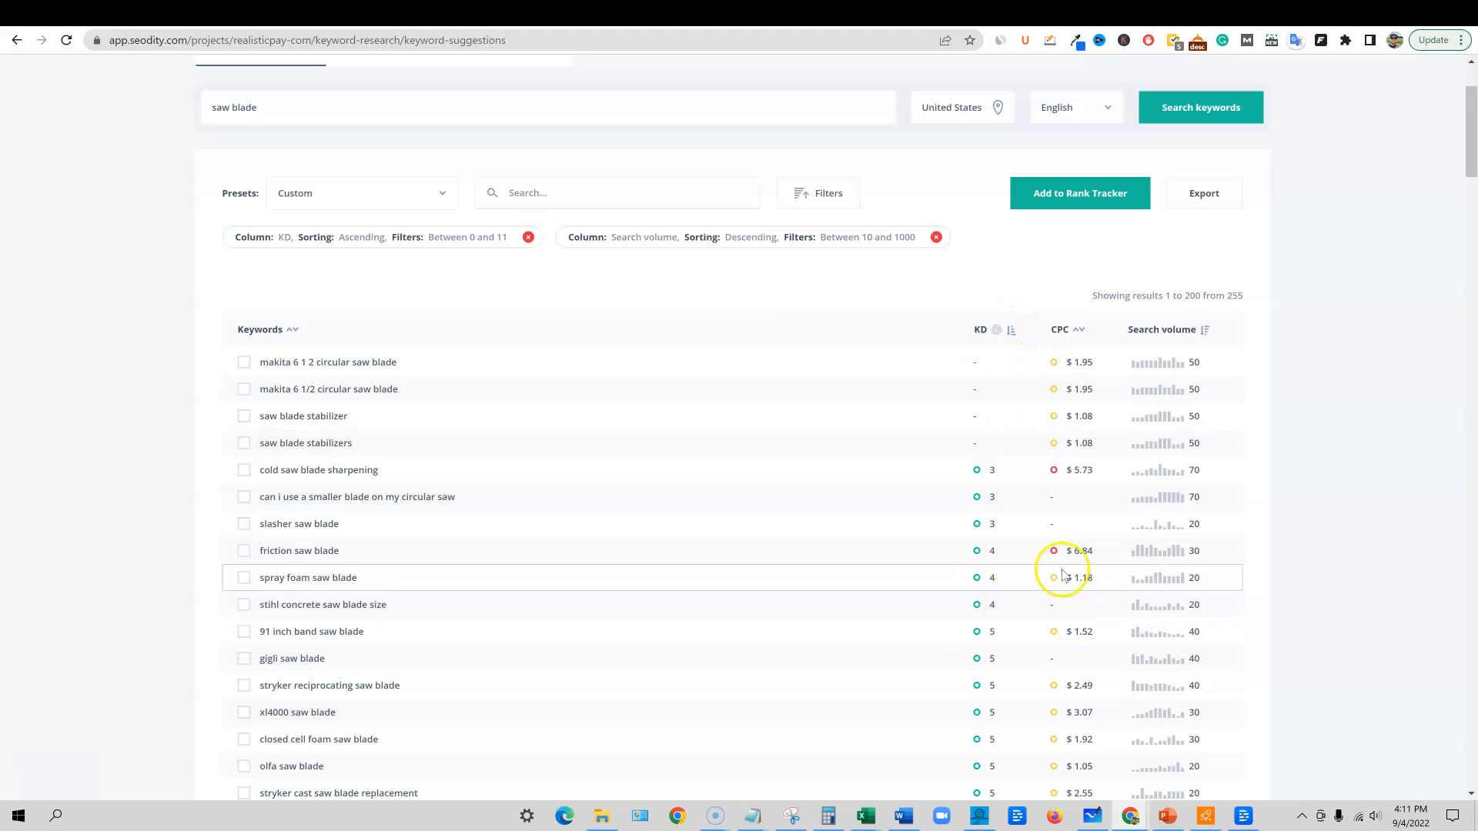
pyautogui.scroll(-3, 979, 724)
pyautogui.scroll(-3, 979, 724)
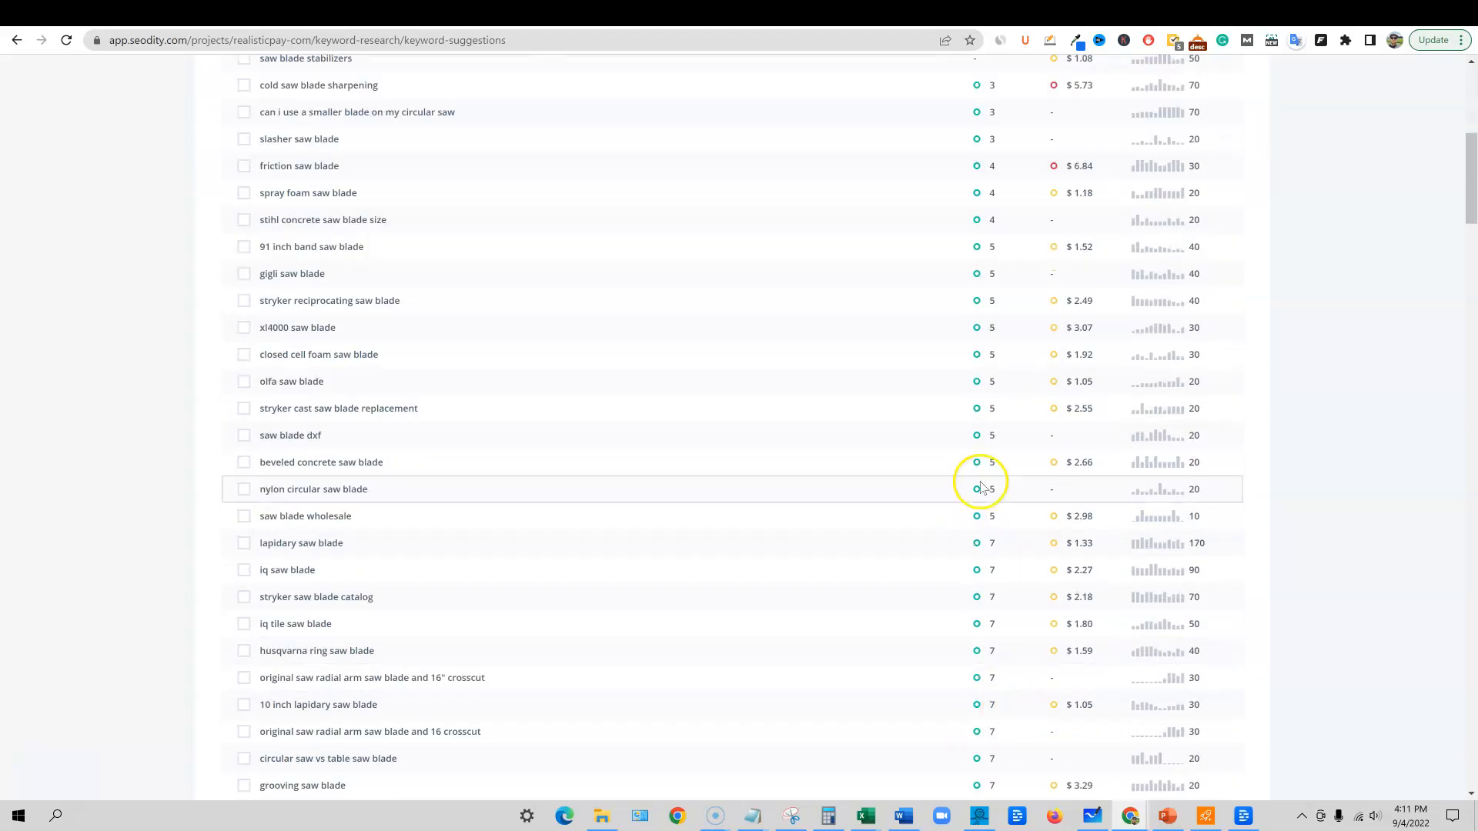
pyautogui.scroll(6, 949, 589)
pyautogui.scroll(-2, 948, 590)
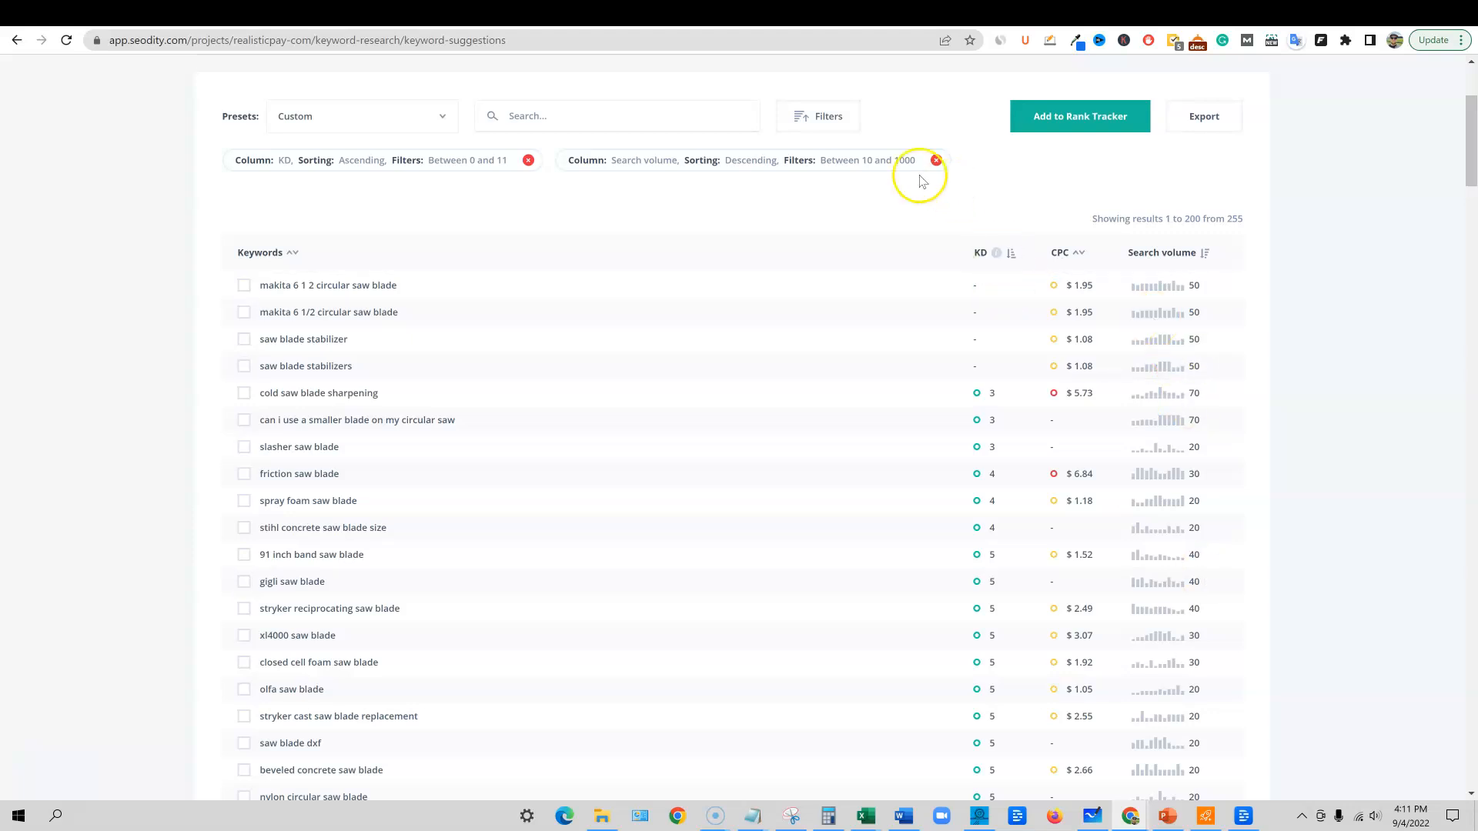
pyautogui.scroll(2, 885, 215)
pyautogui.scroll(1, 844, 394)
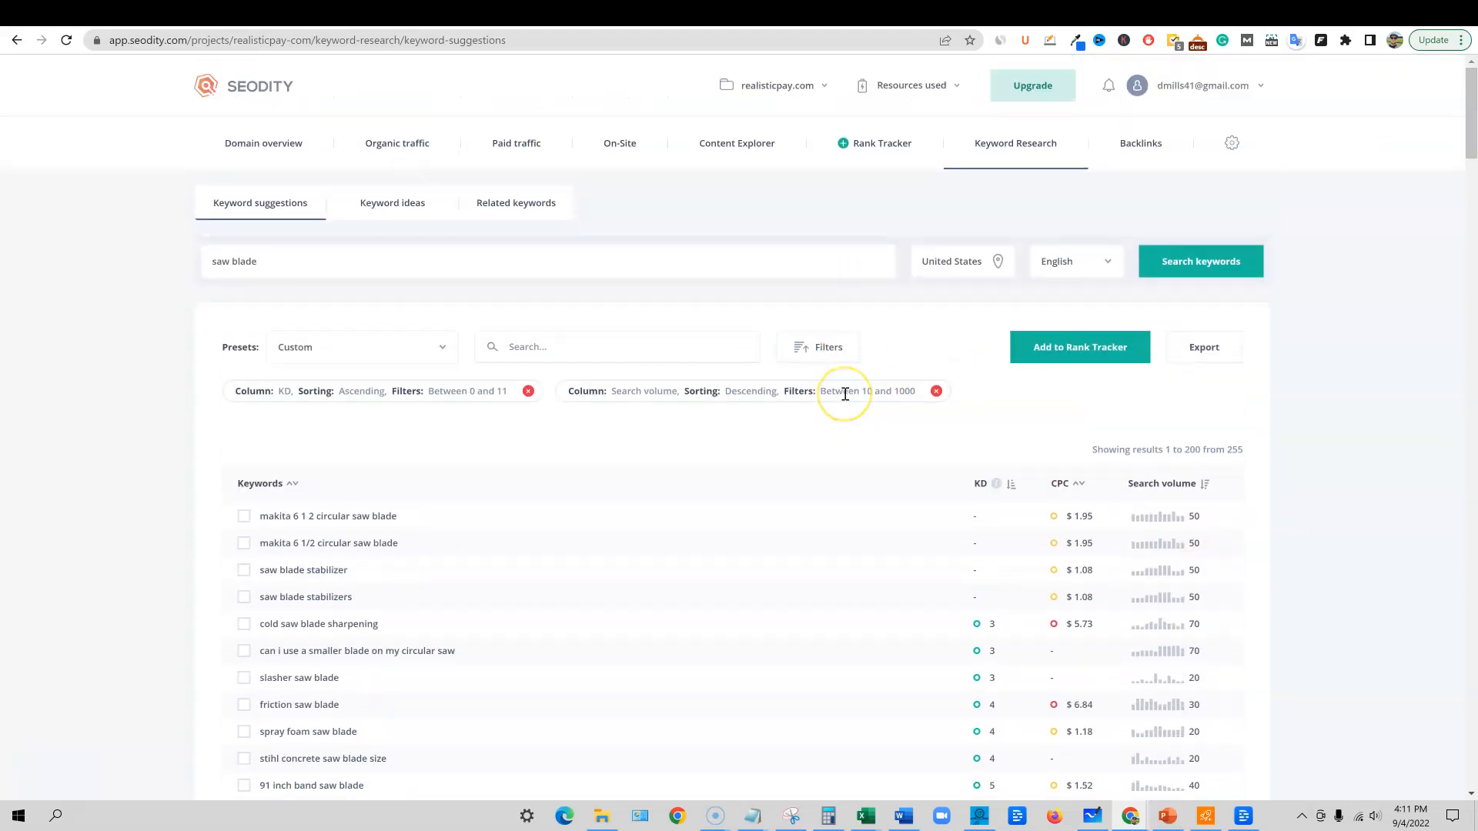
pyautogui.scroll(-5, 920, 547)
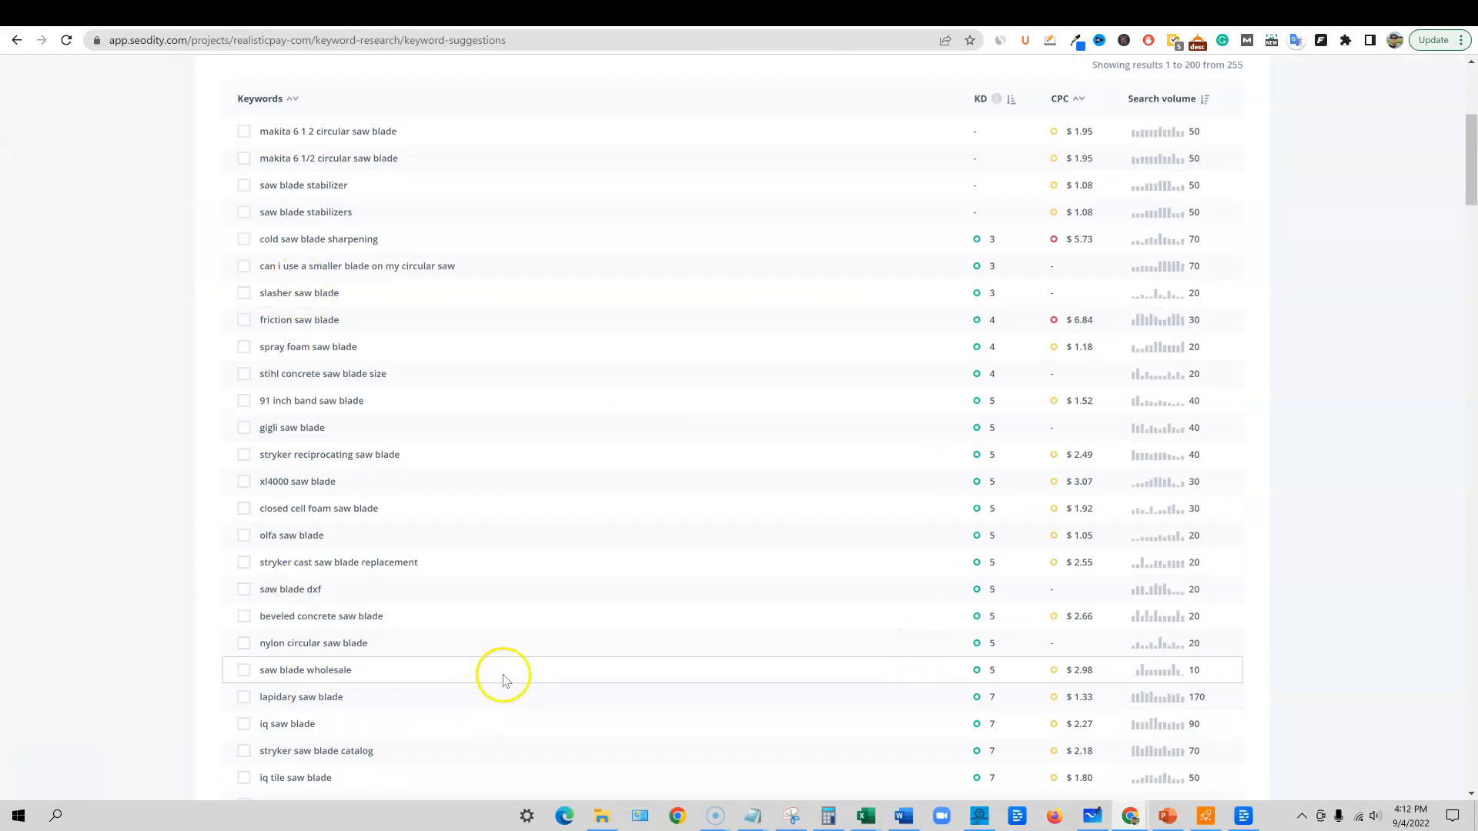
pyautogui.scroll(5, 617, 561)
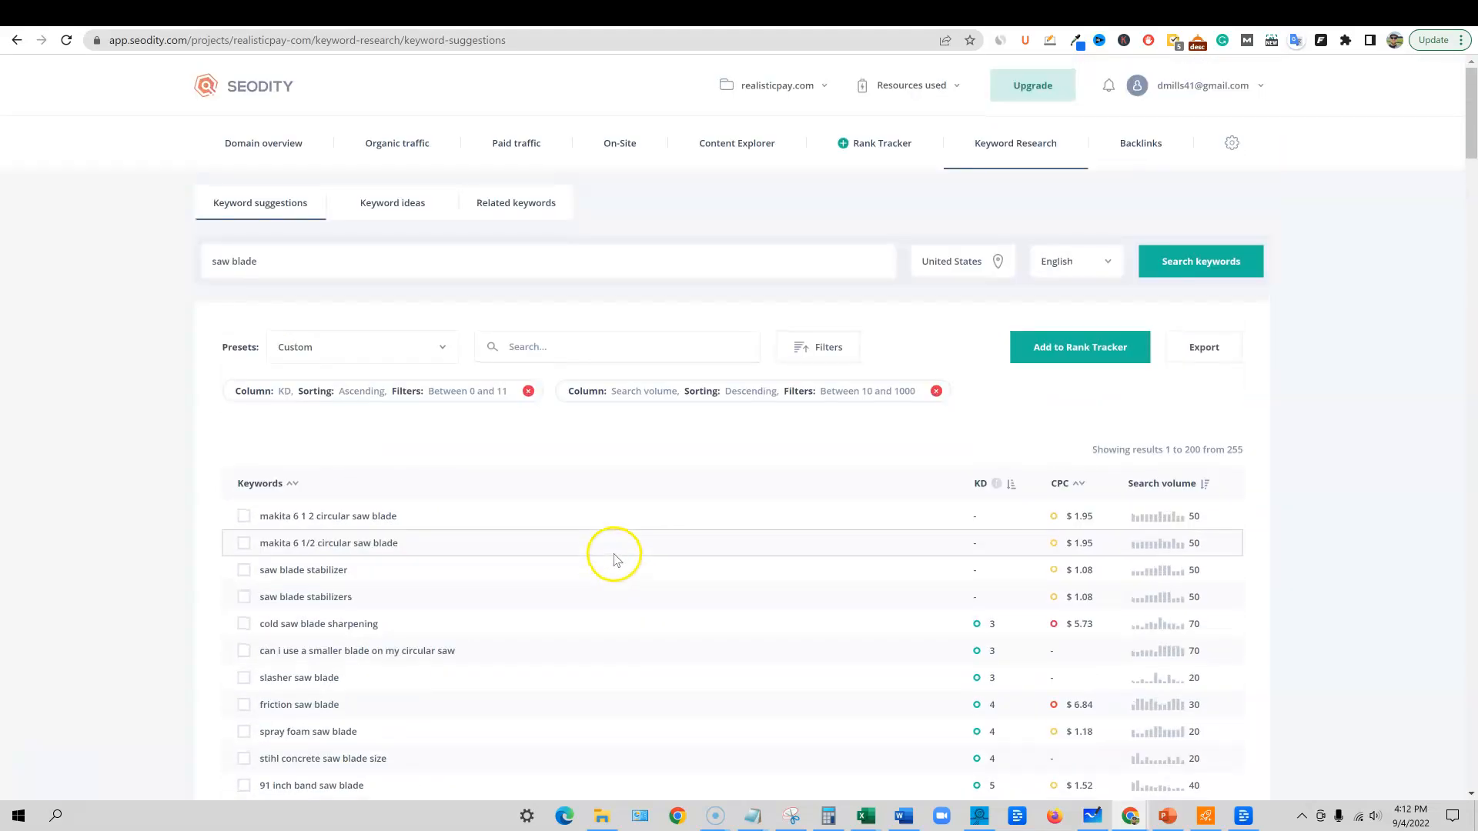
# Add the slasher, friction, spray foam and stihl concrete saw blade size keywords to the Rank Tracker for United States, English and Desktop
pyautogui.scroll(-2, 534, 604)
pyautogui.click(244, 524)
pyautogui.click(244, 550)
pyautogui.click(244, 577)
pyautogui.click(247, 611)
pyautogui.click(244, 604)
pyautogui.scroll(-10, 298, 650)
pyautogui.scroll(11, 324, 638)
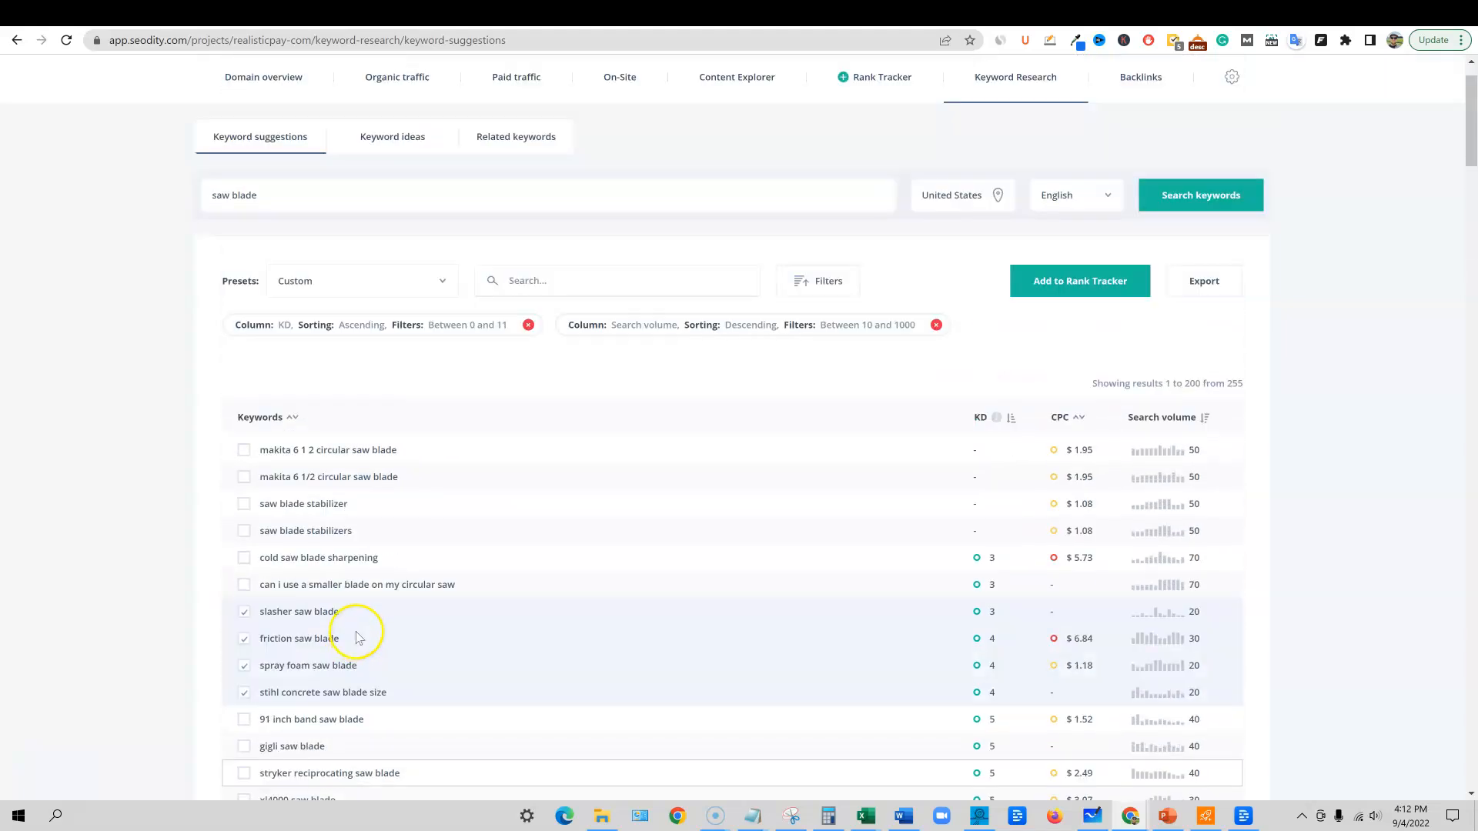
pyautogui.scroll(1, 357, 638)
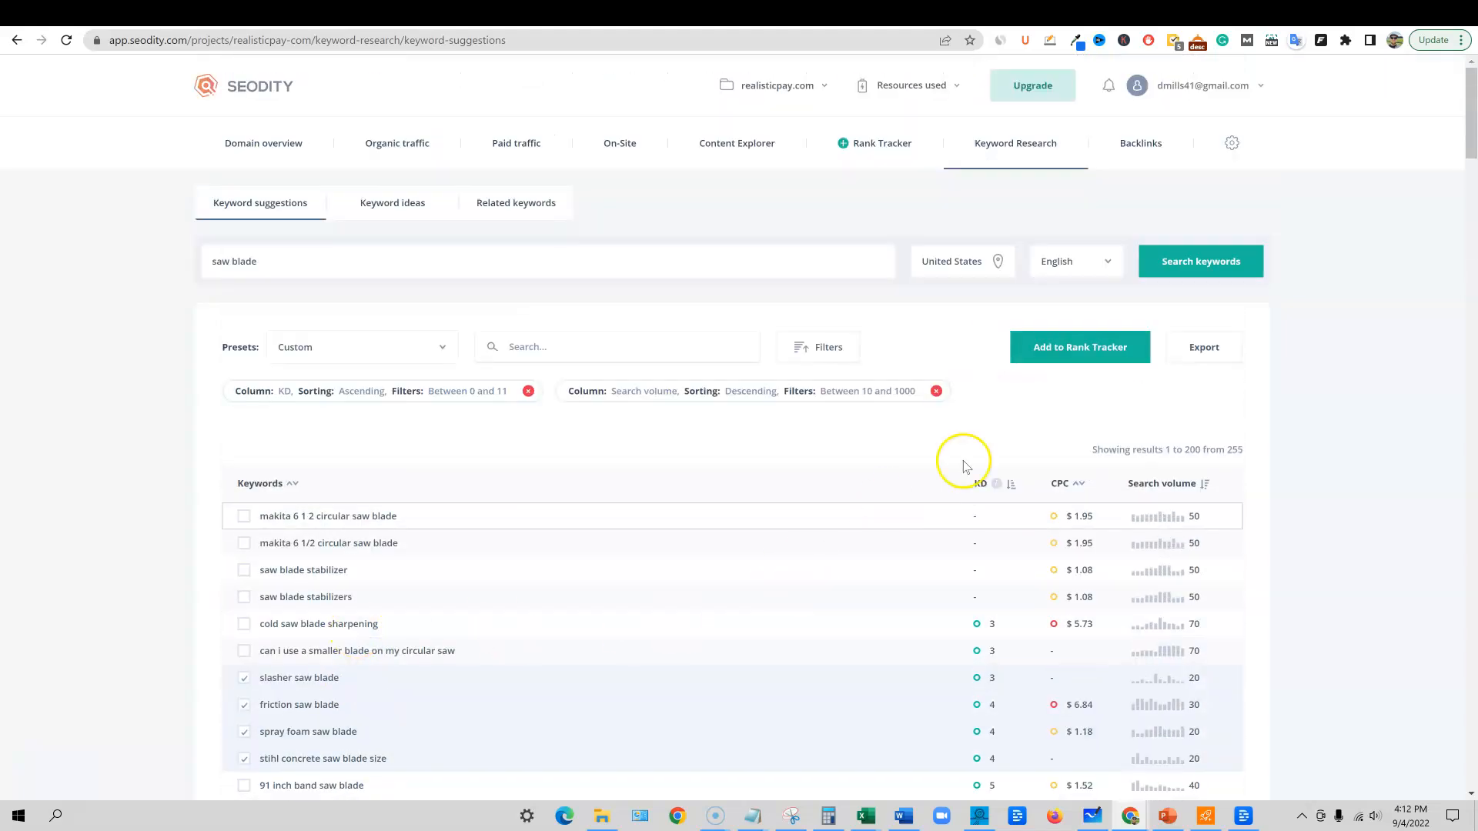
pyautogui.click(1082, 361)
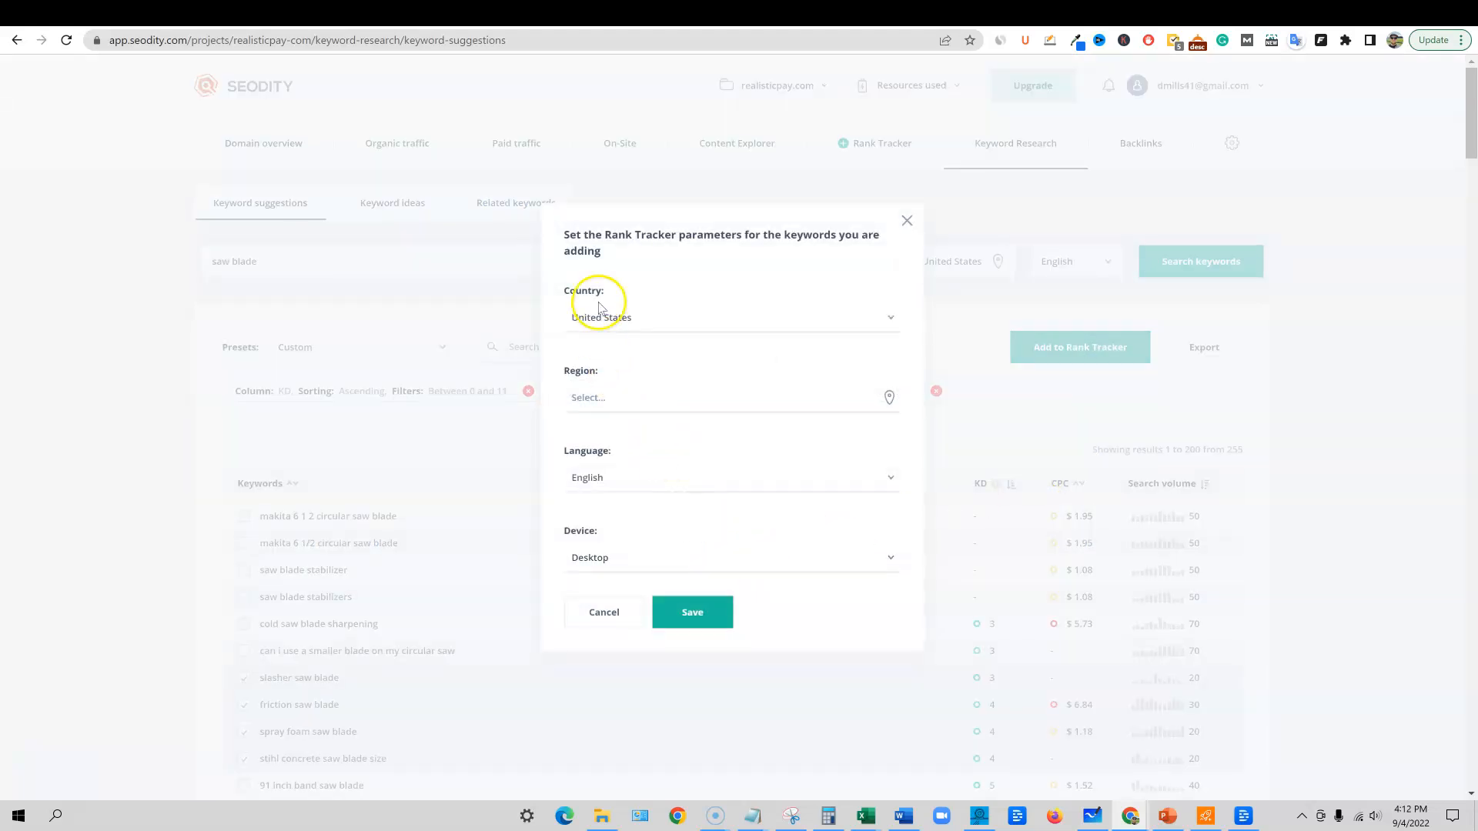
pyautogui.click(692, 612)
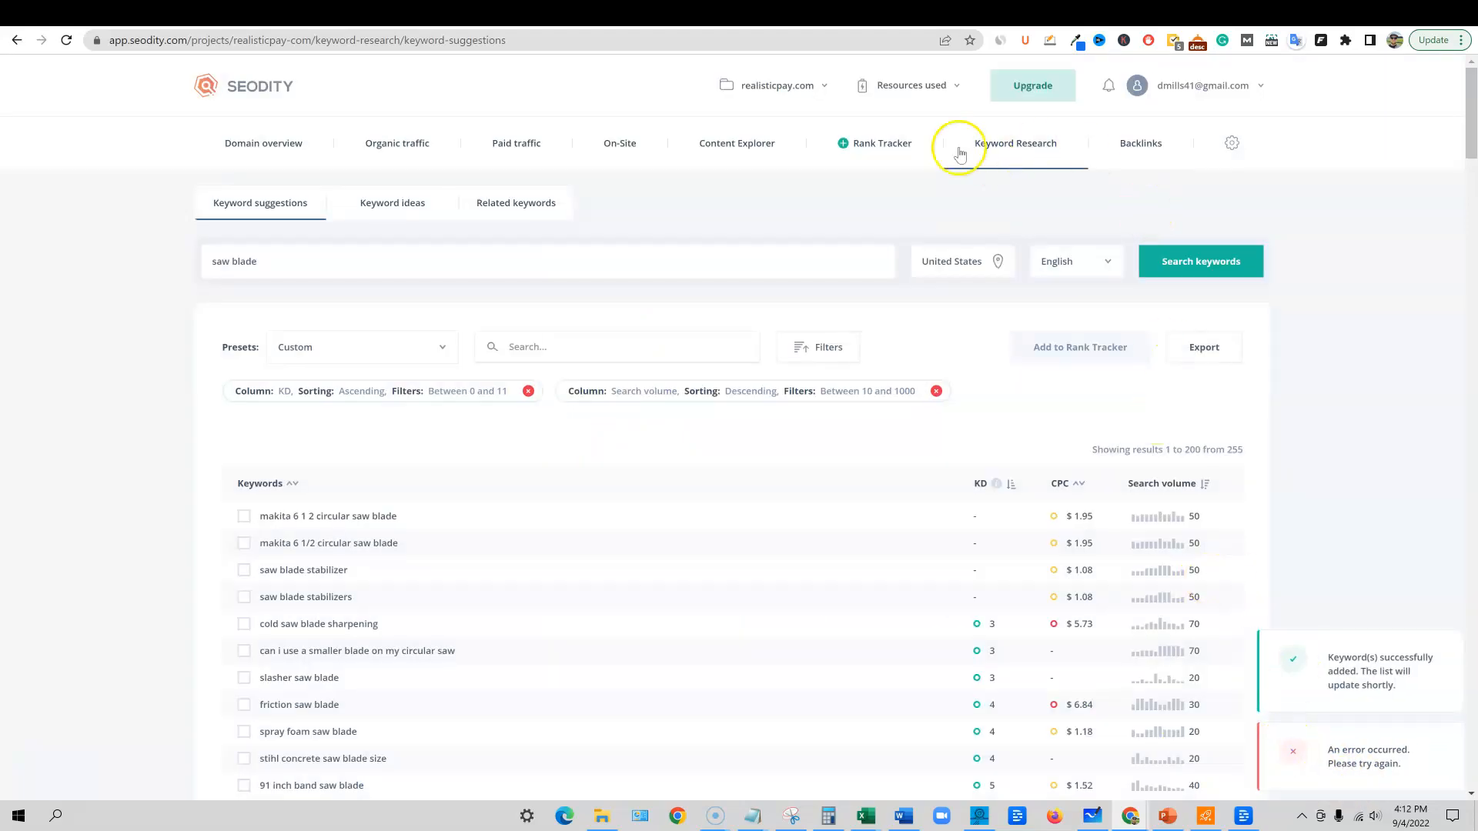
# Review the tracked keywords in the Rank Tracker, briefly selecting and deselecting the trucking company and Airbnb co-host entries
pyautogui.click(894, 143)
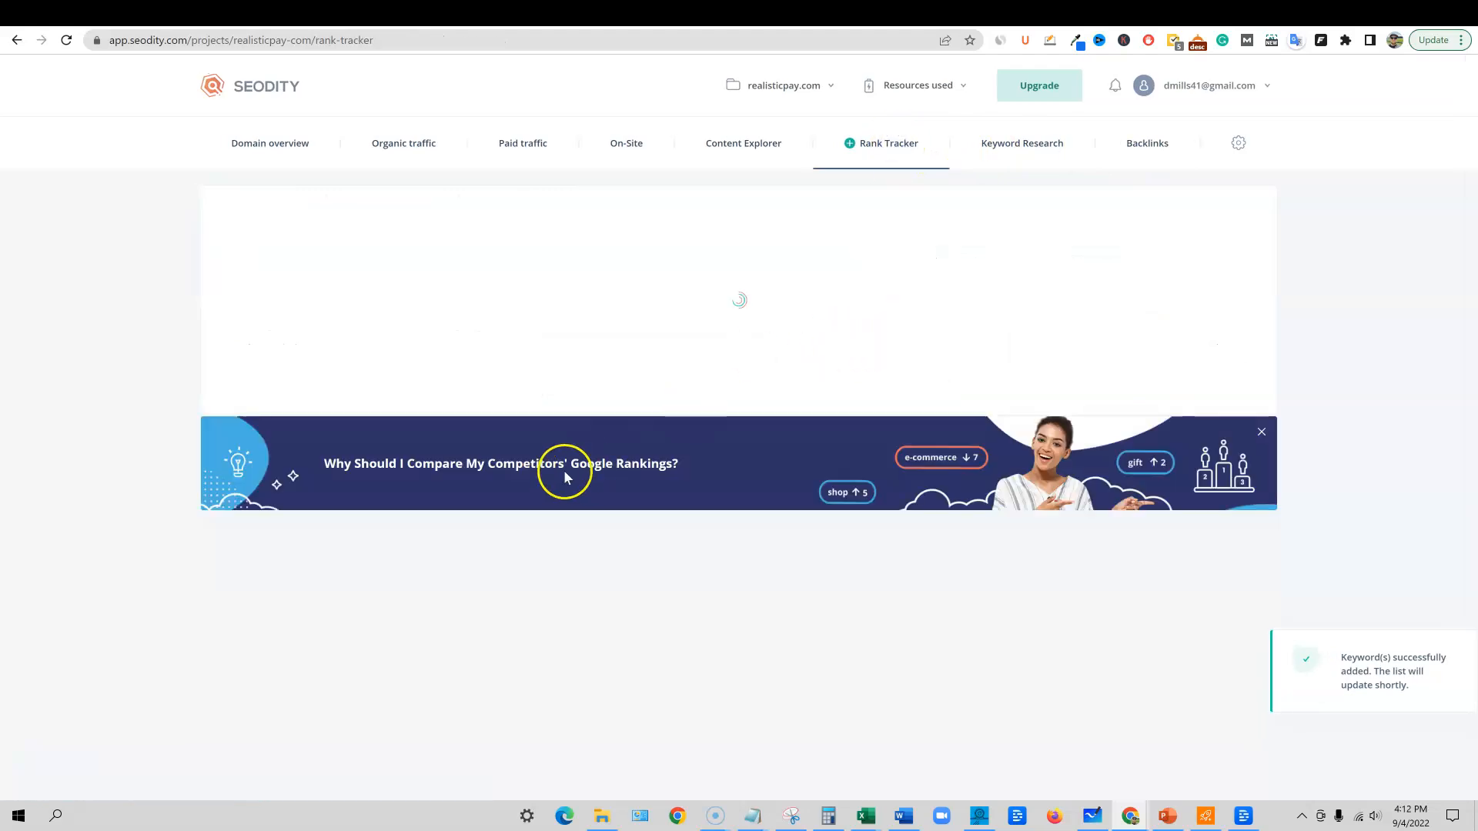
pyautogui.scroll(-5, 423, 429)
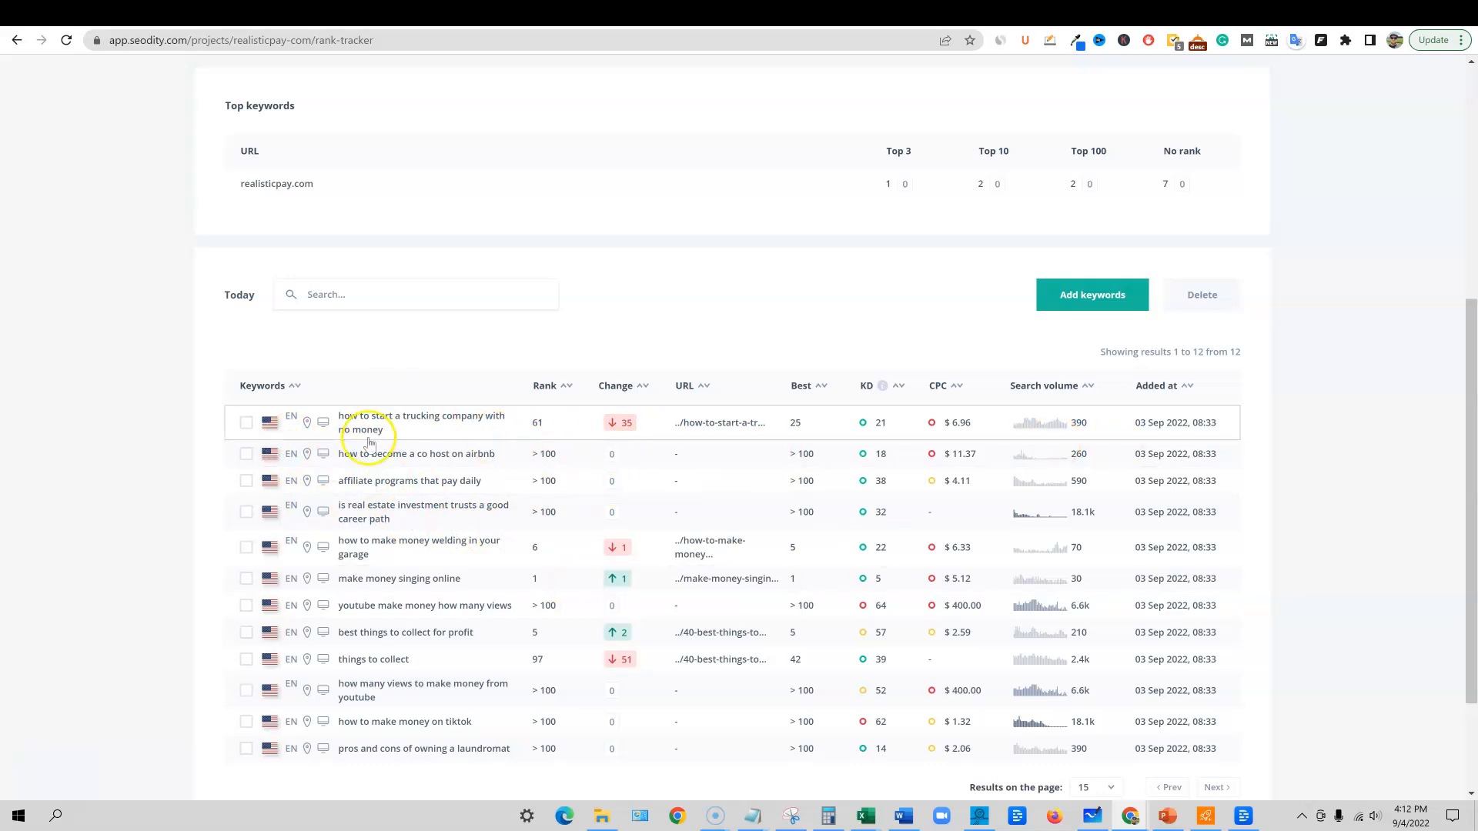
pyautogui.click(243, 421)
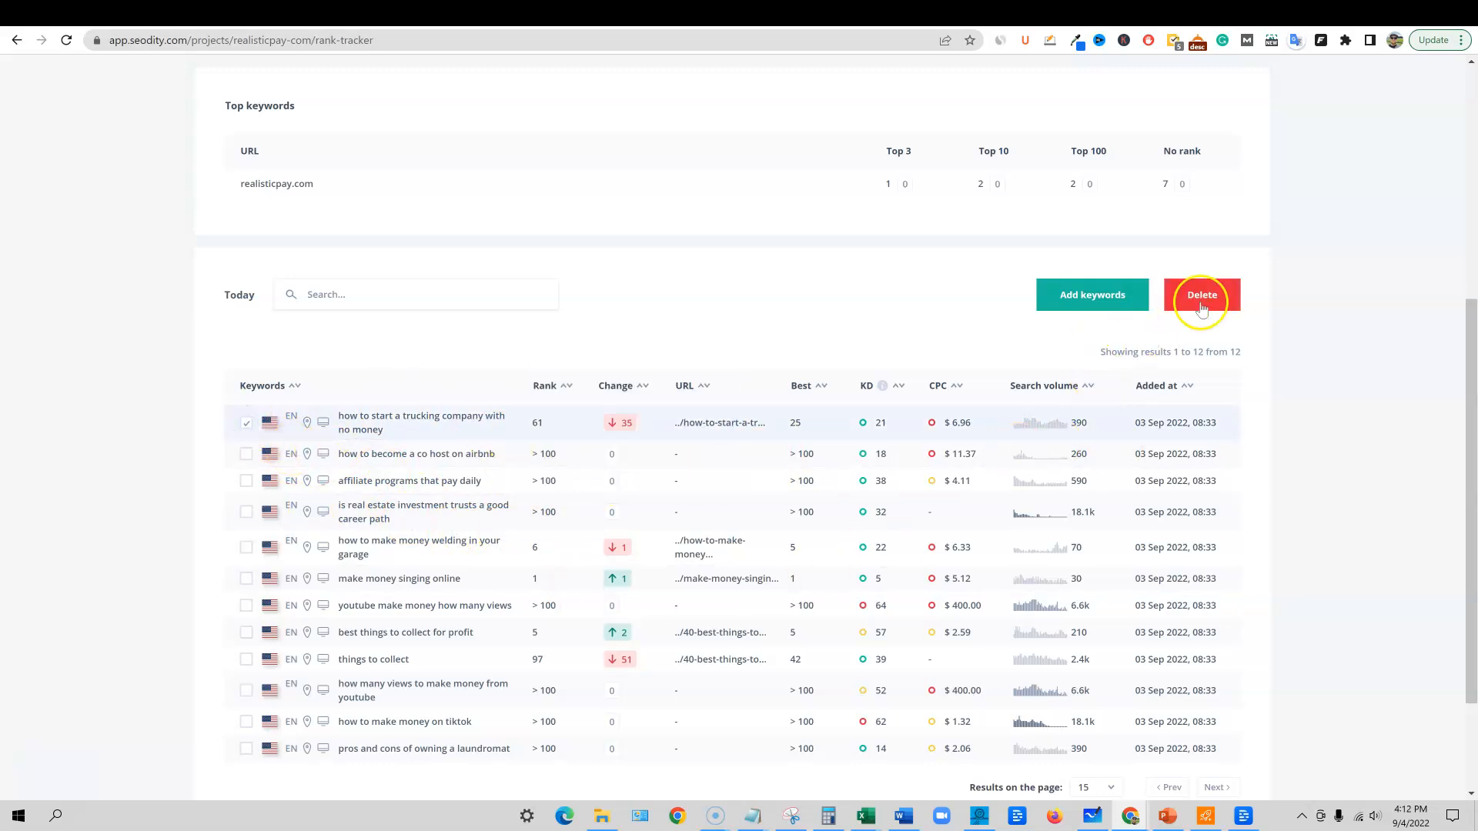
pyautogui.click(245, 422)
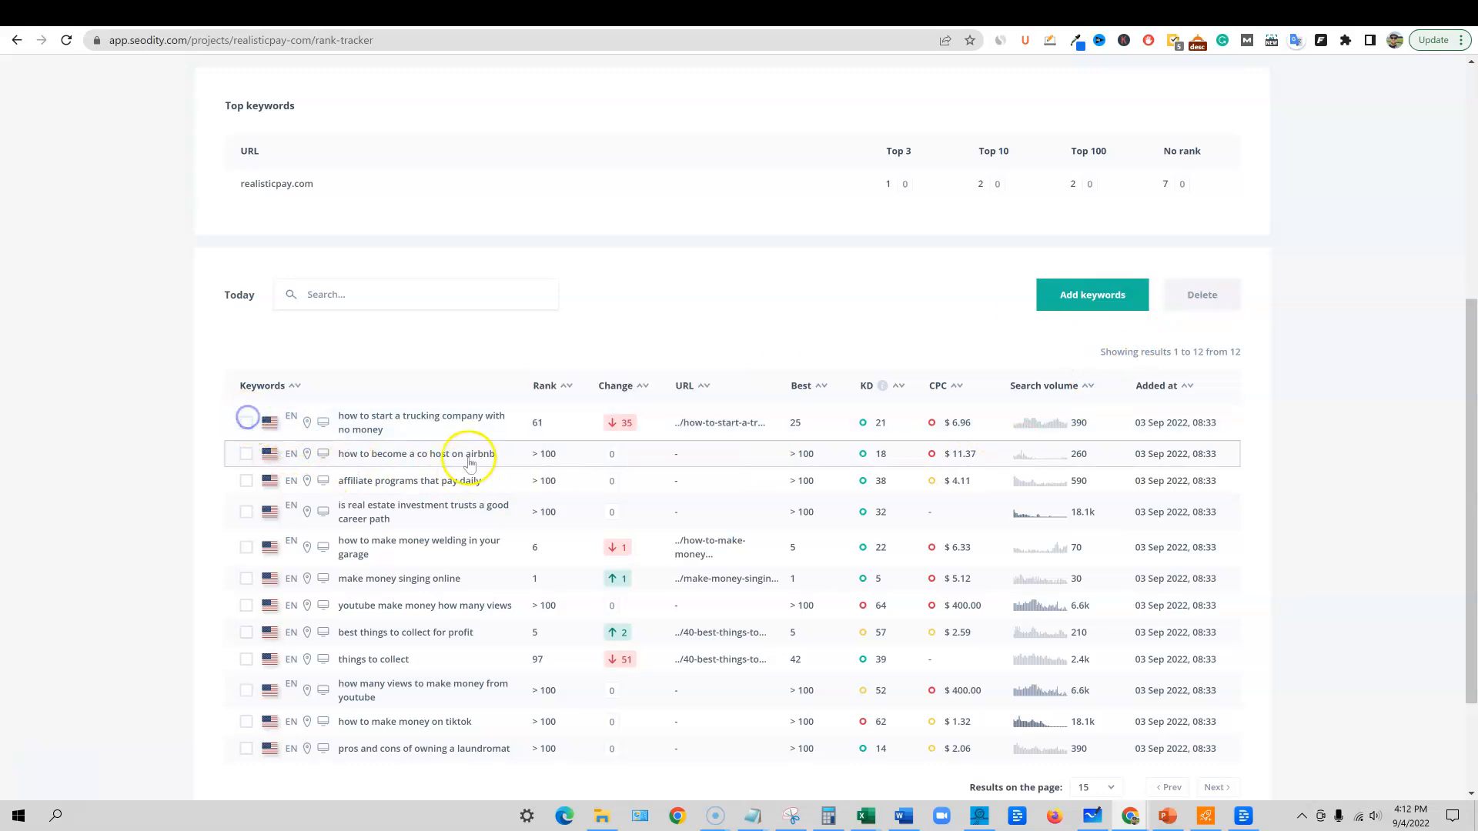
pyautogui.click(256, 455)
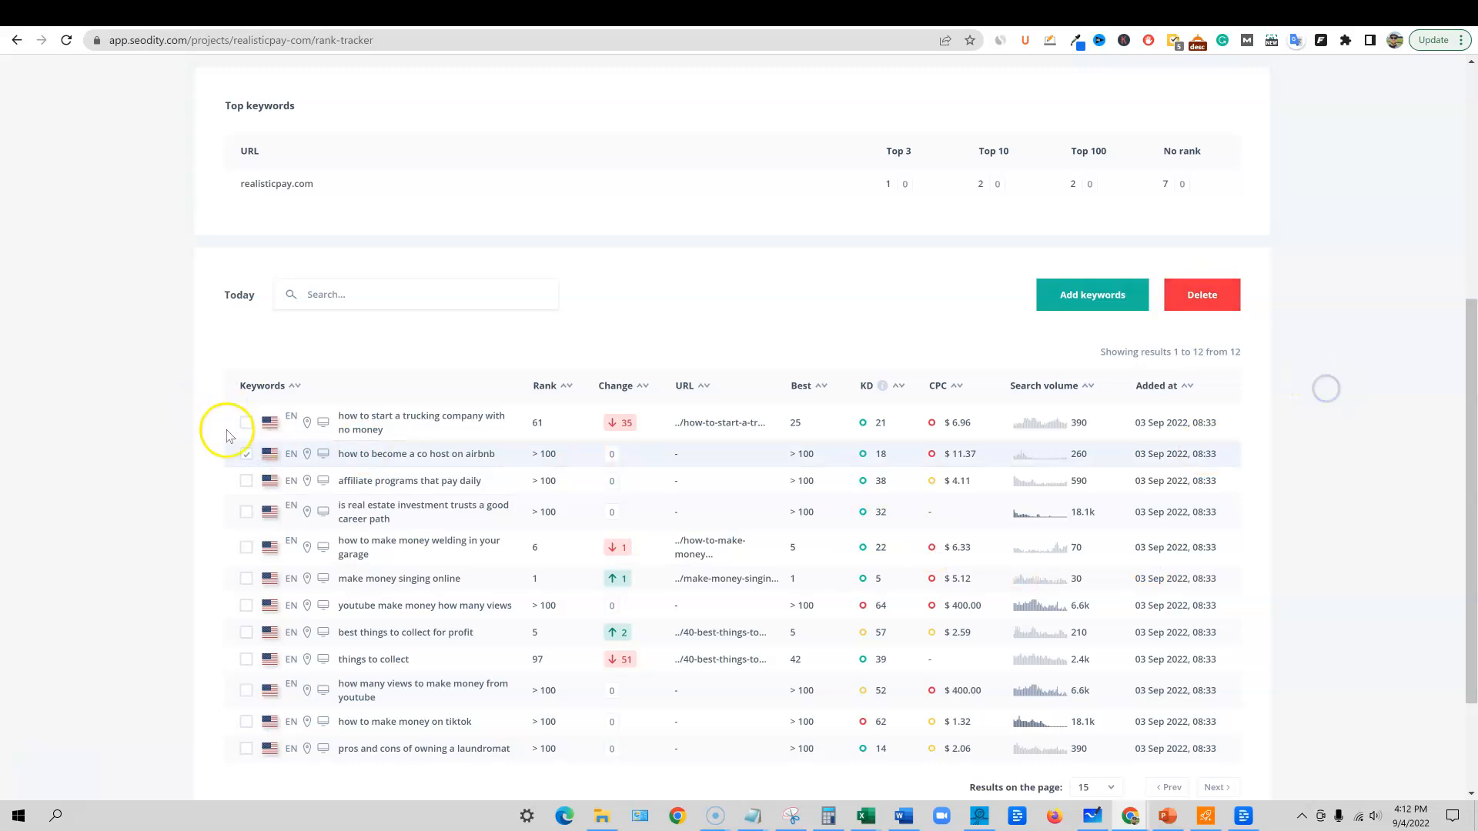
pyautogui.click(245, 454)
pyautogui.scroll(5, 683, 632)
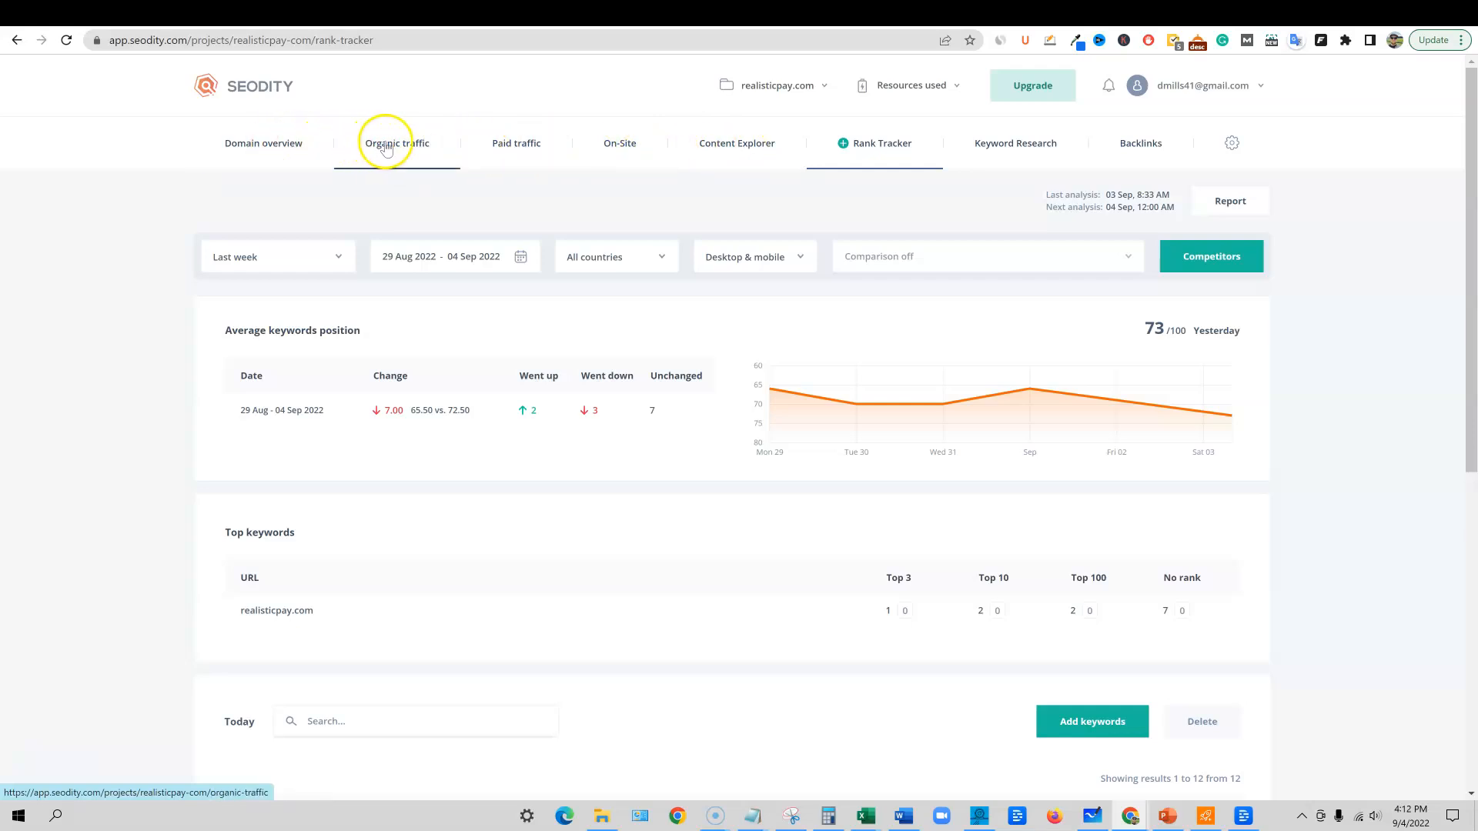
# Look through the domain overview, organic traffic and paid traffic reports for realisticpay.com
pyautogui.click(277, 145)
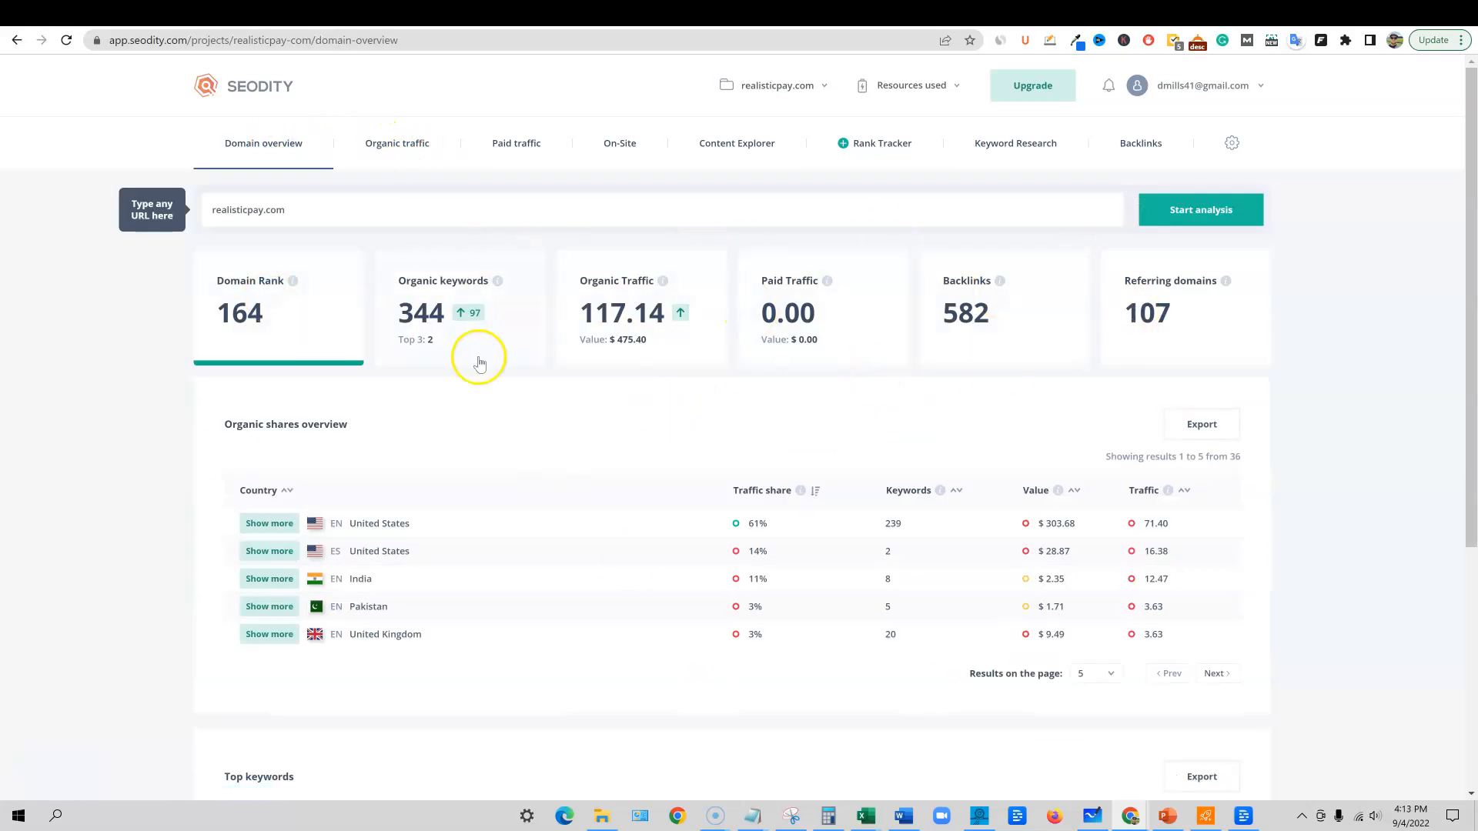
pyautogui.click(377, 150)
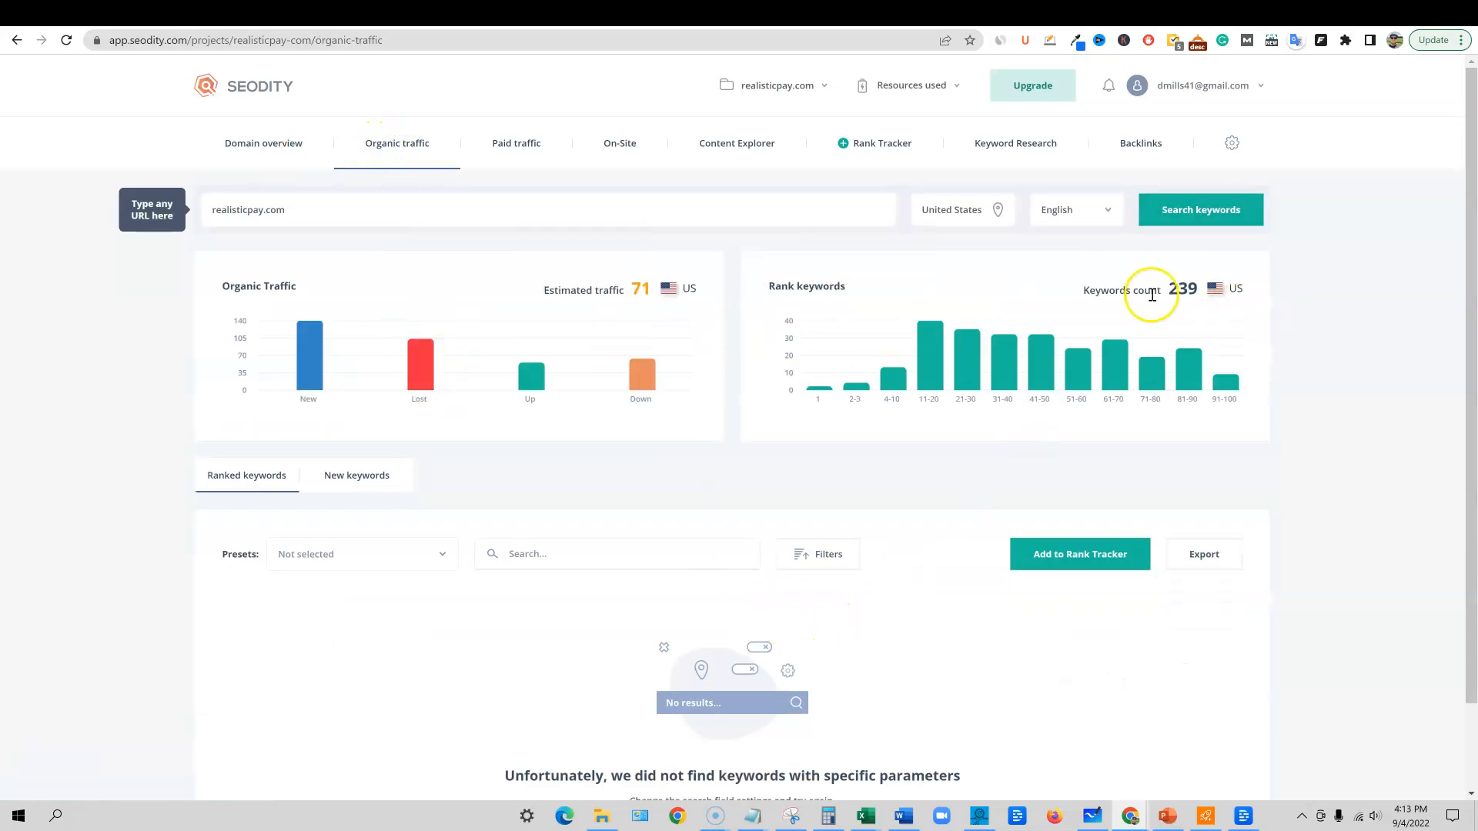
pyautogui.scroll(-1, 1059, 473)
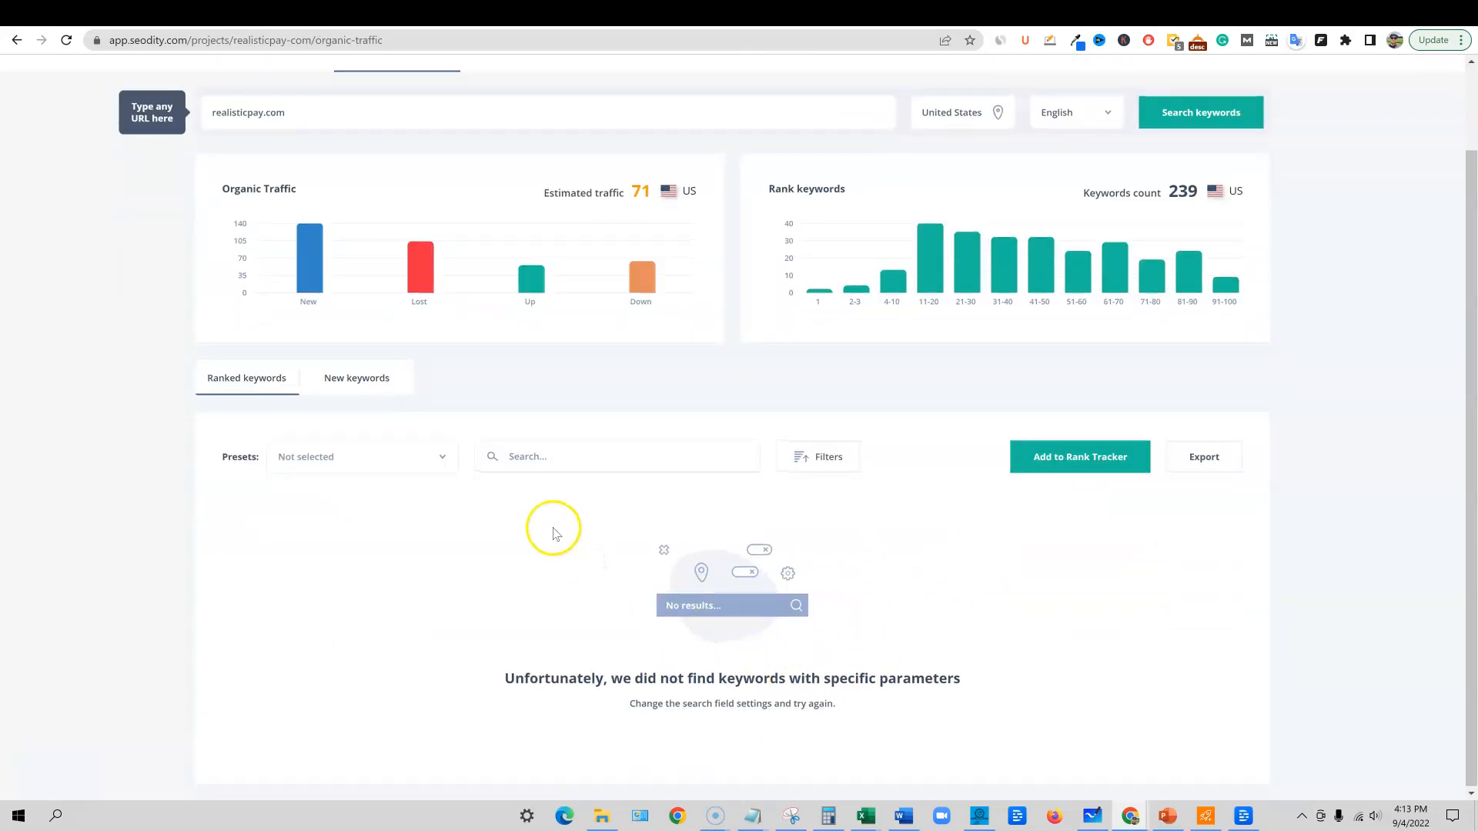
pyautogui.scroll(1, 531, 485)
pyautogui.click(509, 143)
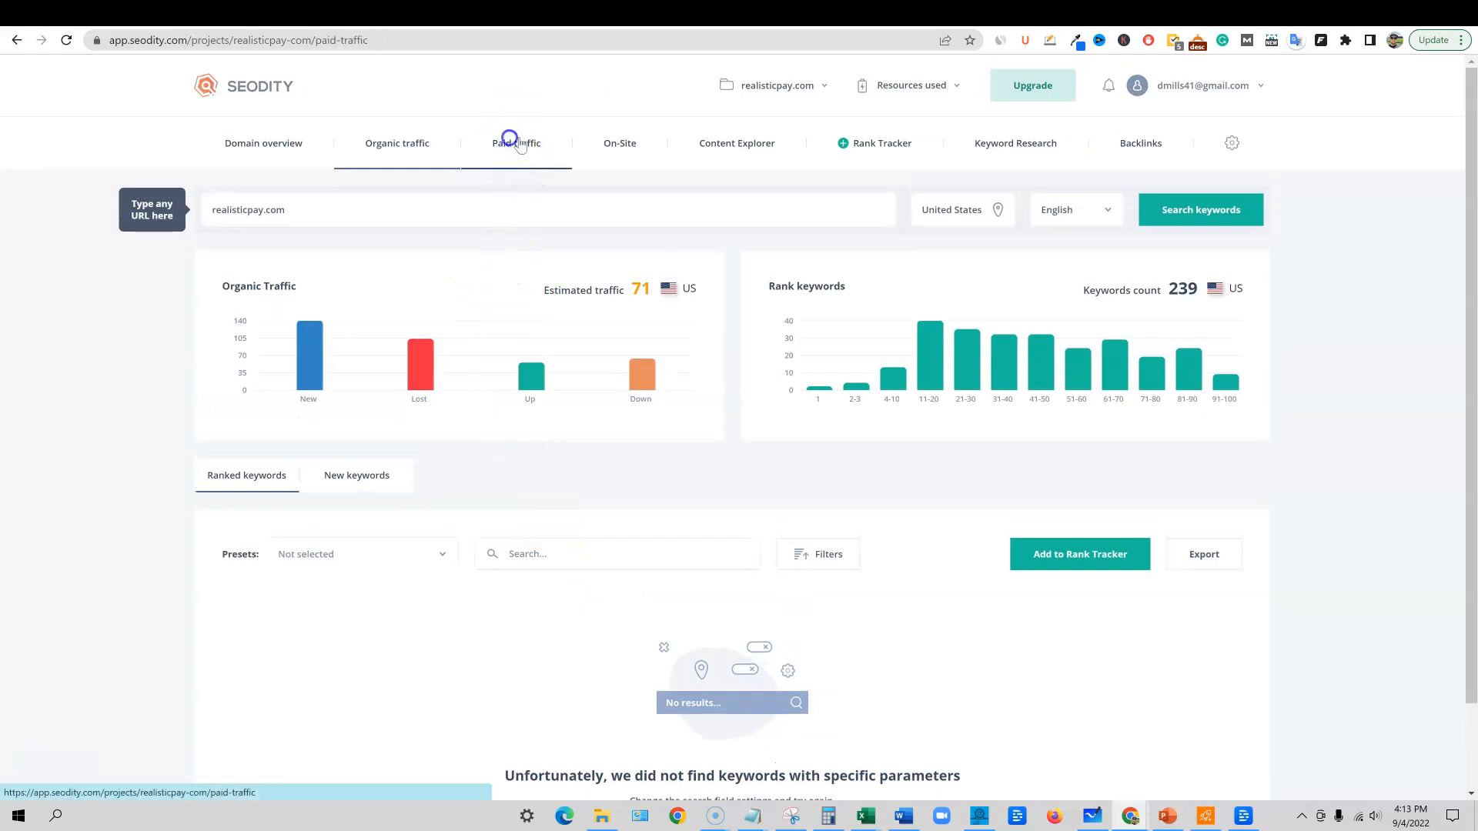
# Look over the site's on-site audit issues and the top pages section of the Content Explorer
pyautogui.click(635, 150)
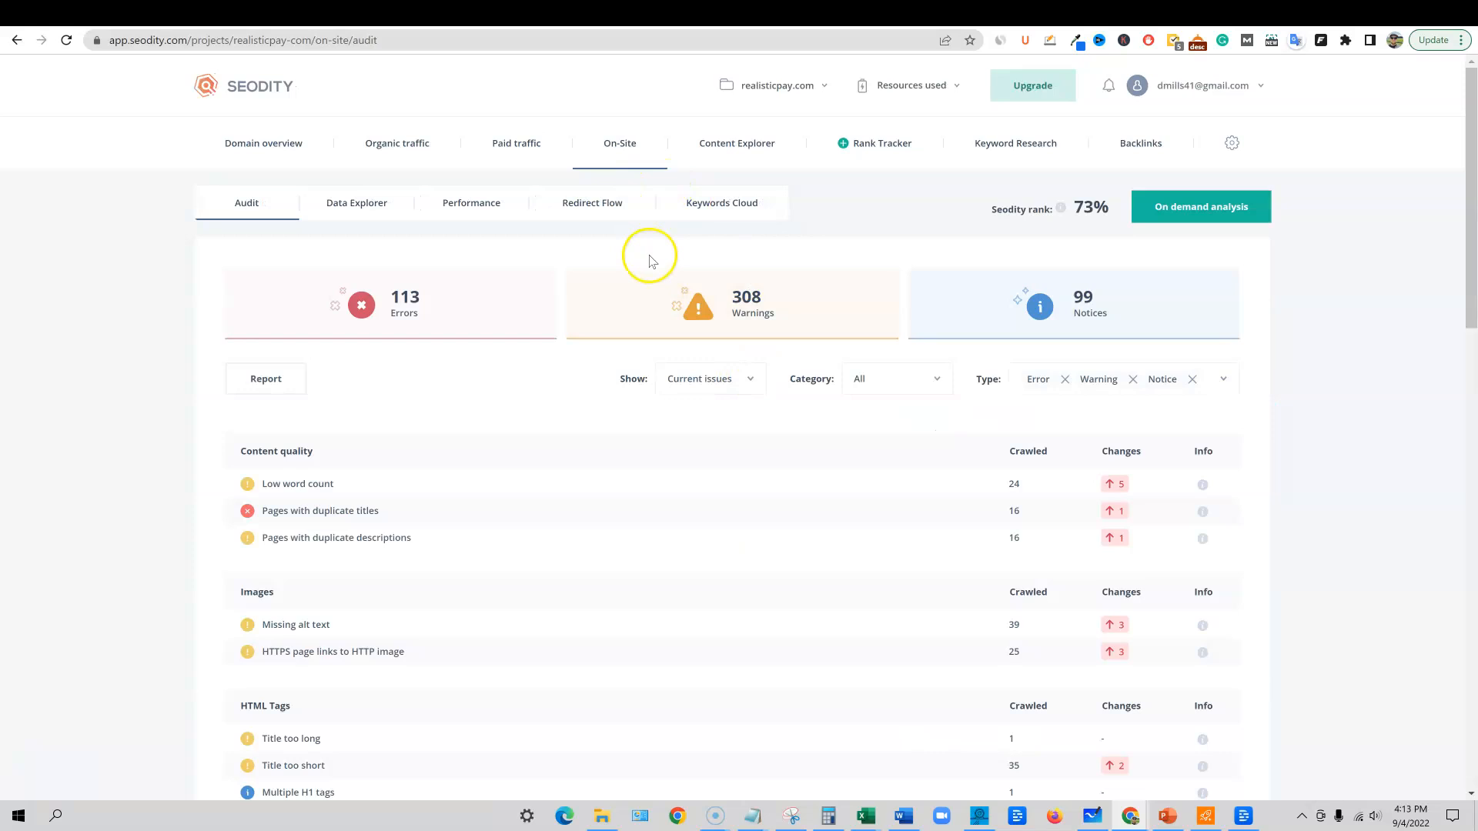
pyautogui.scroll(-1, 736, 535)
pyautogui.scroll(-3, 737, 535)
pyautogui.scroll(5, 716, 423)
pyautogui.click(742, 144)
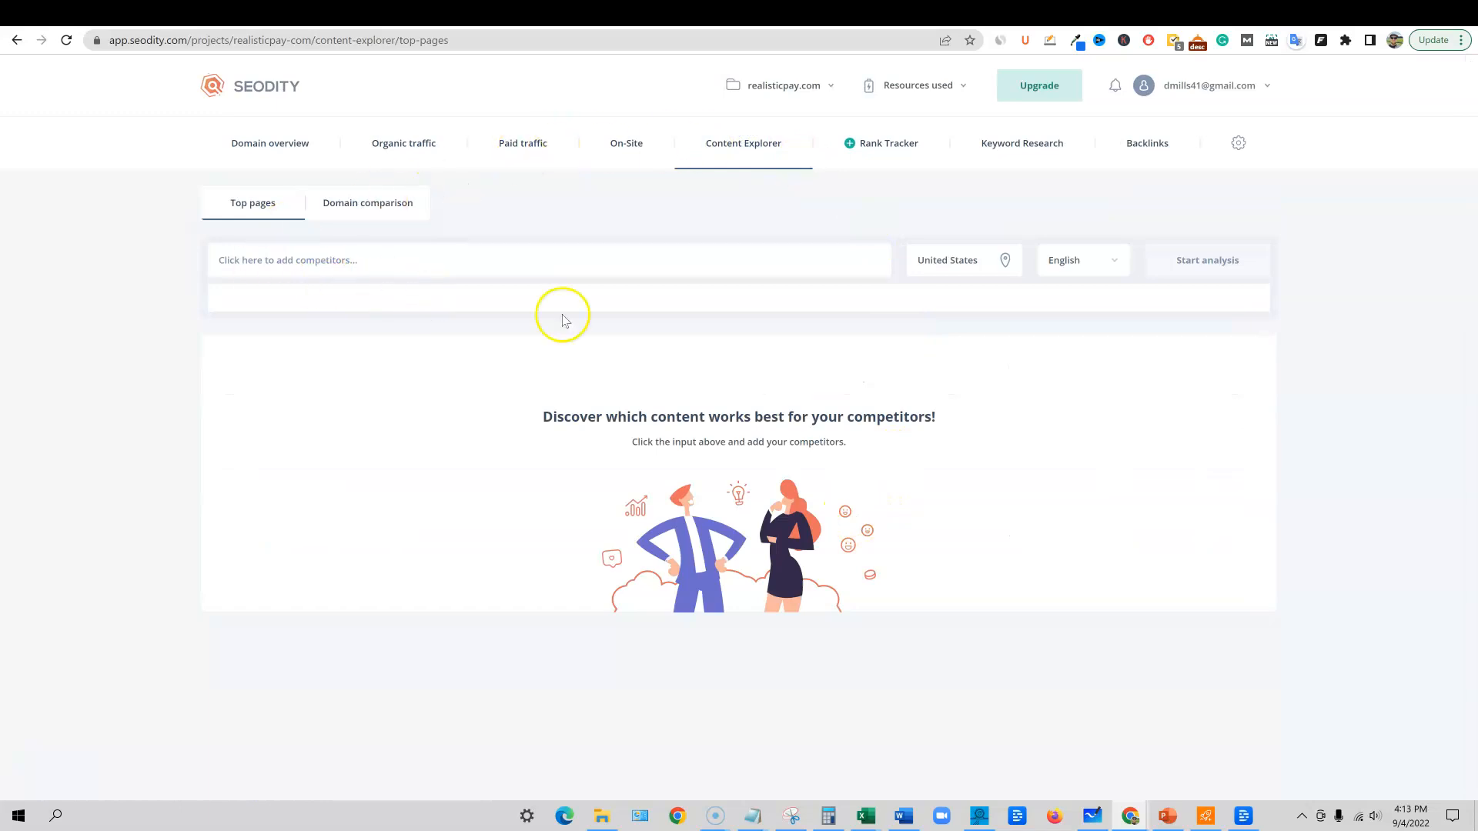
pyautogui.moveTo(553, 417); pyautogui.dragTo(946, 426)
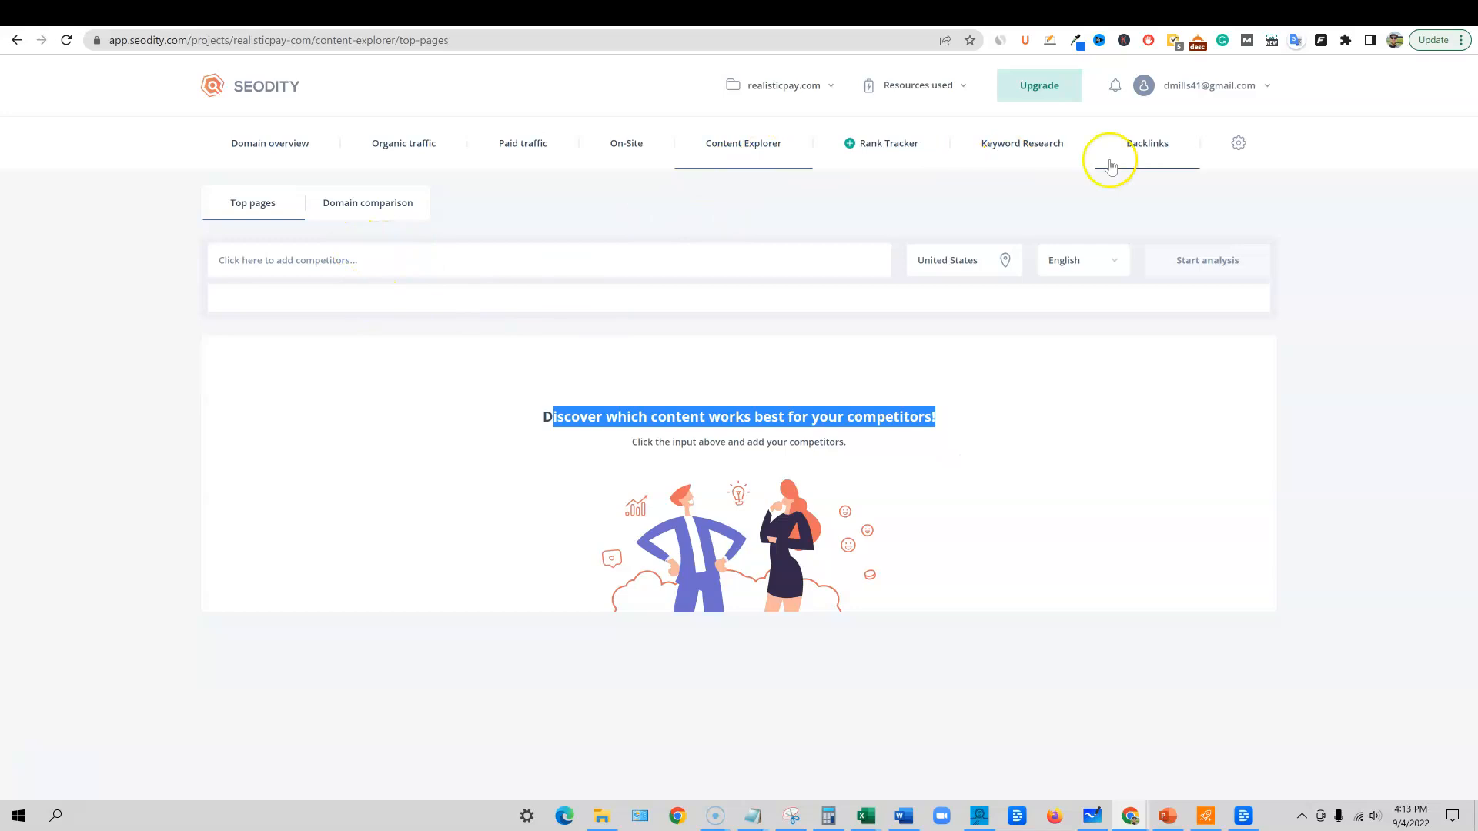
# Look over the backlinks report for realisticpay.com, including the charts and the backlink list
pyautogui.click(1147, 146)
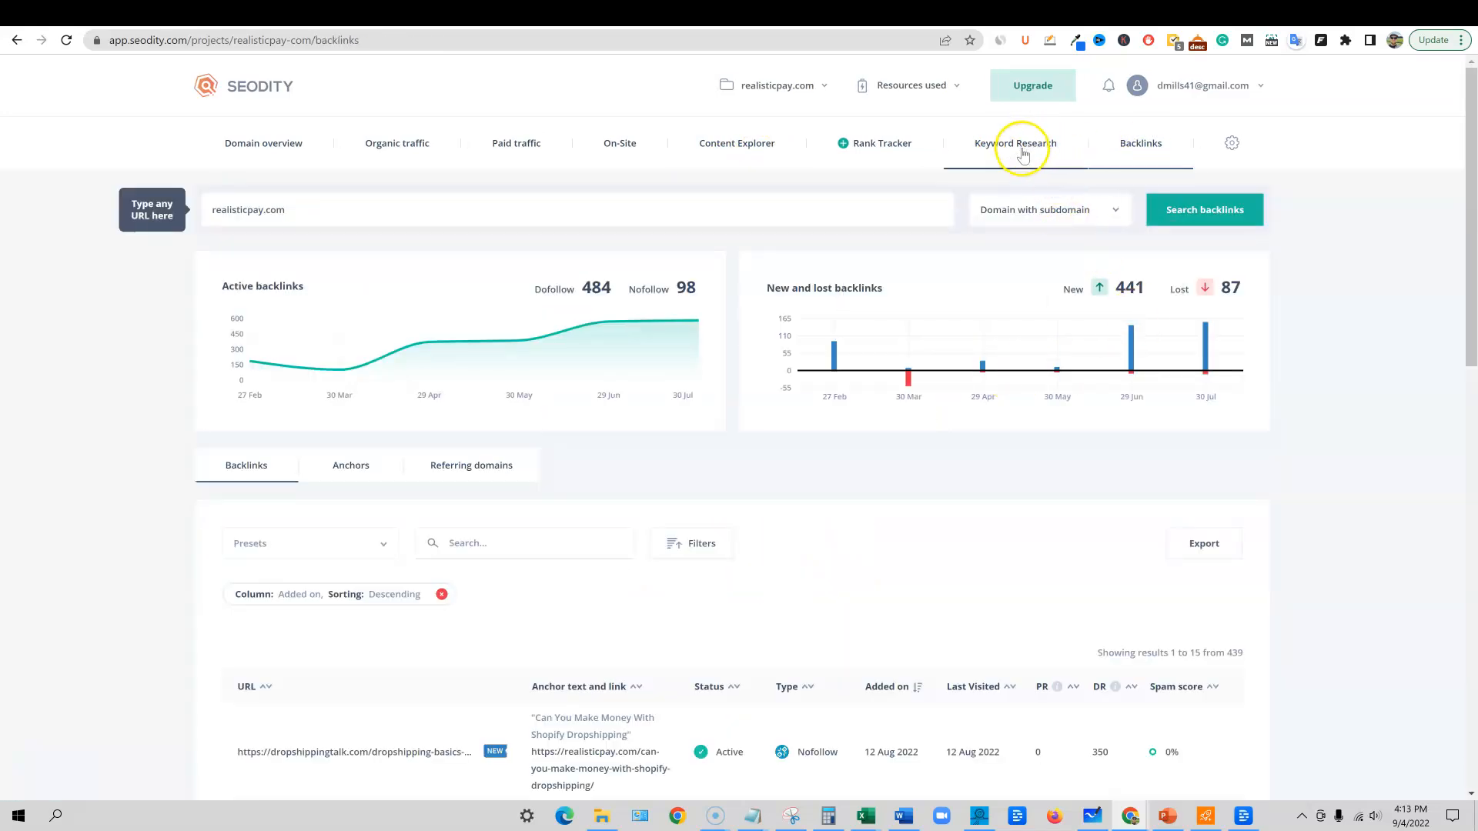
pyautogui.click(1323, 212)
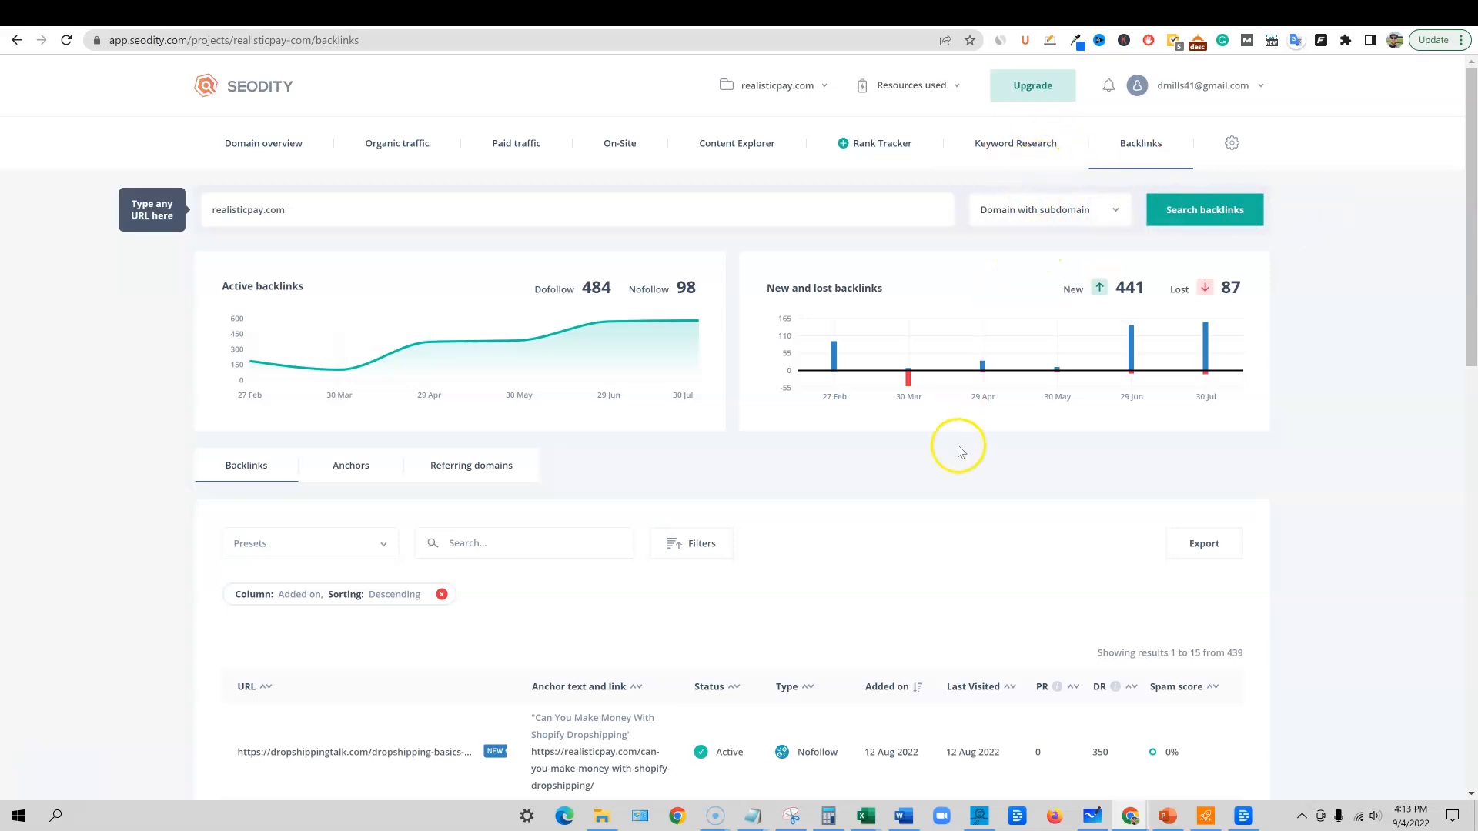
pyautogui.scroll(-5, 952, 450)
pyautogui.scroll(5, 941, 456)
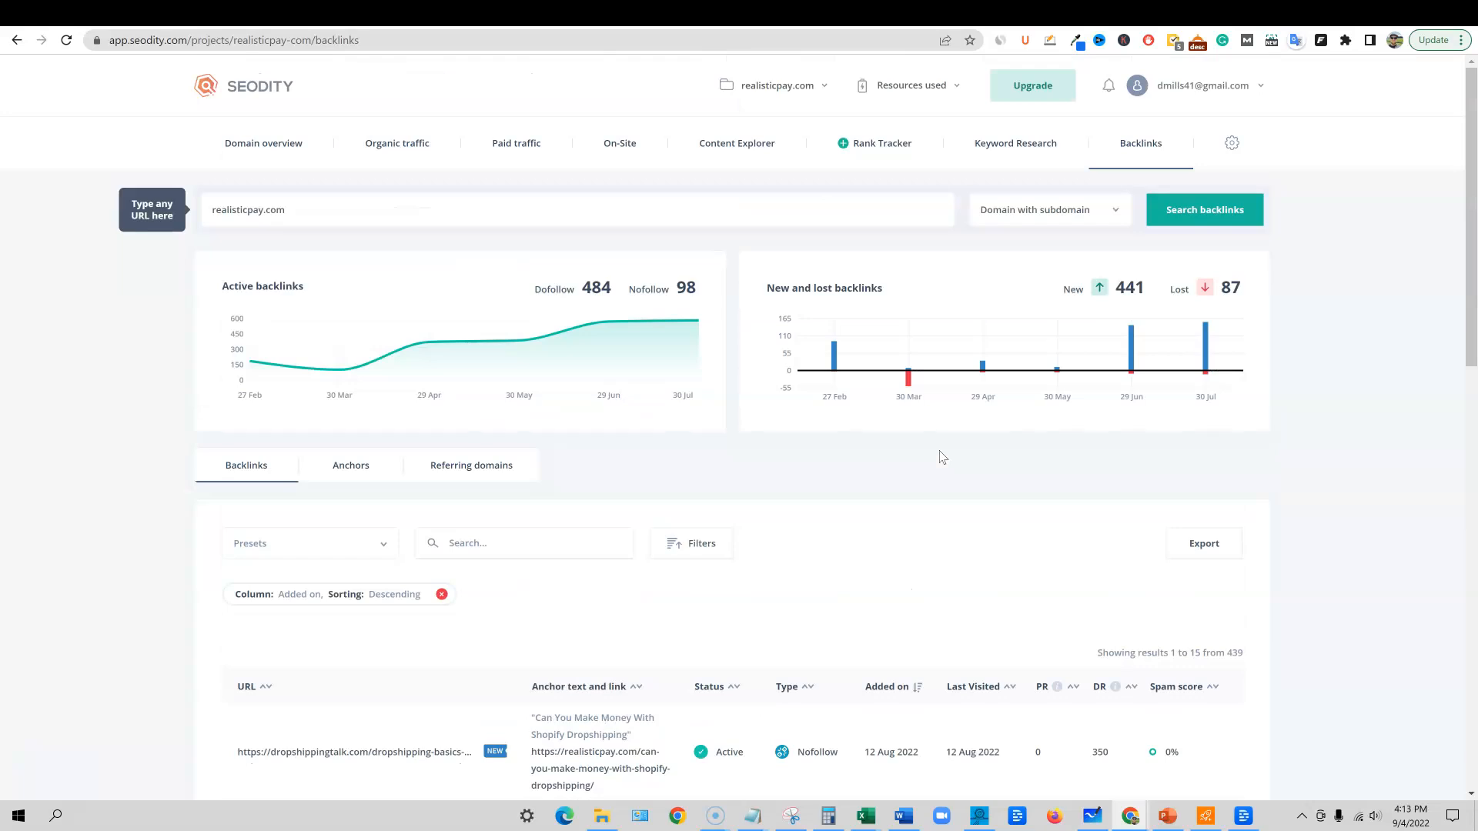